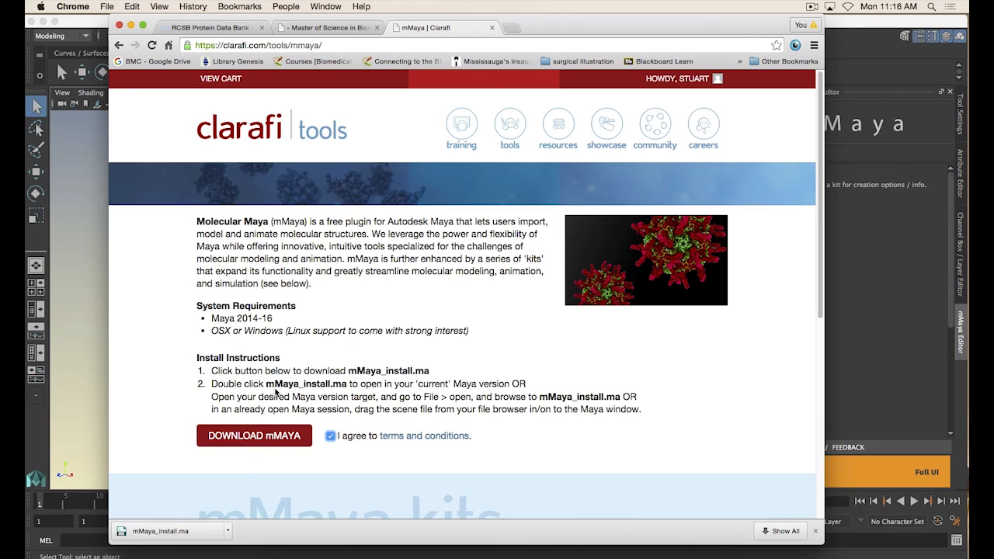
# Review the mMaya install instructions, then switch to Maya and examine the mMaya Editor panel and its kits
pyautogui.moveTo(266, 384); pyautogui.dragTo(301, 385)
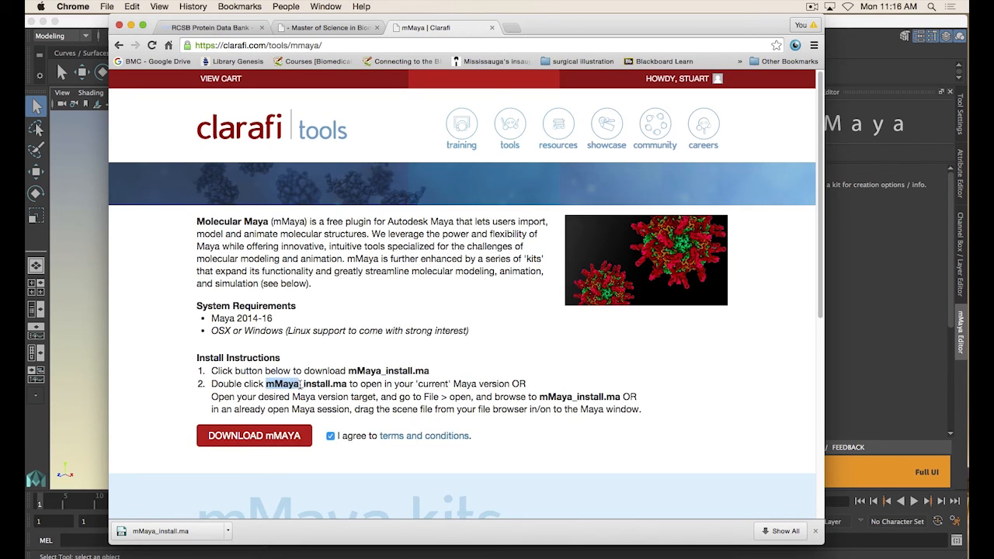
pyautogui.click(310, 391)
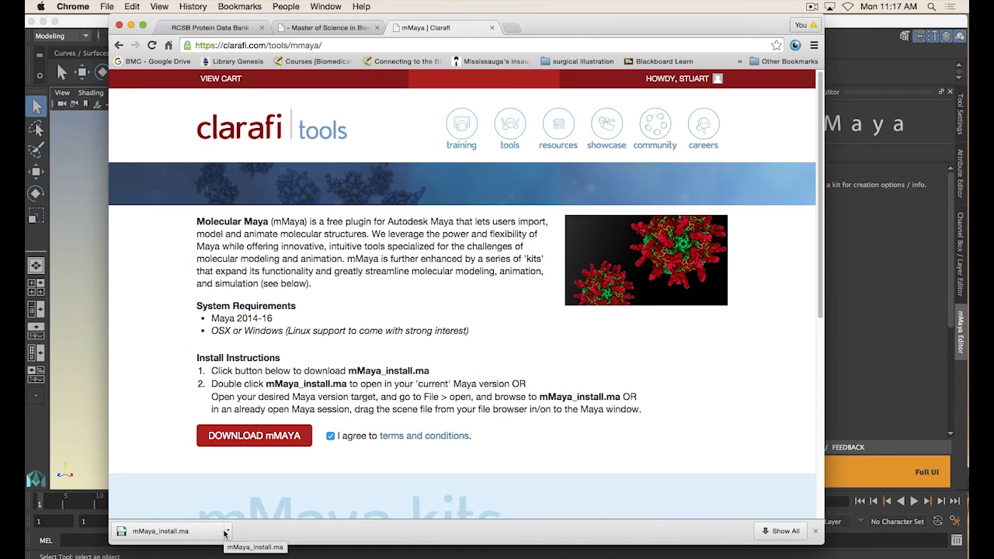
pyautogui.click(106, 29)
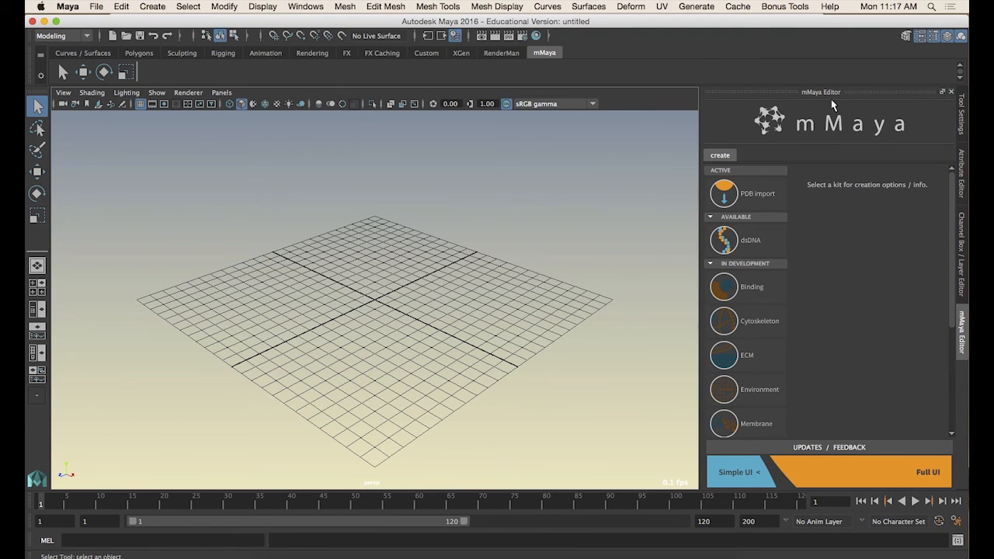
pyautogui.click(961, 37)
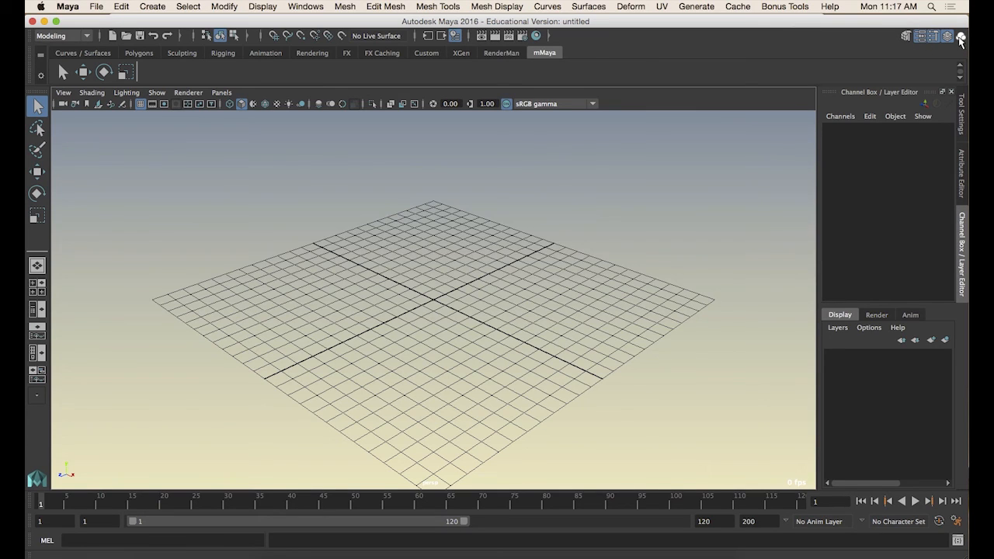
pyautogui.click(960, 37)
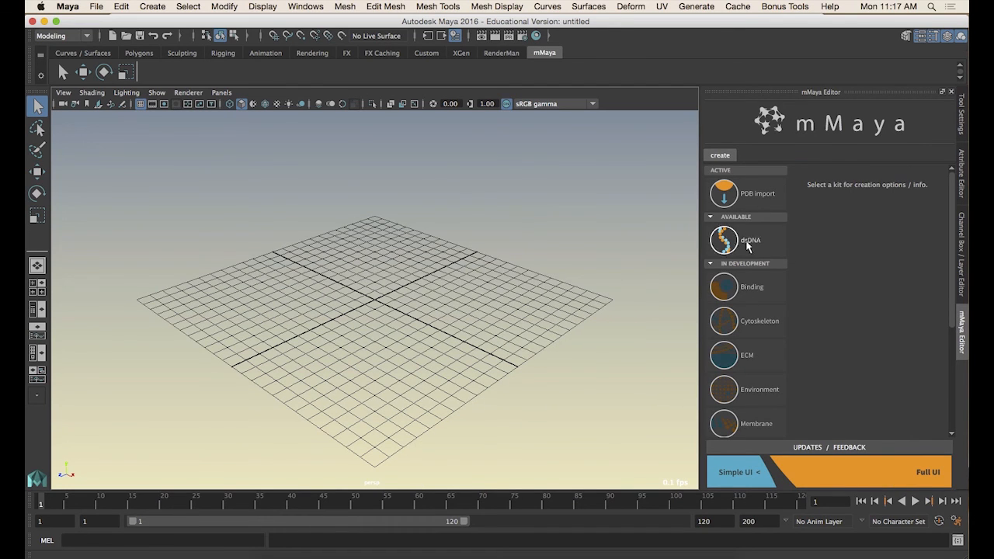
pyautogui.scroll(-5, 747, 347)
pyautogui.scroll(5, 745, 358)
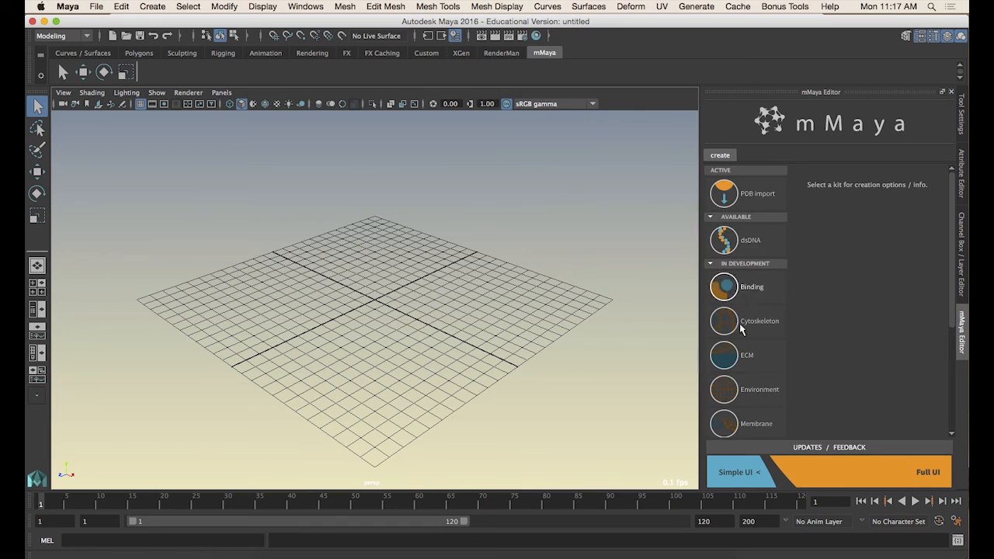
pyautogui.scroll(-5, 743, 326)
pyautogui.scroll(2, 741, 300)
pyautogui.scroll(2, 741, 300)
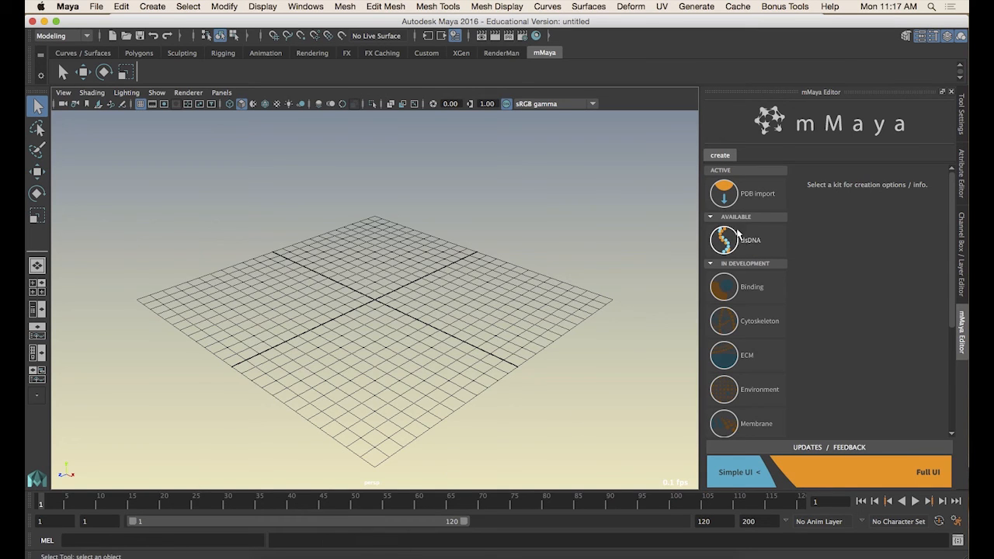
# Open rcsb.org in a new browser tab
pyautogui.click(361, 554)
pyautogui.press('super+t')
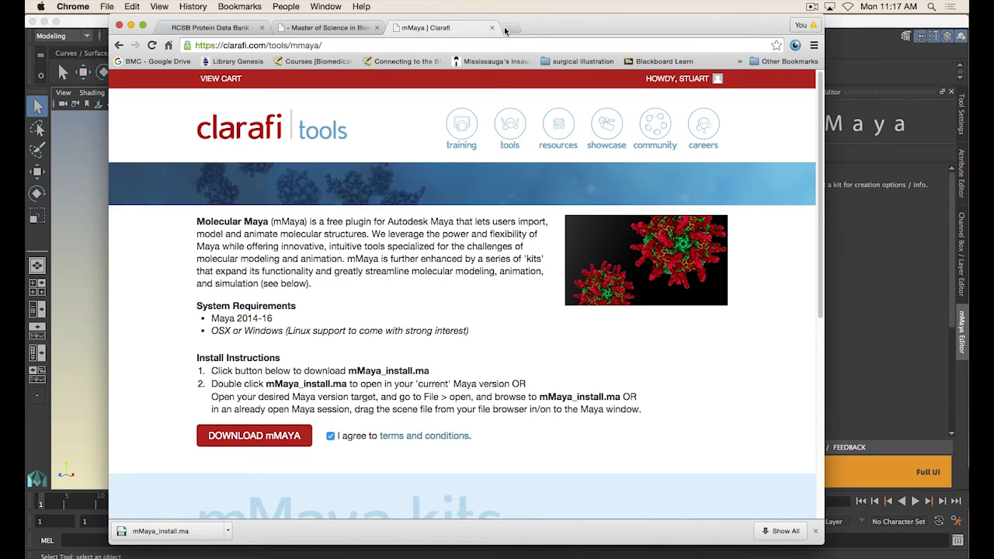
pyautogui.write('rcsb.org')
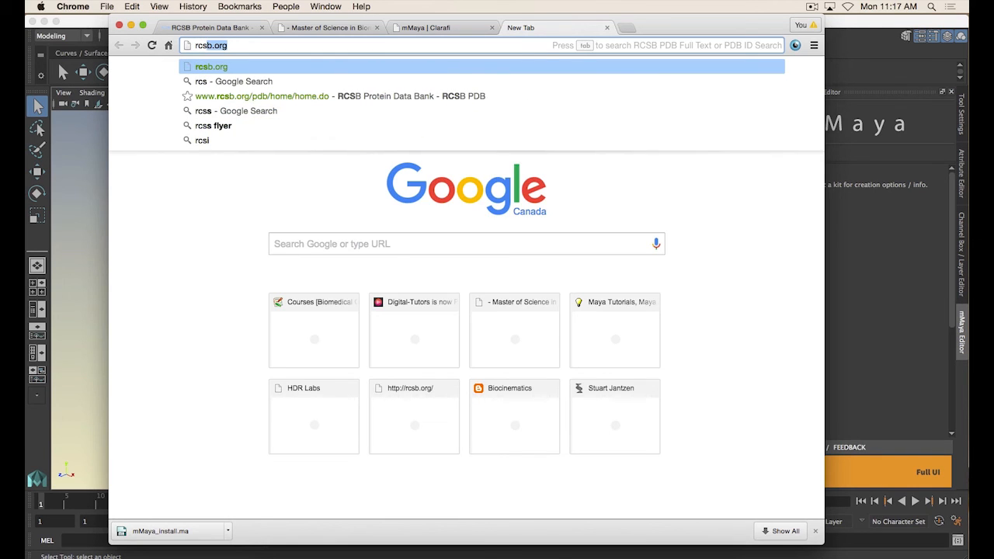
pyautogui.press('Return')
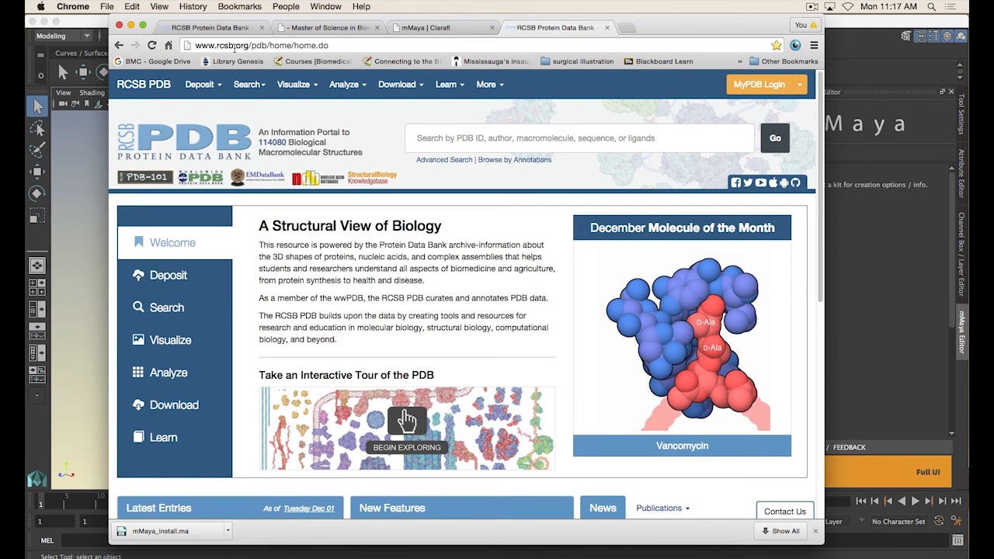
# Search the RCSB PDB for dna ligase
pyautogui.moveTo(249, 45); pyautogui.dragTo(198, 51)
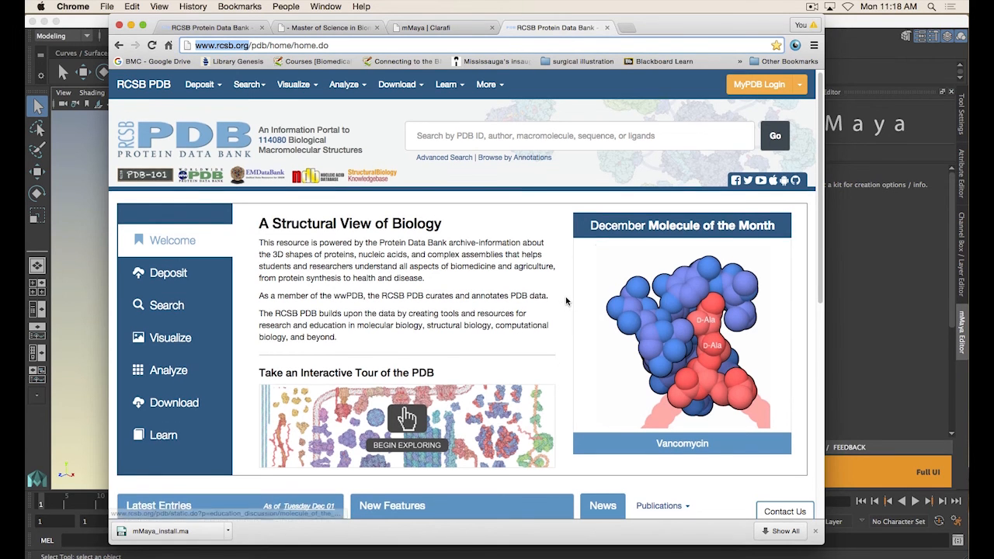
pyautogui.scroll(-5, 564, 289)
pyautogui.scroll(5, 575, 265)
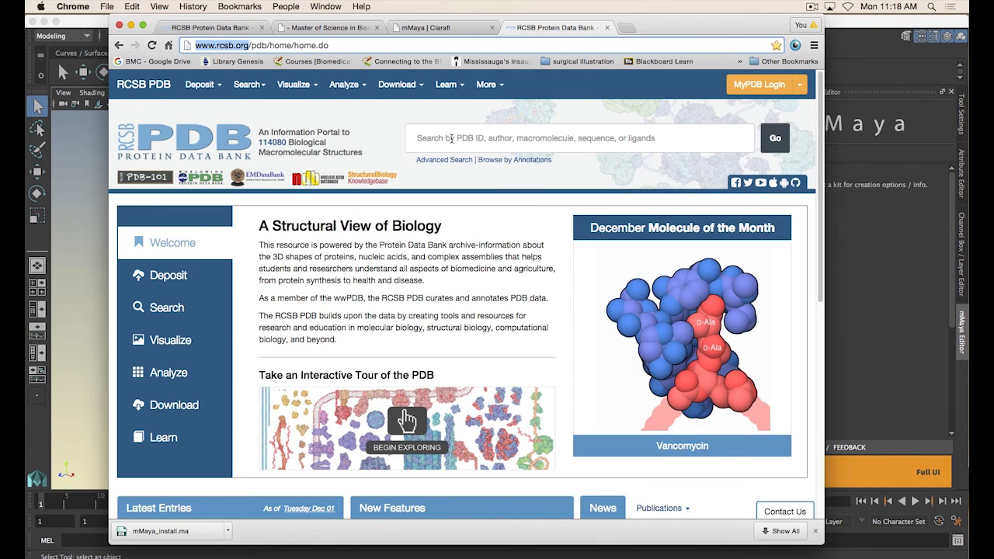
pyautogui.click(482, 139)
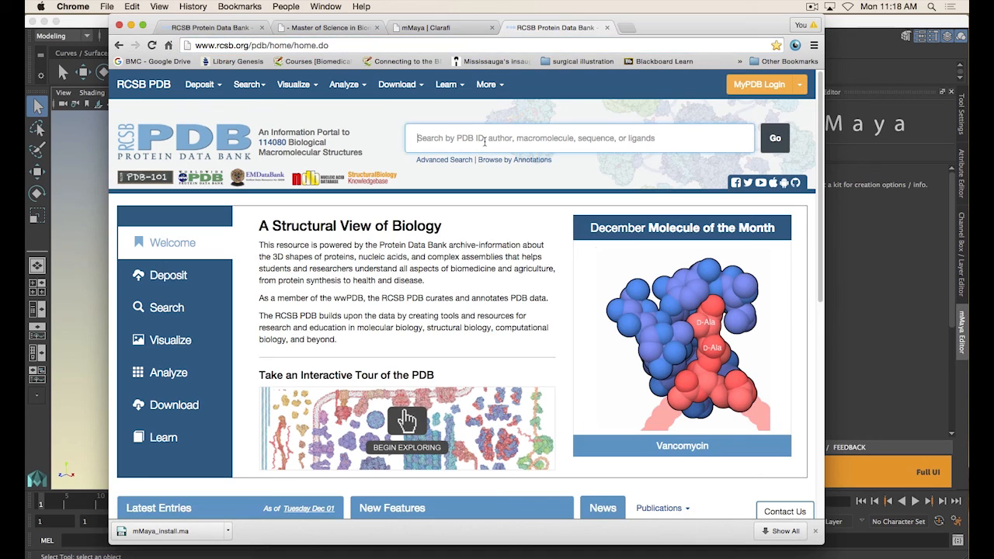
pyautogui.write('dna ')
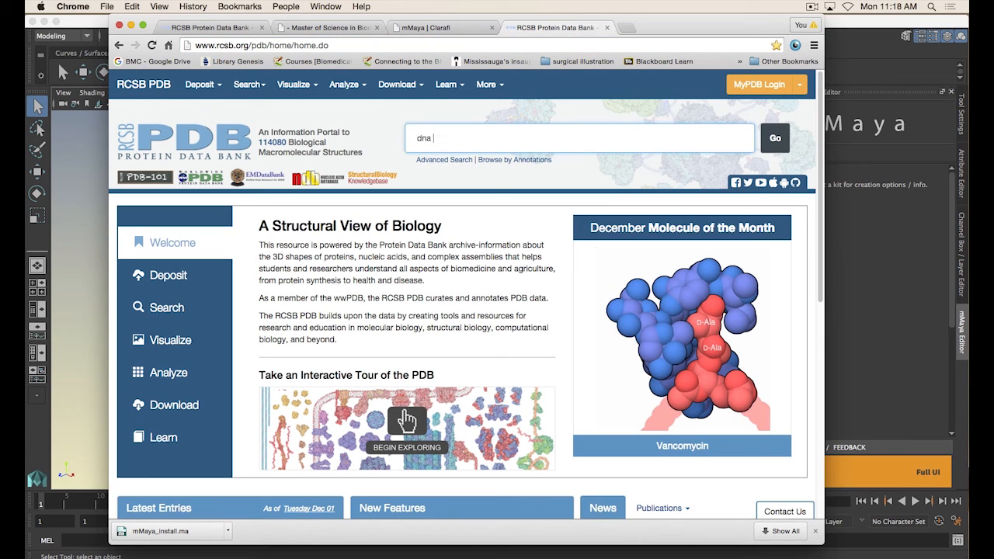
pyautogui.write('ligase')
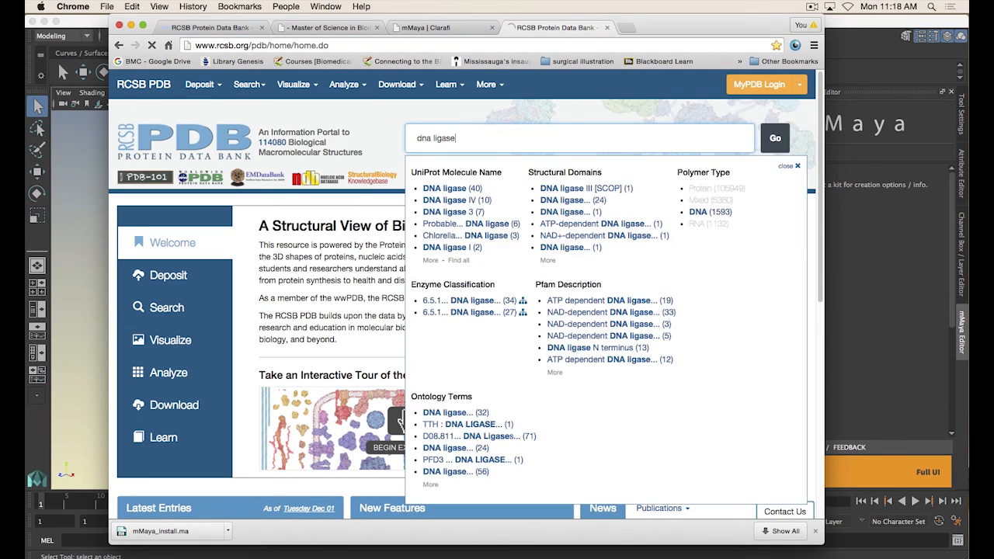
pyautogui.press('Return')
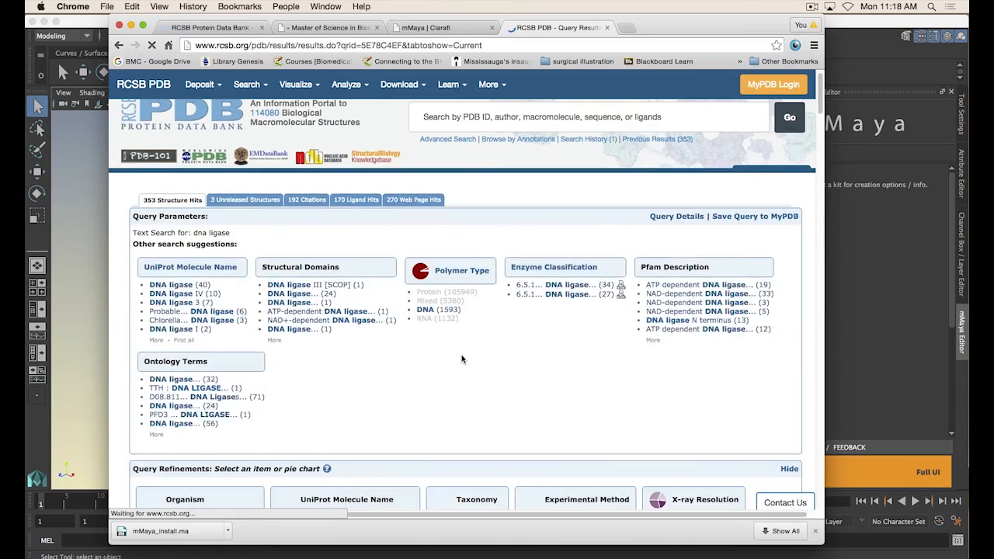
# Browse the search results and open the related DNA Ligase Molecule of the Month article
pyautogui.scroll(-10, 283, 309)
pyautogui.scroll(-15, 283, 309)
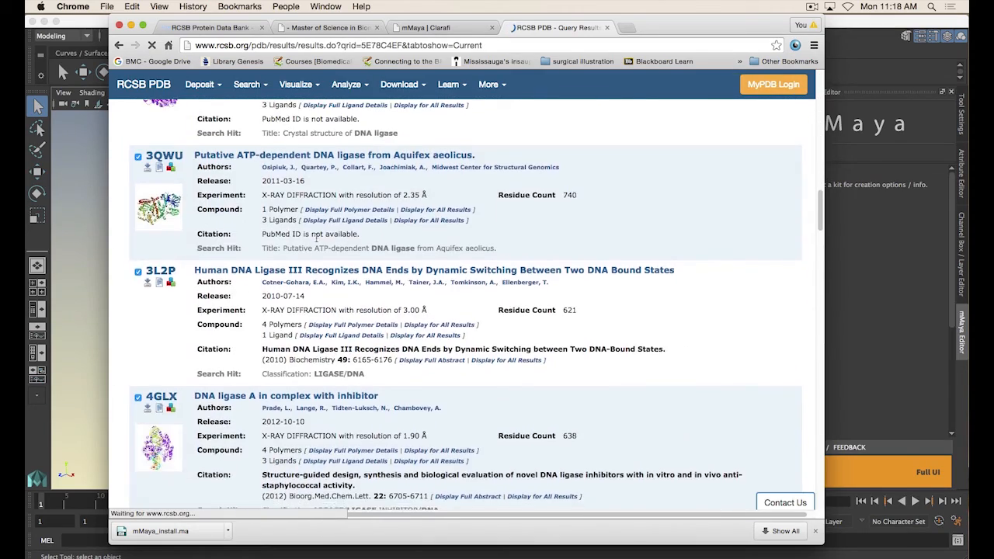
pyautogui.scroll(-5, 311, 262)
pyautogui.scroll(20, 311, 264)
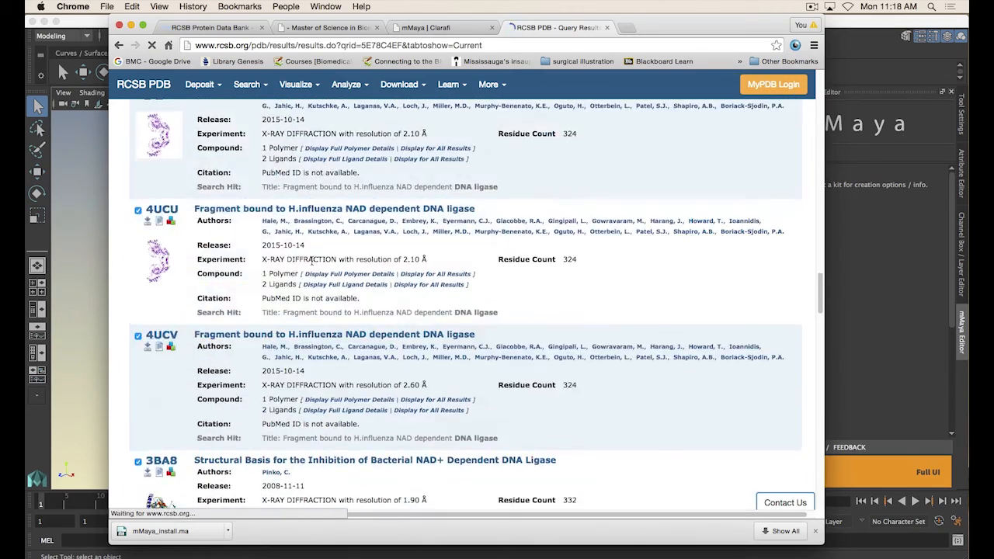
pyautogui.scroll(-3, 337, 260)
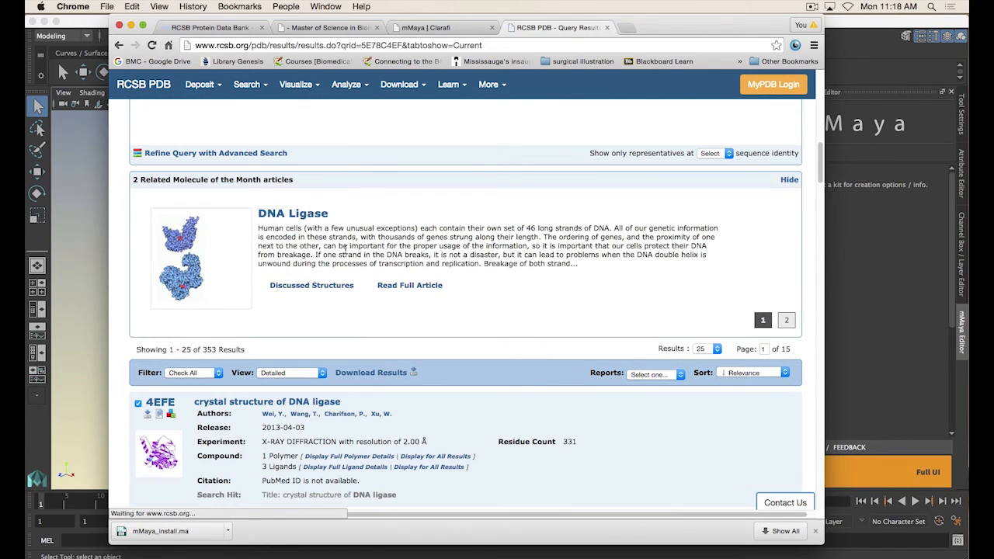
pyautogui.scroll(1, 338, 240)
pyautogui.scroll(2, 334, 244)
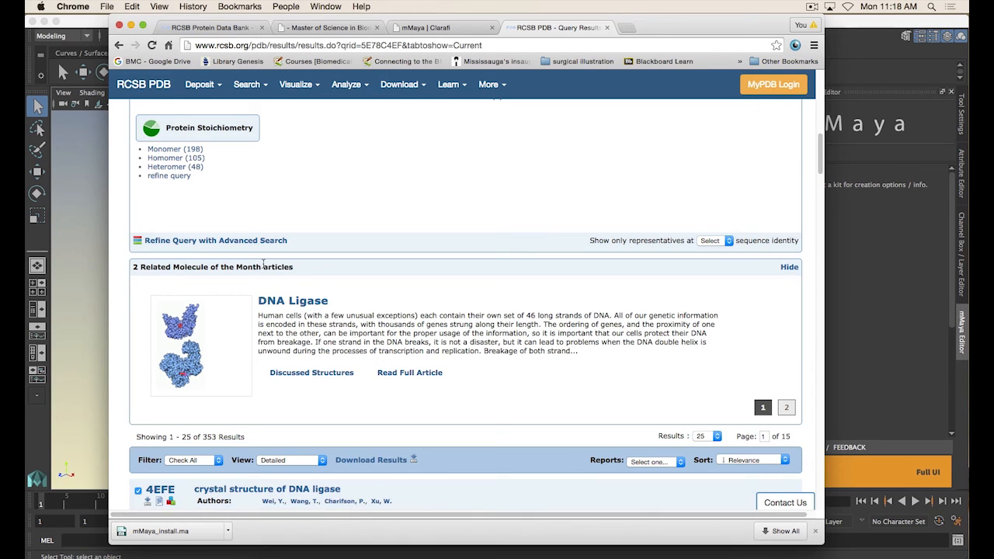
pyautogui.click(301, 303)
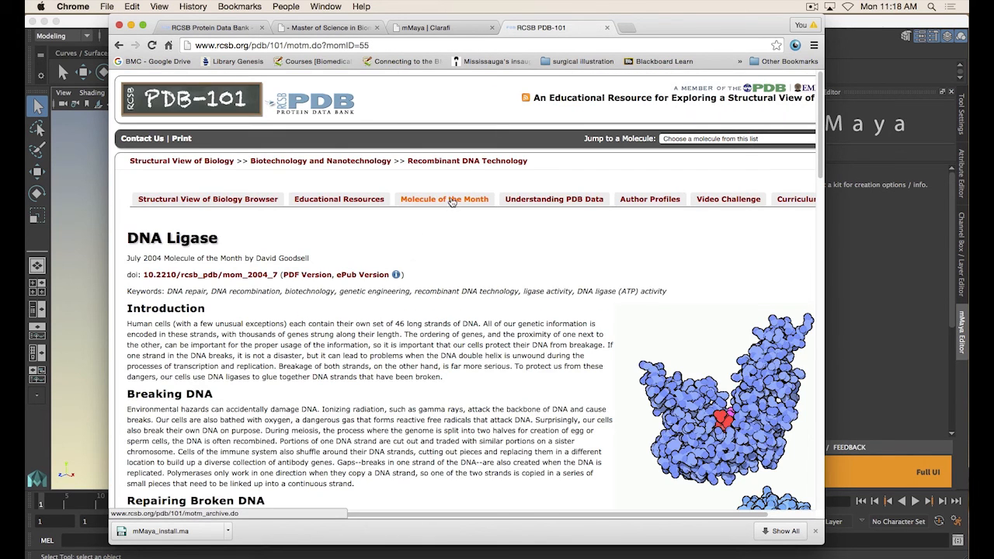
# Open the Molecule of the Month archive and open the Trypsin article from the Hydrolases category
pyautogui.click(451, 199)
pyautogui.scroll(-2, 462, 220)
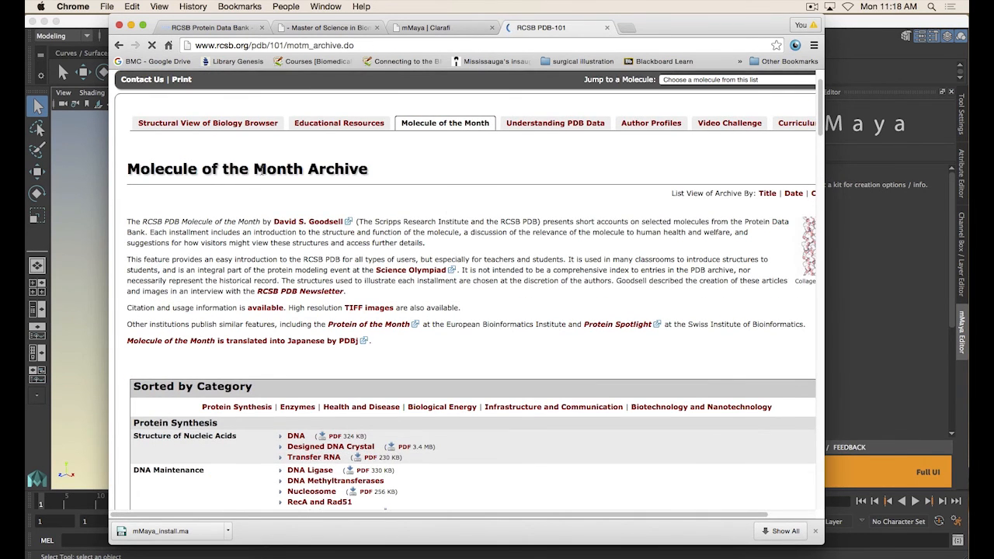
pyautogui.scroll(-6, 506, 248)
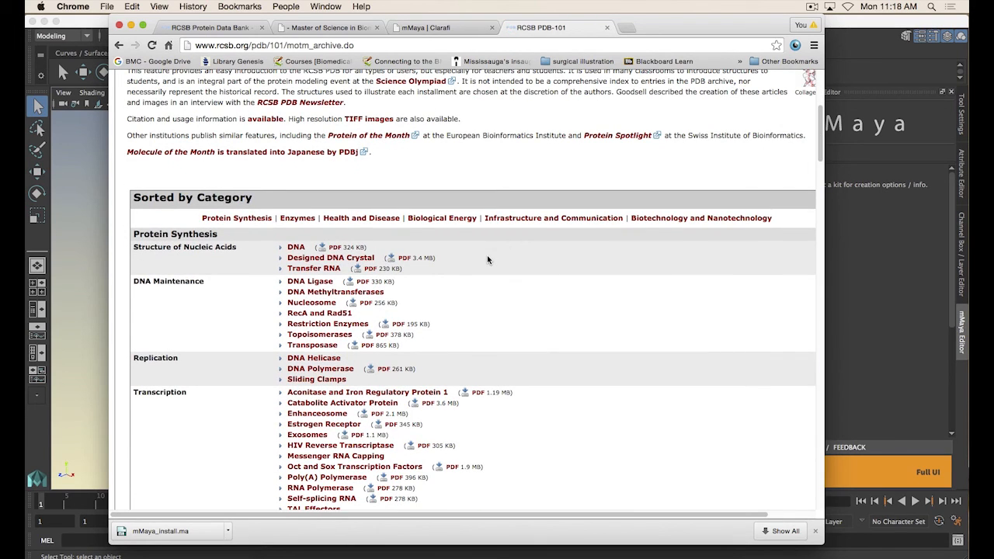
pyautogui.scroll(-3, 497, 254)
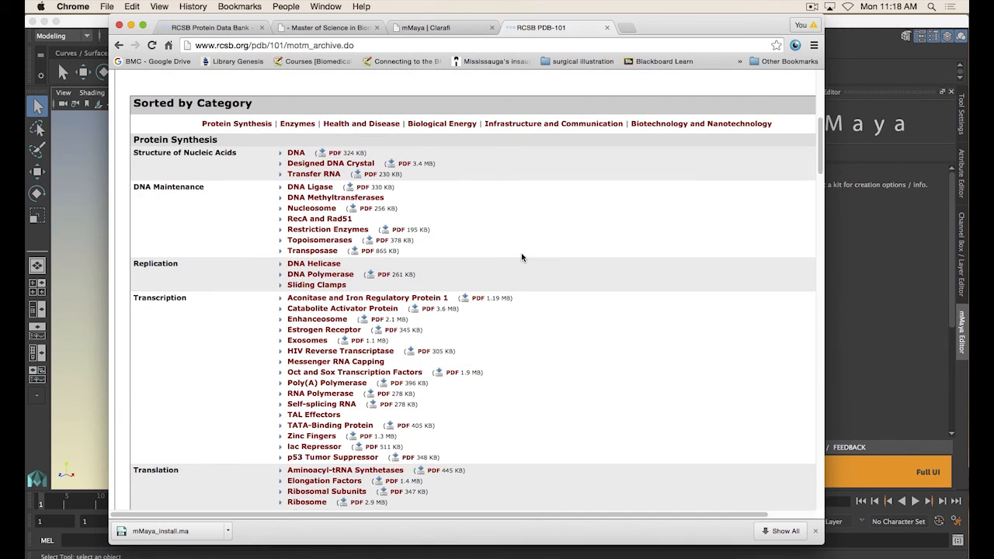
pyautogui.scroll(-1, 526, 256)
pyautogui.scroll(-2, 539, 250)
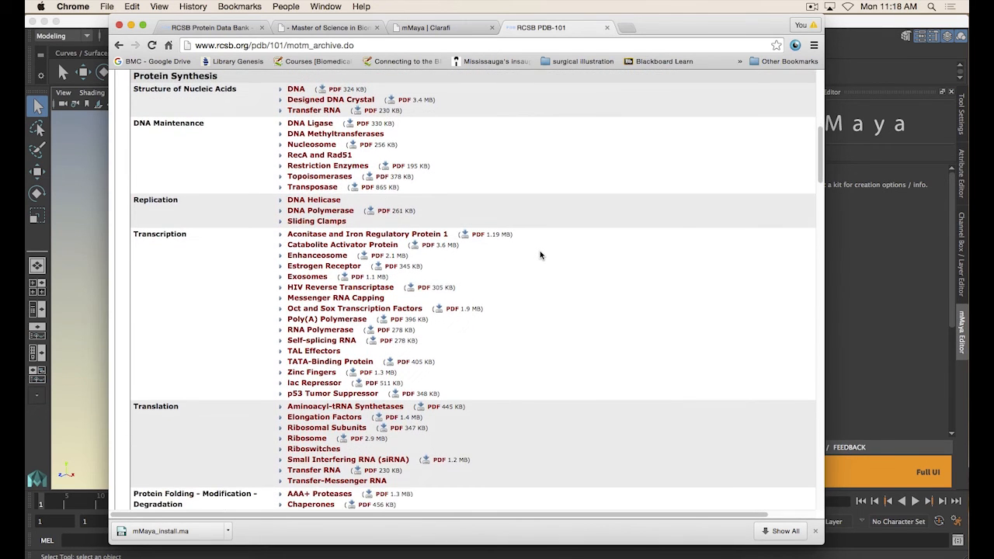
pyautogui.scroll(-2, 541, 255)
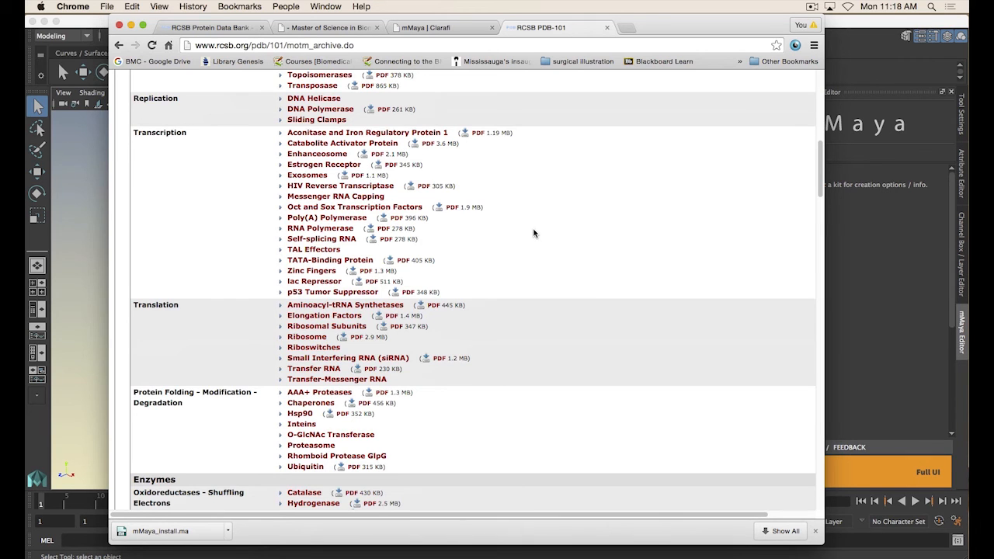
pyautogui.scroll(-1, 533, 233)
pyautogui.scroll(-5, 320, 312)
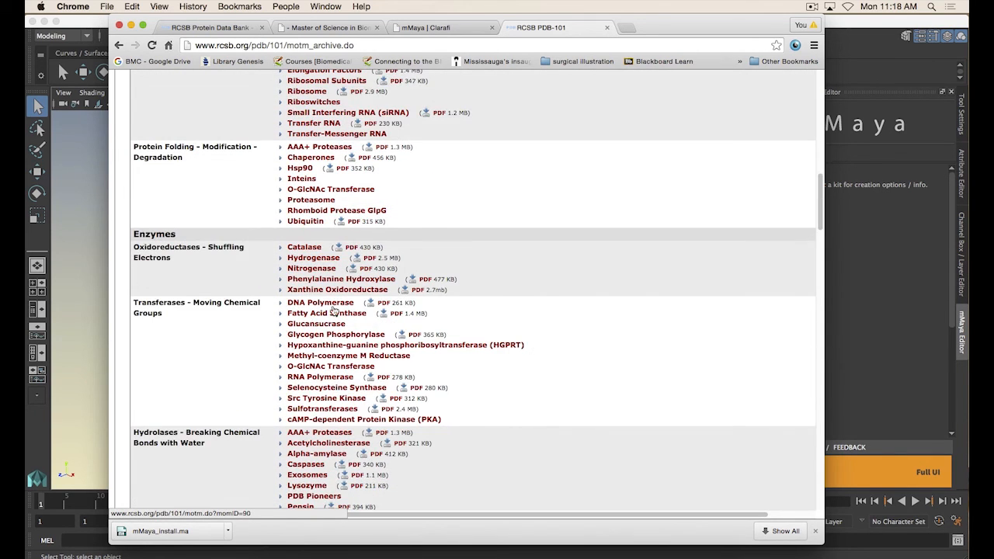
pyautogui.scroll(-5, 326, 313)
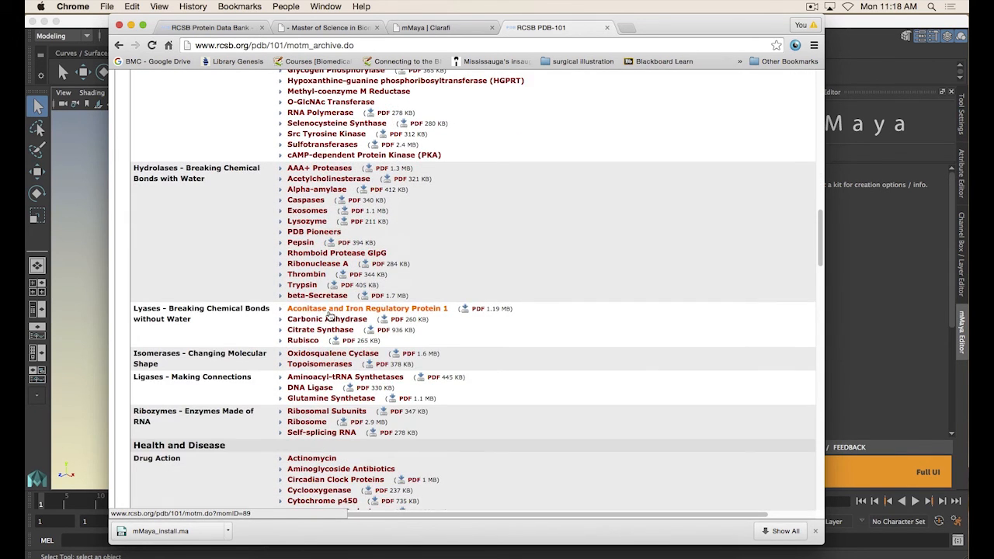
pyautogui.click(302, 286)
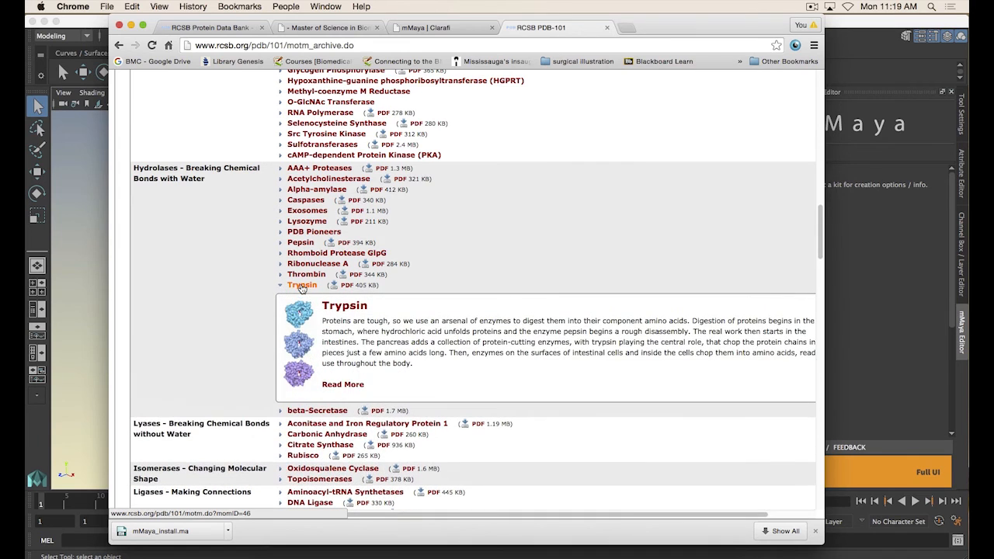
pyautogui.click(341, 385)
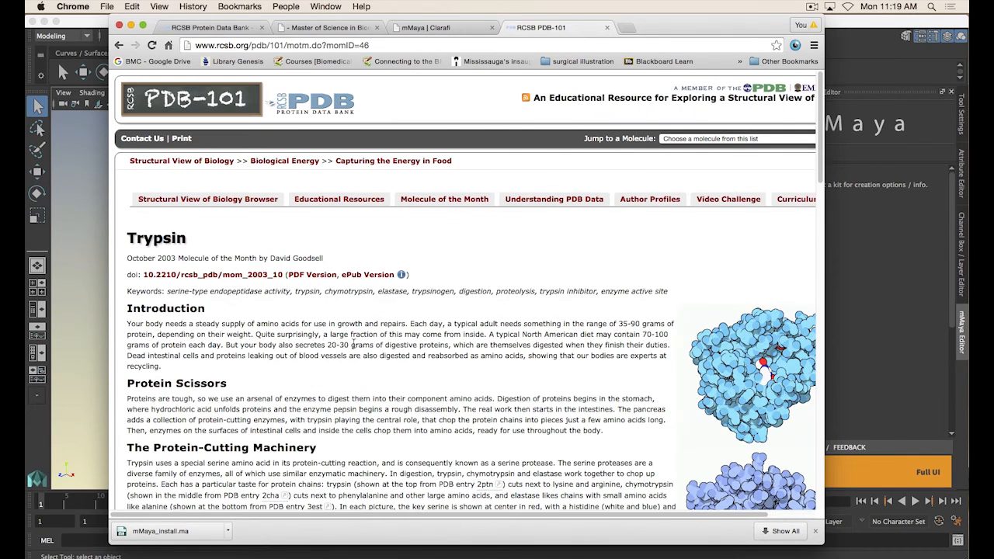
# Read through the Trypsin Molecule of the Month article and its structure illustrations
pyautogui.scroll(-5, 380, 318)
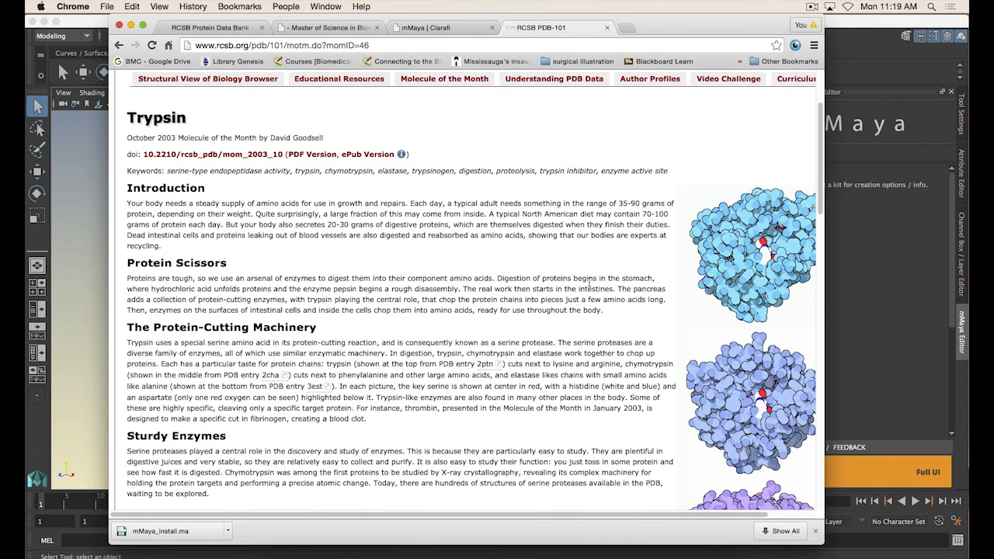
pyautogui.scroll(1, 598, 282)
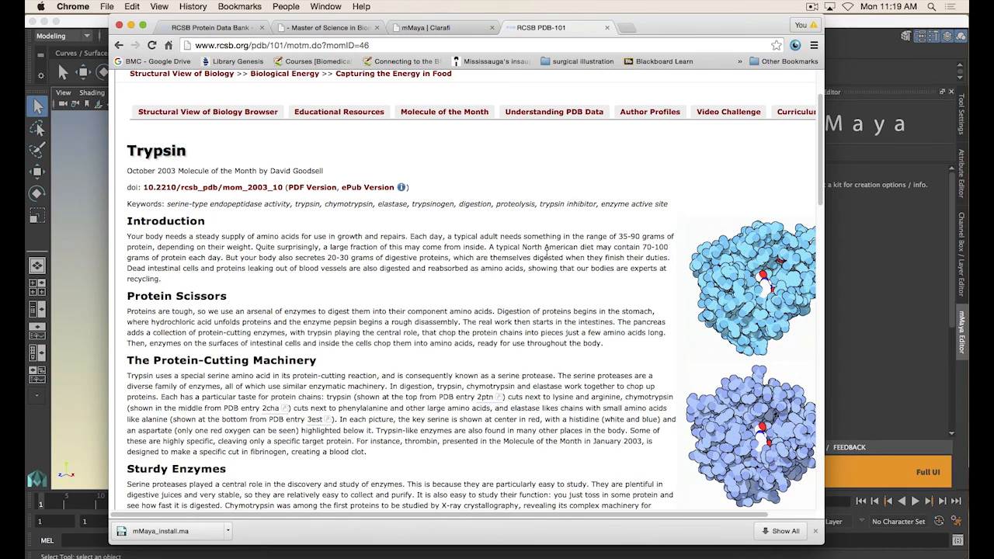
pyautogui.scroll(-20, 546, 254)
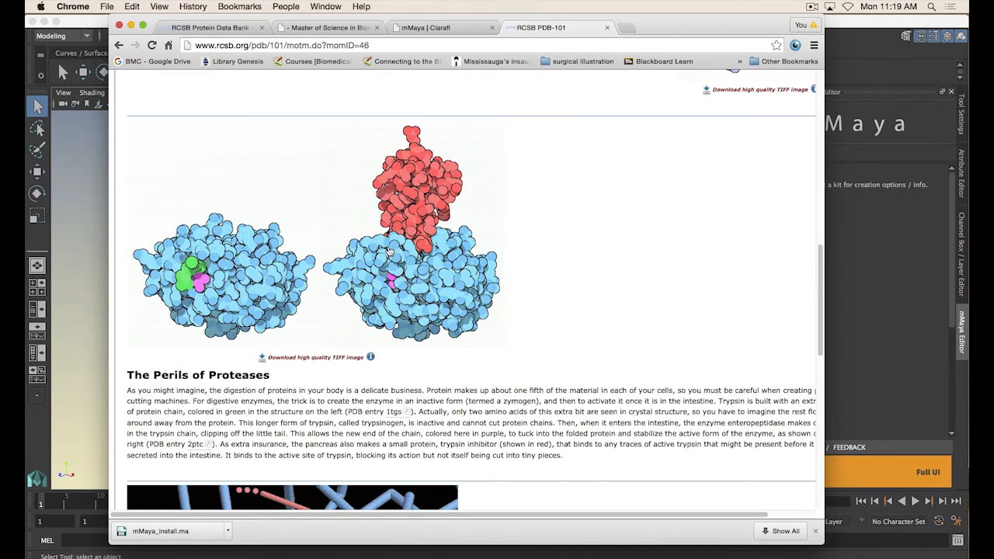
pyautogui.scroll(5, 329, 302)
pyautogui.scroll(-6, 329, 303)
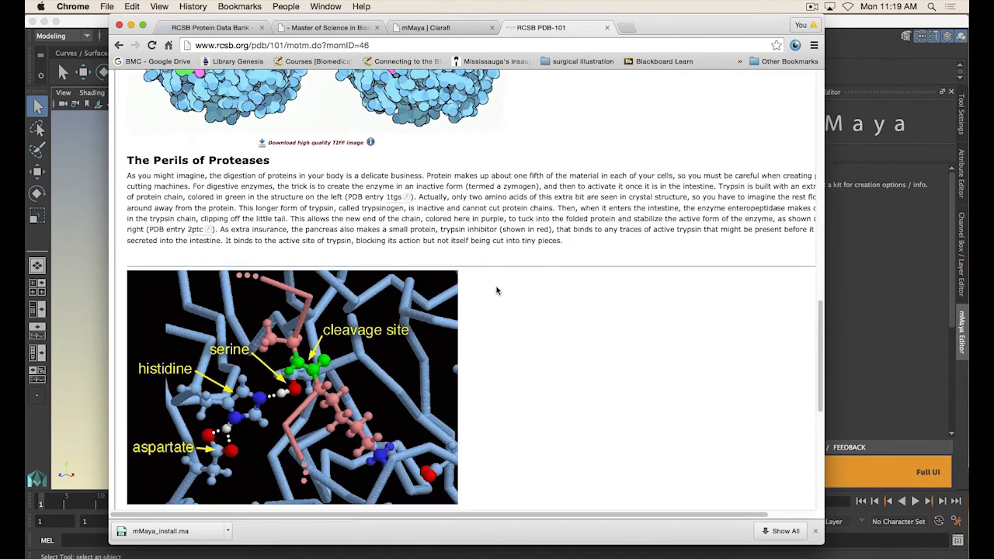
pyautogui.scroll(-6, 350, 381)
pyautogui.scroll(-1, 551, 343)
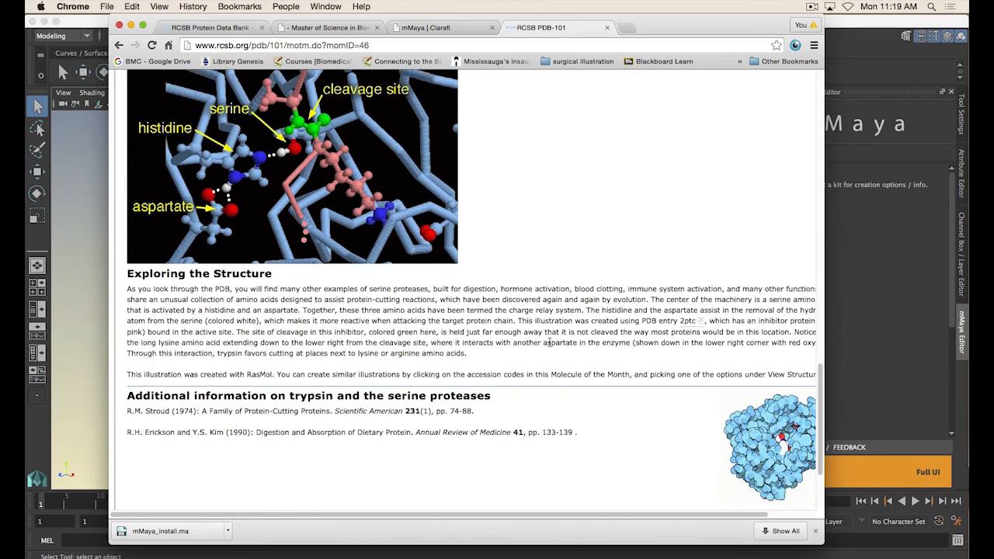
# Open PDB entry 2ptn from the Trypsin article's Protein-Cutting Machinery section
pyautogui.scroll(20, 559, 353)
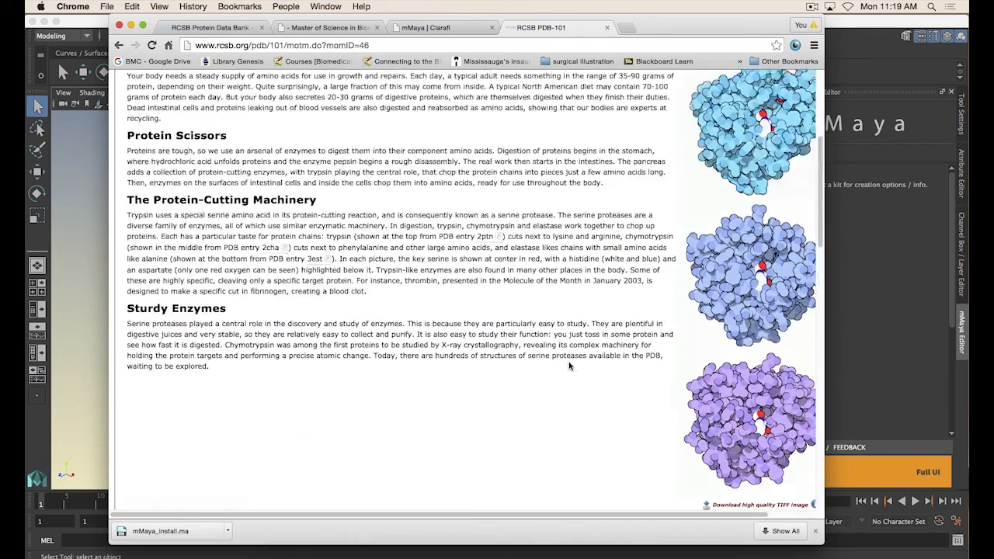
pyautogui.scroll(-1, 363, 347)
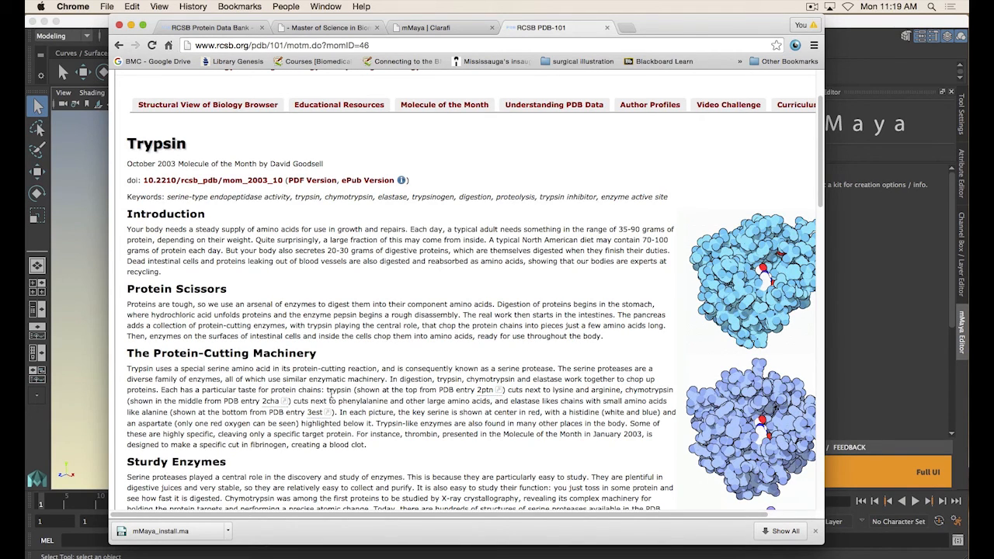
pyautogui.moveTo(490, 396)
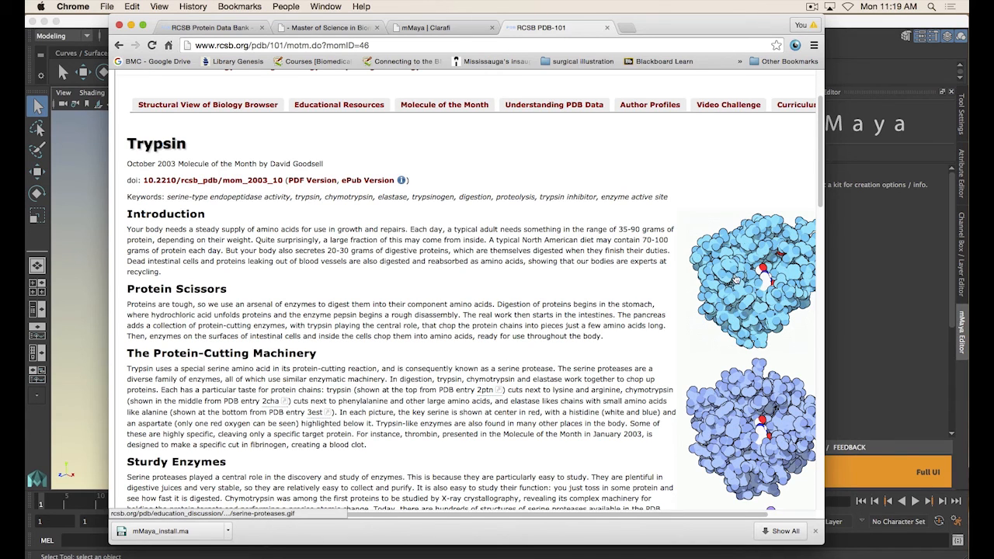
pyautogui.scroll(-1, 738, 278)
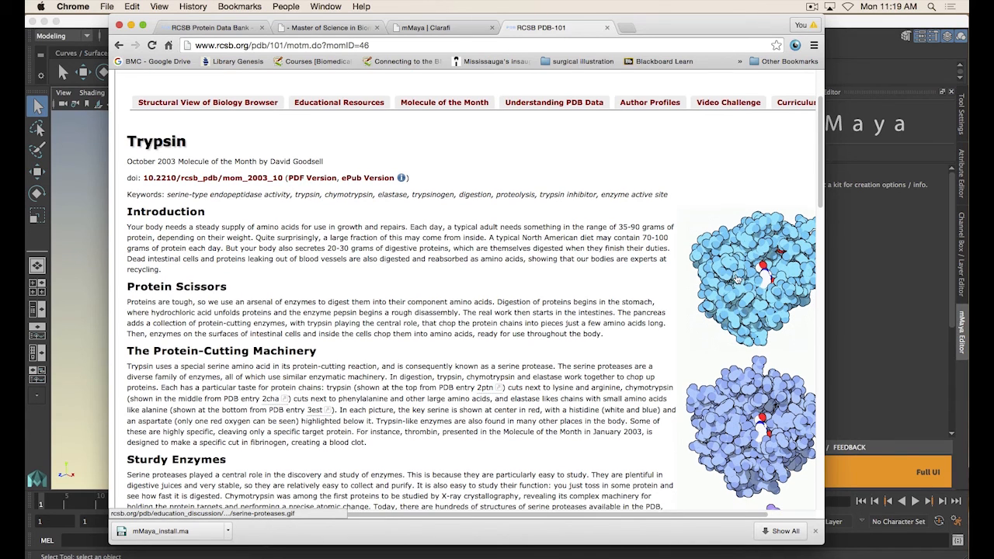
pyautogui.click(486, 395)
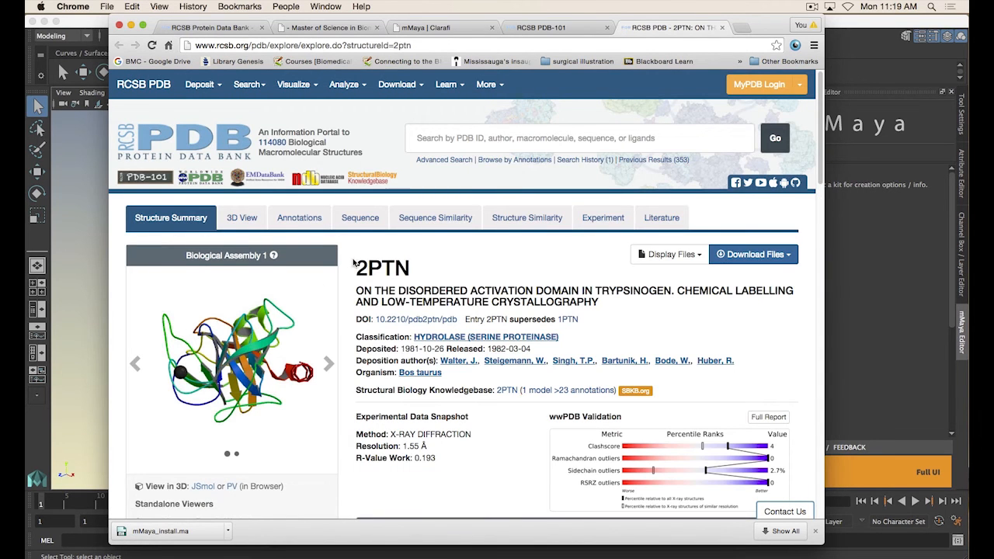
# Select the 2PTN entry ID on the structure page and switch to Maya
pyautogui.scroll(-5, 435, 334)
pyautogui.scroll(5, 388, 318)
pyautogui.doubleClick(413, 273)
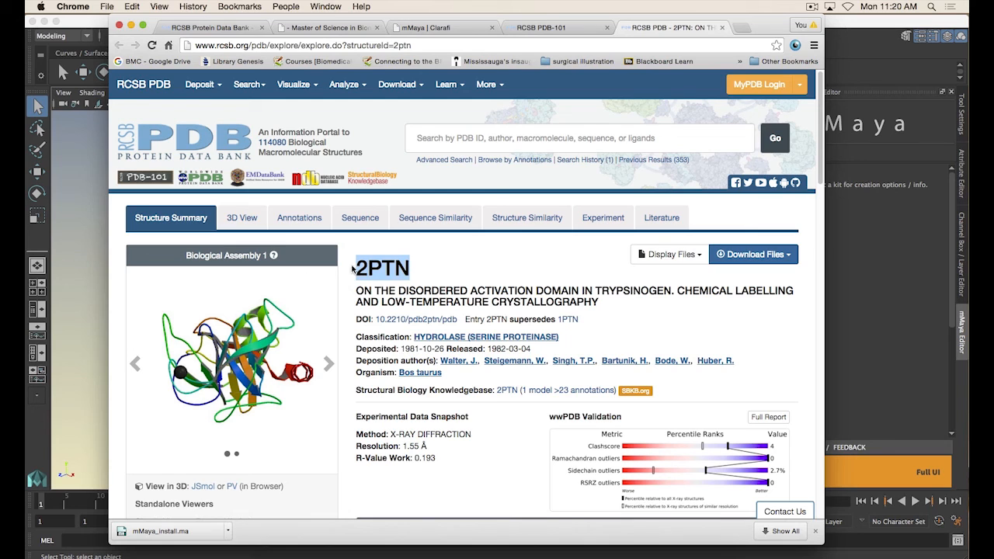
pyautogui.click(841, 27)
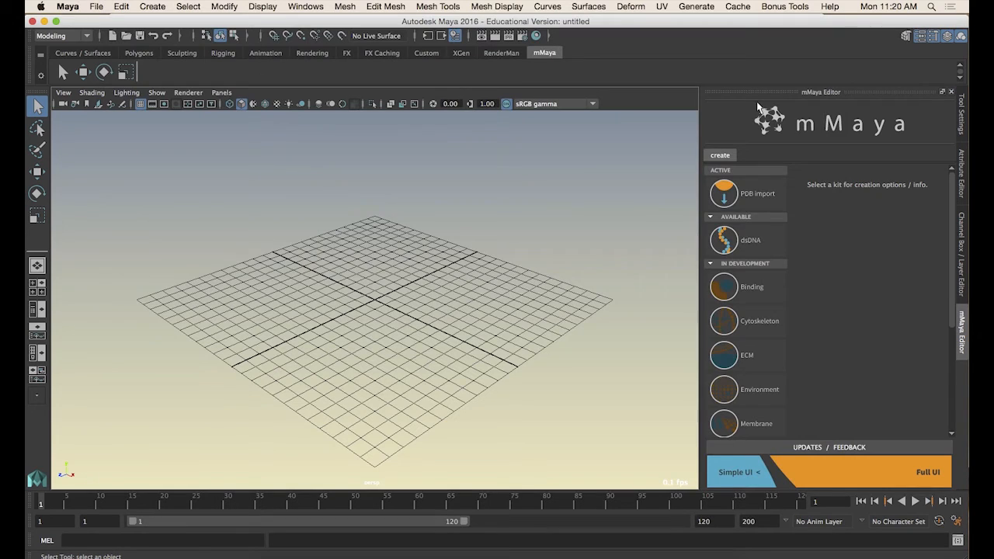
# Open the mMaya PDB import kit and browse the local PDB files folder without importing anything
pyautogui.click(749, 198)
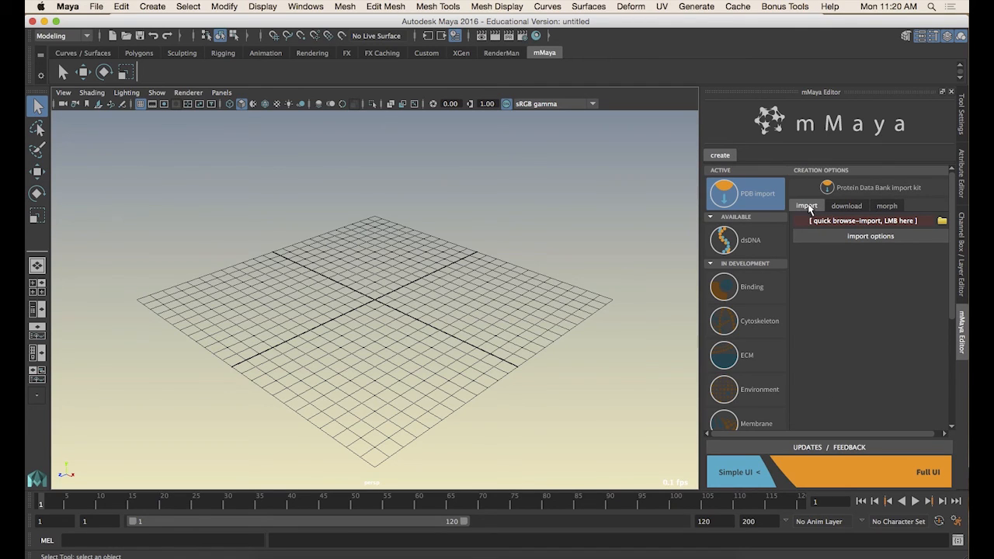
pyautogui.click(857, 222)
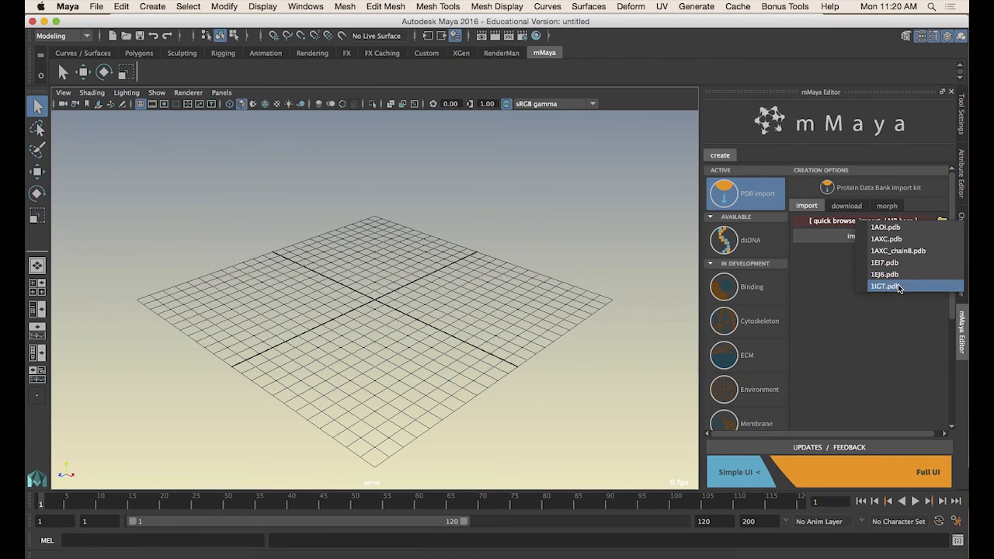
pyautogui.click(942, 221)
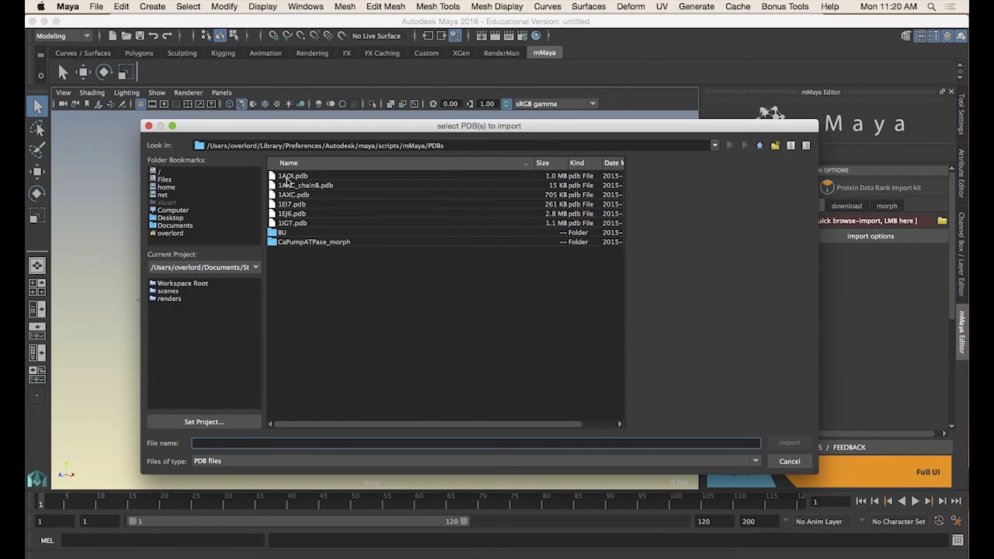
pyautogui.tripleClick(252, 145)
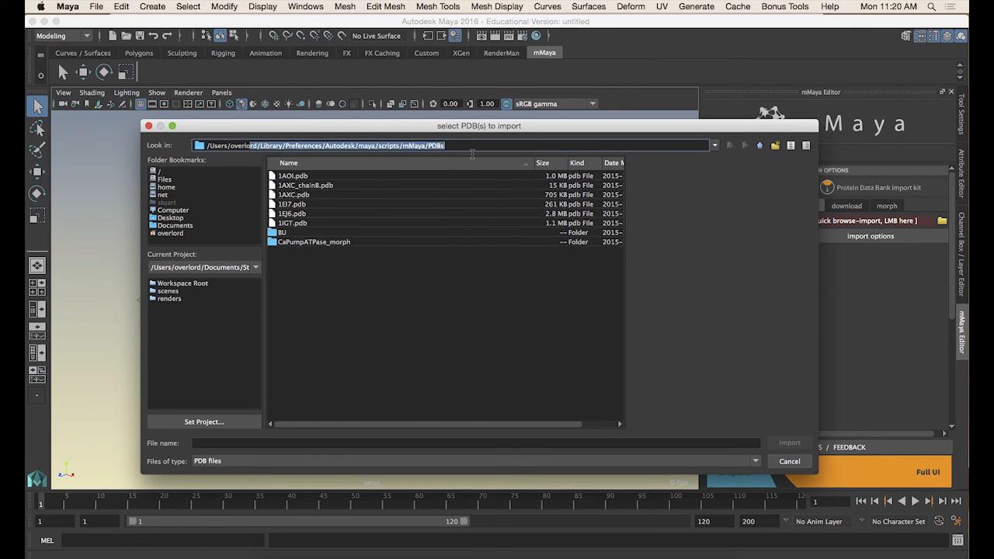
pyautogui.click(441, 145)
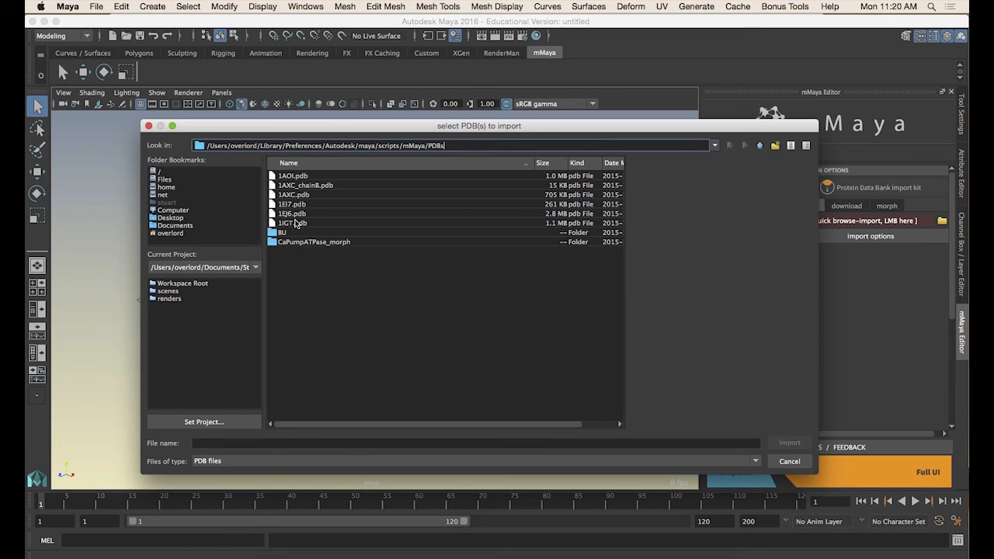
pyautogui.click(789, 461)
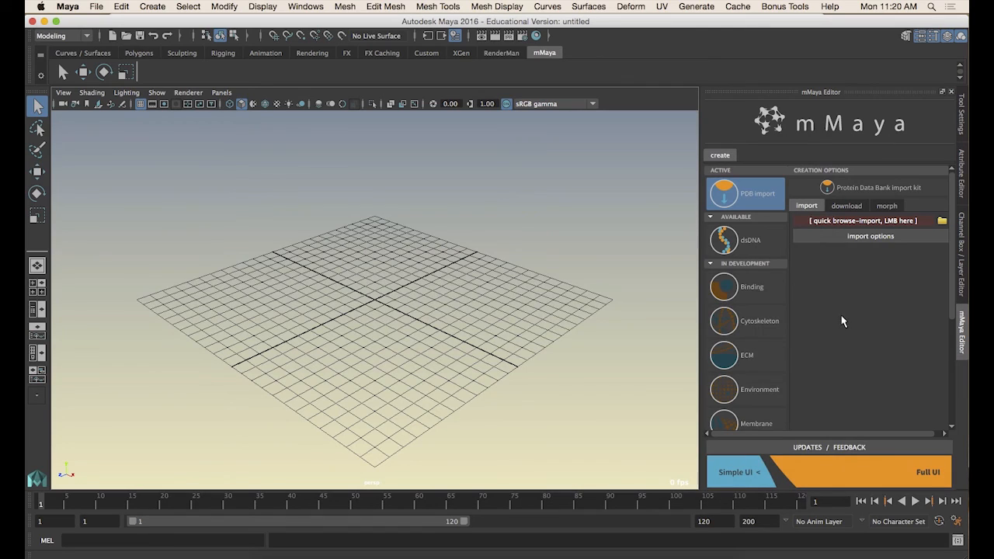
# In the kit's download options, set the PDB id to 2PTN with source PDB
pyautogui.click(849, 208)
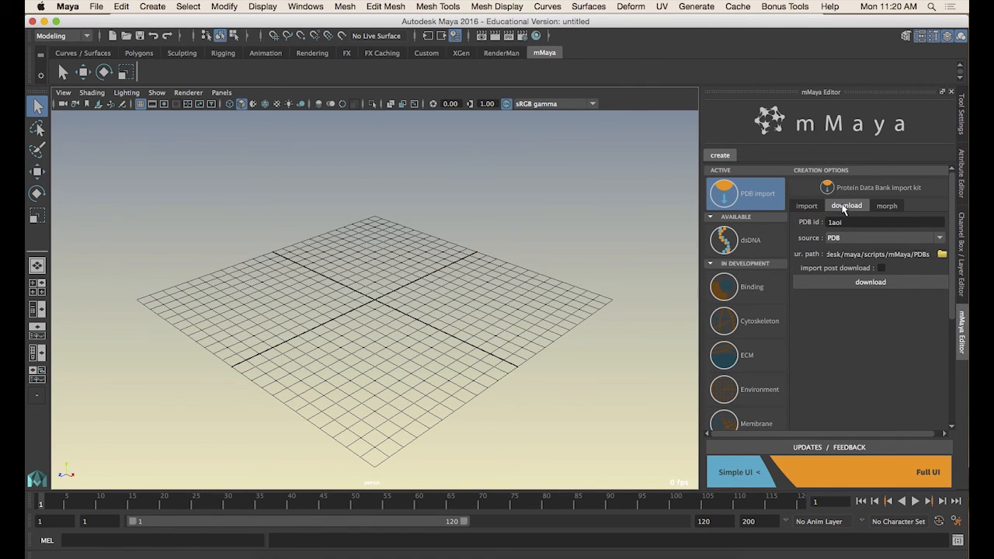
pyautogui.moveTo(845, 222); pyautogui.dragTo(809, 224)
pyautogui.write('2PTN')
pyautogui.click(848, 238)
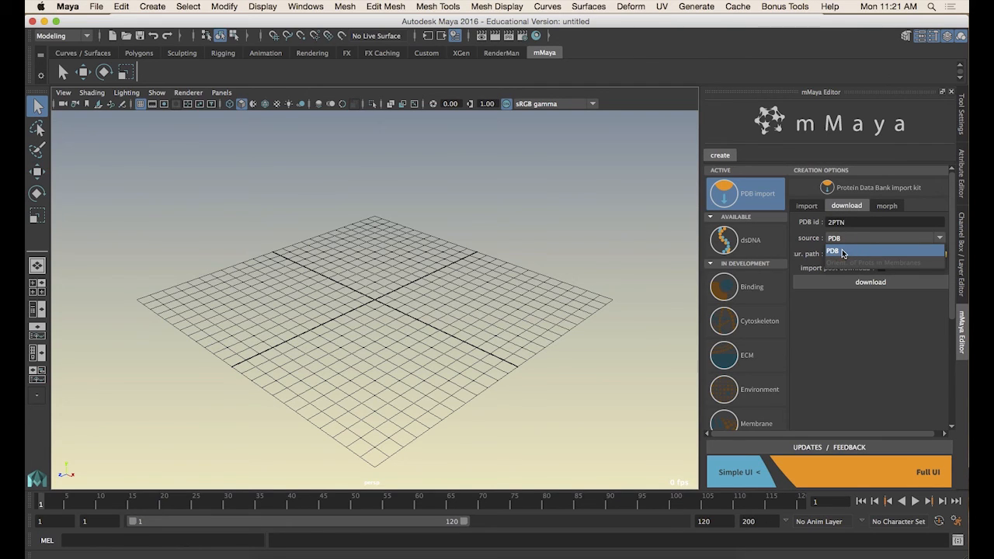
pyautogui.click(843, 251)
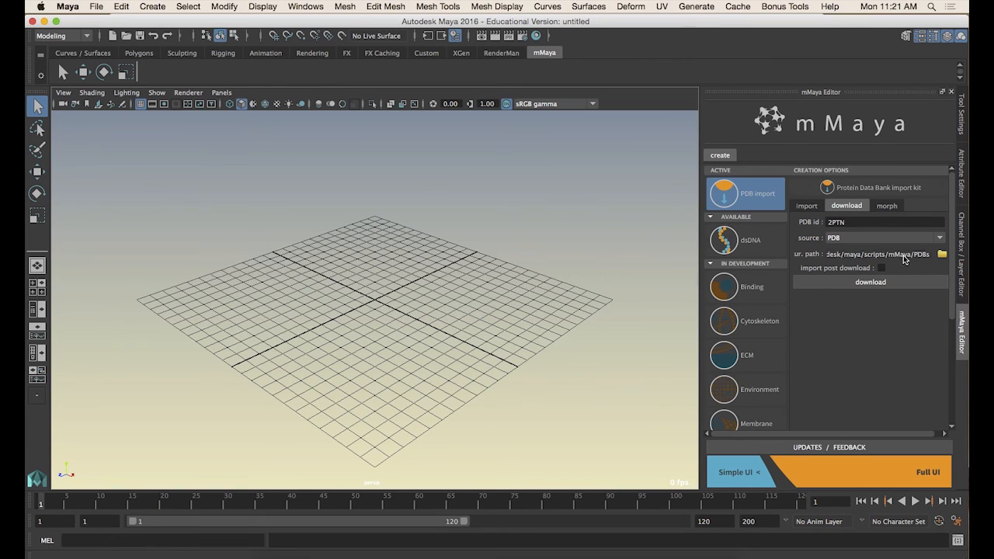
# Enable import post download and download the 2PTN structure into the scene
pyautogui.moveTo(903, 255); pyautogui.dragTo(791, 259)
pyautogui.click(866, 257)
pyautogui.moveTo(886, 259); pyautogui.dragTo(966, 258)
pyautogui.click(882, 268)
pyautogui.click(868, 284)
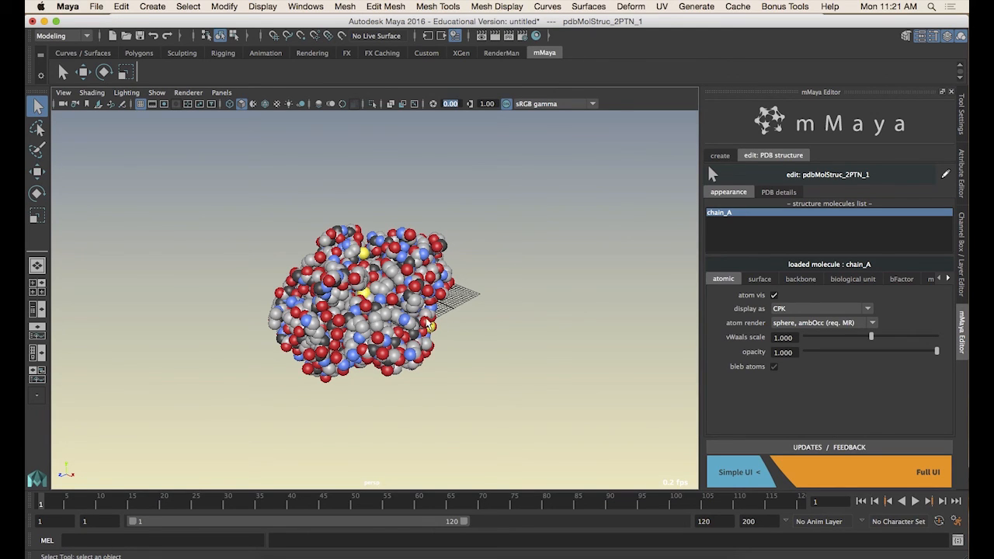
# Select the imported molecule and inspect it in the viewport from several angles
pyautogui.keyDown('alt'); pyautogui.moveTo(427, 324); pyautogui.dragTo(535, 360); pyautogui.keyUp('alt')
pyautogui.scroll(5, 436, 319)
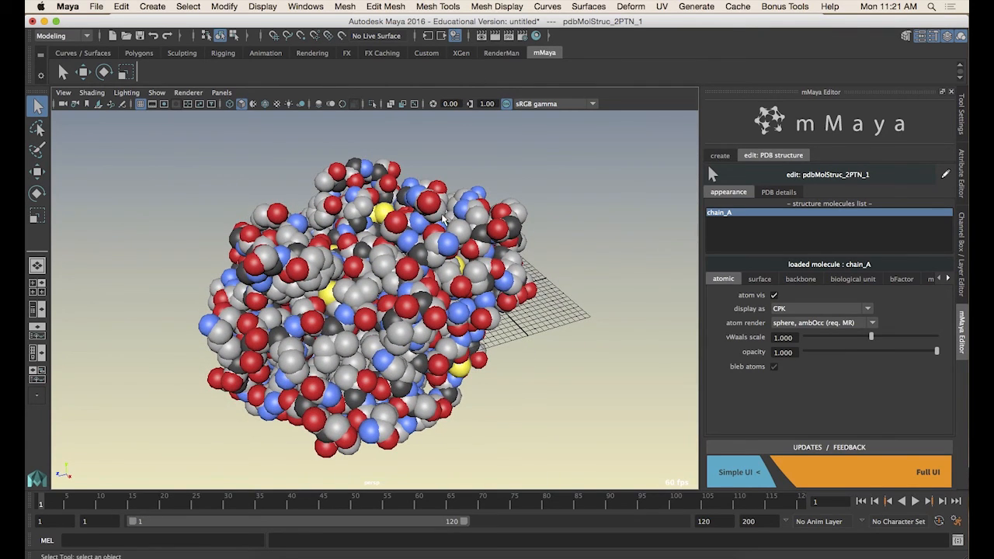
pyautogui.click(409, 273)
pyautogui.press('f')
pyautogui.keyDown('alt'); pyautogui.moveTo(409, 273); pyautogui.dragTo(621, 256); pyautogui.keyUp('alt')
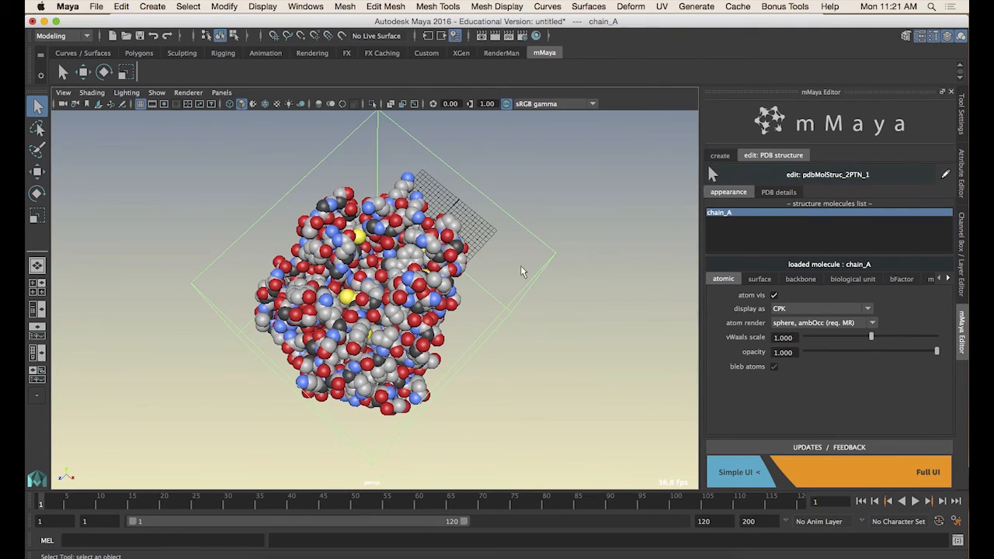
pyautogui.keyDown('alt'); pyautogui.moveTo(524, 293); pyautogui.dragTo(529, 281); pyautogui.keyUp('alt')
pyautogui.keyDown('alt'); pyautogui.moveTo(532, 321); pyautogui.dragTo(524, 288); pyautogui.keyUp('alt')
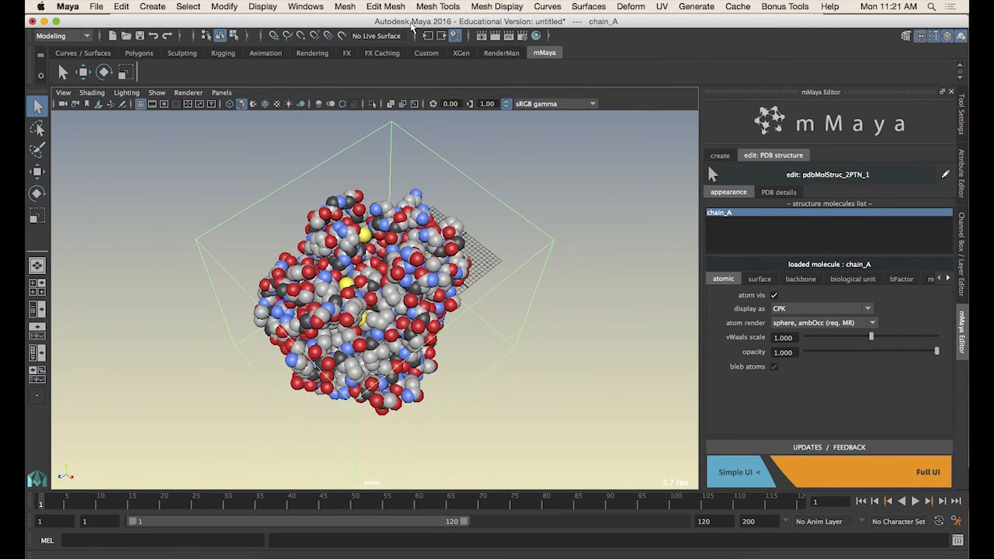
# Open the Outliner and select the mMaya solver and the structure group in turn
pyautogui.click(306, 6)
pyautogui.click(342, 115)
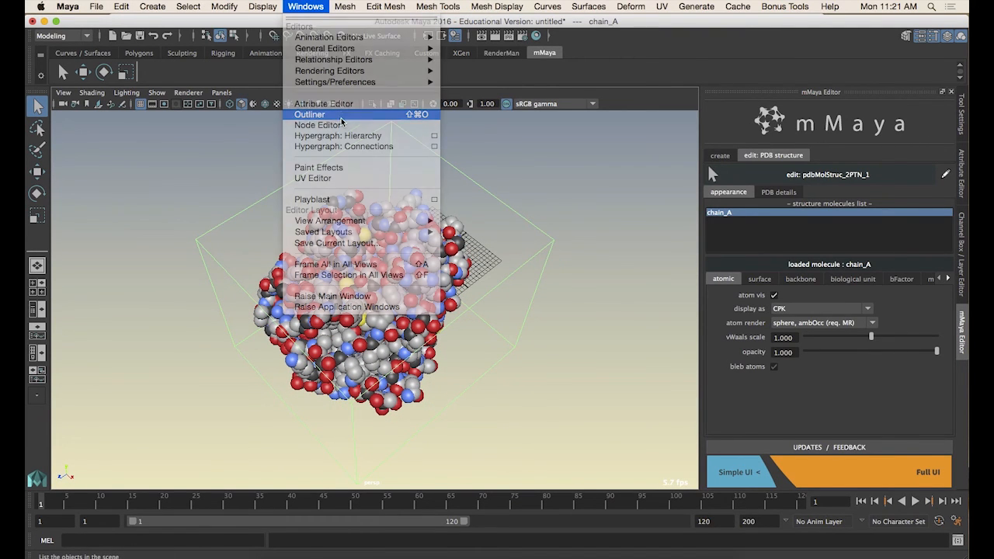
pyautogui.moveTo(776, 169); pyautogui.dragTo(115, 124)
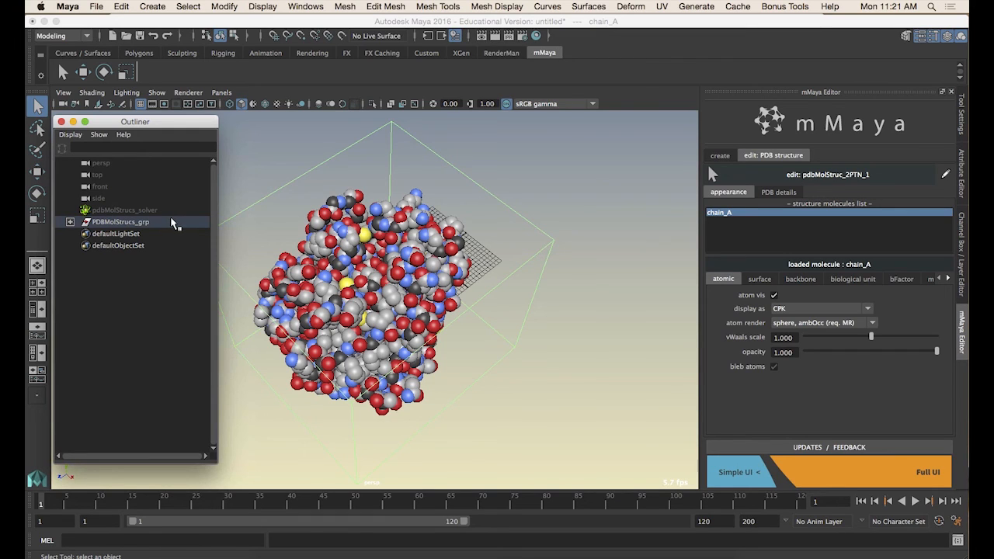
pyautogui.click(107, 210)
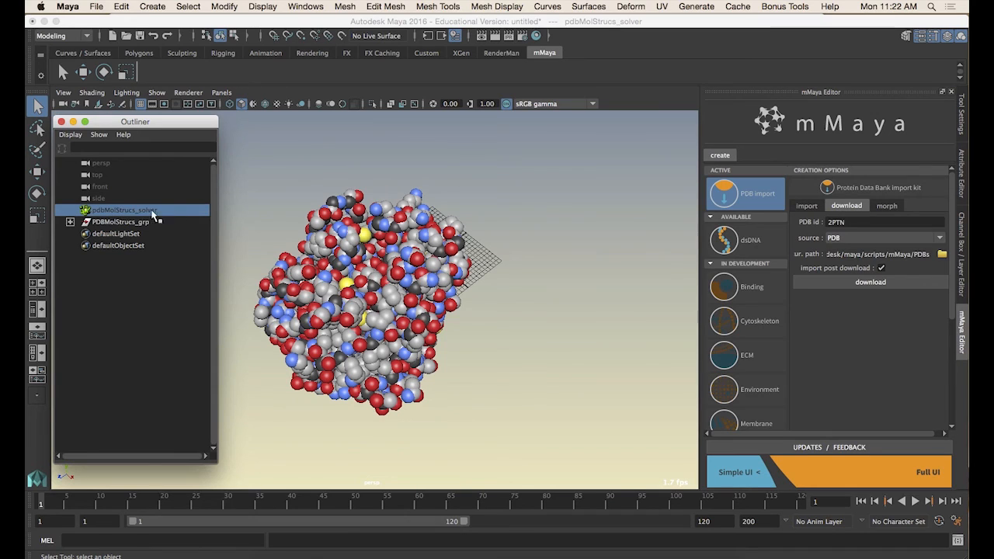
pyautogui.click(108, 222)
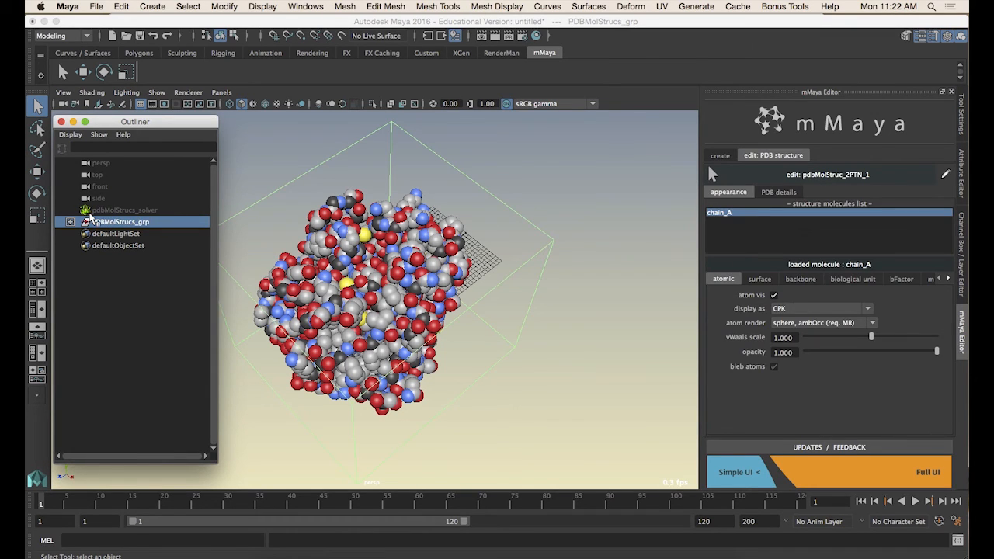
pyautogui.click(87, 211)
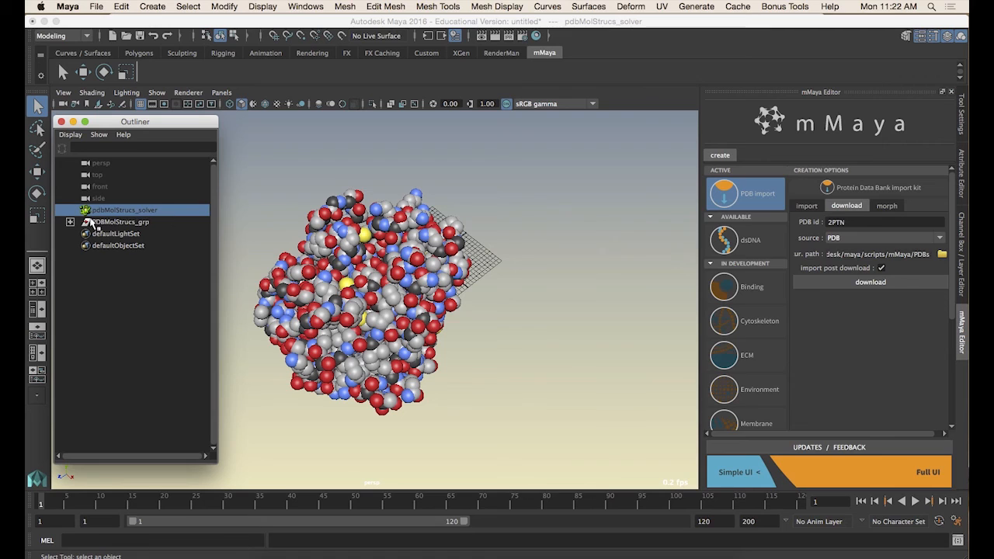
pyautogui.click(107, 223)
# Expand the PDBMolStrucs_grp hierarchy down to model_1 and select chain_A
pyautogui.click(71, 222)
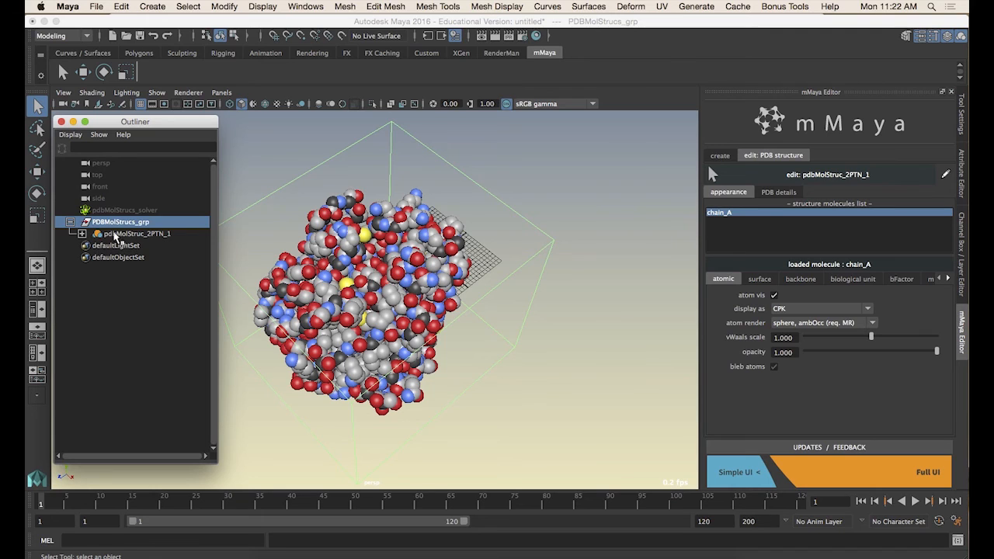
pyautogui.click(82, 233)
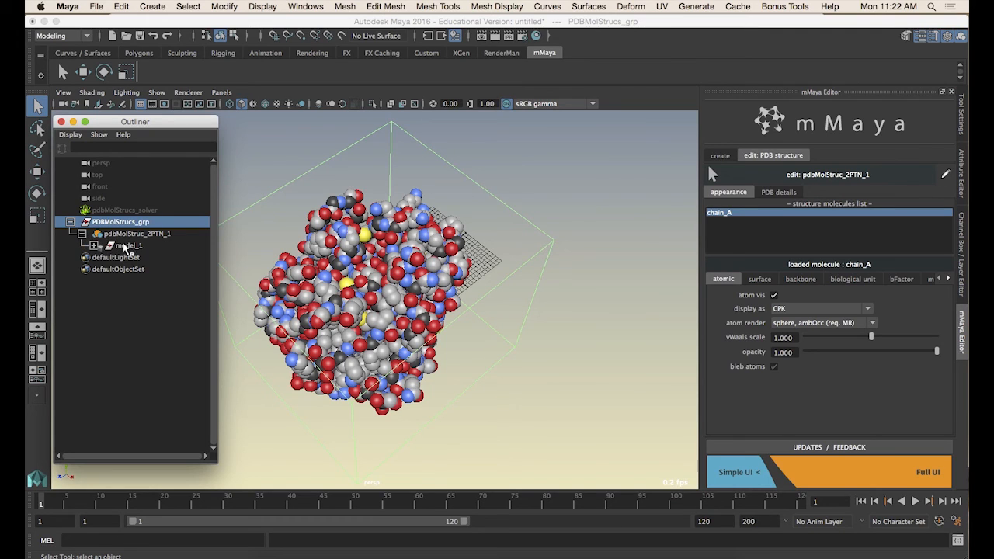
pyautogui.click(124, 246)
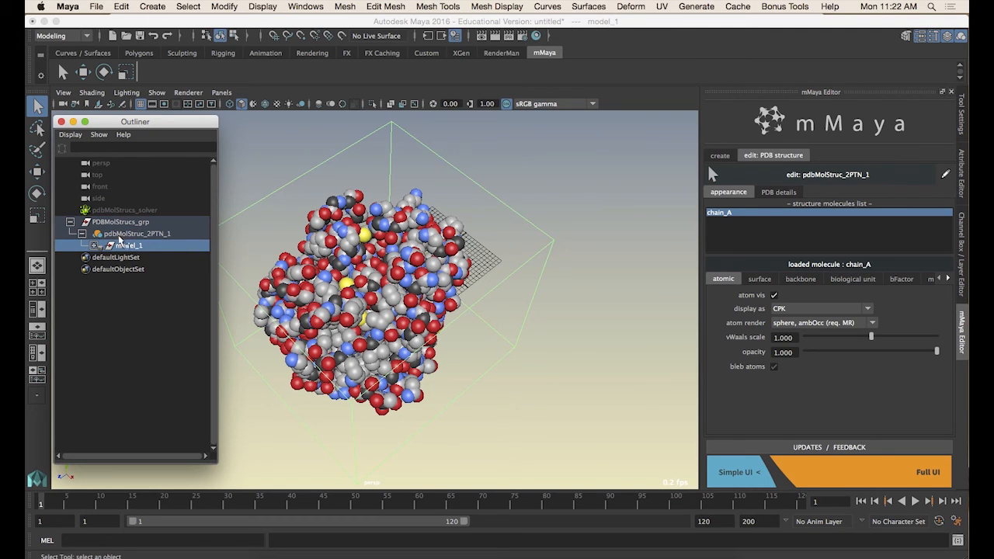
pyautogui.click(94, 245)
pyautogui.click(122, 259)
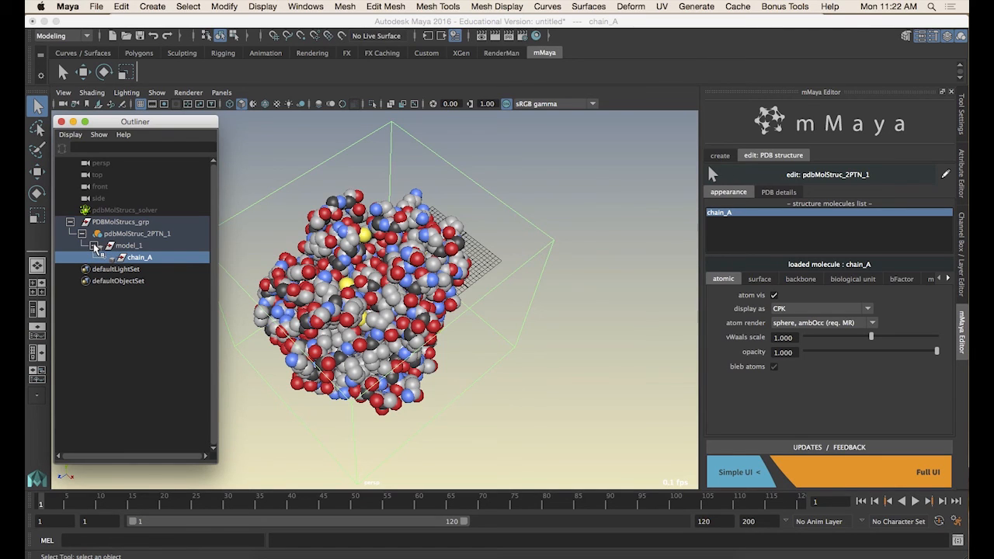
# Collapse and re-expand the structure hierarchy, examining the chain_A node
pyautogui.click(93, 245)
pyautogui.click(83, 234)
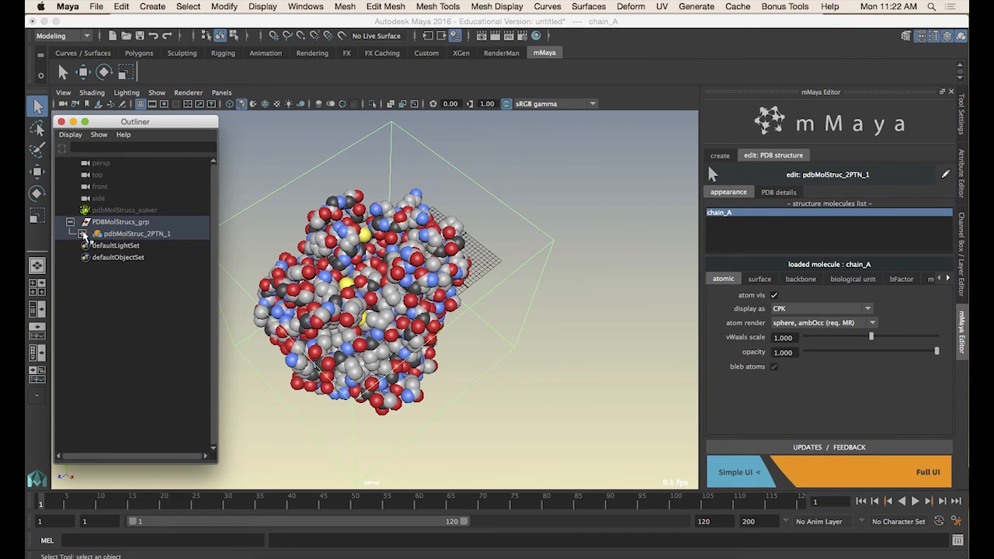
pyautogui.click(82, 234)
pyautogui.click(94, 246)
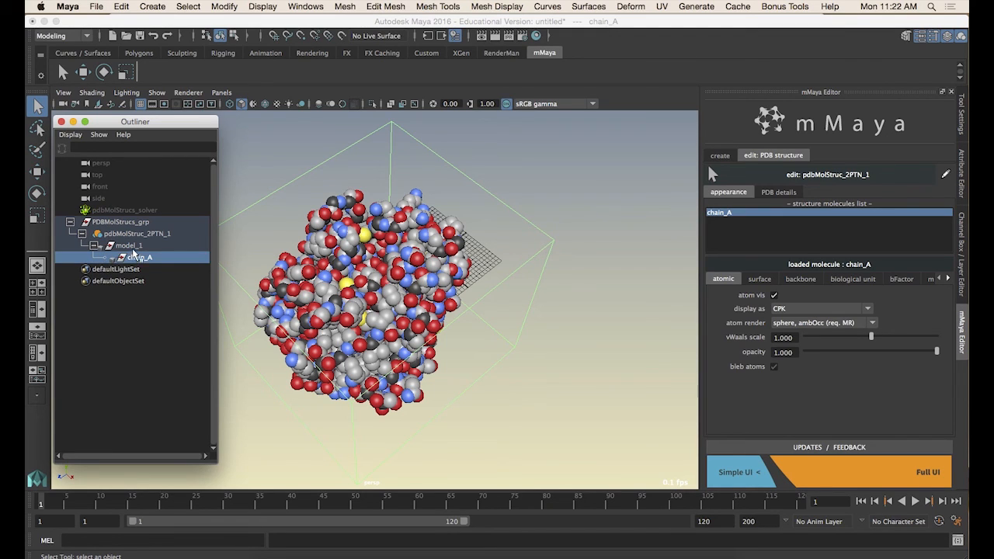
pyautogui.click(133, 249)
pyautogui.click(136, 253)
pyautogui.click(123, 259)
pyautogui.click(147, 259)
pyautogui.click(94, 245)
# Expand the structure hierarchy again and select the pdbMolStruc_2PTN_1 node
pyautogui.click(70, 222)
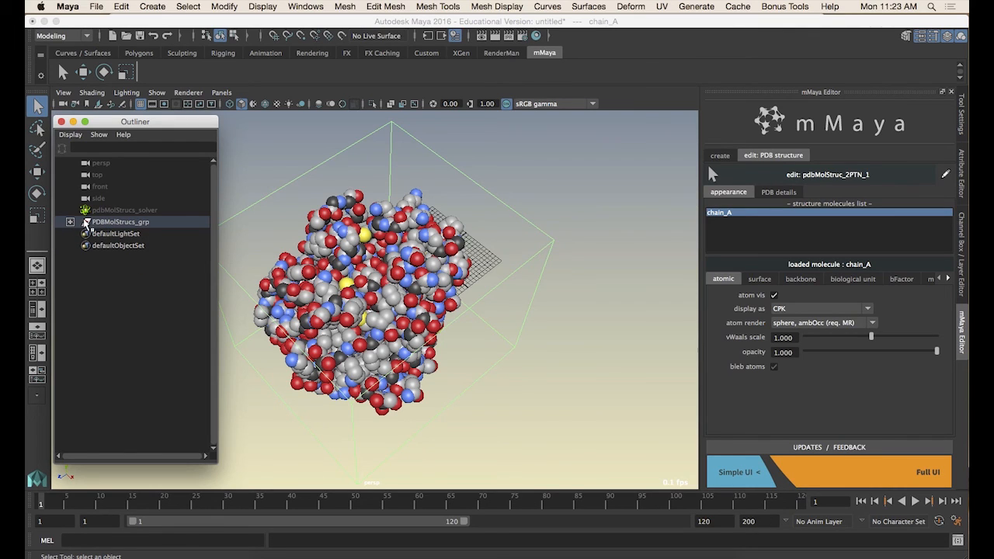
pyautogui.click(70, 222)
pyautogui.click(82, 234)
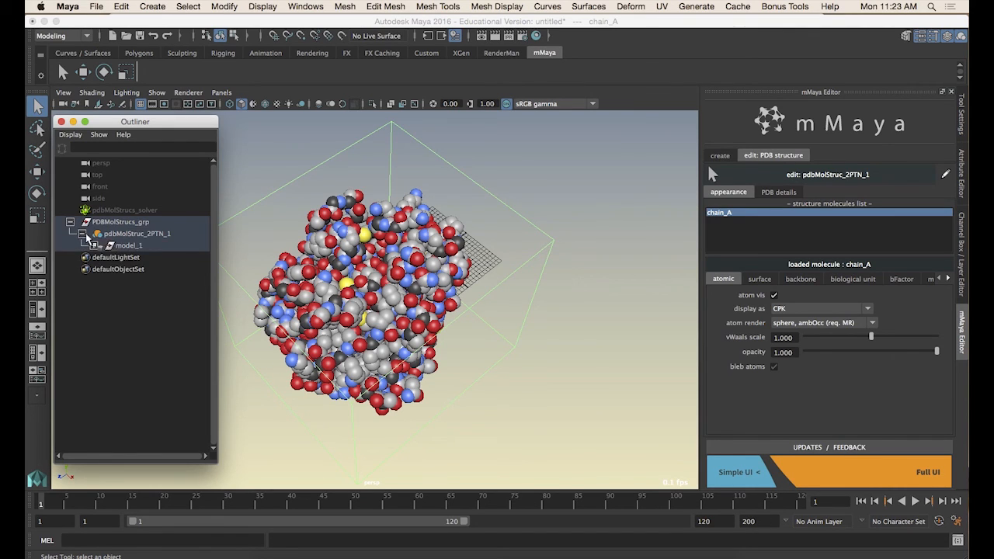
pyautogui.click(94, 246)
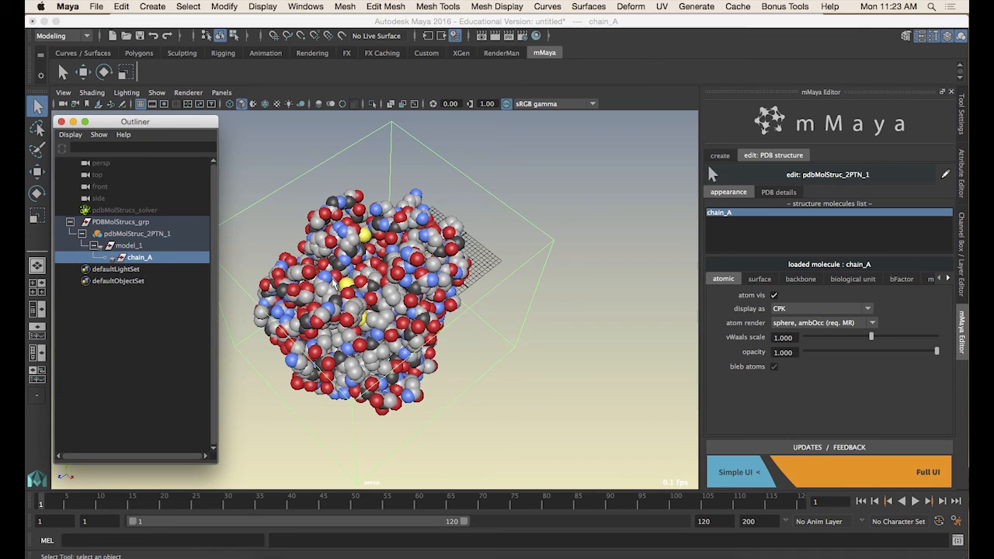
pyautogui.click(132, 234)
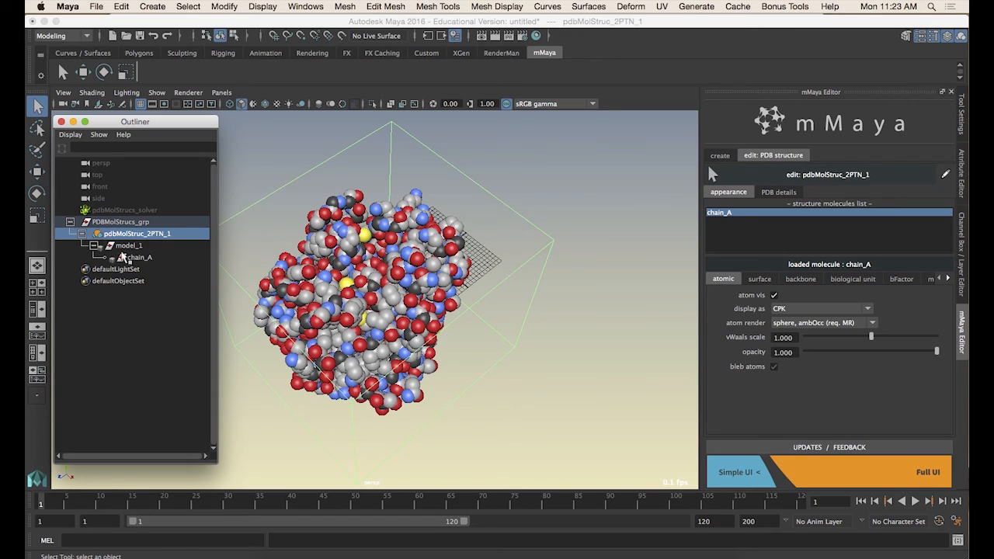
# Select model_1 in the Outliner and collapse the PDBMolStrucs_grp hierarchy
pyautogui.click(134, 256)
pyautogui.click(124, 244)
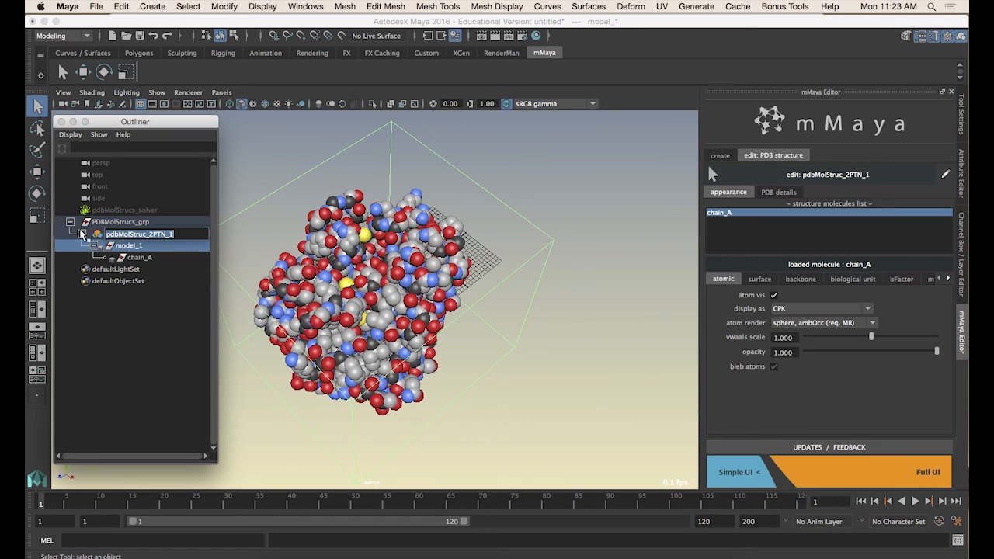
pyautogui.click(82, 234)
pyautogui.click(82, 234)
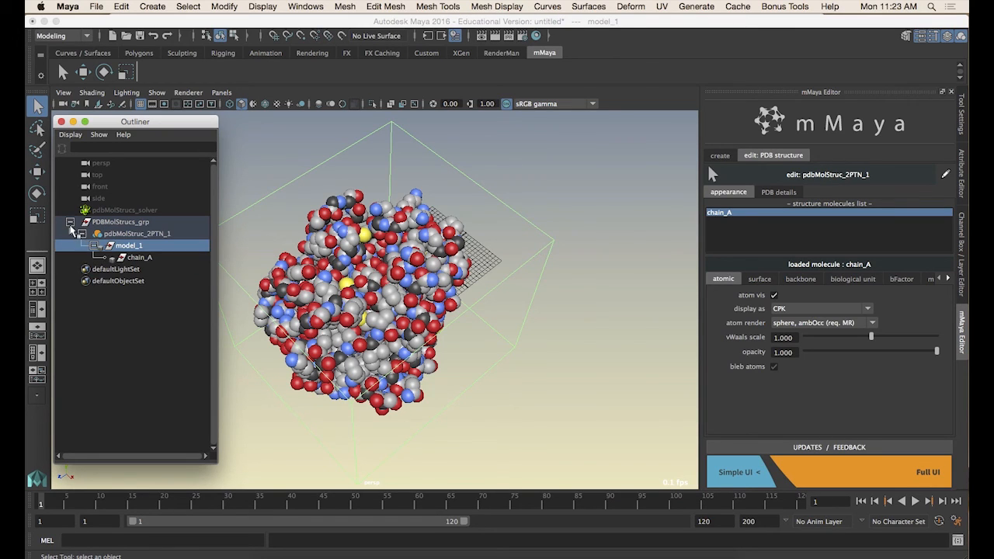
pyautogui.click(70, 222)
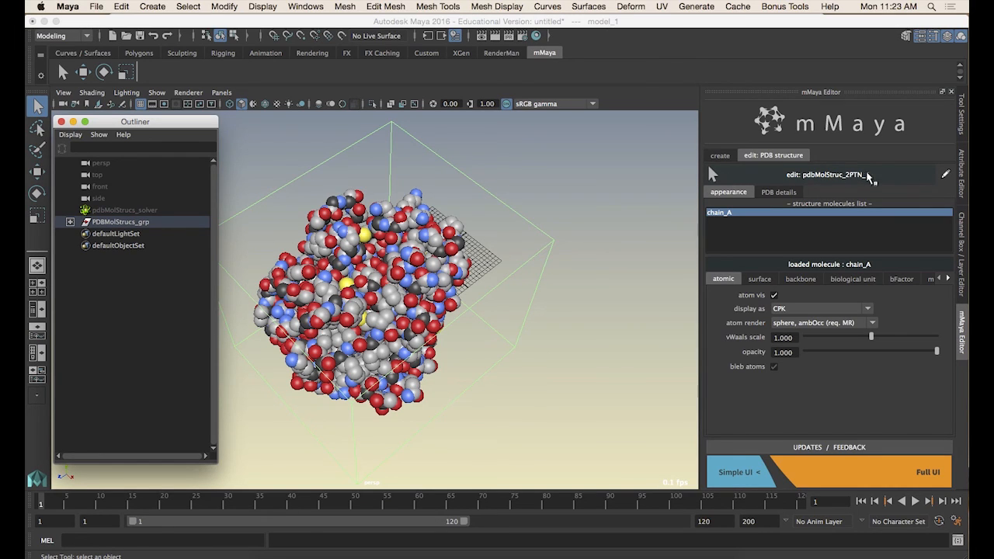
# Rename the loaded structure to 2PTN_Trypsin from the mMaya edit menu
pyautogui.click(947, 176)
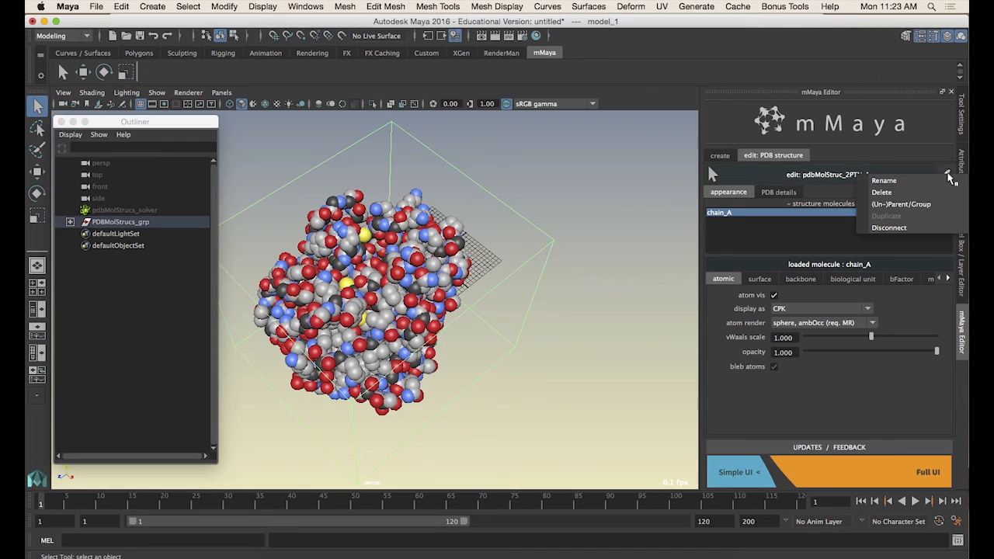
pyautogui.click(899, 180)
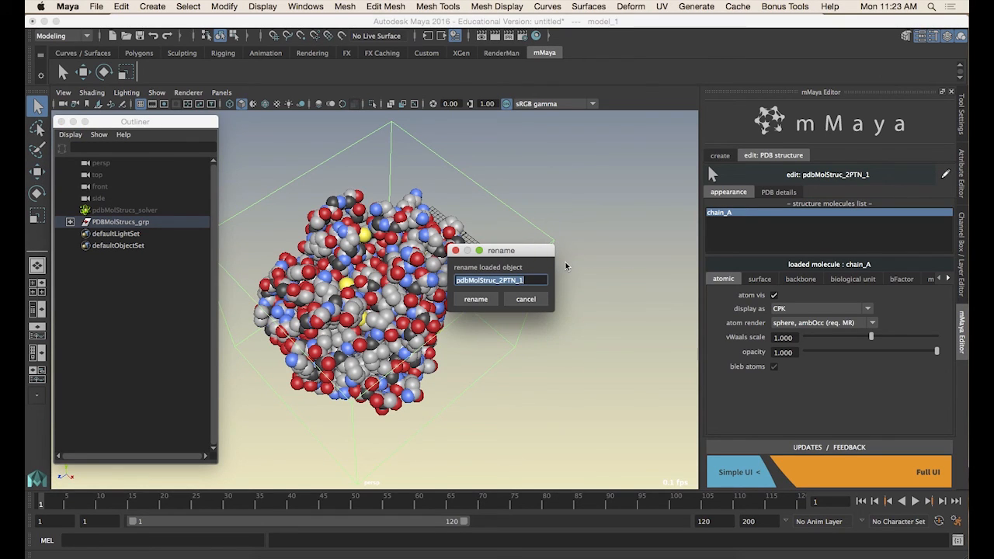
pyautogui.write('2PTN_Trypsin')
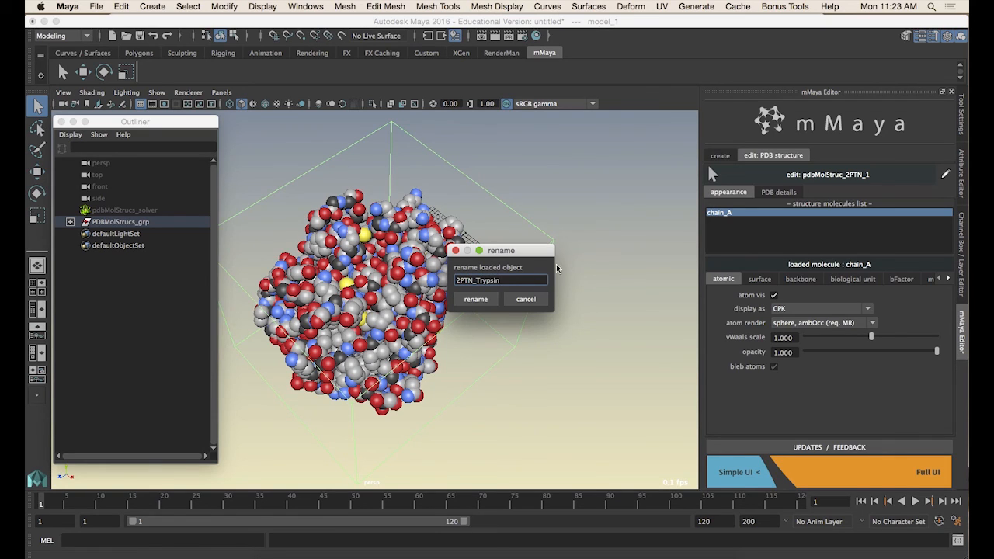
pyautogui.click(475, 299)
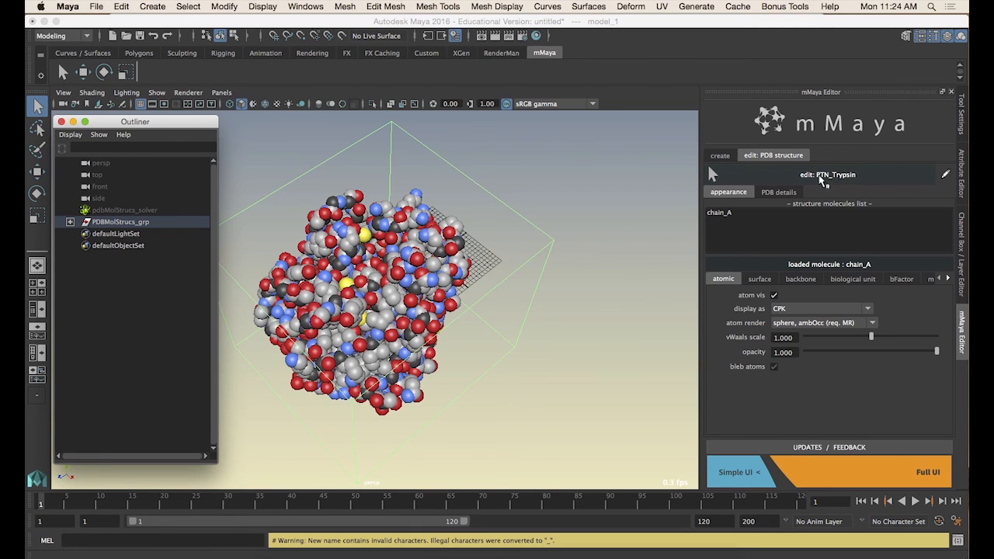
# Rename the structure again, adding the prefix PDB_ to make PDB_2PTN_Trypsin
pyautogui.click(945, 174)
pyautogui.click(936, 186)
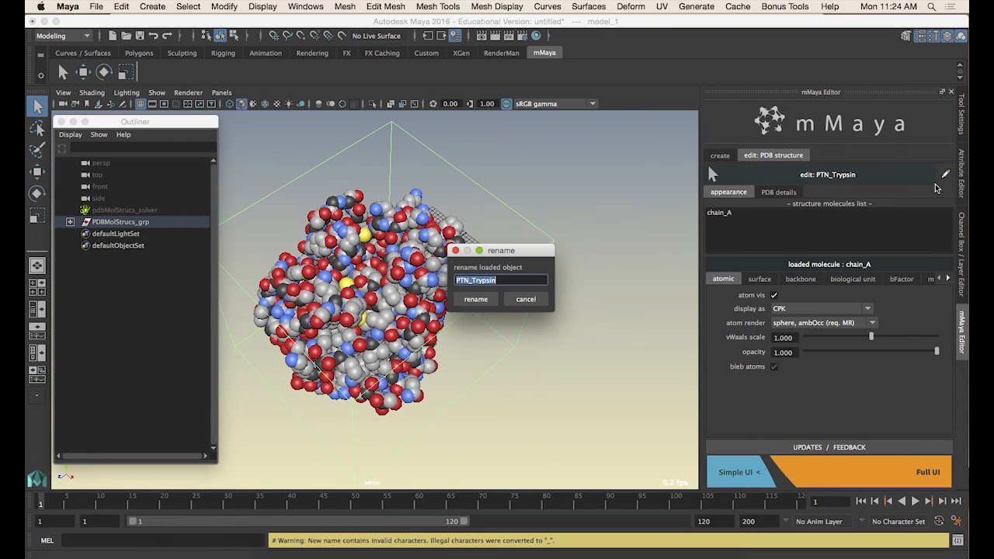
pyautogui.click(492, 281)
pyautogui.press('Home')
pyautogui.write('PDB_2')
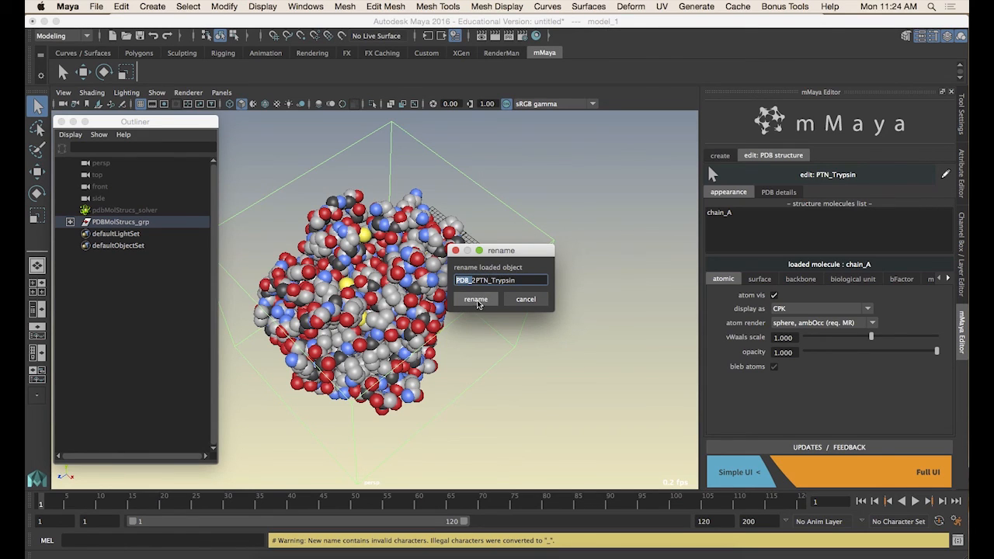
pyautogui.click(477, 301)
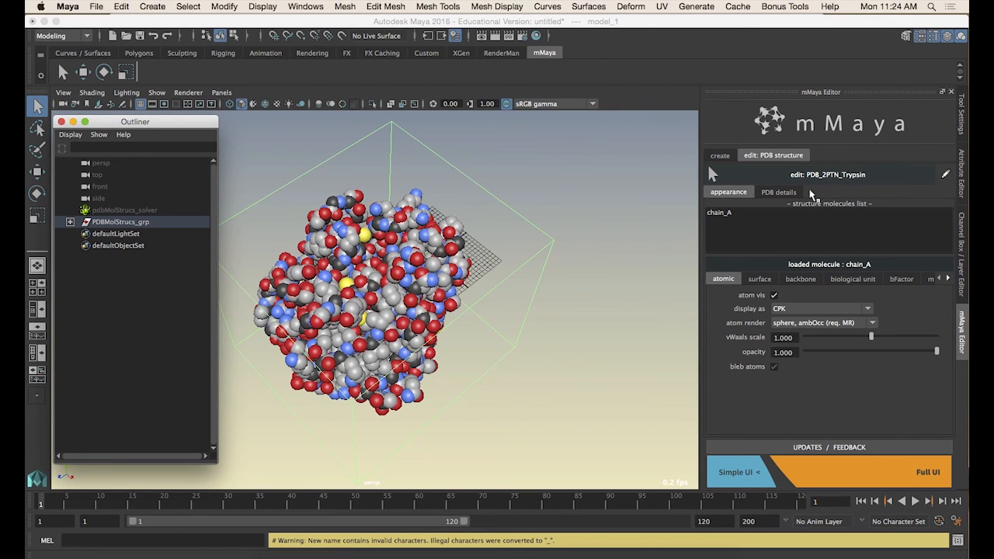
# Try to delete the PDBMolStrucs_grp group directly in the Outliner
pyautogui.click(945, 175)
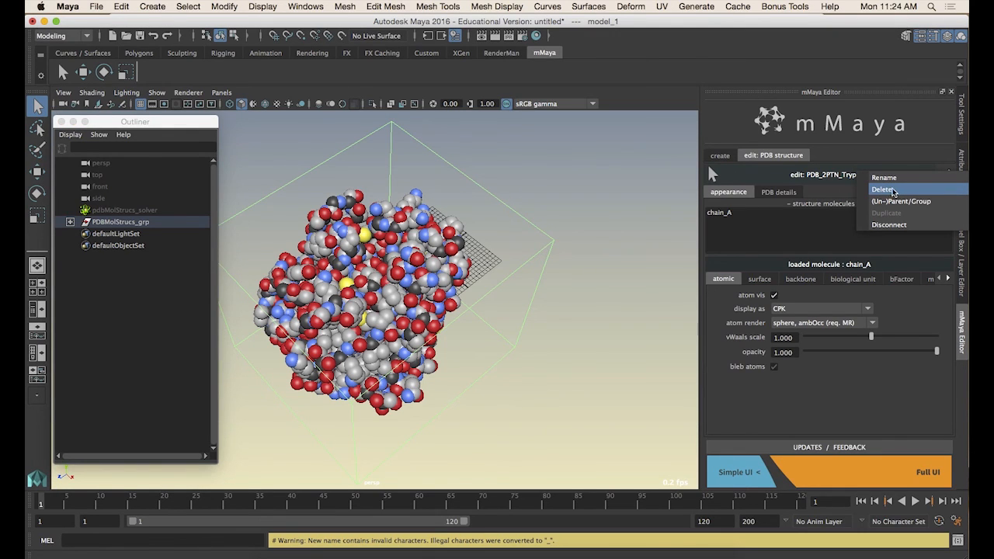
pyautogui.click(122, 223)
pyautogui.doubleClick(122, 223)
pyautogui.click(87, 226)
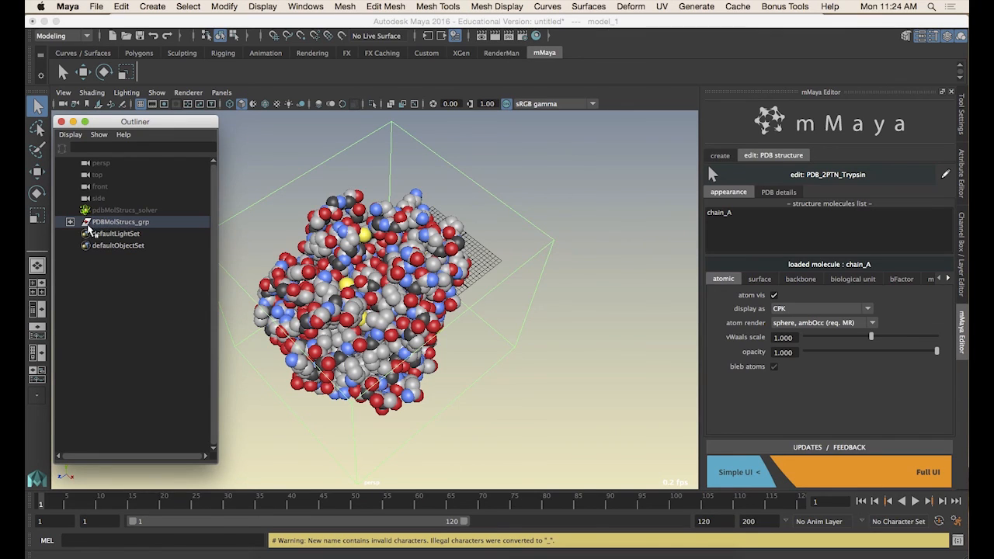
pyautogui.click(89, 223)
pyautogui.press('Delete')
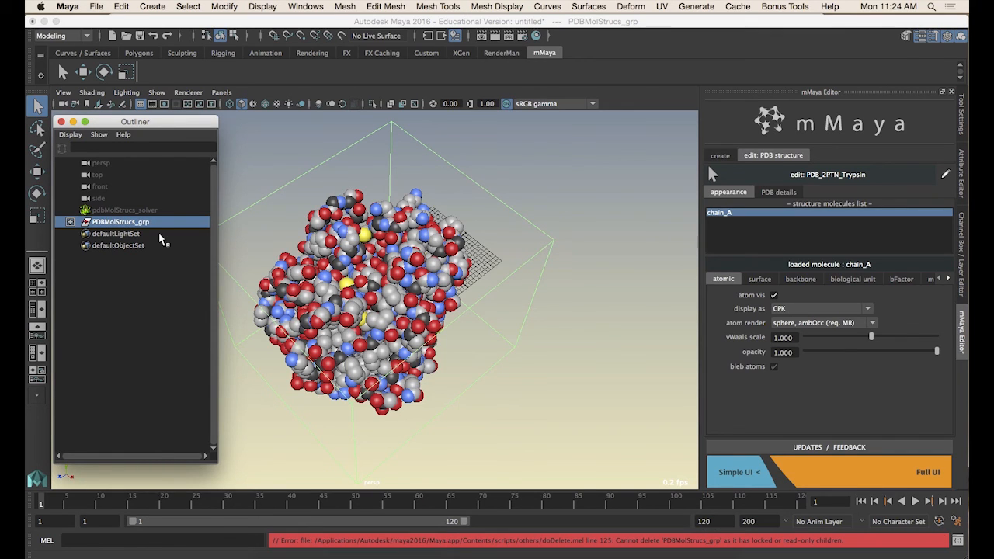
pyautogui.click(665, 547)
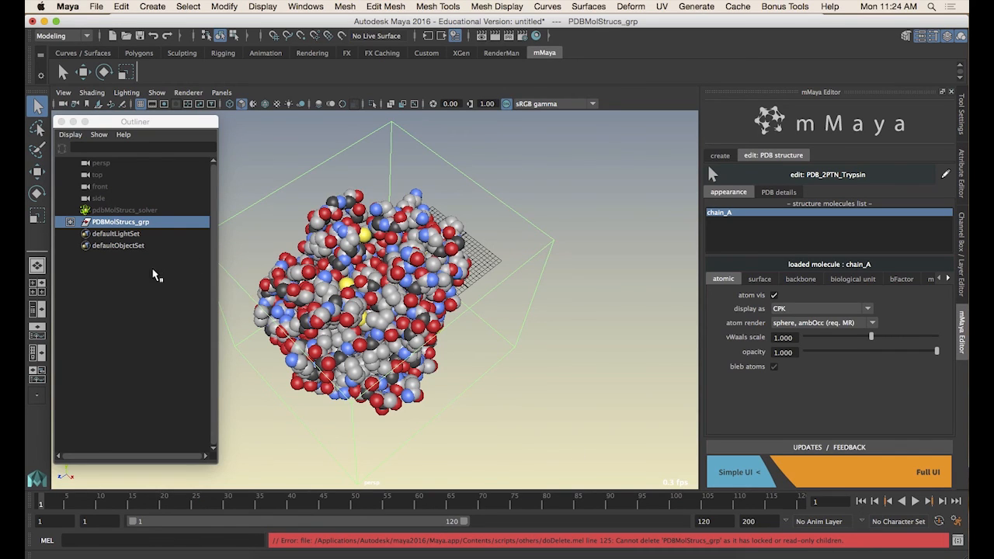
# Delete the loaded structure through the mMaya edit menu
pyautogui.click(70, 222)
pyautogui.click(70, 222)
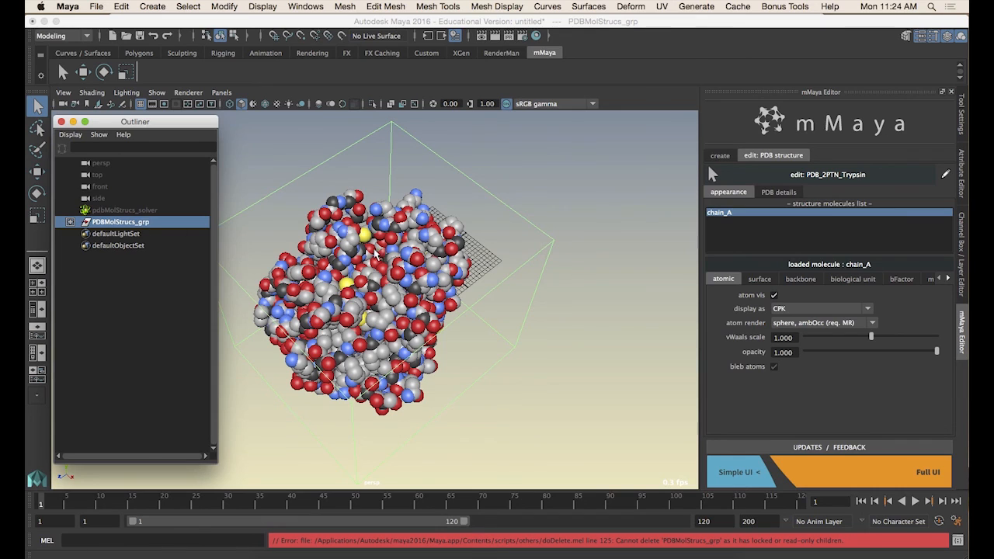
pyautogui.click(948, 176)
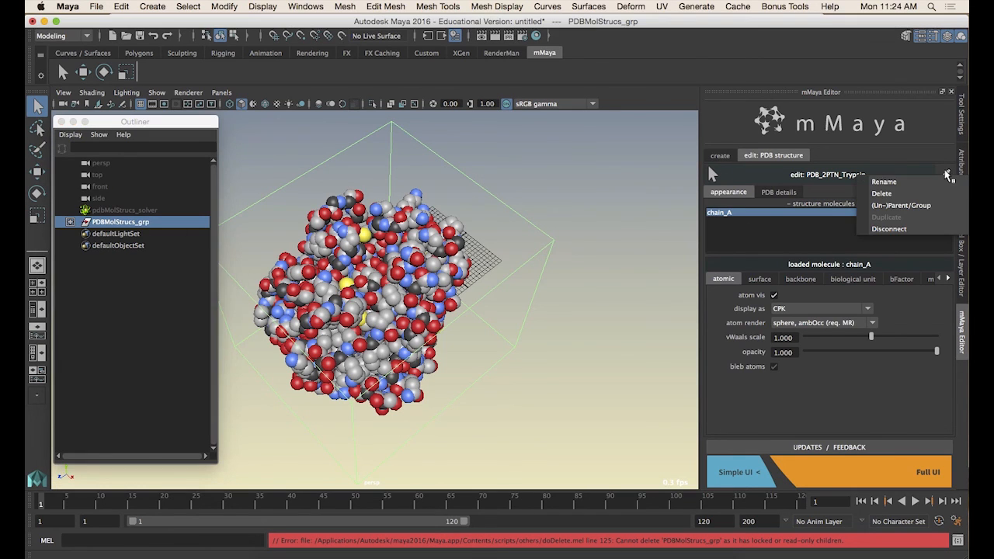
pyautogui.click(902, 194)
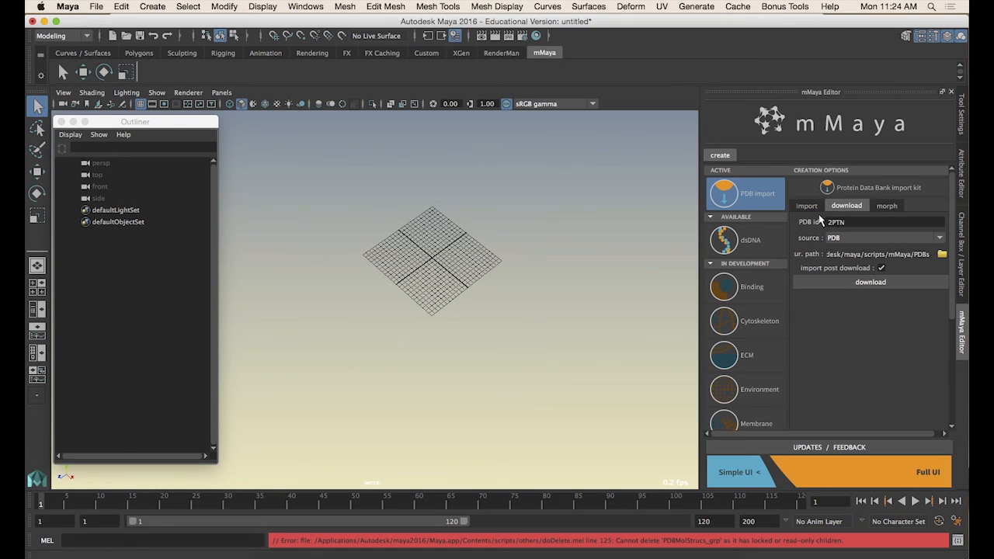
# Import 2PTN.pdb again through the quick browse-import list
pyautogui.click(805, 207)
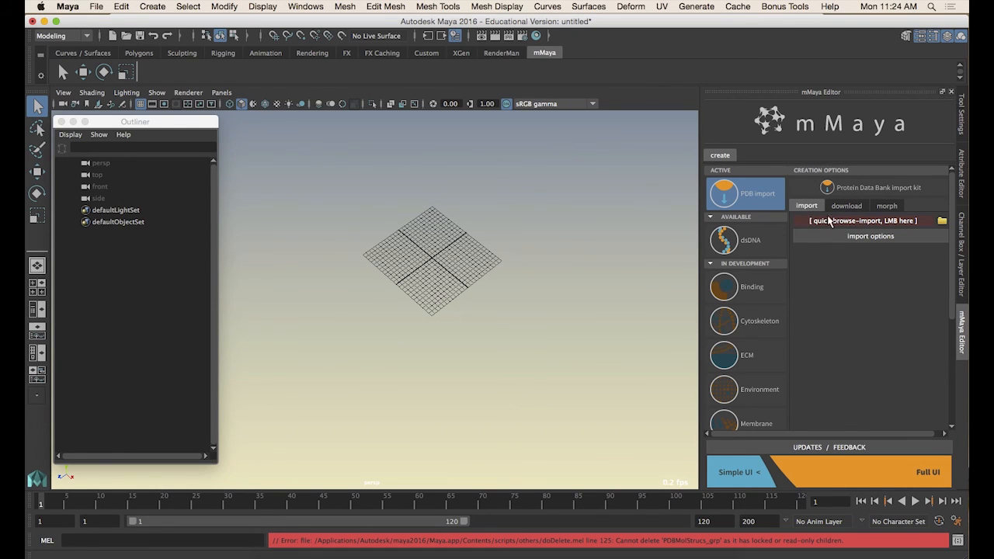
pyautogui.click(829, 222)
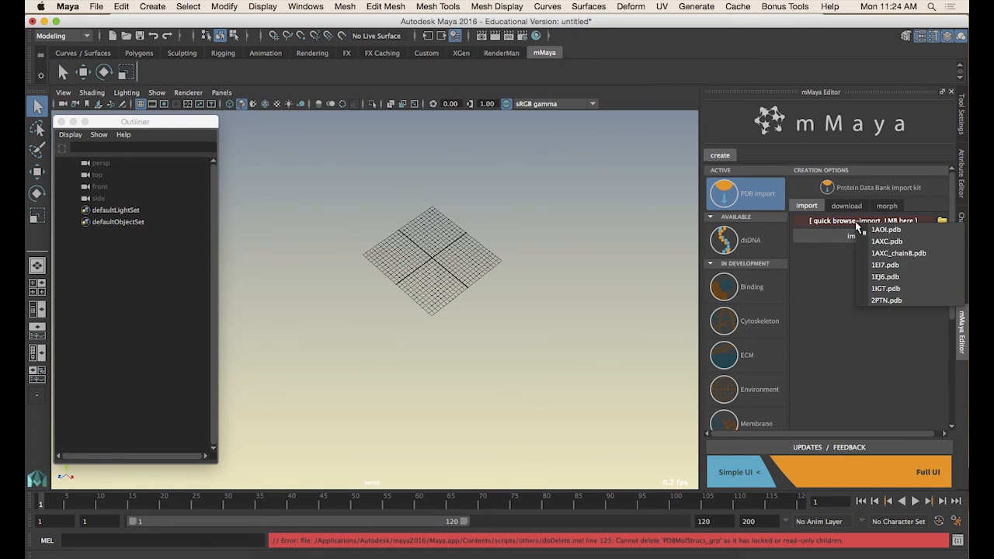
pyautogui.click(887, 301)
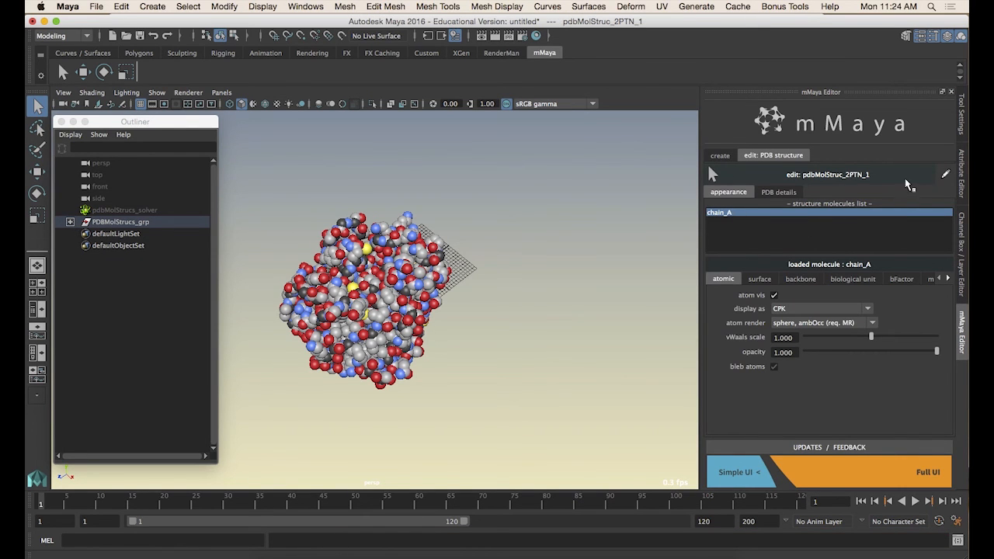
pyautogui.moveTo(361, 343)
pyautogui.keyDown('alt'); pyautogui.mouseDown()
pyautogui.moveTo(334, 350)
pyautogui.moveTo(364, 281)
pyautogui.moveTo(364, 341)
pyautogui.mouseUp(); pyautogui.keyUp('alt')
pyautogui.keyDown('alt'); pyautogui.moveTo(363, 340); pyautogui.dragTo(519, 341, button='right'); pyautogui.keyUp('alt')
pyautogui.keyDown('alt'); pyautogui.moveTo(520, 340); pyautogui.dragTo(516, 291); pyautogui.keyUp('alt')
pyautogui.scroll(-3, 516, 291)
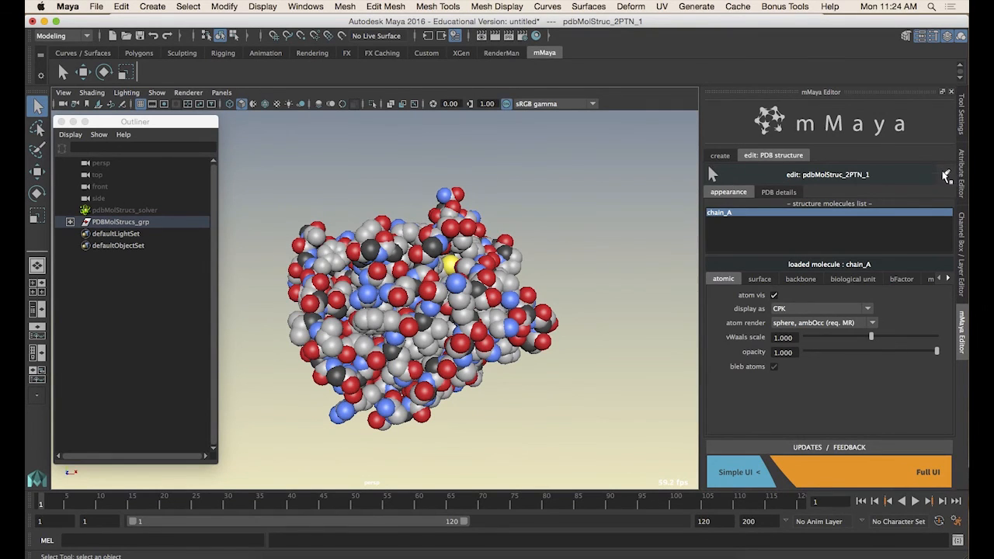
pyautogui.click(946, 176)
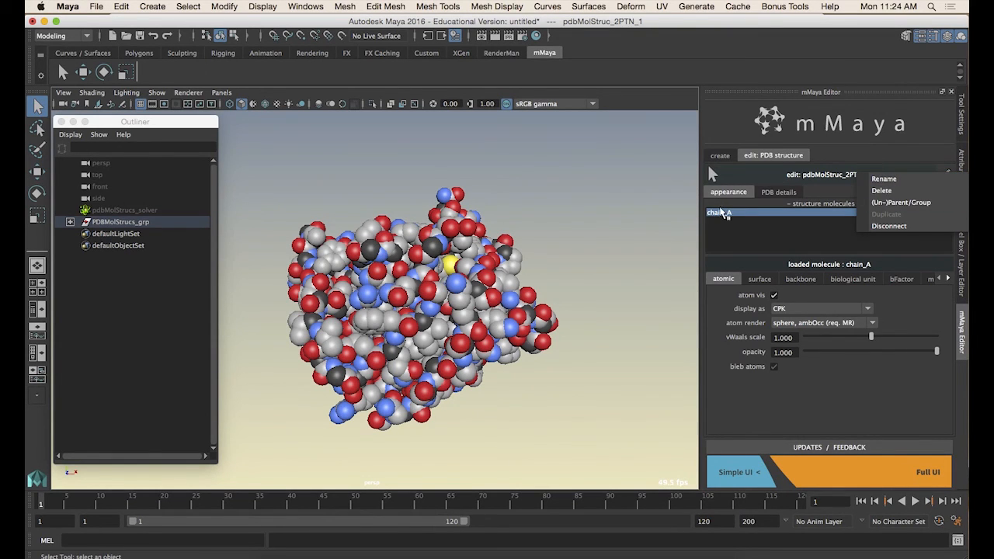
pyautogui.click(722, 214)
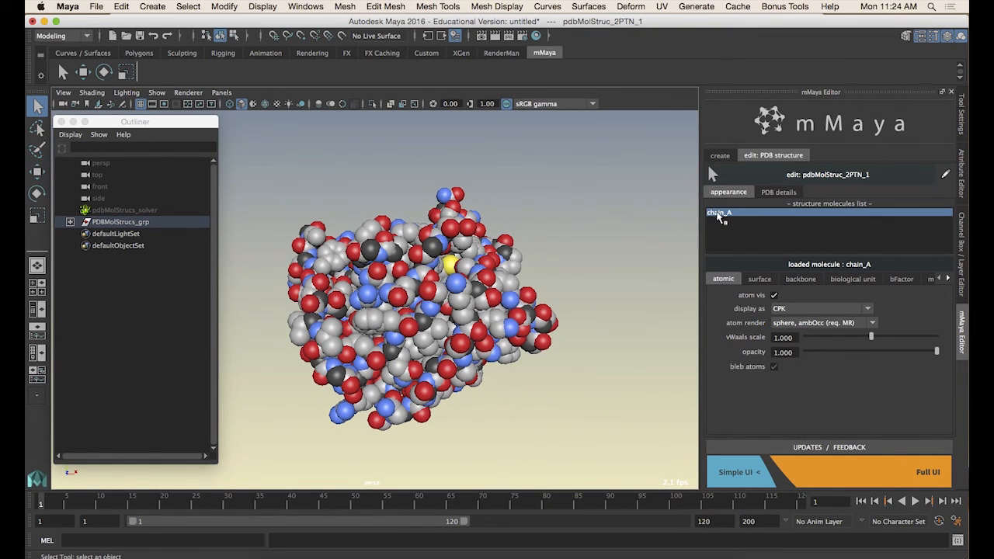
# Examine the structure's PDB details, including structure name and molecule descriptions
pyautogui.click(766, 192)
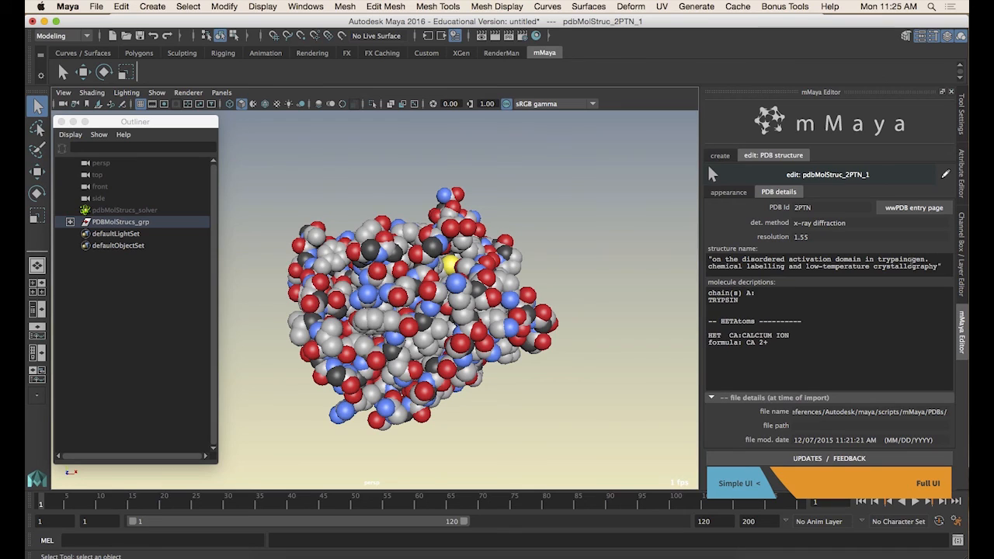
pyautogui.moveTo(942, 267); pyautogui.dragTo(705, 259)
pyautogui.click(717, 268)
pyautogui.rightClick(747, 303)
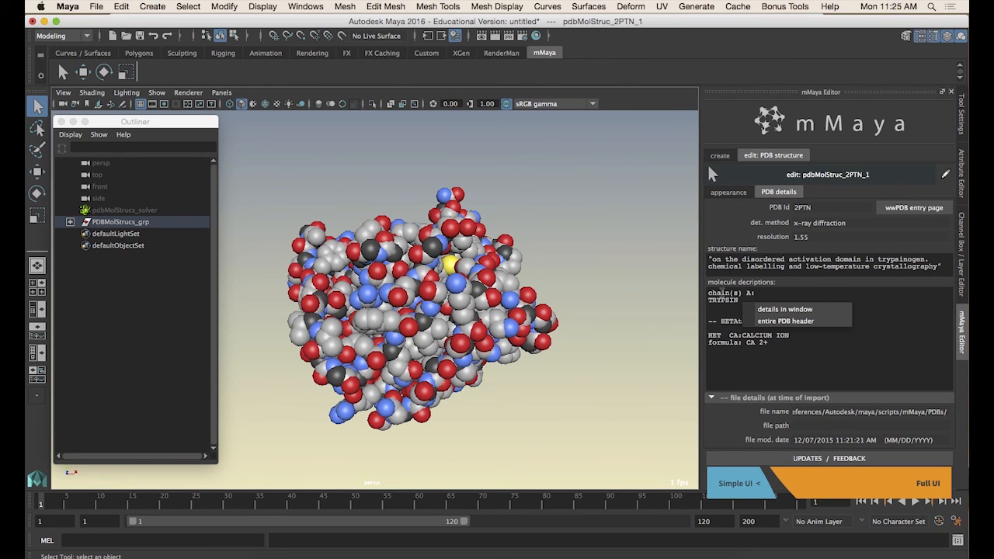
pyautogui.click(756, 293)
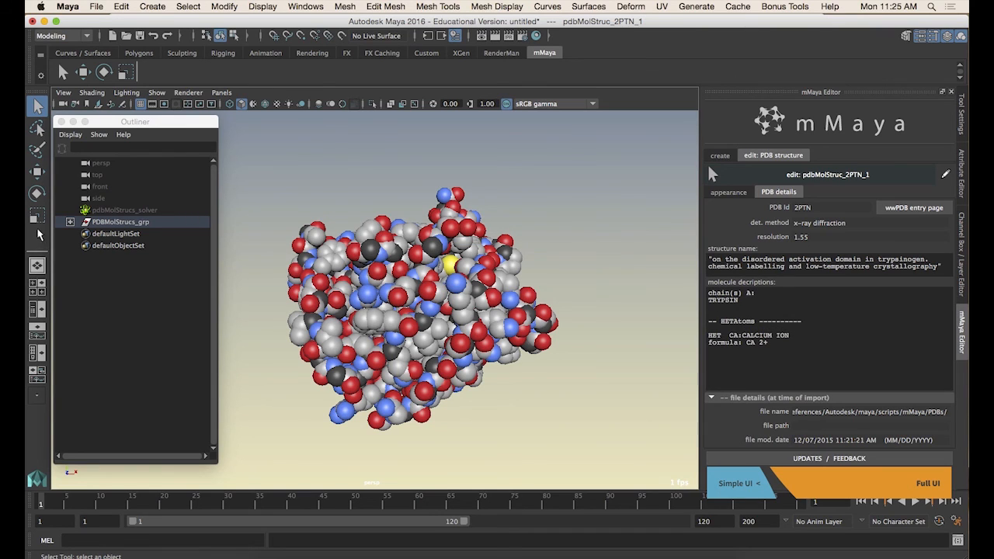
pyautogui.keyDown('shift'); pyautogui.click(70, 223); pyautogui.keyUp('shift')
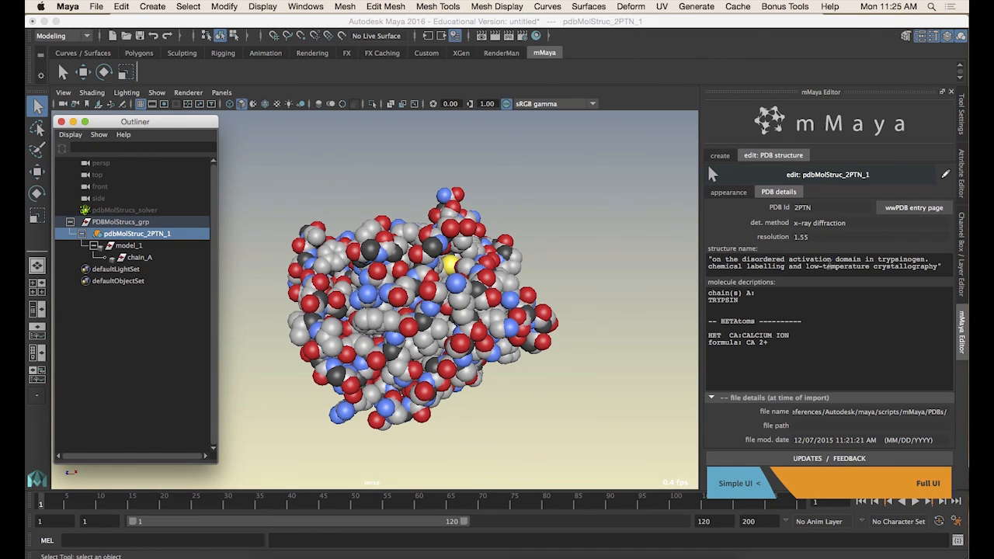
pyautogui.click(779, 192)
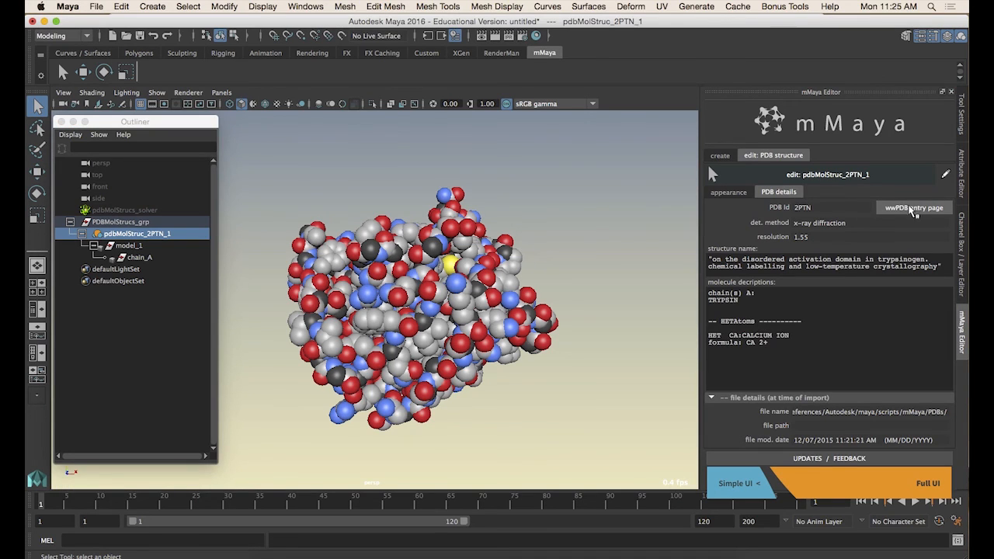
pyautogui.click(730, 192)
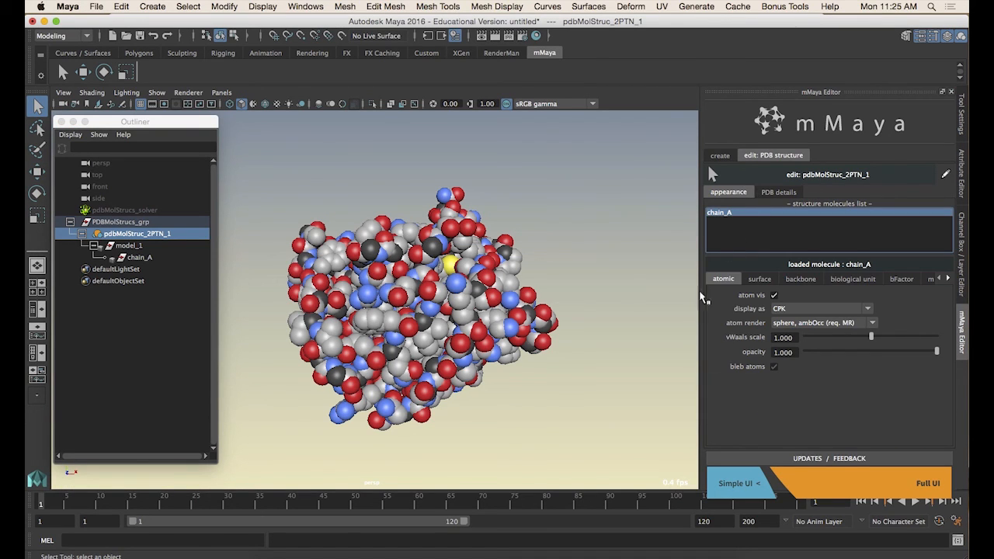
# Change chain_A's atomic display style to ball-and-stick
pyautogui.keyDown('alt'); pyautogui.moveTo(427, 381); pyautogui.dragTo(543, 341); pyautogui.keyUp('alt')
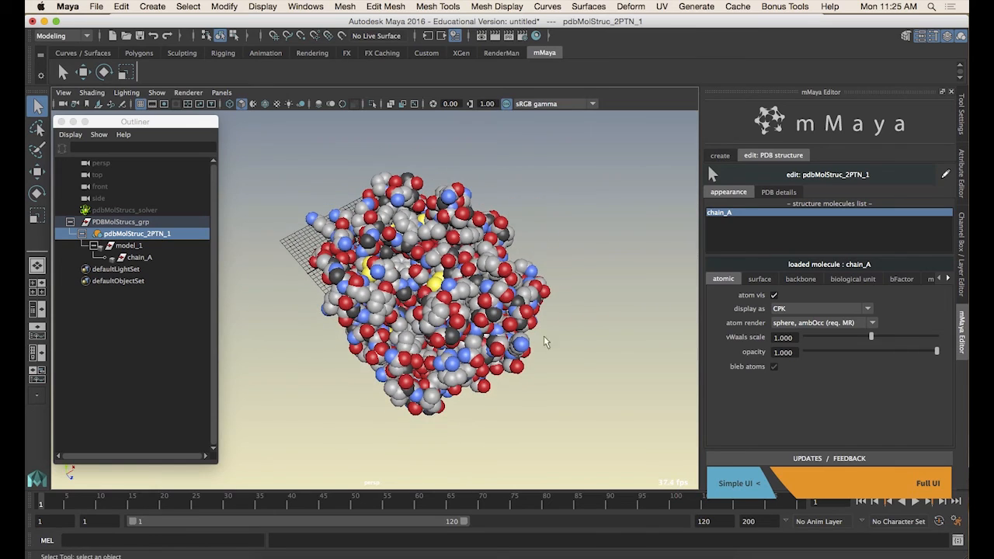
pyautogui.click(815, 323)
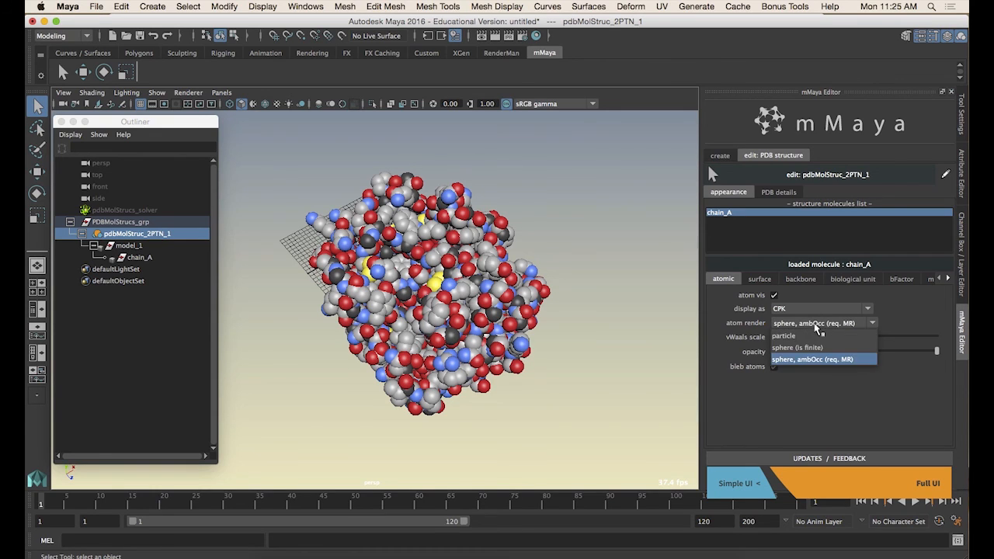
pyautogui.click(817, 326)
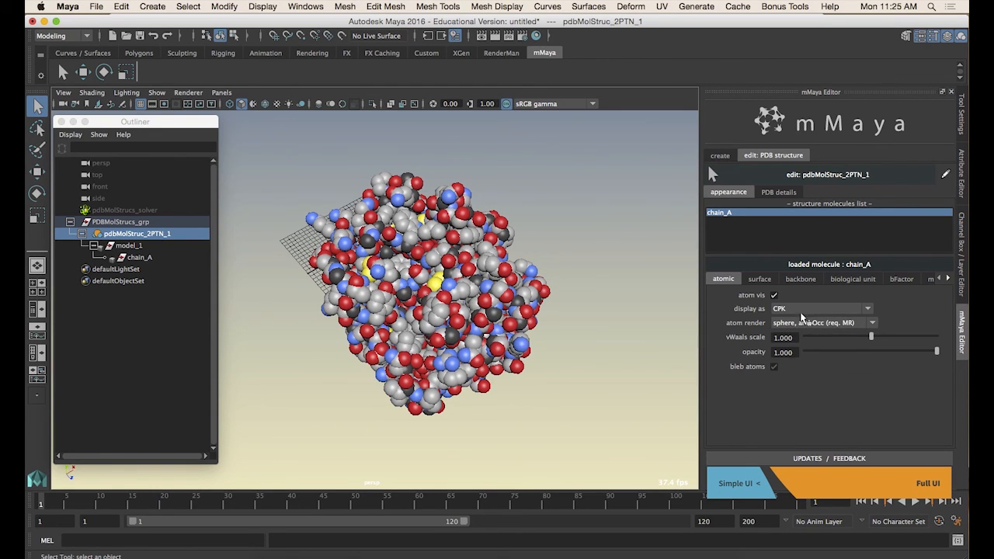
pyautogui.click(807, 312)
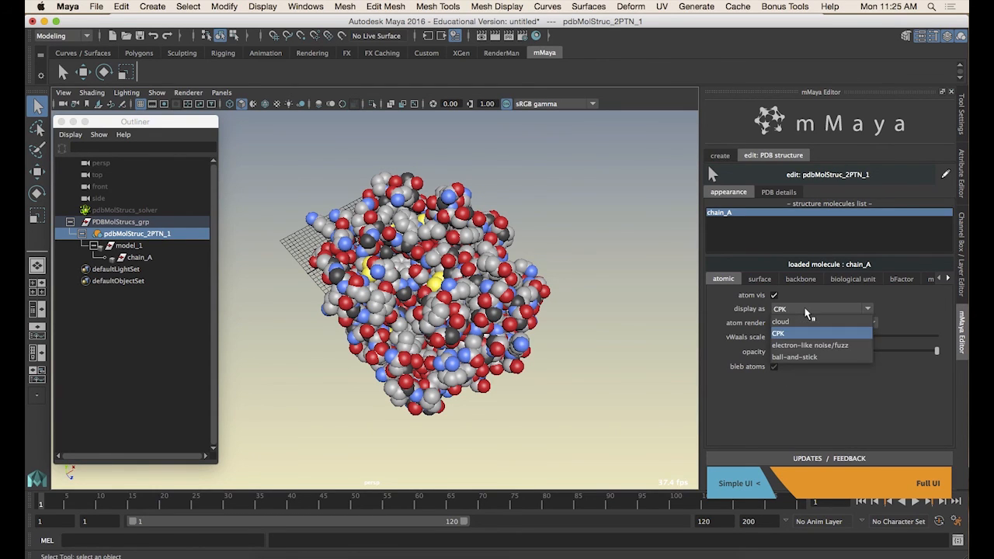
pyautogui.click(805, 358)
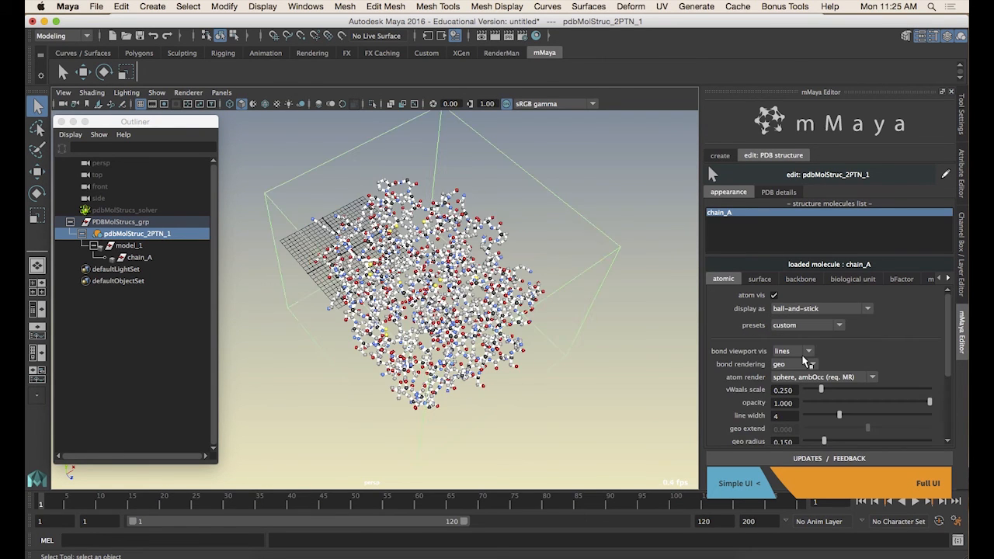
pyautogui.keyDown('alt'); pyautogui.moveTo(417, 395); pyautogui.dragTo(389, 357); pyautogui.keyUp('alt')
pyautogui.keyDown('alt'); pyautogui.moveTo(388, 357); pyautogui.dragTo(466, 357, button='right'); pyautogui.keyUp('alt')
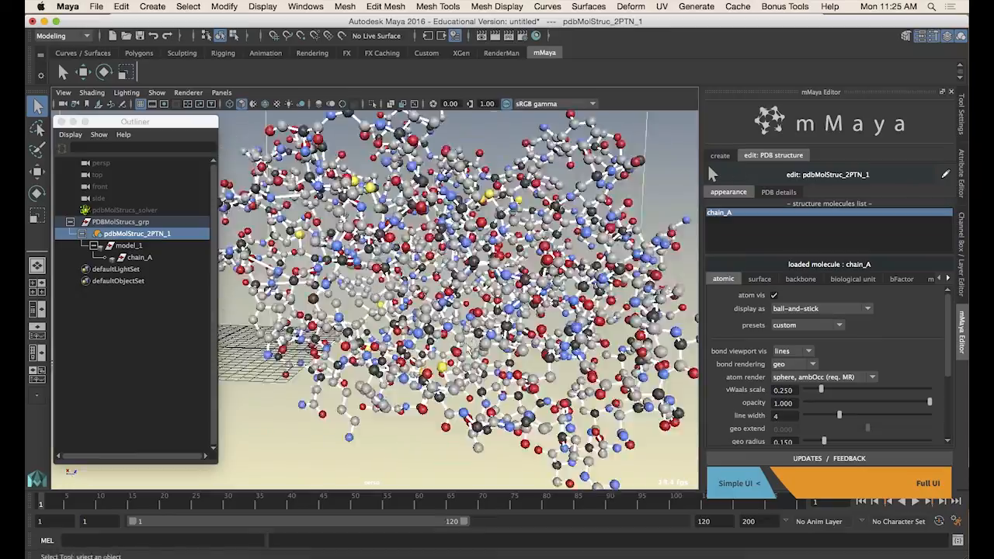
# Examine the ball-and-stick atoms and bonds of the structure up close in the viewport
pyautogui.keyDown('alt'); pyautogui.moveTo(466, 358); pyautogui.dragTo(521, 375); pyautogui.keyUp('alt')
pyautogui.click(569, 393)
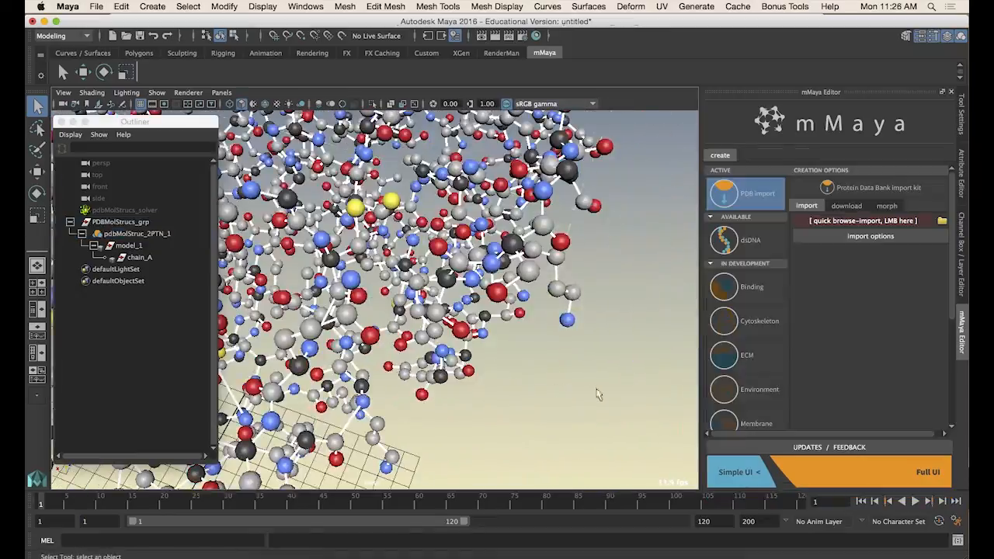
pyautogui.keyDown('alt'); pyautogui.moveTo(595, 395); pyautogui.dragTo(536, 373); pyautogui.keyUp('alt')
pyautogui.keyDown('alt'); pyautogui.moveTo(536, 372); pyautogui.dragTo(590, 373, button='right'); pyautogui.keyUp('alt')
pyautogui.keyDown('alt'); pyautogui.moveTo(497, 349); pyautogui.dragTo(431, 314); pyautogui.keyUp('alt')
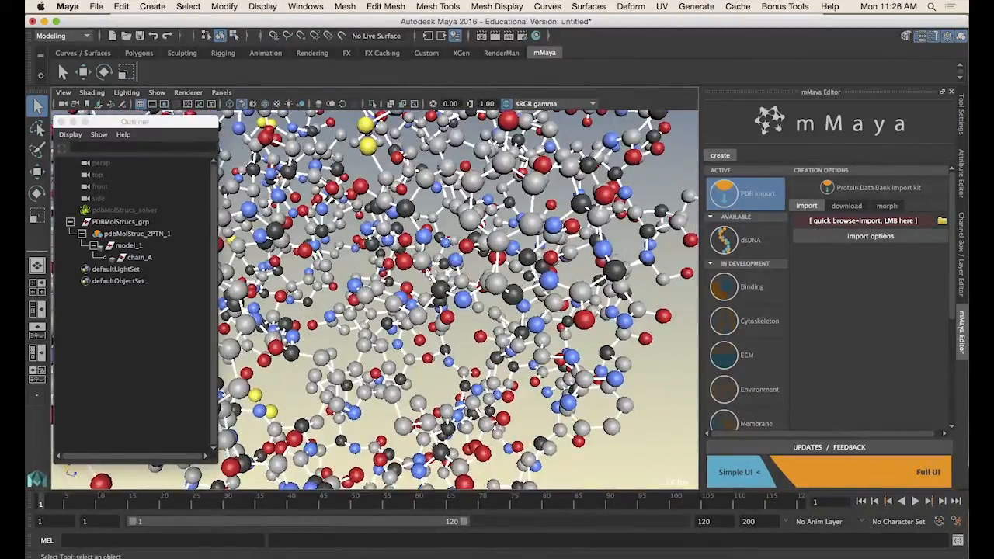
pyautogui.keyDown('alt'); pyautogui.moveTo(432, 314); pyautogui.dragTo(460, 250, button='right'); pyautogui.keyUp('alt')
pyautogui.keyDown('alt'); pyautogui.moveTo(431, 324); pyautogui.dragTo(310, 333, button='right'); pyautogui.keyUp('alt')
pyautogui.keyDown('alt'); pyautogui.moveTo(310, 334); pyautogui.dragTo(357, 322); pyautogui.keyUp('alt')
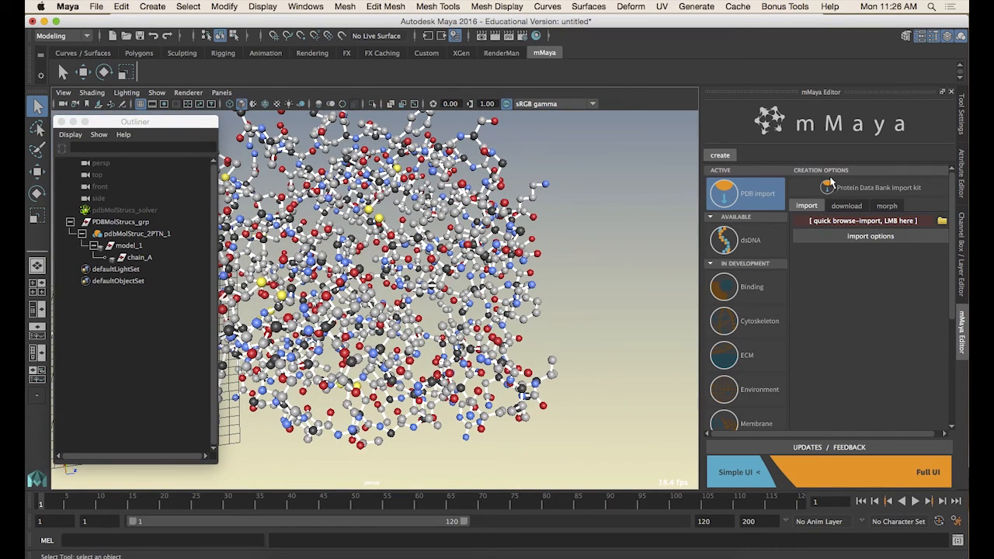
# Select the 2PTN structure and set chain_A's bond viewport visibility to geo
pyautogui.click(139, 233)
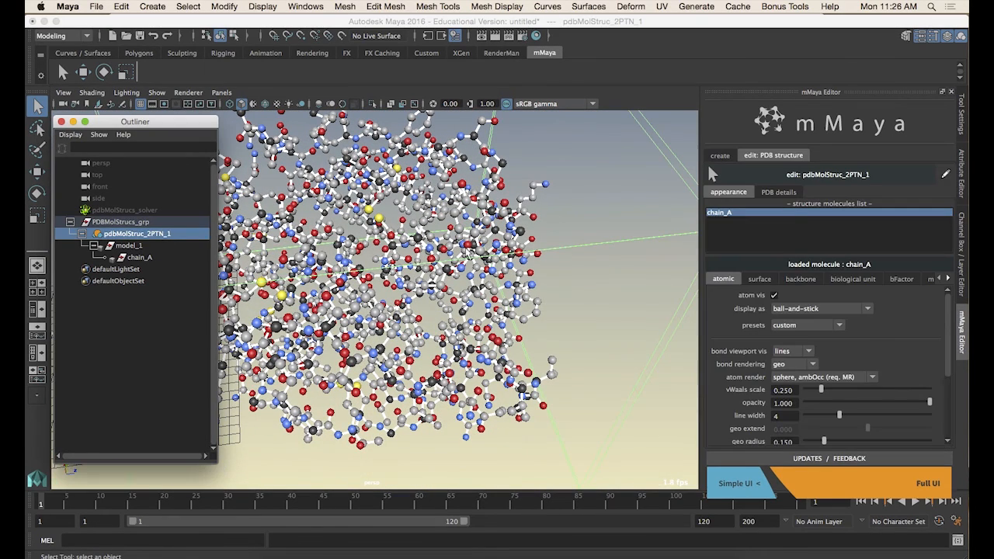
pyautogui.moveTo(948, 313); pyautogui.dragTo(947, 335)
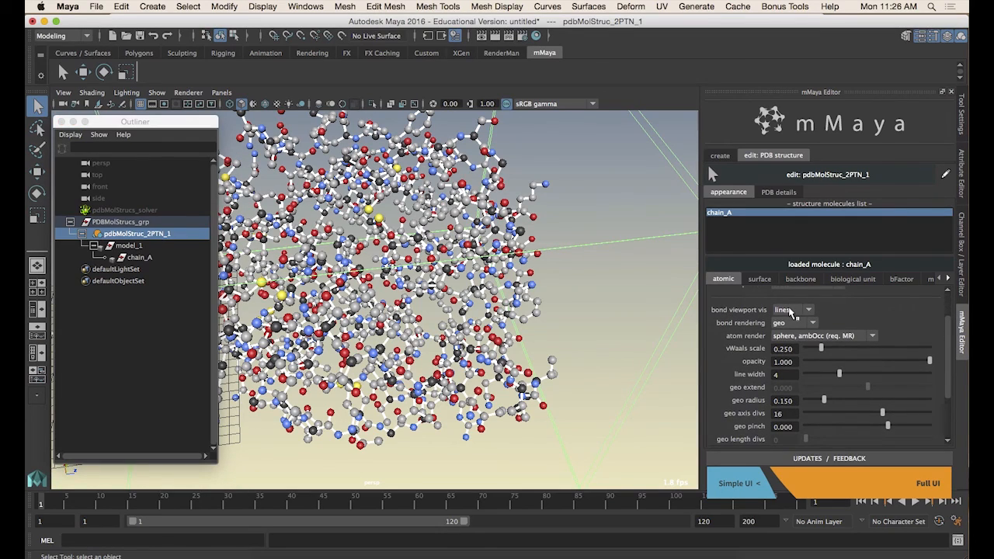
pyautogui.scroll(5, 598, 306)
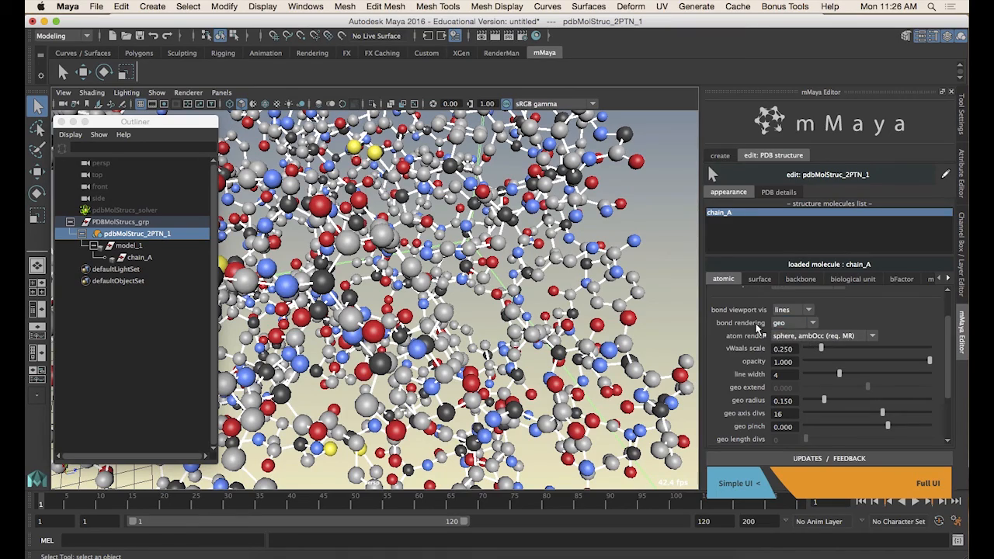
pyautogui.scroll(5, 468, 349)
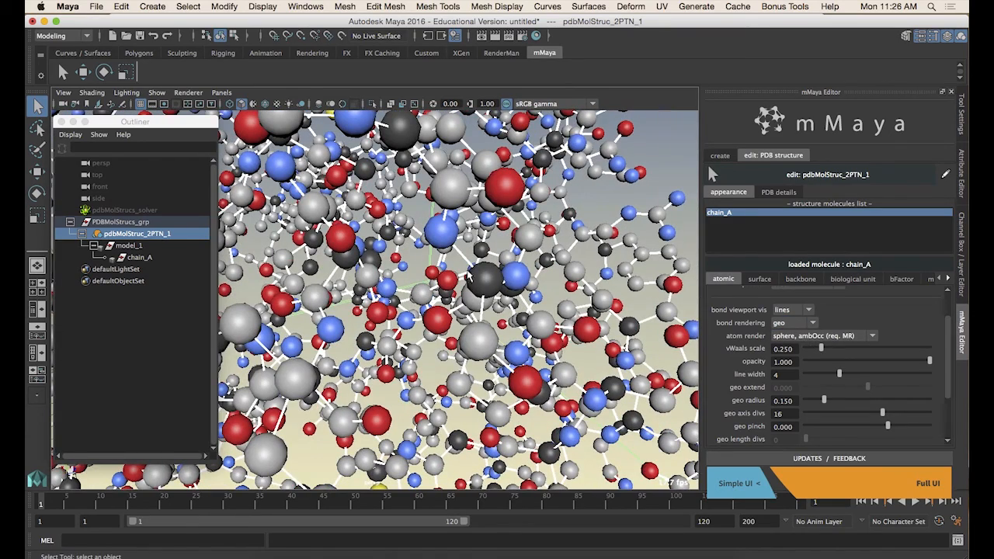
pyautogui.click(796, 323)
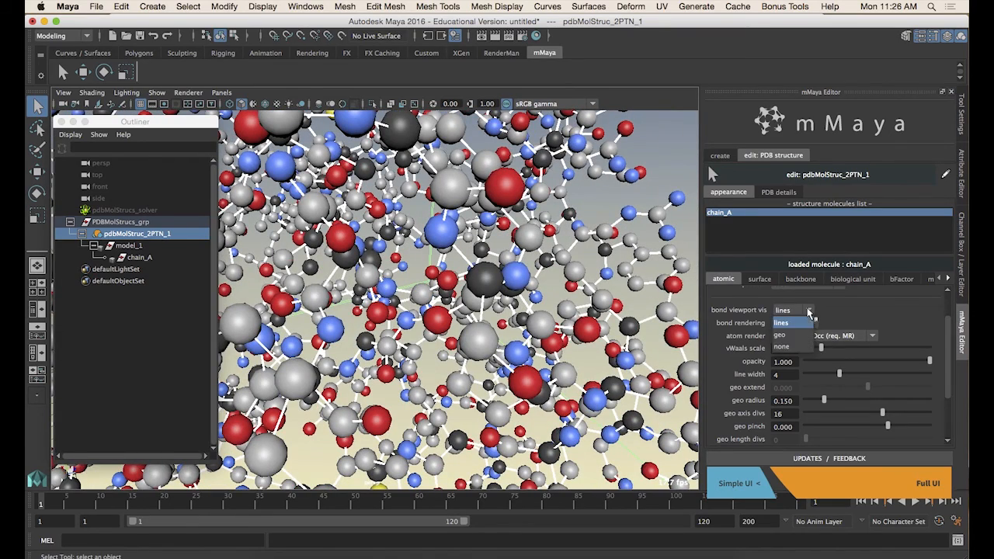
pyautogui.click(786, 336)
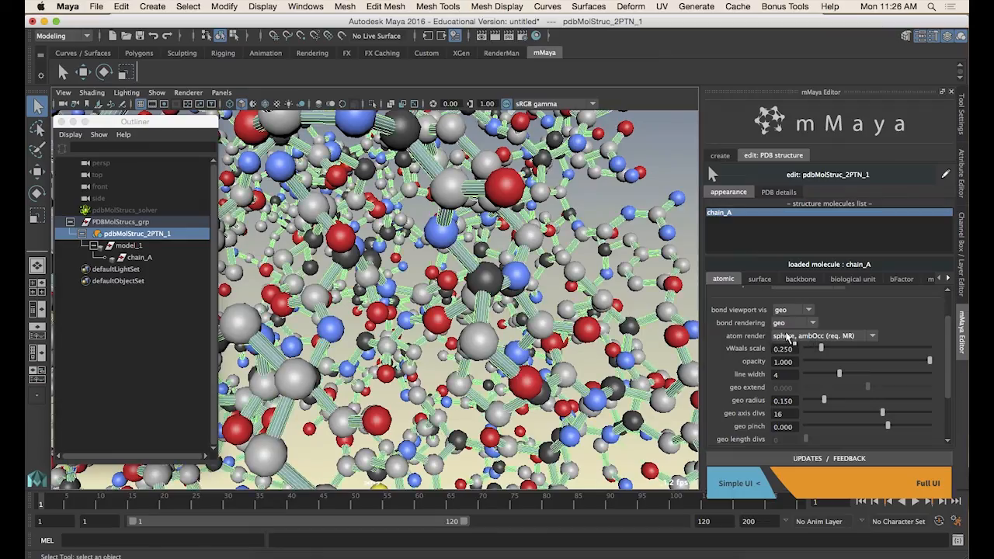
# Inspect the geometric bonds between atoms closely in the viewport
pyautogui.scroll(-5, 435, 334)
pyautogui.keyDown('alt'); pyautogui.moveTo(427, 342); pyautogui.dragTo(461, 285); pyautogui.keyUp('alt')
pyautogui.scroll(5, 440, 358)
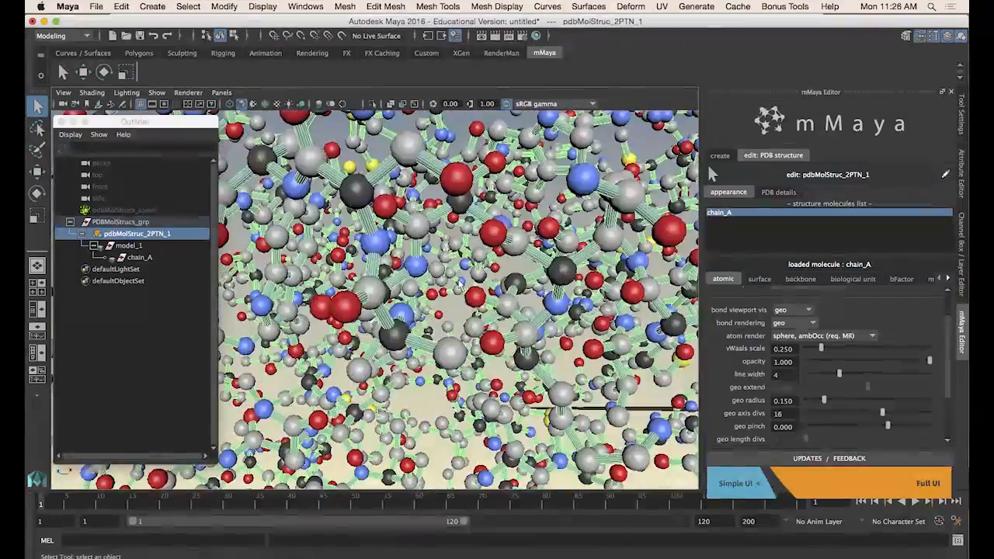
pyautogui.click(425, 400)
pyautogui.scroll(5, 431, 373)
pyautogui.scroll(1, 431, 373)
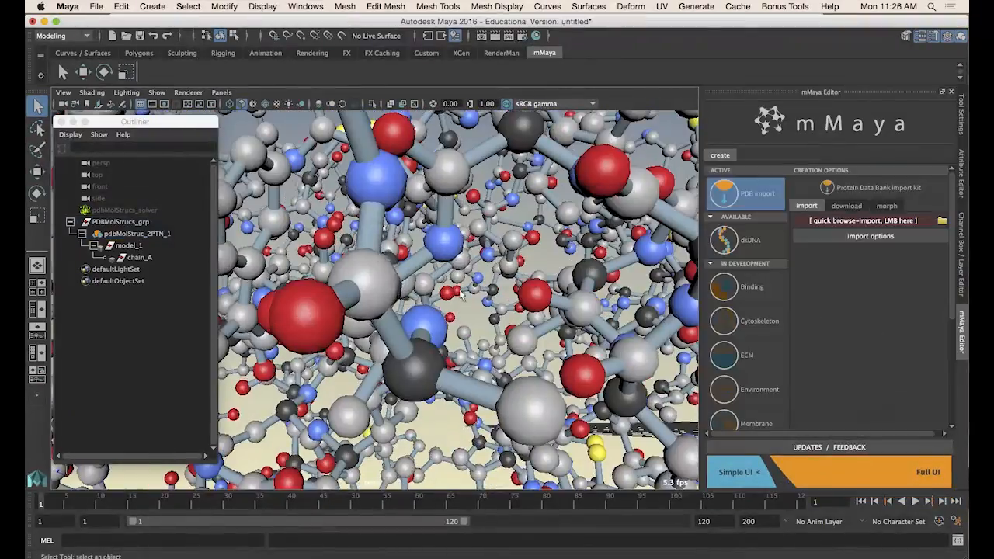
pyautogui.scroll(-8, 462, 296)
pyautogui.keyDown('alt'); pyautogui.moveTo(462, 297); pyautogui.dragTo(530, 331); pyautogui.keyUp('alt')
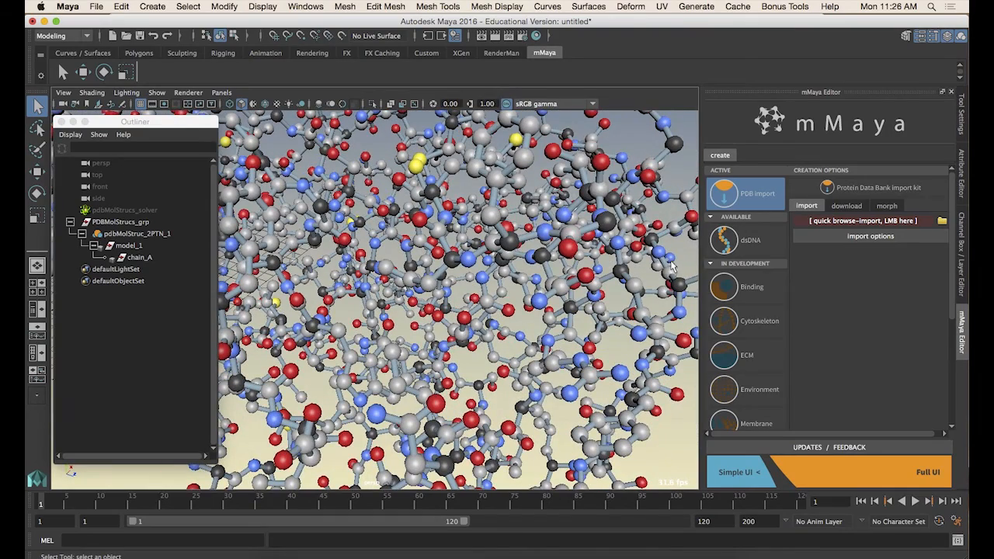
# Select chain_A and apply the standard pinch atomic preset
pyautogui.click(419, 222)
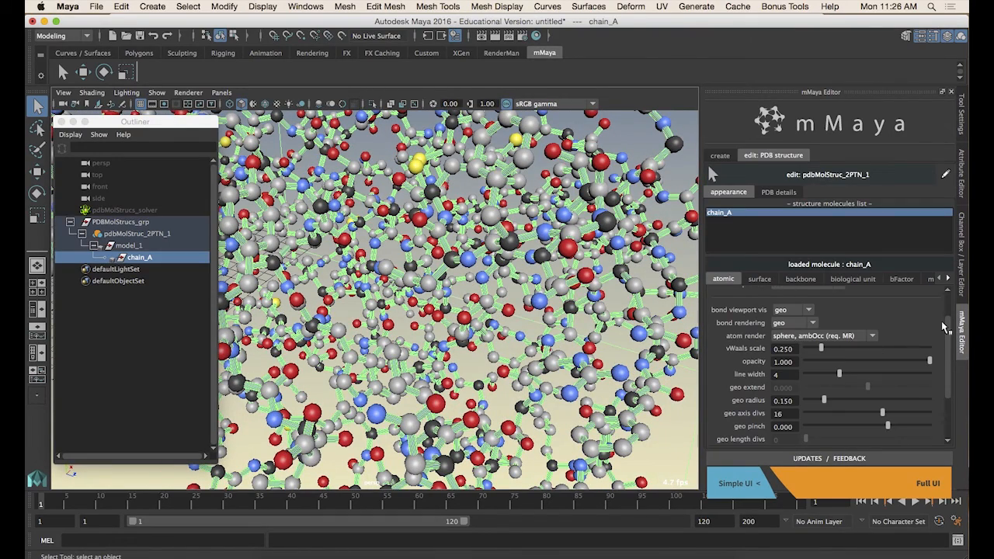
pyautogui.scroll(2, 949, 338)
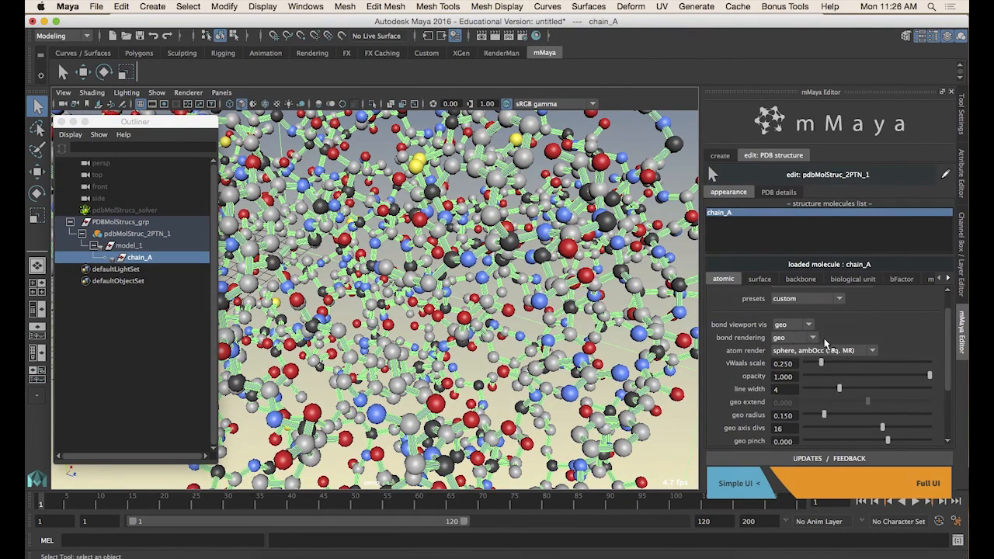
pyautogui.scroll(2, 949, 342)
pyautogui.click(807, 362)
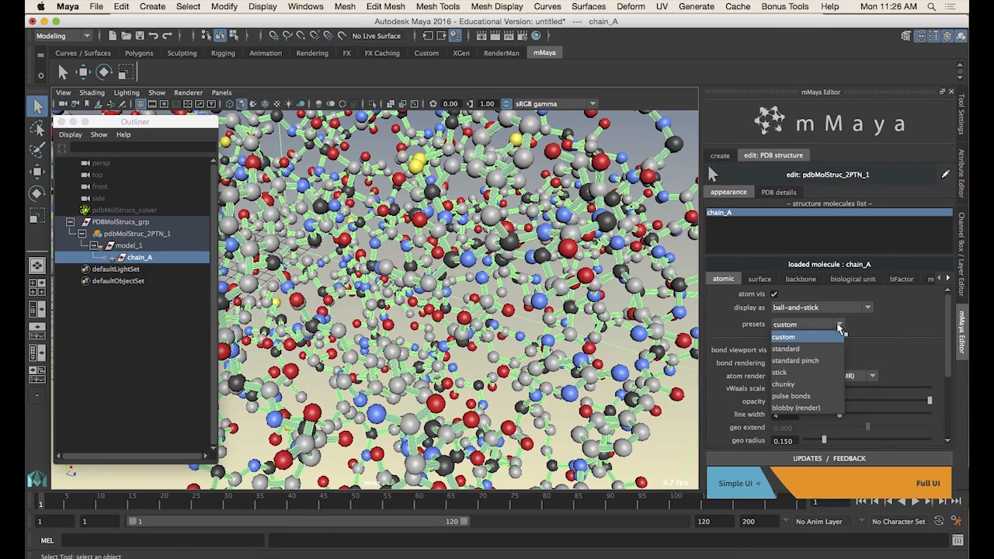
pyautogui.click(808, 366)
pyautogui.keyDown('alt'); pyautogui.moveTo(520, 332); pyautogui.dragTo(562, 335, button='right'); pyautogui.keyUp('alt')
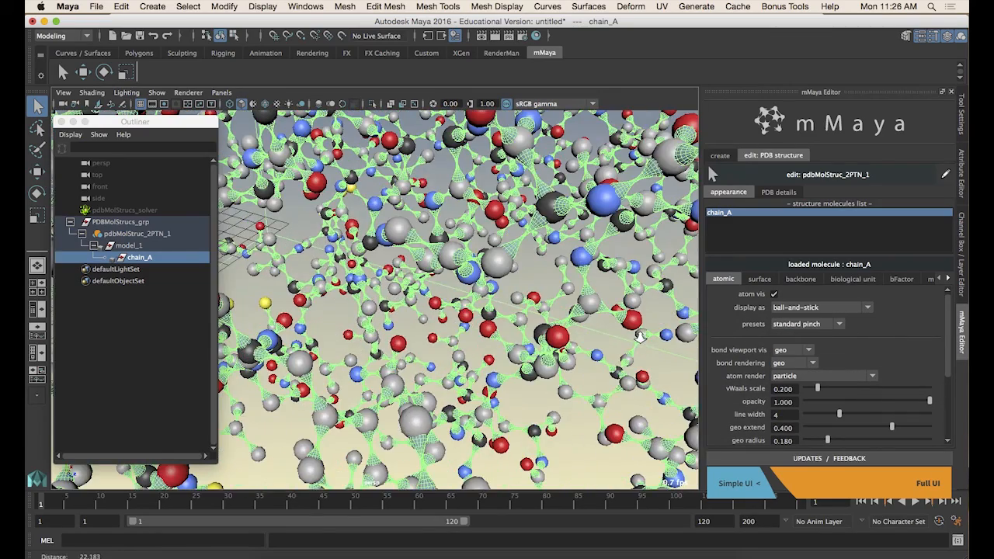
pyautogui.keyDown('alt'); pyautogui.moveTo(563, 335); pyautogui.dragTo(588, 334); pyautogui.keyUp('alt')
# Apply the pulse bonds atomic preset to chain_A
pyautogui.click(810, 325)
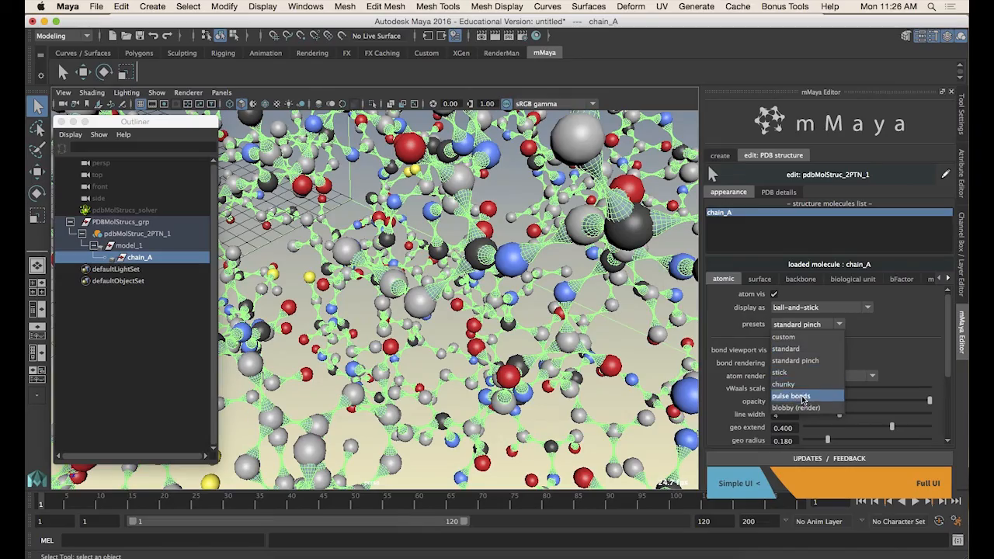
pyautogui.click(802, 398)
pyautogui.keyDown('alt'); pyautogui.moveTo(505, 315); pyautogui.dragTo(565, 142); pyautogui.keyUp('alt')
pyautogui.click(600, 245)
# Reselect the structure and switch chain_A's display style to CPK
pyautogui.click(133, 232)
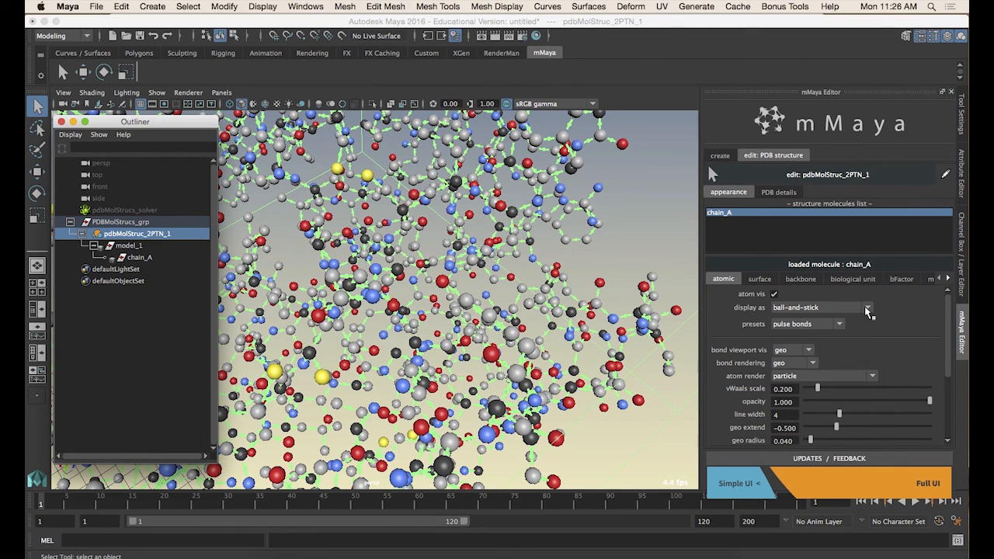
pyautogui.click(868, 309)
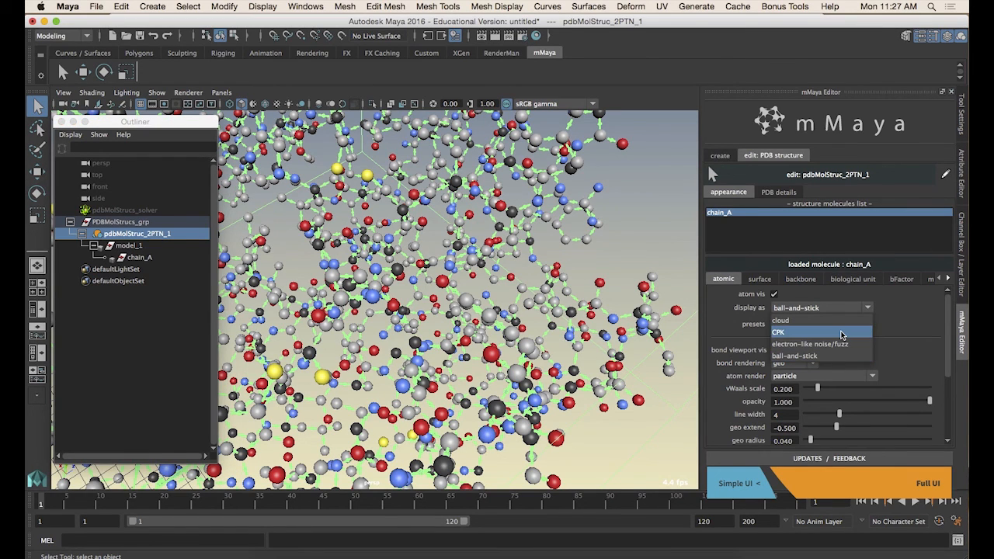
pyautogui.click(833, 332)
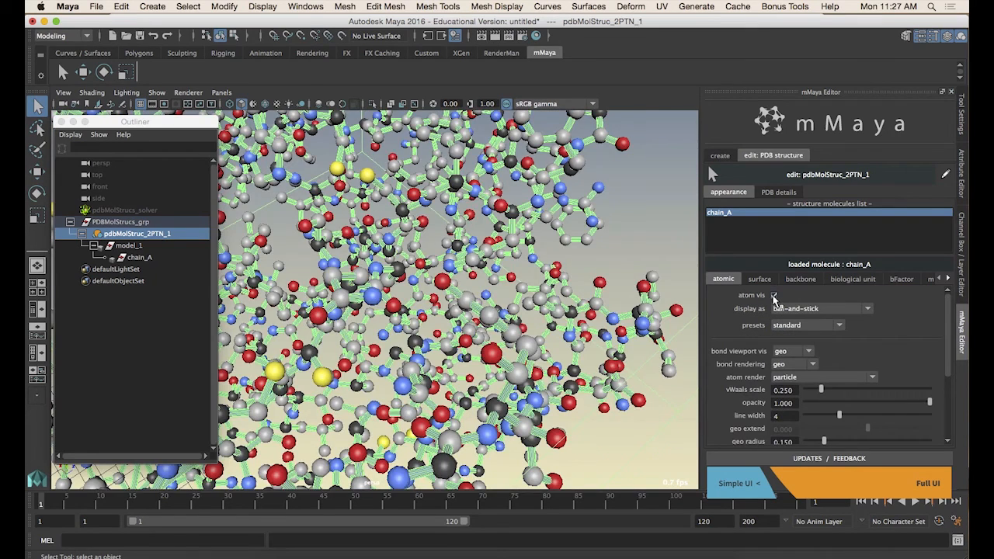
# Toggle chain_A's atom visibility off and reapply the ball-and-stick display style
pyautogui.click(775, 296)
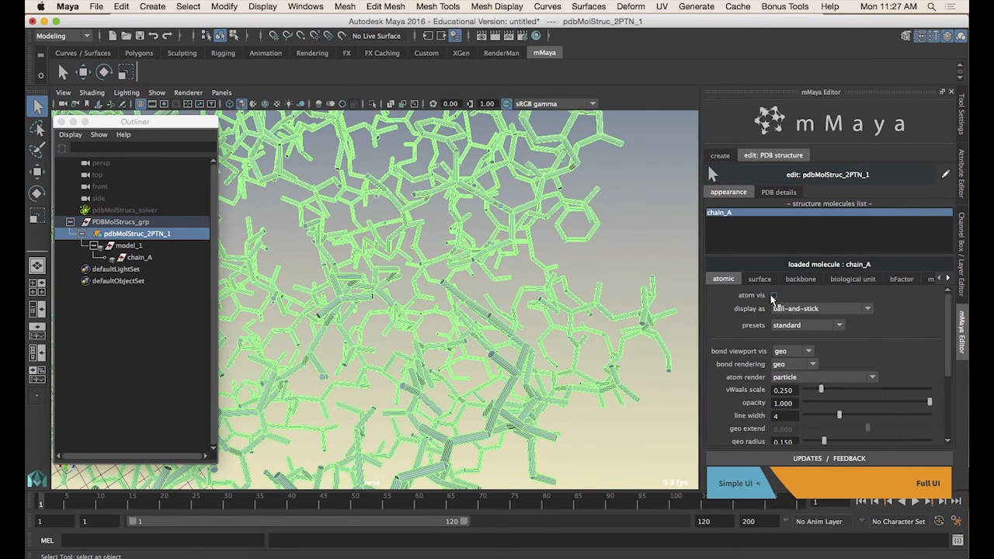
pyautogui.click(800, 308)
pyautogui.click(799, 351)
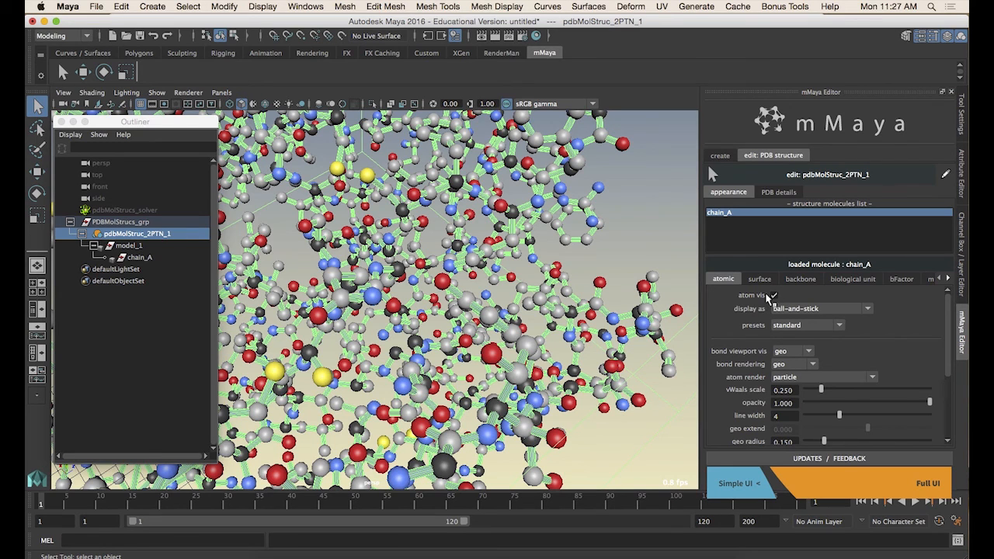
# Hide chain_A's atoms and set its bond viewport visibility to lines, then try switching it to geo
pyautogui.click(774, 295)
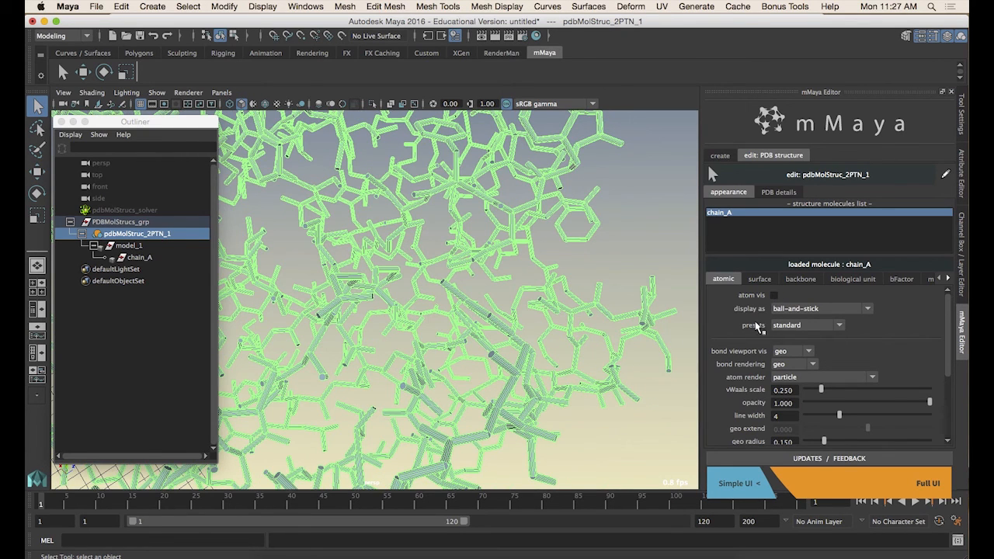
pyautogui.click(792, 352)
pyautogui.click(782, 364)
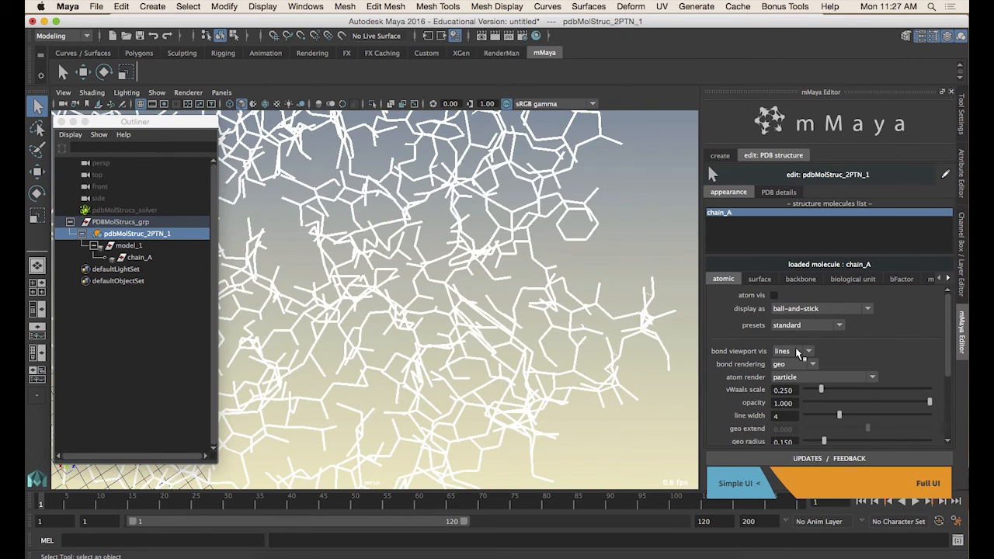
pyautogui.click(795, 351)
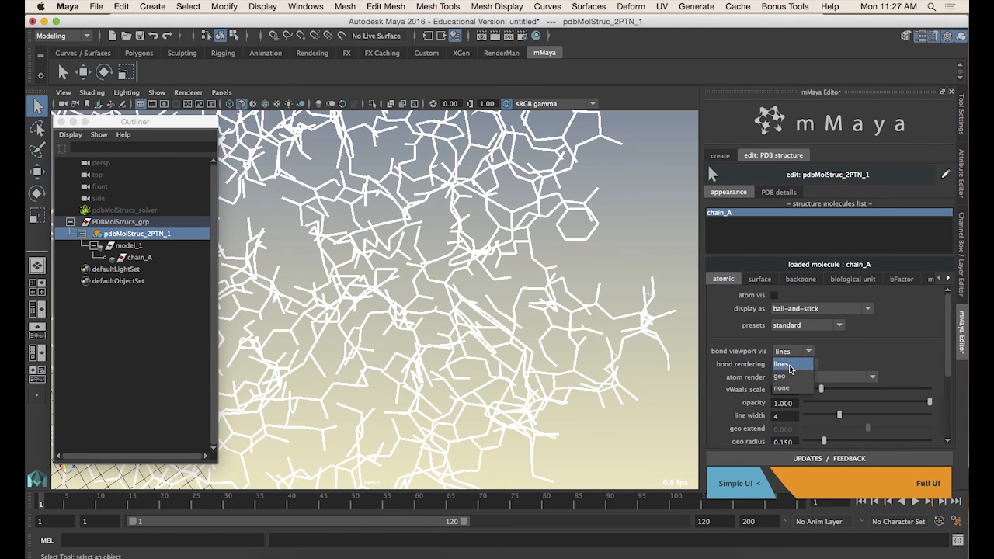
pyautogui.click(784, 375)
# Reselect the structure and change chain_A's display style to CPK with atoms shown
pyautogui.keyDown('alt'); pyautogui.moveTo(465, 278); pyautogui.dragTo(385, 271, button='right'); pyautogui.keyUp('alt')
pyautogui.click(563, 261)
pyautogui.keyDown('alt'); pyautogui.moveTo(548, 306); pyautogui.dragTo(495, 309); pyautogui.keyUp('alt')
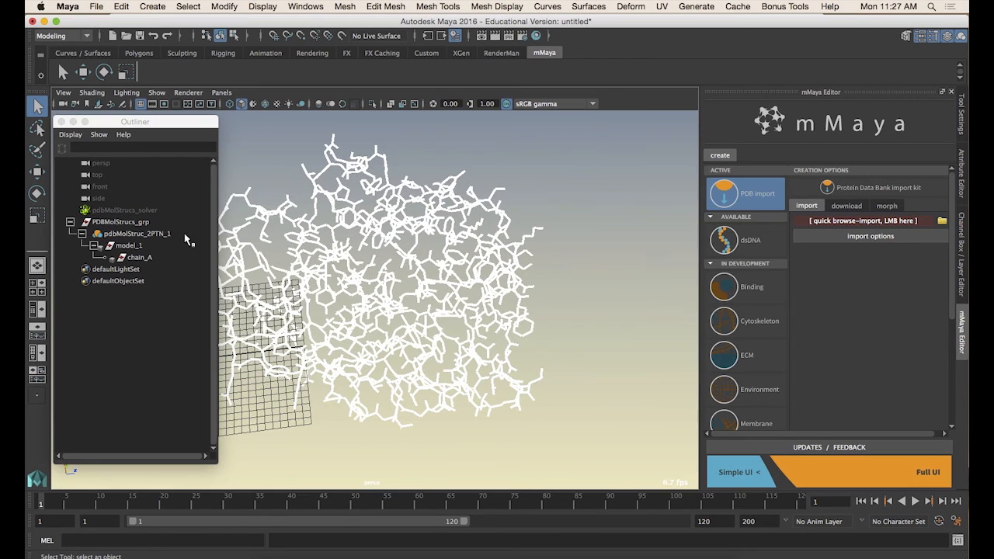
pyautogui.click(174, 235)
pyautogui.press('f')
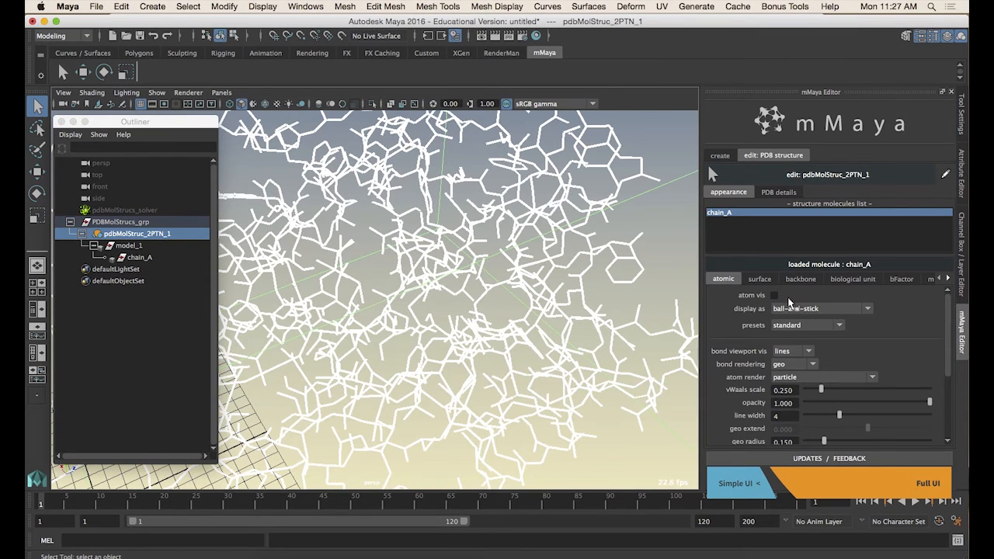
pyautogui.click(790, 306)
pyautogui.click(789, 334)
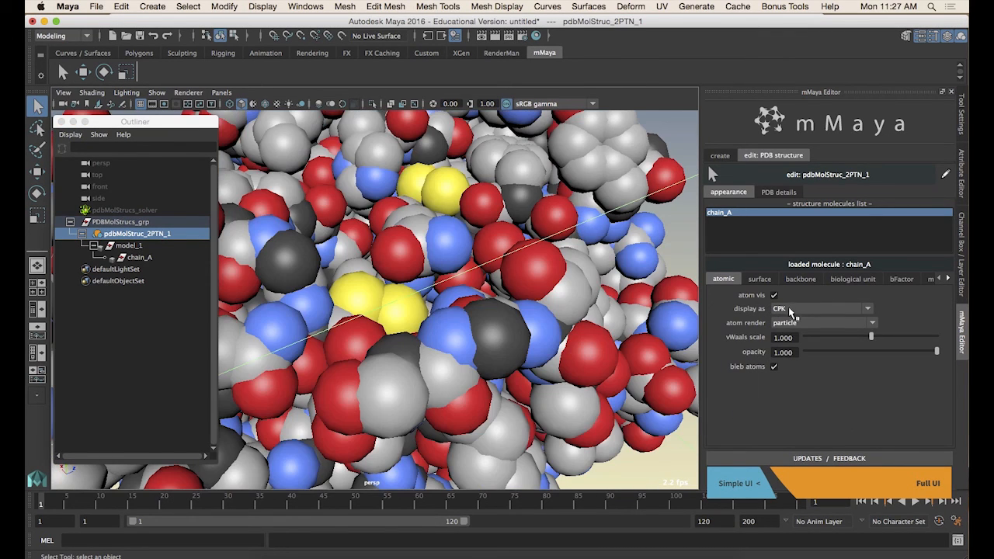
# Toggle chain_A's atom visibility off and on, and set its display style back to CPK
pyautogui.click(773, 295)
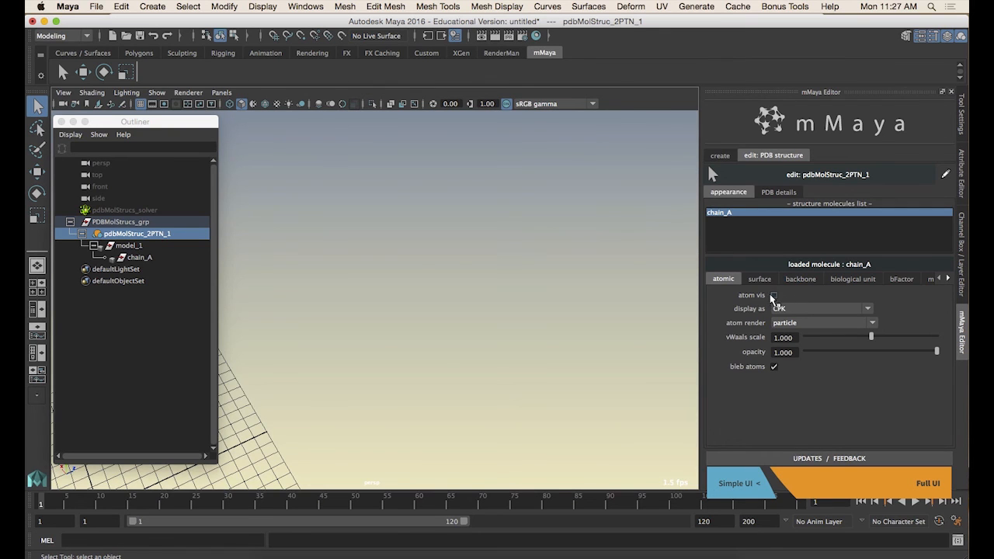
pyautogui.click(773, 296)
pyautogui.click(796, 309)
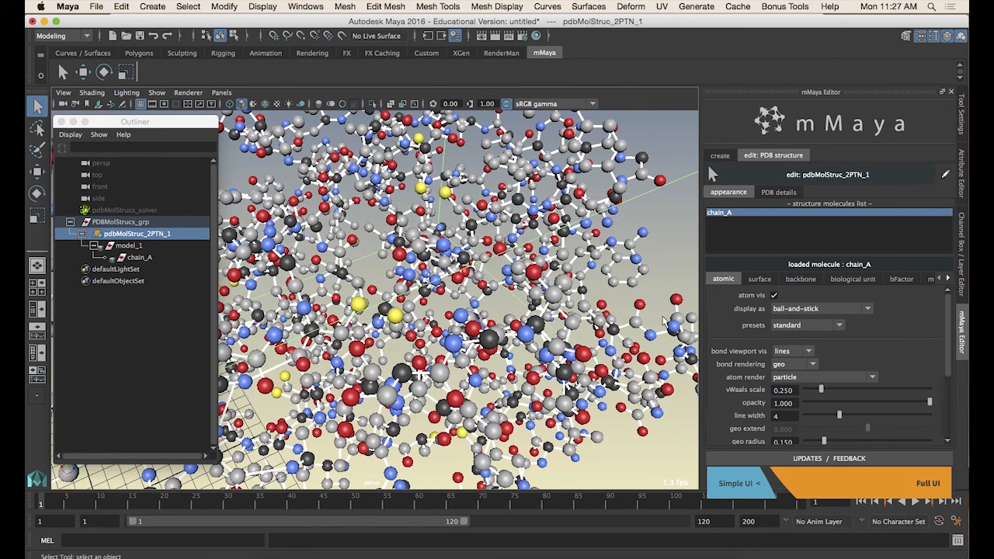
pyautogui.click(776, 310)
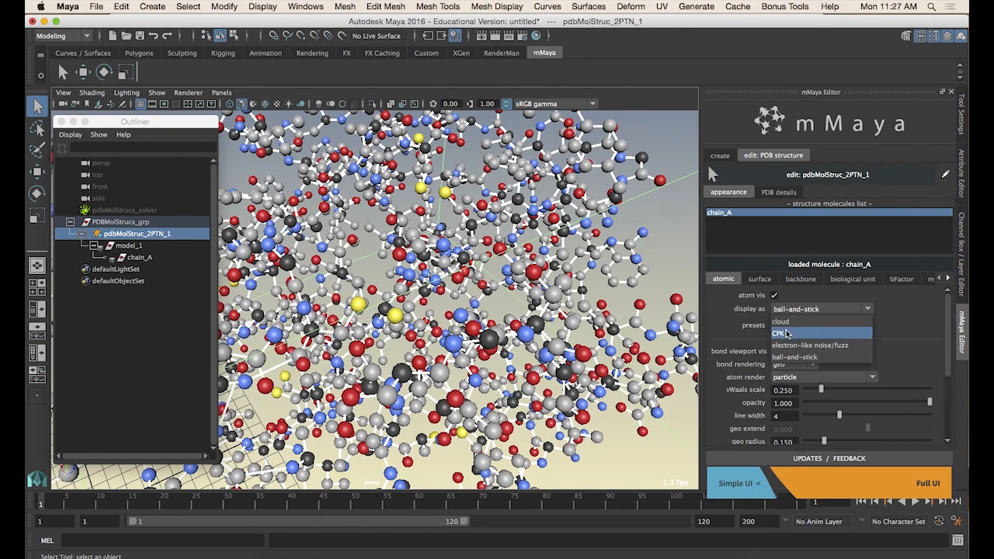
pyautogui.click(788, 330)
# Hide chain_A's atoms and turn on its molecular surface mesh visibility
pyautogui.click(774, 295)
pyautogui.scroll(2, 387, 288)
pyautogui.keyDown('alt'); pyautogui.moveTo(387, 288); pyautogui.dragTo(378, 288, button='right'); pyautogui.keyUp('alt')
pyautogui.keyDown('alt'); pyautogui.moveTo(388, 283); pyautogui.dragTo(523, 273, button='middle'); pyautogui.keyUp('alt')
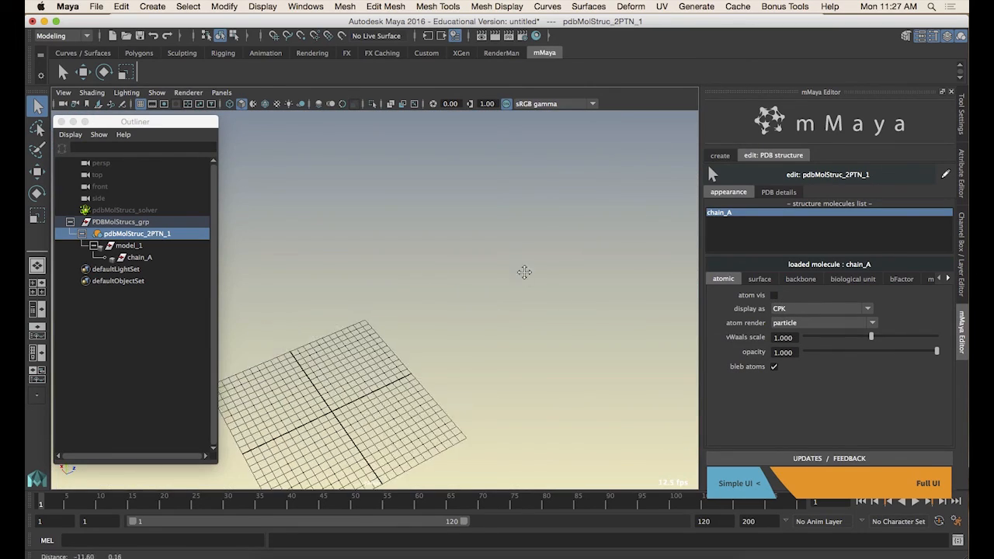
pyautogui.keyDown('alt'); pyautogui.moveTo(523, 272); pyautogui.dragTo(438, 295, button='right'); pyautogui.keyUp('alt')
pyautogui.keyDown('alt'); pyautogui.moveTo(438, 295); pyautogui.dragTo(470, 237, button='middle'); pyautogui.keyUp('alt')
pyautogui.keyDown('alt'); pyautogui.moveTo(471, 237); pyautogui.dragTo(554, 275, button='right'); pyautogui.keyUp('alt')
pyautogui.keyDown('alt'); pyautogui.moveTo(428, 330); pyautogui.dragTo(457, 284, button='middle'); pyautogui.keyUp('alt')
pyautogui.keyDown('alt'); pyautogui.moveTo(456, 285); pyautogui.dragTo(575, 300, button='right'); pyautogui.keyUp('alt')
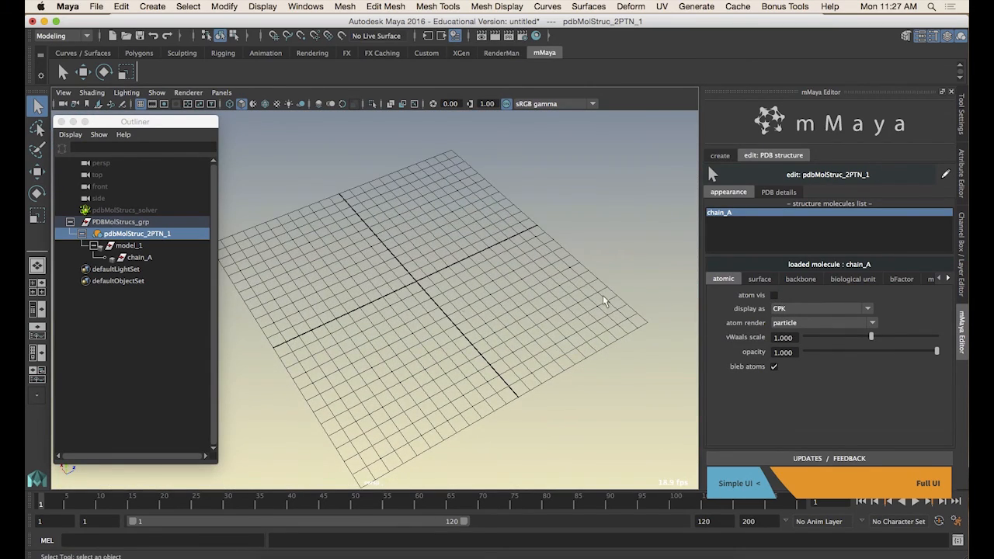
pyautogui.click(762, 281)
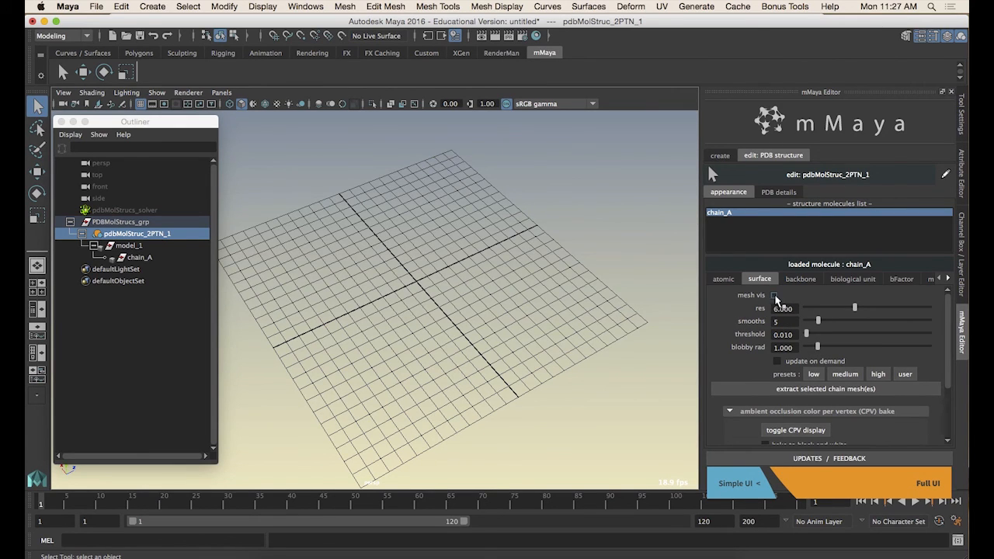
pyautogui.click(774, 296)
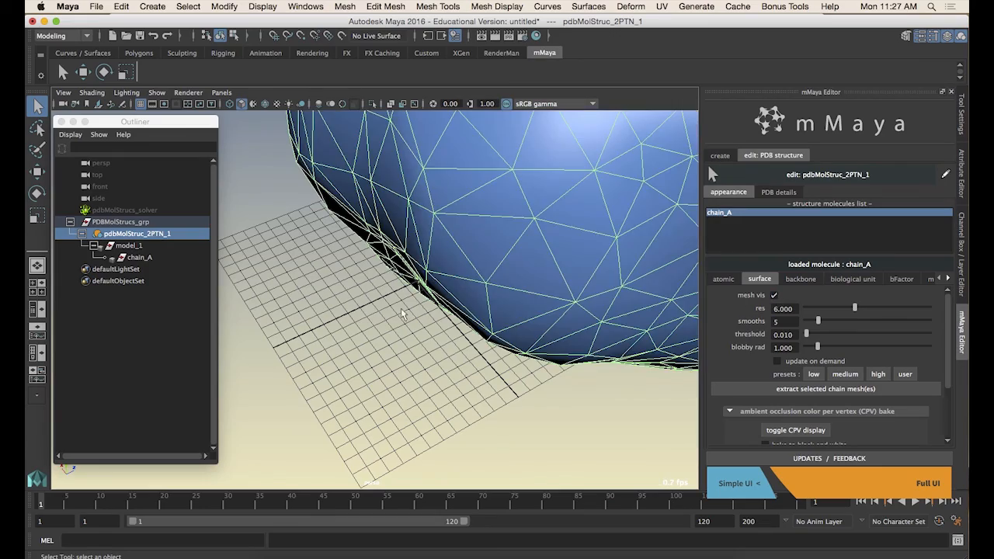
# Apply the medium preset to chain_A's molecular surface mesh
pyautogui.keyDown('alt'); pyautogui.moveTo(399, 250); pyautogui.dragTo(452, 335); pyautogui.keyUp('alt')
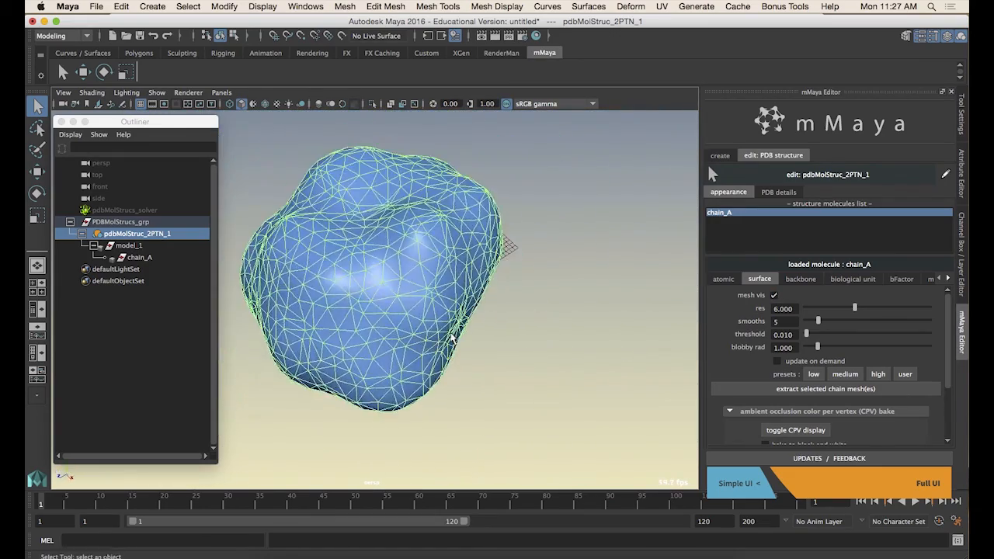
pyautogui.keyDown('alt'); pyautogui.moveTo(327, 249); pyautogui.dragTo(403, 272); pyautogui.keyUp('alt')
pyautogui.click(850, 376)
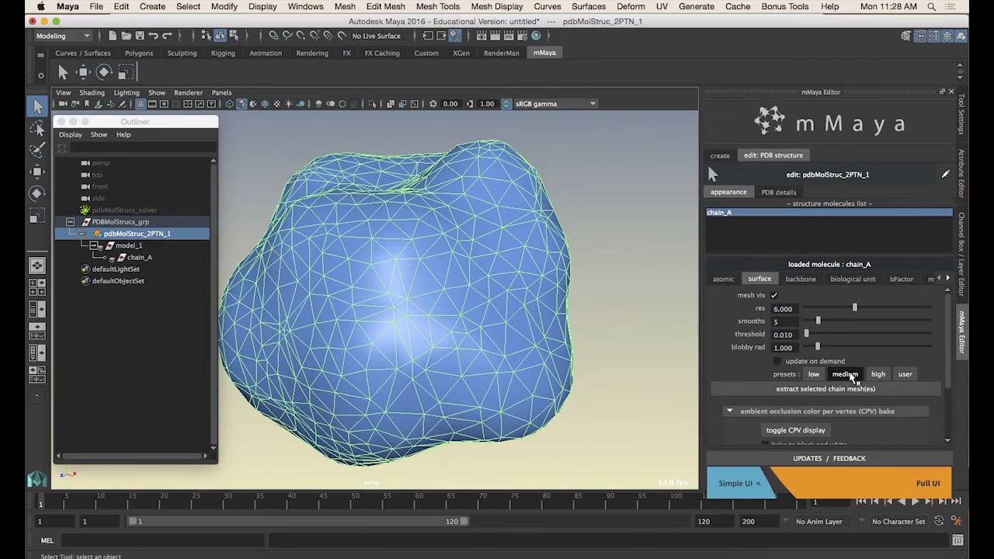
# Apply the high preset to chain_A's molecular surface mesh
pyautogui.keyDown('alt'); pyautogui.moveTo(438, 339); pyautogui.dragTo(417, 352); pyautogui.keyUp('alt')
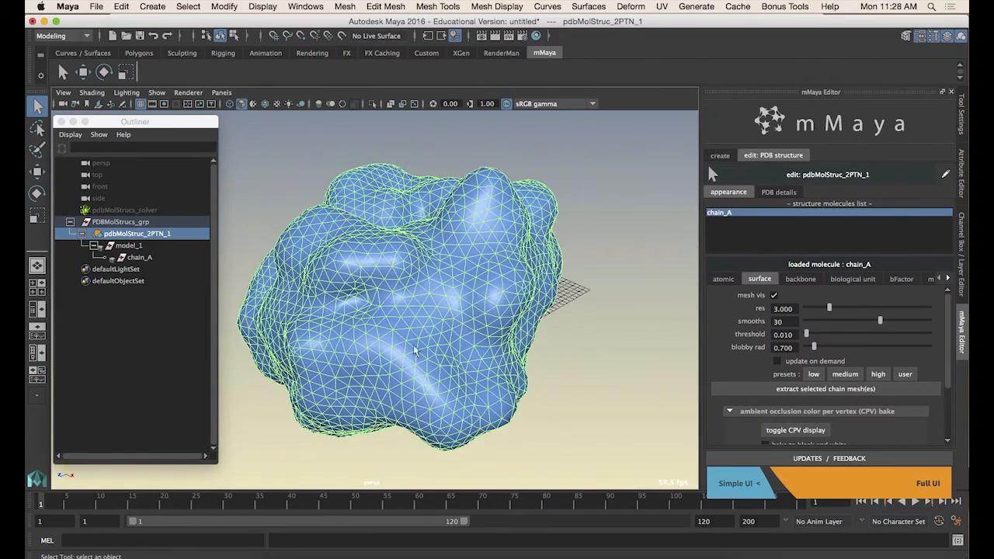
pyautogui.click(878, 374)
# Orbit around the protein's surface mesh to examine its shape from several angles
pyautogui.keyDown('alt'); pyautogui.moveTo(461, 325); pyautogui.dragTo(532, 321); pyautogui.keyUp('alt')
pyautogui.keyDown('alt'); pyautogui.moveTo(391, 313); pyautogui.dragTo(489, 330, button='right'); pyautogui.keyUp('alt')
pyautogui.keyDown('alt'); pyautogui.moveTo(490, 330); pyautogui.dragTo(590, 369); pyautogui.keyUp('alt')
pyautogui.click(589, 374)
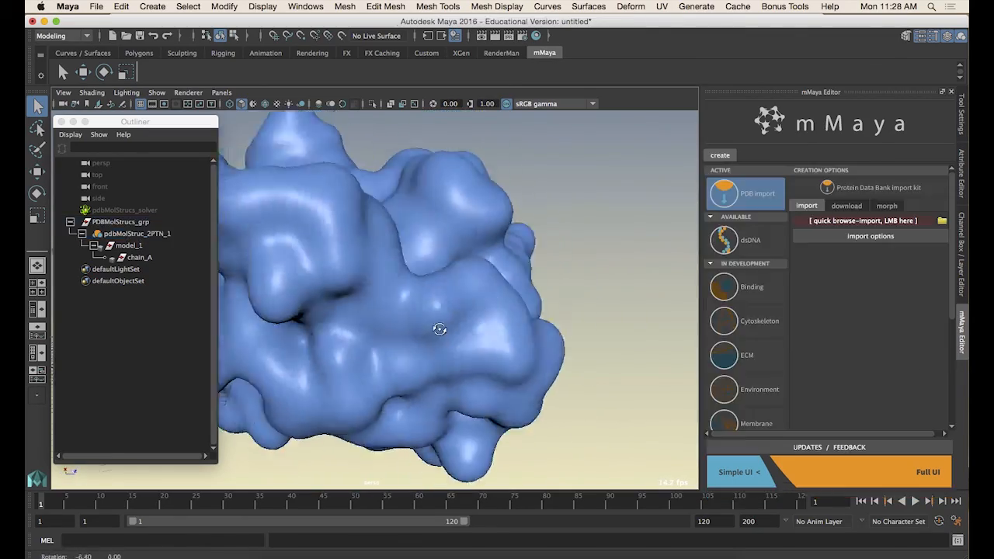
pyautogui.keyDown('alt'); pyautogui.moveTo(438, 329); pyautogui.dragTo(516, 307); pyautogui.keyUp('alt')
pyautogui.keyDown('alt'); pyautogui.moveTo(475, 340); pyautogui.dragTo(458, 255); pyautogui.keyUp('alt')
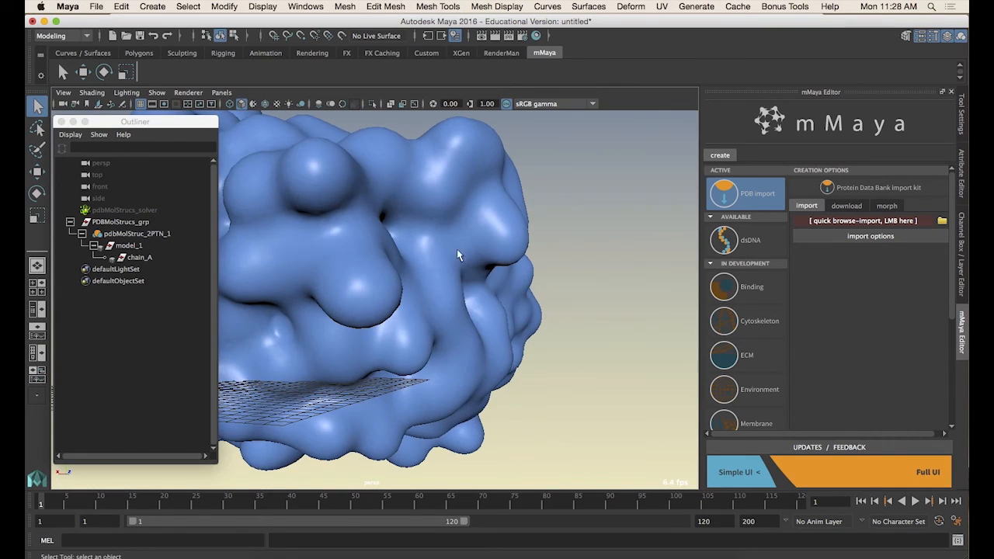
pyautogui.keyDown('alt'); pyautogui.moveTo(338, 289); pyautogui.dragTo(518, 279); pyautogui.keyUp('alt')
pyautogui.keyDown('alt'); pyautogui.moveTo(593, 334); pyautogui.dragTo(427, 351); pyautogui.keyUp('alt')
pyautogui.keyDown('alt'); pyautogui.moveTo(490, 278); pyautogui.dragTo(411, 280); pyautogui.keyUp('alt')
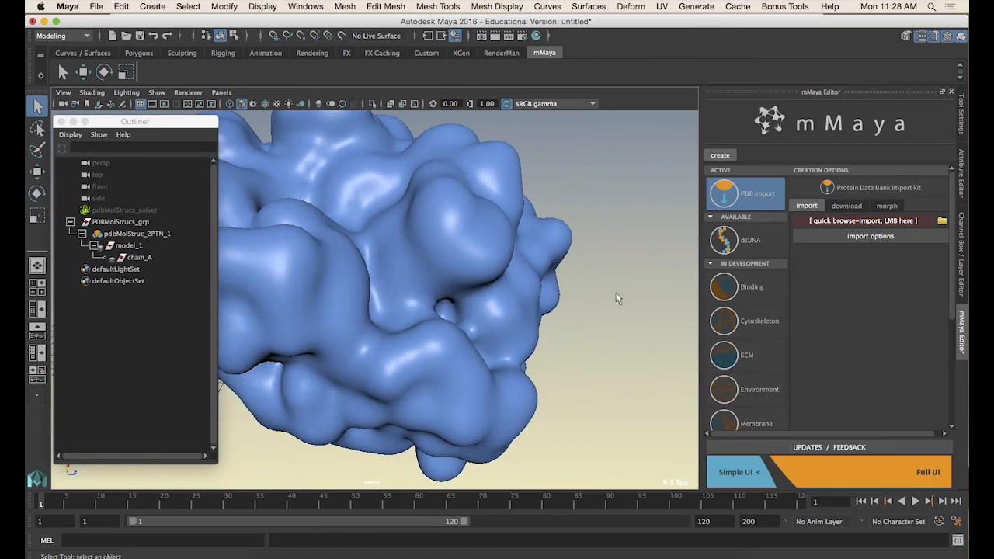
pyautogui.click(475, 222)
pyautogui.keyDown('alt'); pyautogui.moveTo(476, 223); pyautogui.dragTo(400, 273); pyautogui.keyUp('alt')
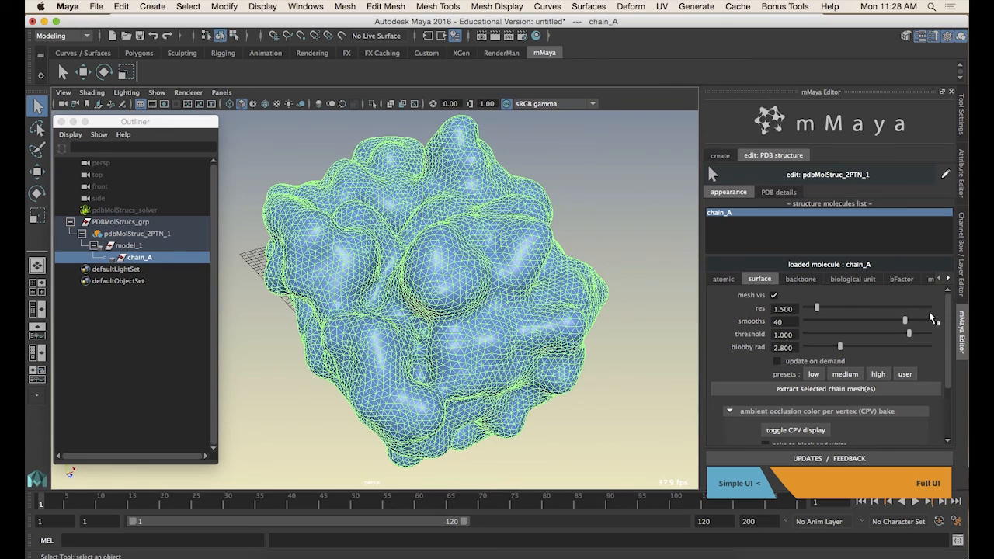
# Open chain_A's backbone settings and turn on its backbone tube visibility
pyautogui.click(801, 279)
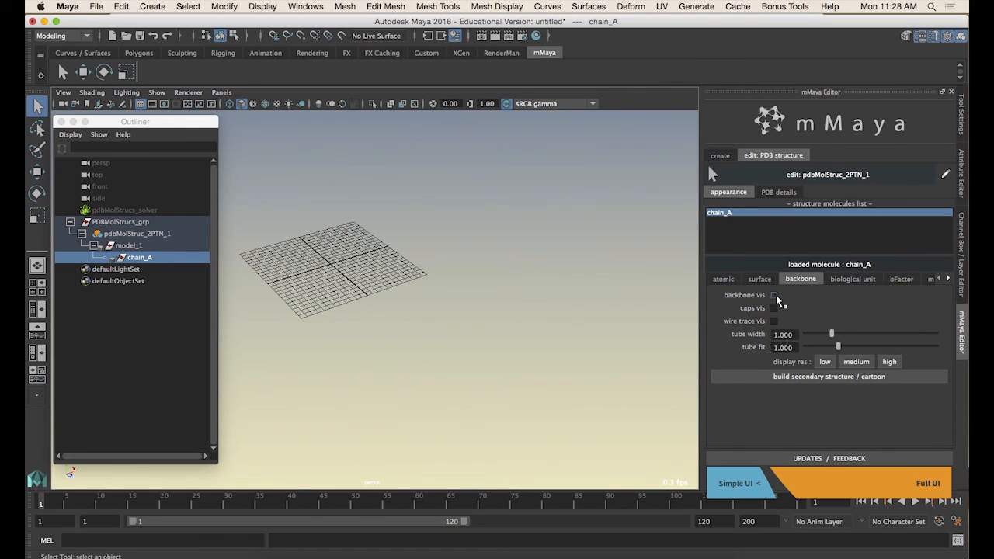
pyautogui.click(773, 295)
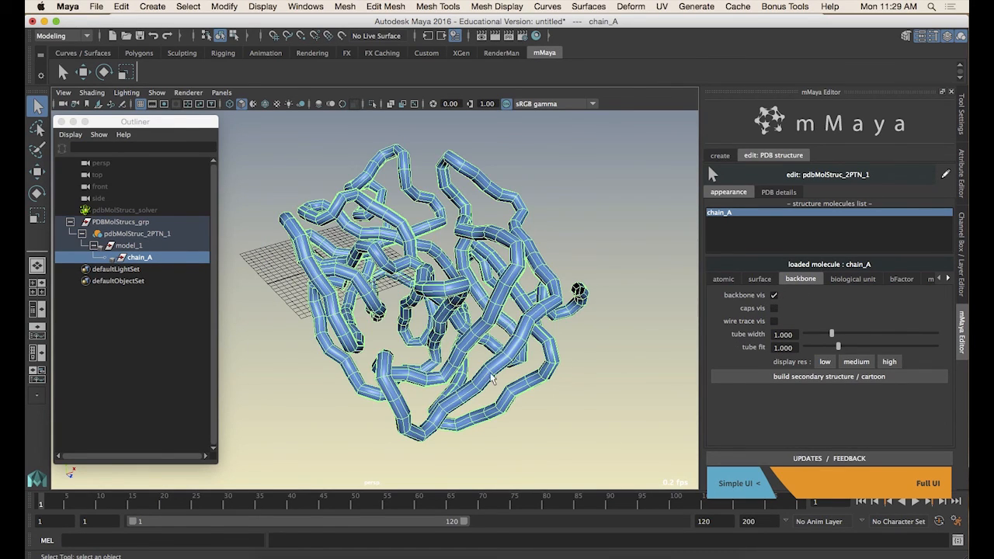
pyautogui.keyDown('alt'); pyautogui.moveTo(491, 378); pyautogui.dragTo(468, 278); pyautogui.keyUp('alt')
pyautogui.scroll(5, 497, 256)
pyautogui.keyDown('alt'); pyautogui.moveTo(553, 385); pyautogui.dragTo(376, 322); pyautogui.keyUp('alt')
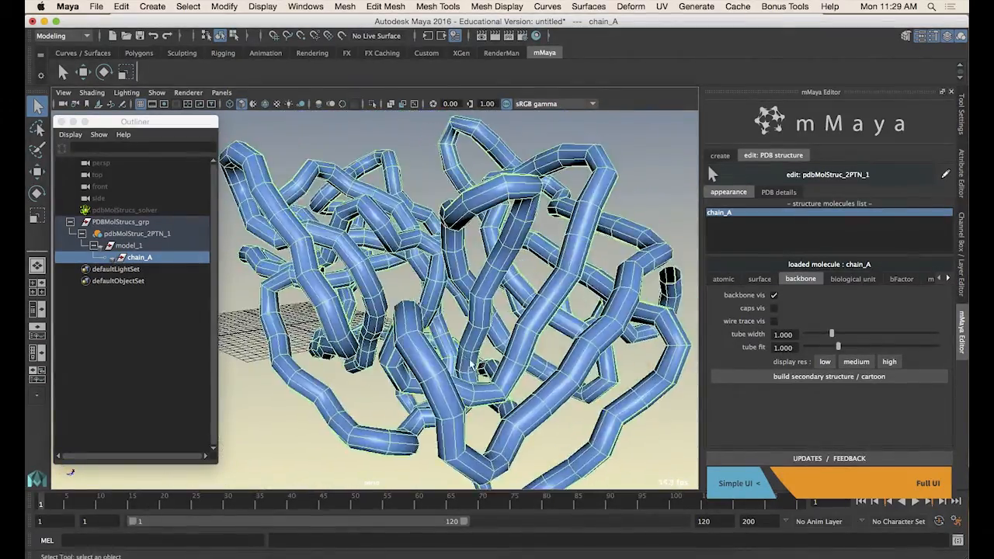
pyautogui.scroll(-5, 472, 364)
pyautogui.keyDown('alt'); pyautogui.moveTo(472, 364); pyautogui.dragTo(390, 312); pyautogui.keyUp('alt')
pyautogui.scroll(5, 431, 360)
pyautogui.keyDown('alt'); pyautogui.moveTo(453, 299); pyautogui.dragTo(561, 225); pyautogui.keyUp('alt')
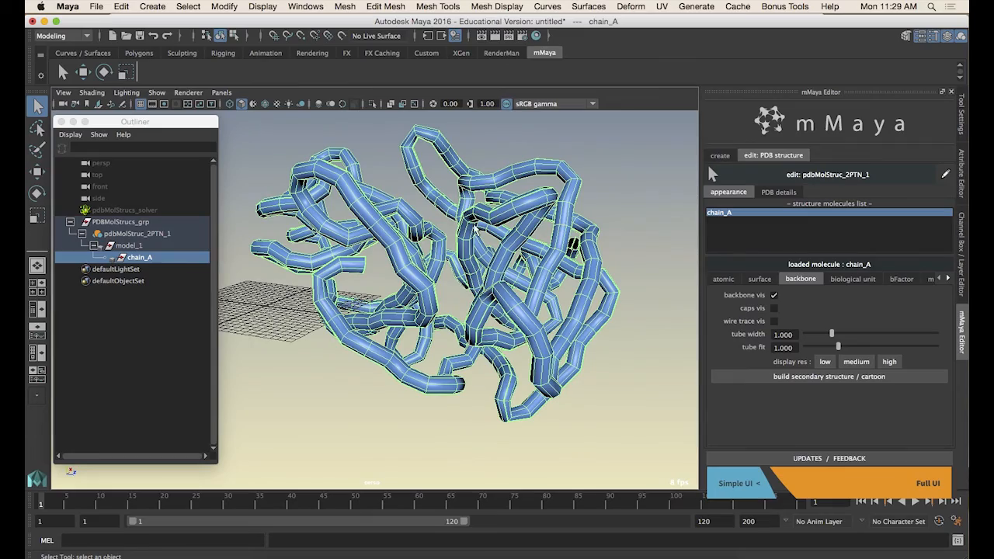
pyautogui.keyDown('alt'); pyautogui.moveTo(529, 334); pyautogui.dragTo(477, 353); pyautogui.keyUp('alt')
# Toggle chain_A's backbone caps visibility on and then off again
pyautogui.click(774, 308)
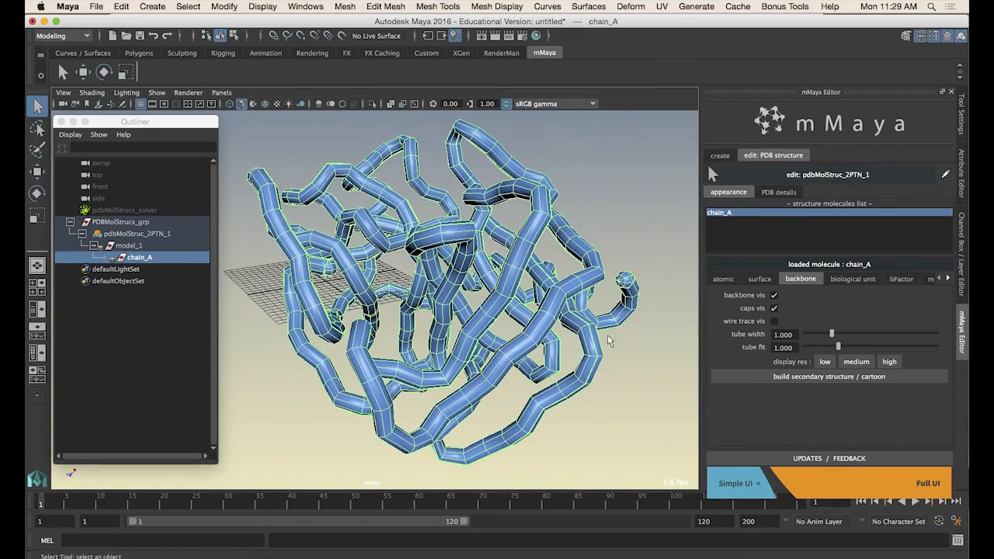
pyautogui.keyDown('alt'); pyautogui.moveTo(625, 280); pyautogui.dragTo(617, 325); pyautogui.keyUp('alt')
pyautogui.keyDown('alt'); pyautogui.moveTo(617, 324); pyautogui.dragTo(485, 313, button='middle'); pyautogui.keyUp('alt')
pyautogui.scroll(5, 486, 313)
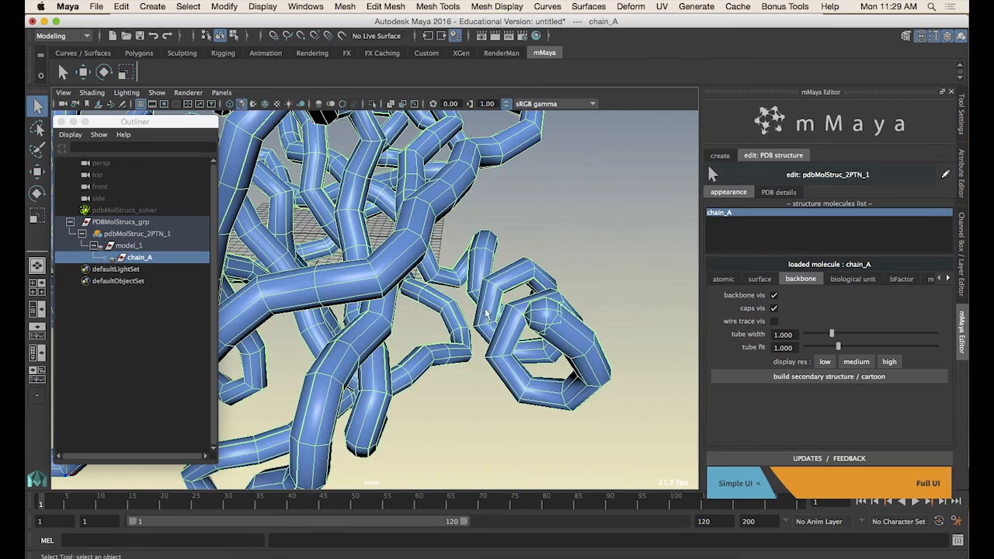
pyautogui.click(606, 301)
pyautogui.press('a')
pyautogui.click(412, 330)
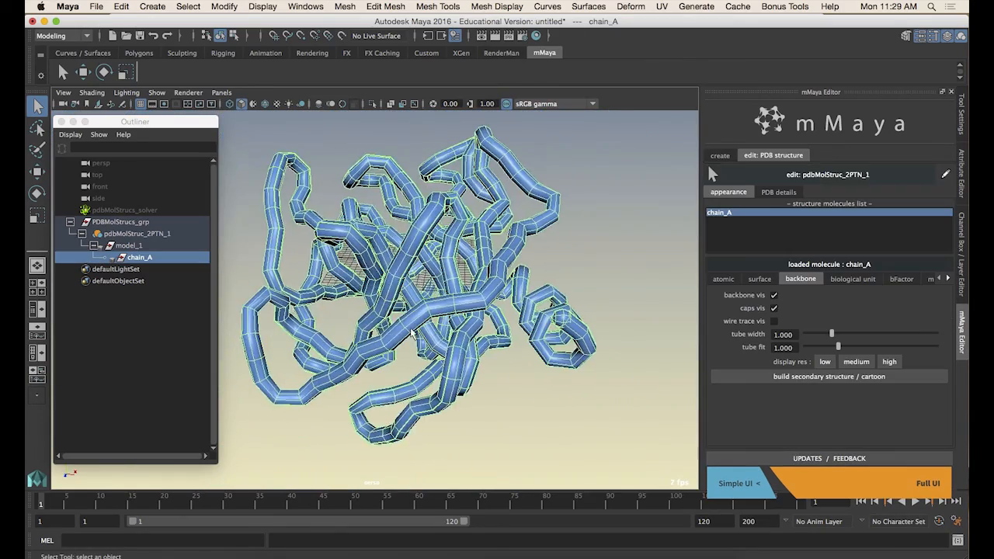
pyautogui.click(773, 308)
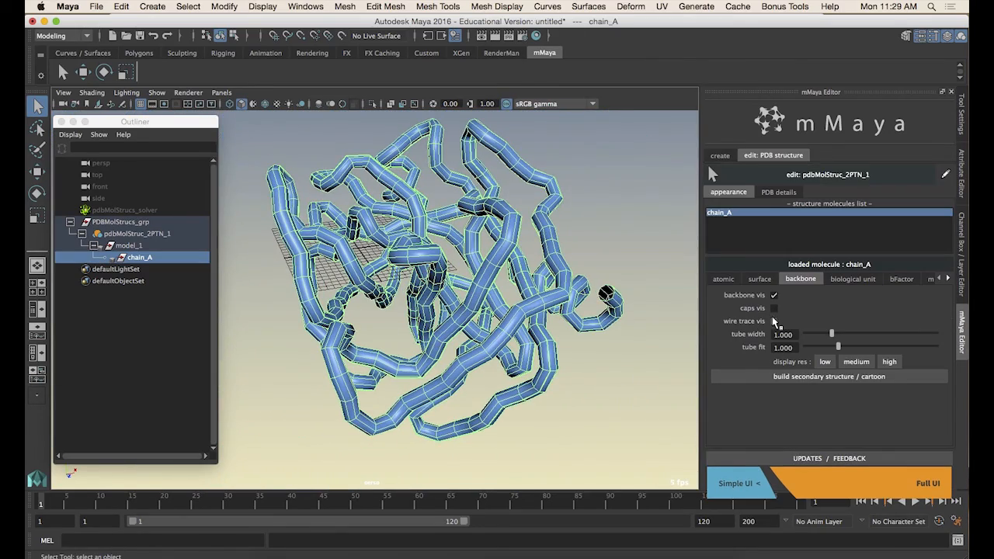
# Turn on chain_A's backbone wire trace visibility
pyautogui.click(774, 322)
pyautogui.scroll(10, 558, 348)
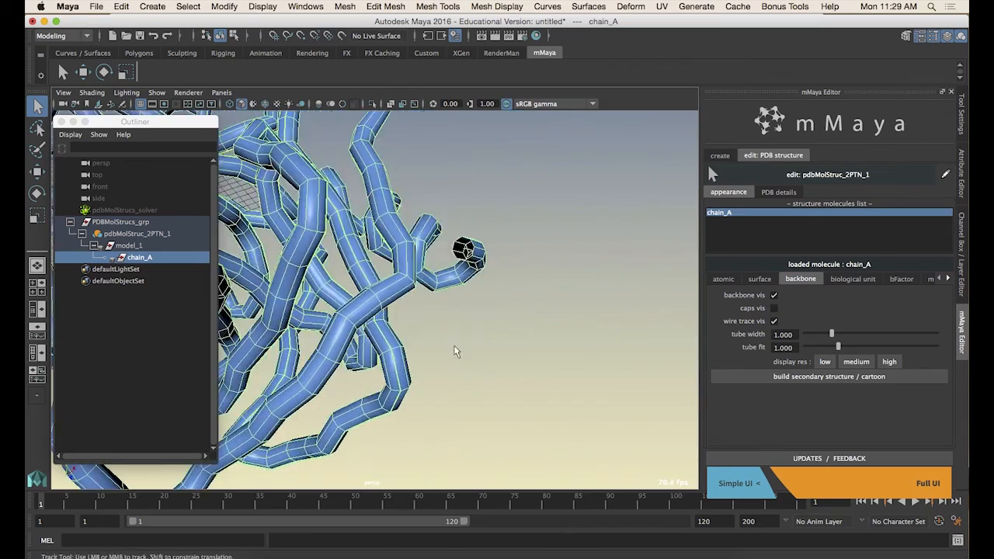
pyautogui.keyDown('alt'); pyautogui.moveTo(564, 309); pyautogui.dragTo(637, 344); pyautogui.keyUp('alt')
pyautogui.scroll(5, 637, 344)
pyautogui.keyDown('alt'); pyautogui.moveTo(650, 296); pyautogui.dragTo(677, 297); pyautogui.keyUp('alt')
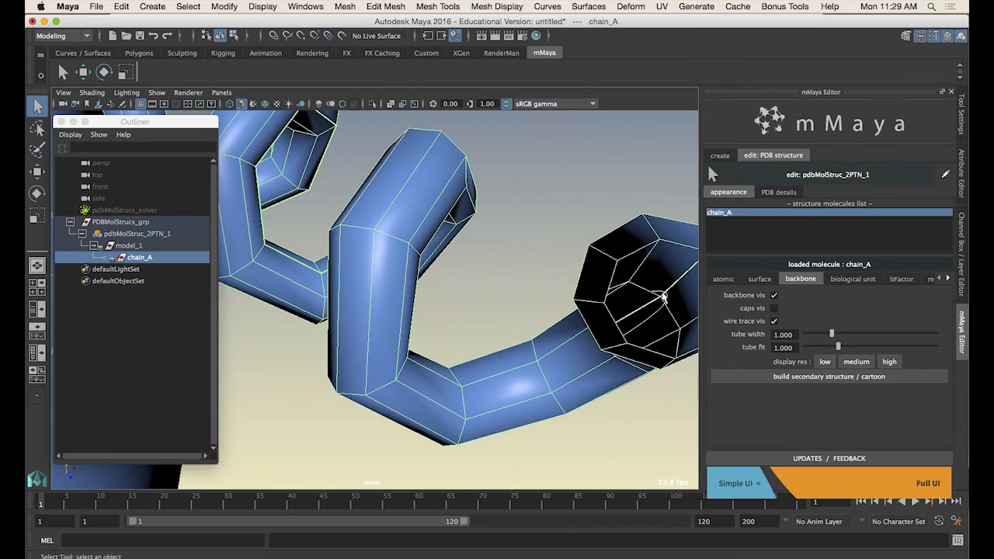
pyautogui.click(664, 436)
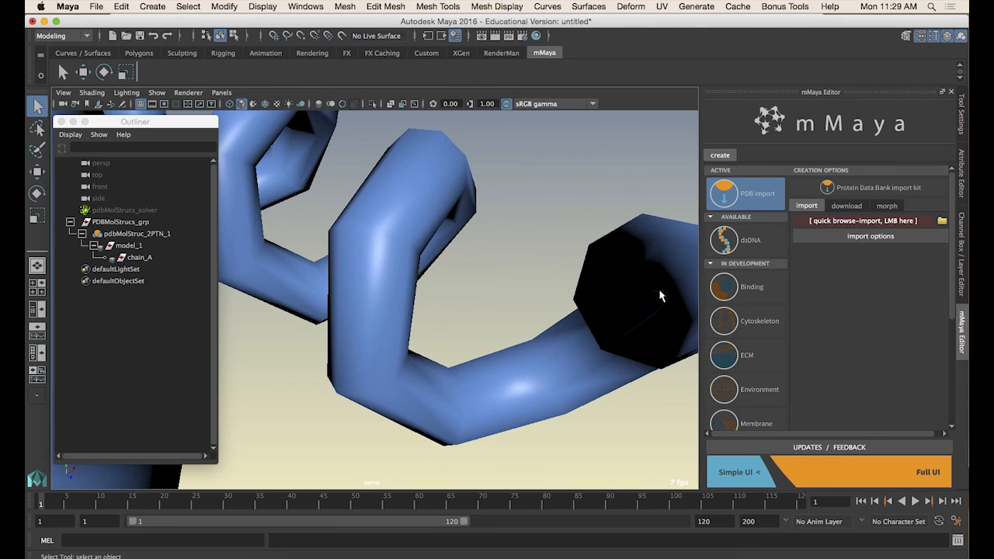
pyautogui.click(662, 296)
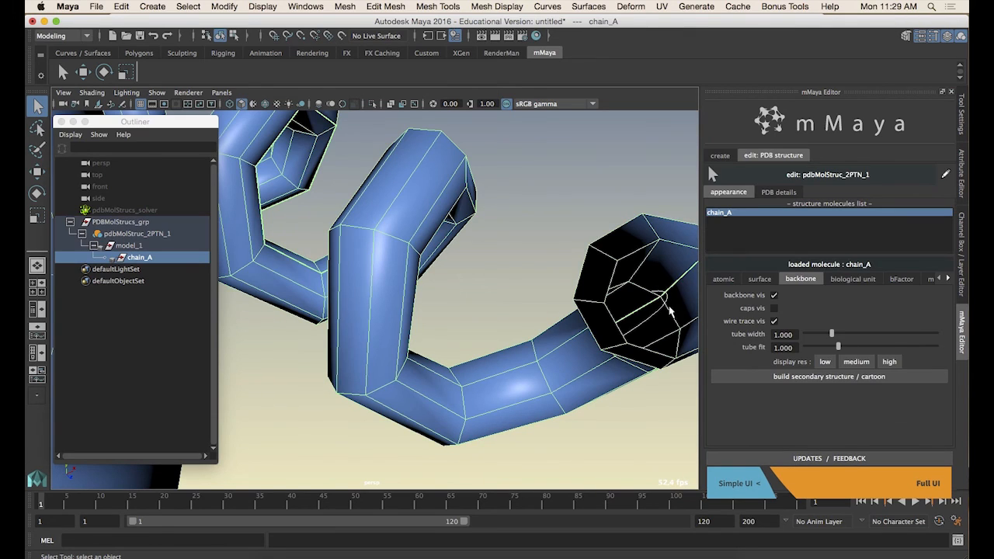
pyautogui.scroll(-10, 669, 311)
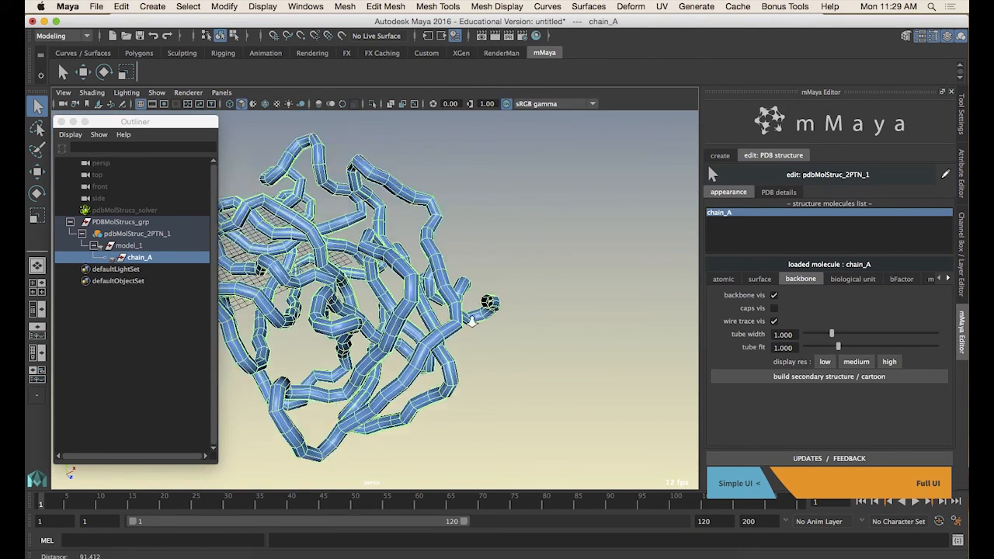
# Duplicate chain_A
pyautogui.keyDown('alt'); pyautogui.moveTo(471, 321); pyautogui.dragTo(548, 336); pyautogui.keyUp('alt')
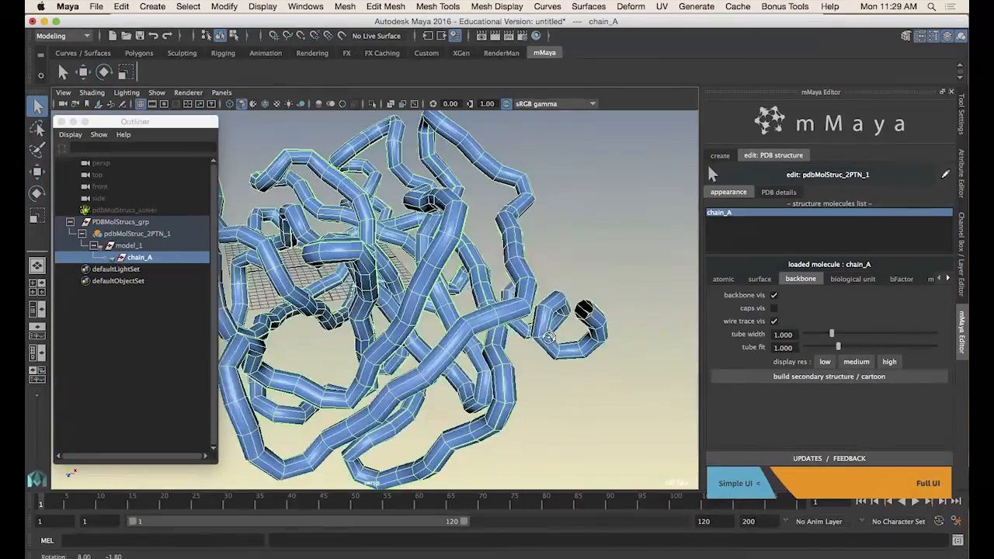
pyautogui.keyDown('alt'); pyautogui.moveTo(548, 337); pyautogui.dragTo(669, 358, button='right'); pyautogui.keyUp('alt')
pyautogui.press('f')
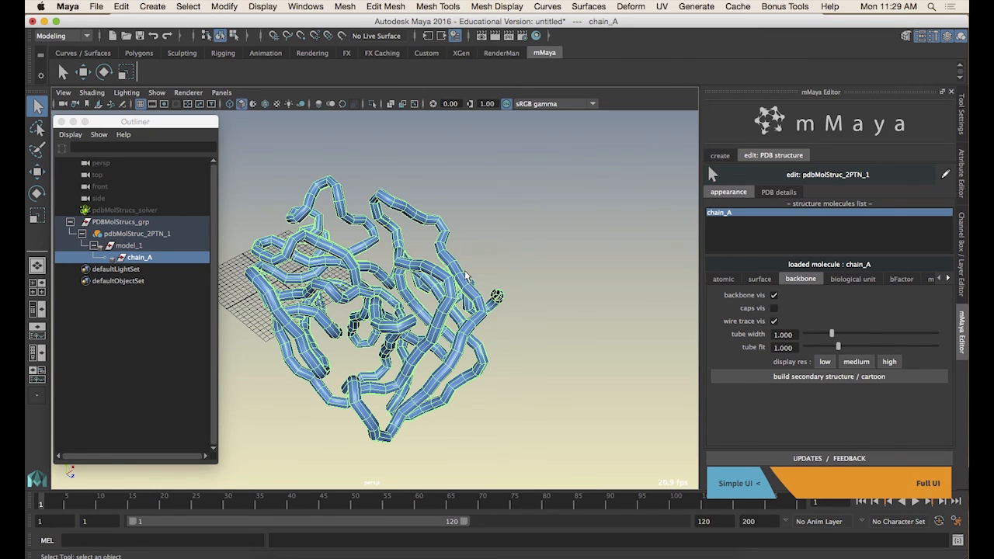
pyautogui.keyDown('alt'); pyautogui.moveTo(481, 271); pyautogui.dragTo(518, 305); pyautogui.keyUp('alt')
pyautogui.scroll(5, 559, 297)
pyautogui.scroll(-5, 560, 299)
pyautogui.scroll(5, 518, 305)
pyautogui.keyDown('alt'); pyautogui.moveTo(497, 297); pyautogui.dragTo(424, 294, button='right'); pyautogui.keyUp('alt')
pyautogui.keyDown('alt'); pyautogui.moveTo(424, 294); pyautogui.dragTo(414, 301); pyautogui.keyUp('alt')
pyautogui.press('super+d')
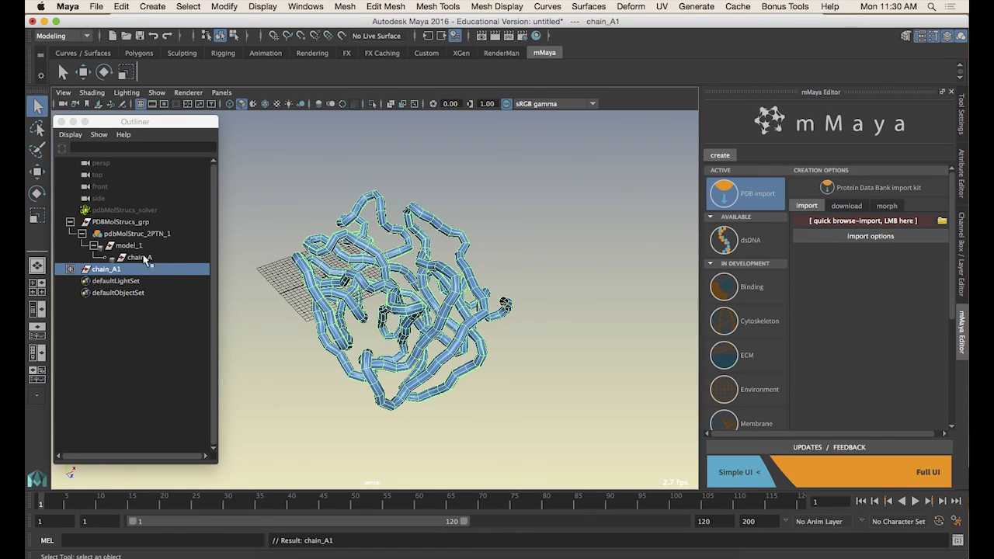
# Expand the duplicated chain_A1 in the Outliner and select each of its child objects
pyautogui.click(70, 269)
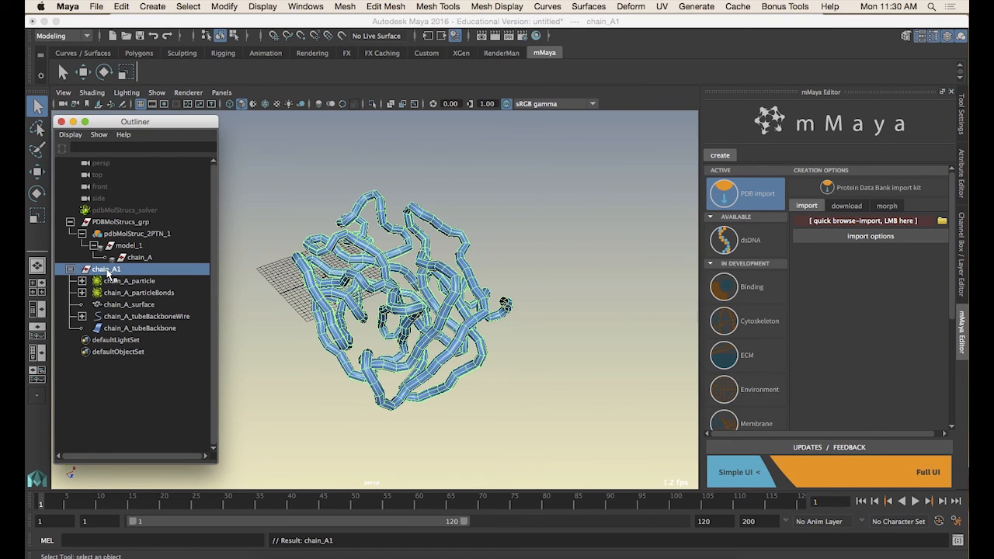
pyautogui.click(127, 282)
pyautogui.click(127, 294)
pyautogui.click(126, 305)
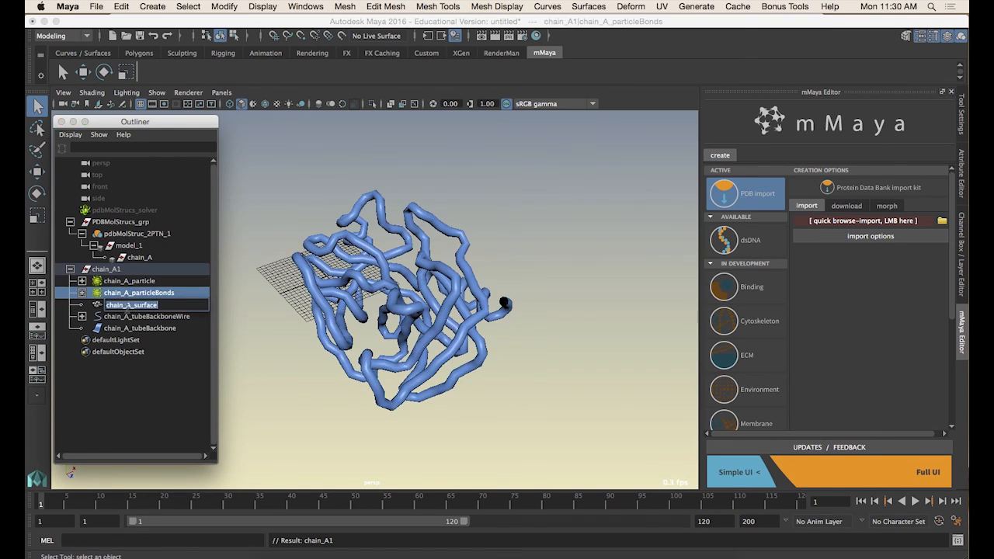
pyautogui.click(125, 318)
pyautogui.click(126, 328)
pyautogui.click(126, 315)
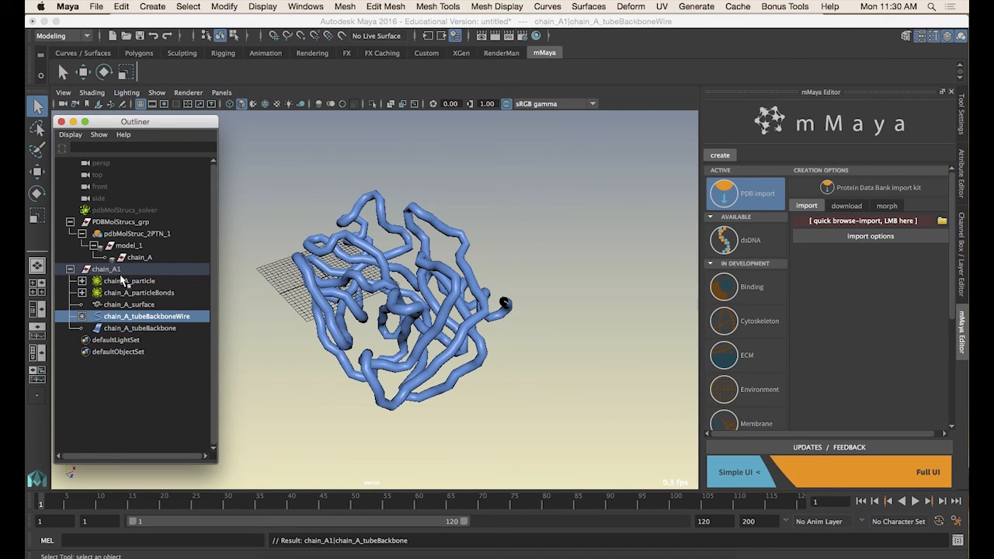
# Move the duplicate's tube backbone wire curve away from the protein with the Move tool
pyautogui.press('w')
pyautogui.keyDown('alt'); pyautogui.moveTo(485, 331); pyautogui.dragTo(435, 320); pyautogui.keyUp('alt')
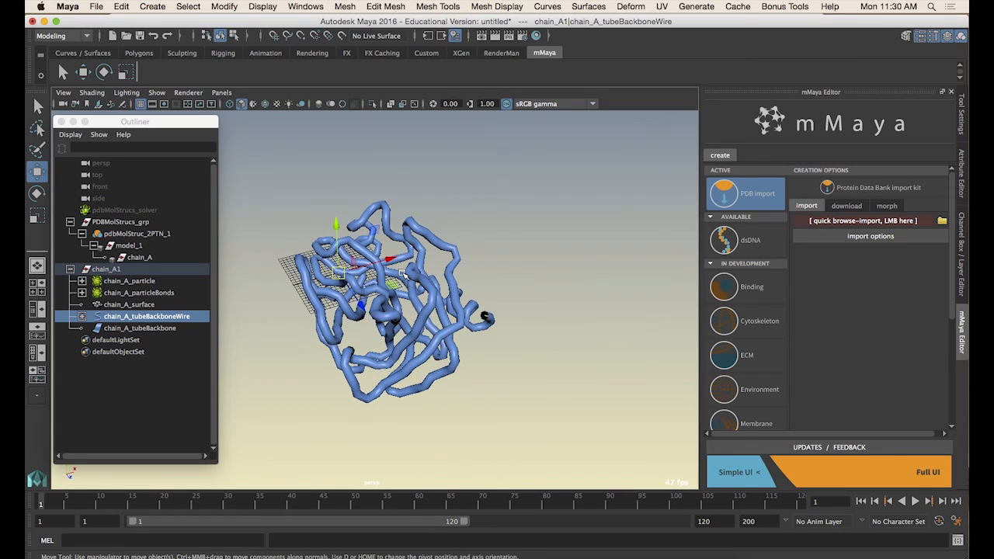
pyautogui.moveTo(387, 260); pyautogui.dragTo(534, 235)
pyautogui.press('f')
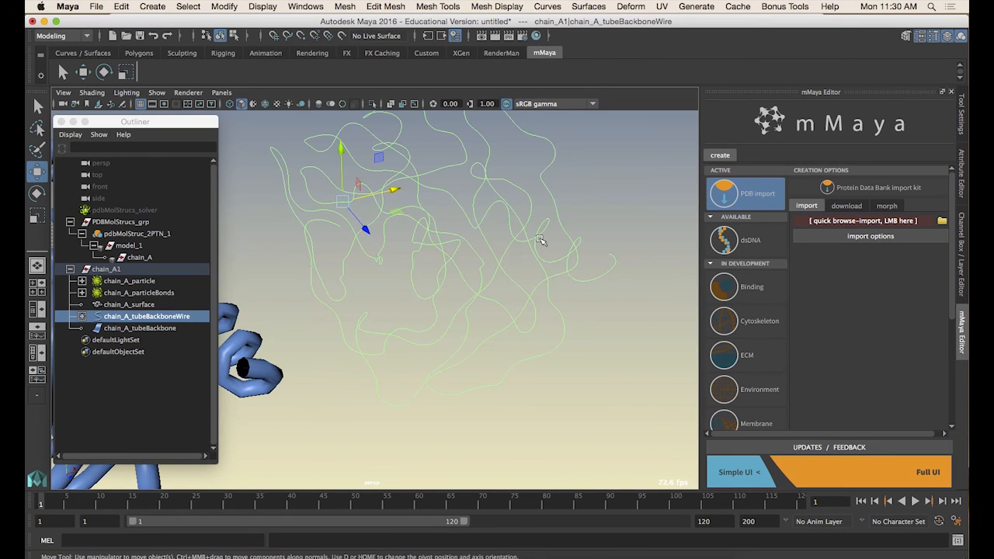
pyautogui.moveTo(536, 235); pyautogui.dragTo(464, 234, button='right')
pyautogui.moveTo(460, 273)
pyautogui.keyDown('alt'); pyautogui.mouseDown()
pyautogui.moveTo(552, 277)
pyautogui.moveTo(446, 266)
pyautogui.mouseUp(); pyautogui.keyUp('alt')
pyautogui.moveTo(445, 265); pyautogui.dragTo(316, 270, button='right')
pyautogui.click(460, 258)
pyautogui.keyDown('alt'); pyautogui.moveTo(316, 269); pyautogui.dragTo(225, 308); pyautogui.keyUp('alt')
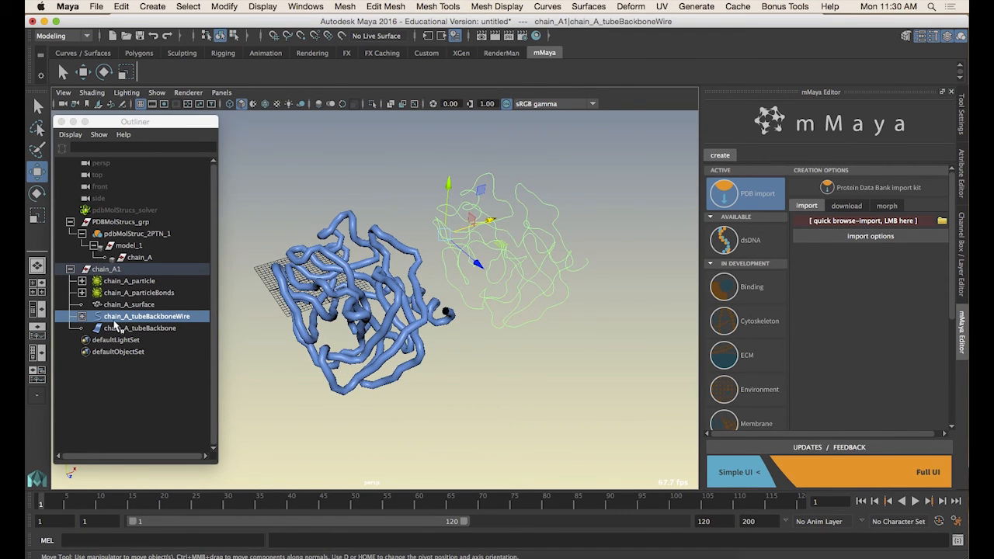
# Select the duplicated chain_A1 group and delete it
pyautogui.click(118, 328)
pyautogui.click(113, 270)
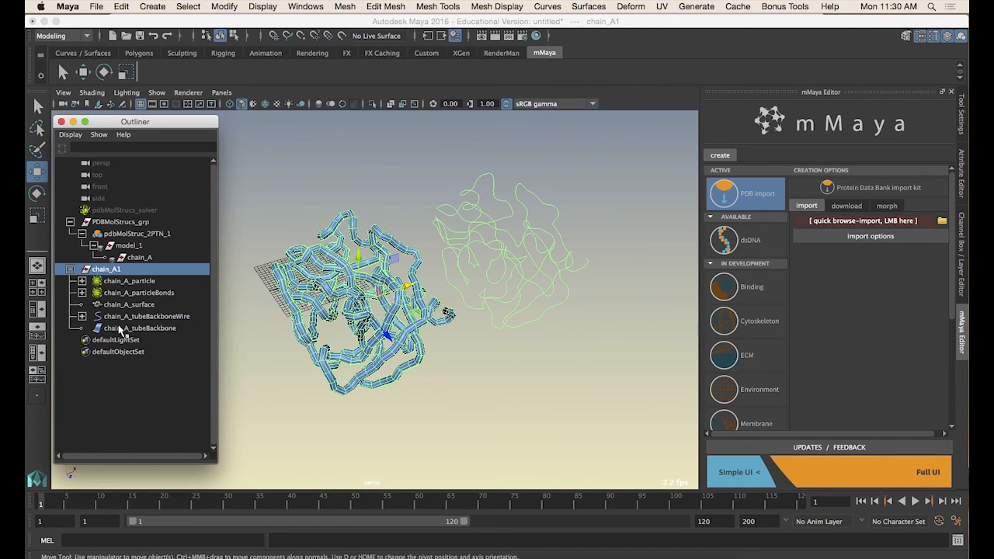
pyautogui.keyDown('shift'); pyautogui.click(120, 328); pyautogui.keyUp('shift')
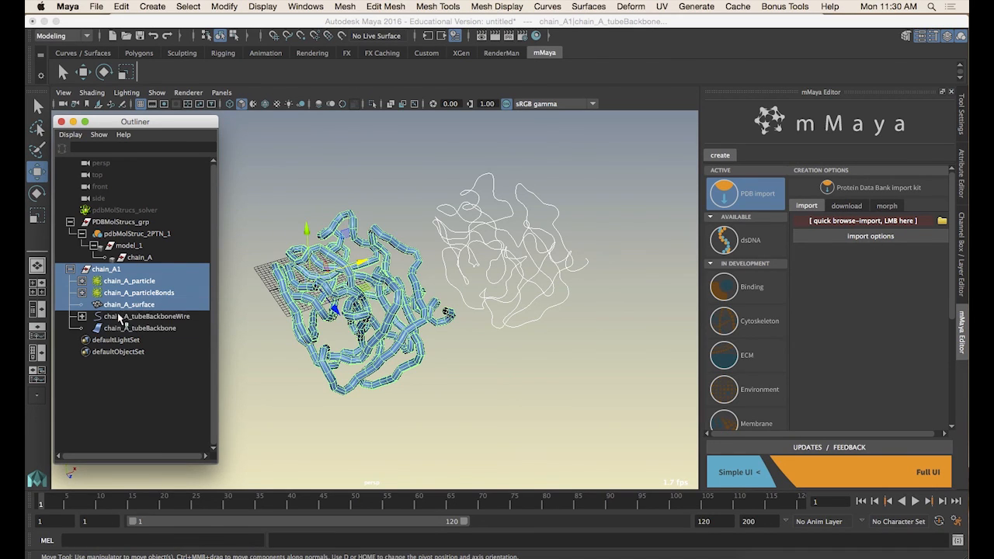
pyautogui.press('Delete')
# Reselect chain_A and turn off its backbone tube and wire trace visibility
pyautogui.click(143, 255)
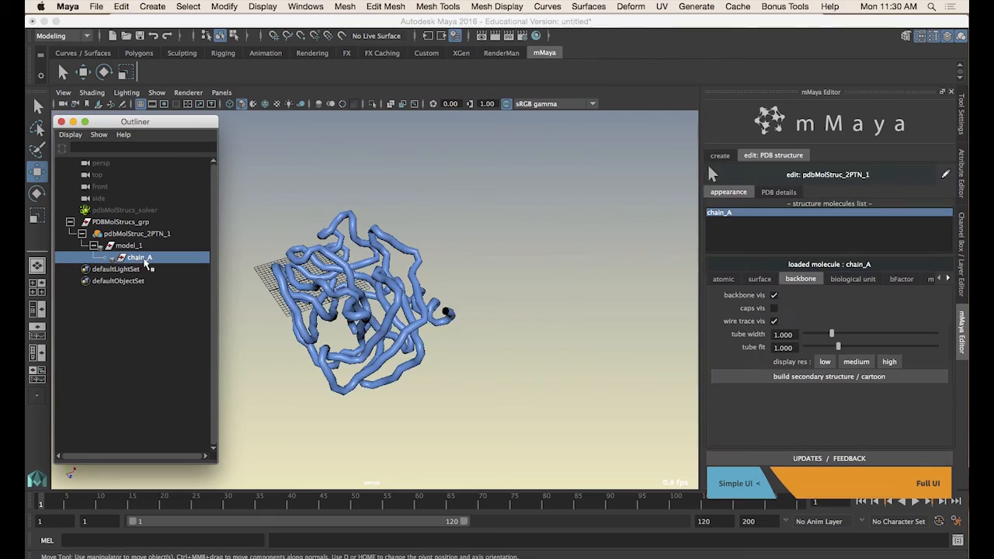
pyautogui.press('f')
pyautogui.keyDown('alt'); pyautogui.moveTo(459, 305); pyautogui.dragTo(412, 288); pyautogui.keyUp('alt')
pyautogui.scroll(3, 428, 282)
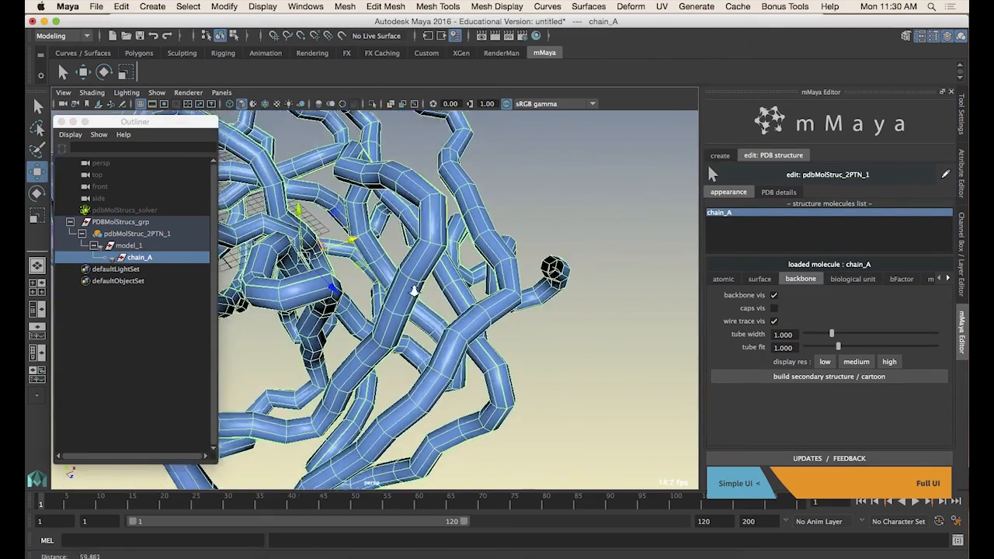
pyautogui.keyDown('alt'); pyautogui.moveTo(412, 288); pyautogui.dragTo(548, 282, button='middle'); pyautogui.keyUp('alt')
pyautogui.keyDown('alt'); pyautogui.moveTo(548, 282); pyautogui.dragTo(629, 280); pyautogui.keyUp('alt')
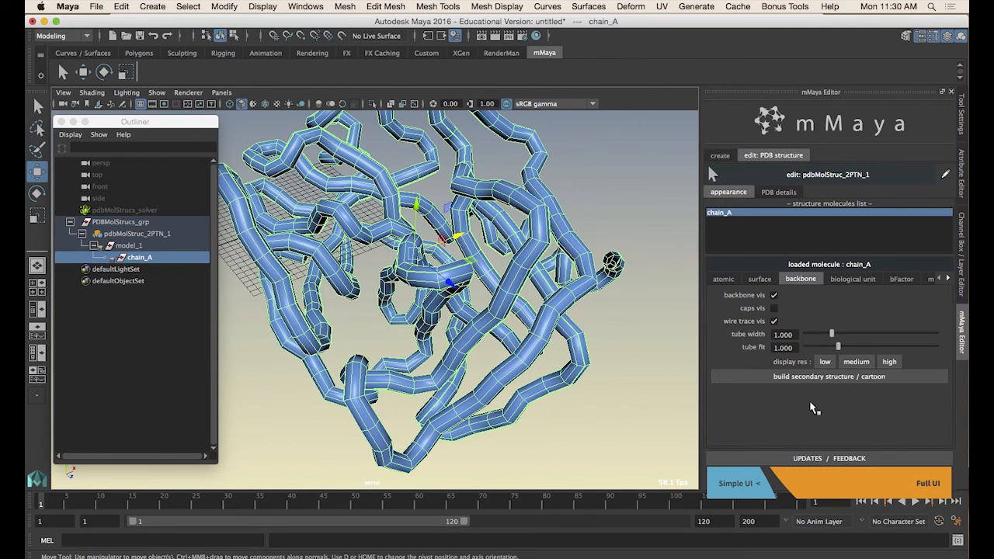
pyautogui.click(773, 295)
pyautogui.click(774, 321)
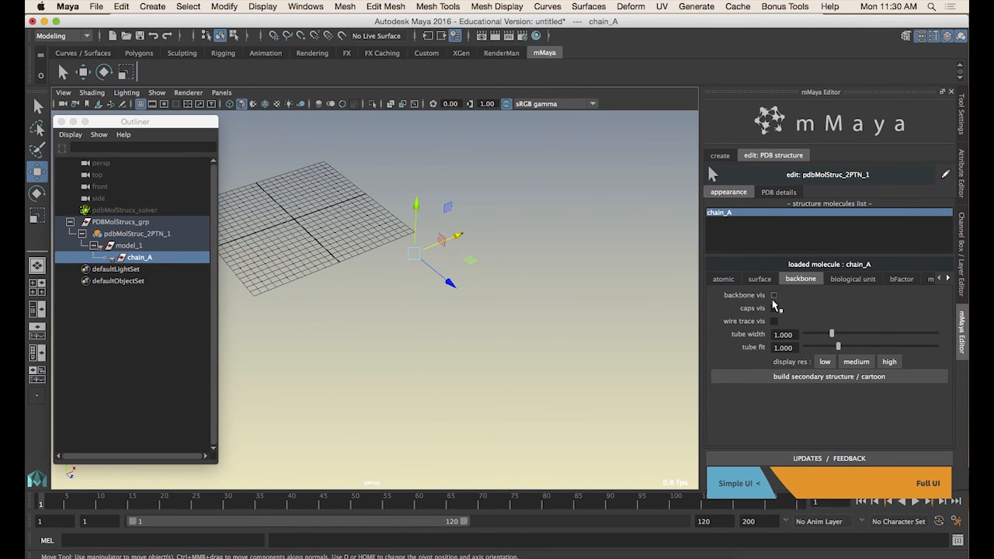
# Build the secondary structure cartoon for chain_A
pyautogui.click(822, 377)
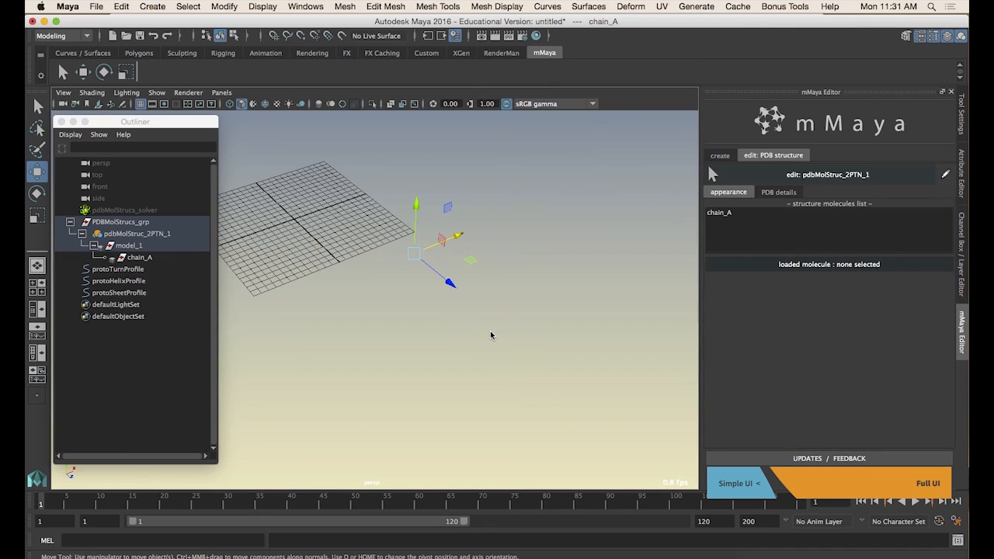
pyautogui.scroll(-4, 427, 292)
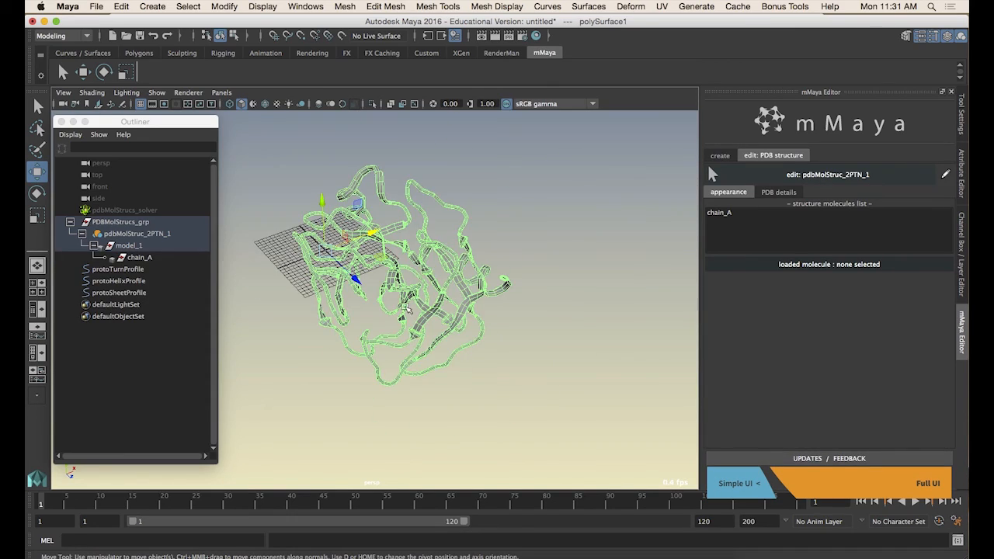
# Examine the chain_A cartoon ribbons from several angles
pyautogui.scroll(4, 426, 292)
pyautogui.keyDown('alt'); pyautogui.moveTo(421, 292); pyautogui.dragTo(383, 388); pyautogui.keyUp('alt')
pyautogui.scroll(4, 463, 309)
pyautogui.click(442, 329)
pyautogui.scroll(-3, 466, 326)
pyautogui.keyDown('alt'); pyautogui.moveTo(491, 371); pyautogui.dragTo(368, 403); pyautogui.keyUp('alt')
pyautogui.click(351, 363)
pyautogui.keyDown('alt'); pyautogui.moveTo(449, 323); pyautogui.dragTo(422, 369); pyautogui.keyUp('alt')
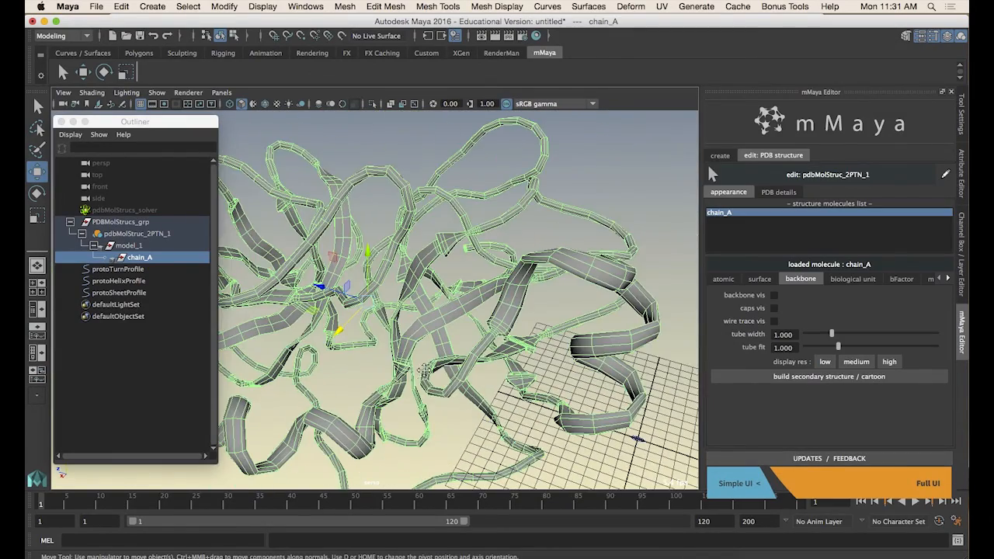
# Deselect the cartoon and inspect the shaded ribbons up close from various angles
pyautogui.click(446, 431)
pyautogui.keyDown('alt'); pyautogui.moveTo(446, 432); pyautogui.dragTo(490, 238); pyautogui.keyUp('alt')
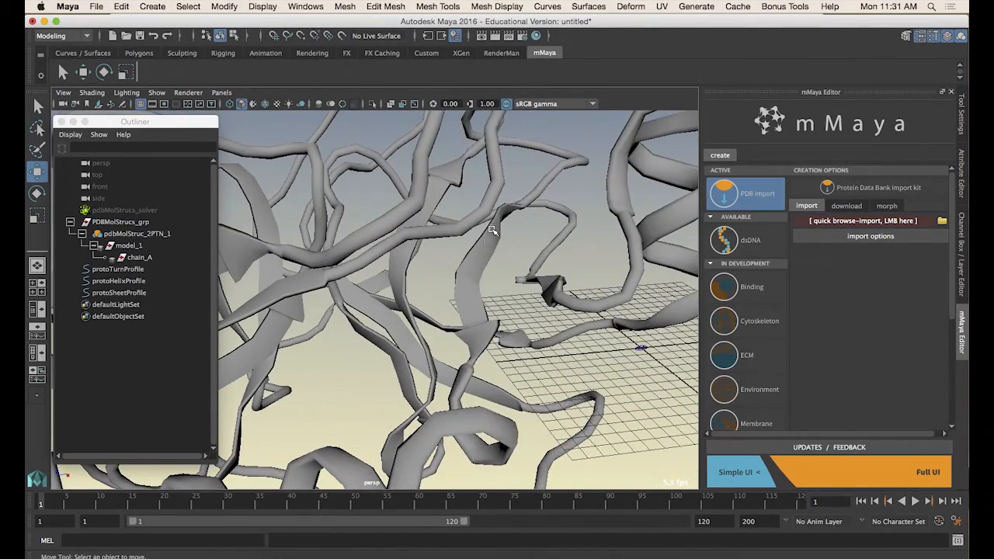
pyautogui.keyDown('alt'); pyautogui.moveTo(476, 303); pyautogui.dragTo(454, 314); pyautogui.keyUp('alt')
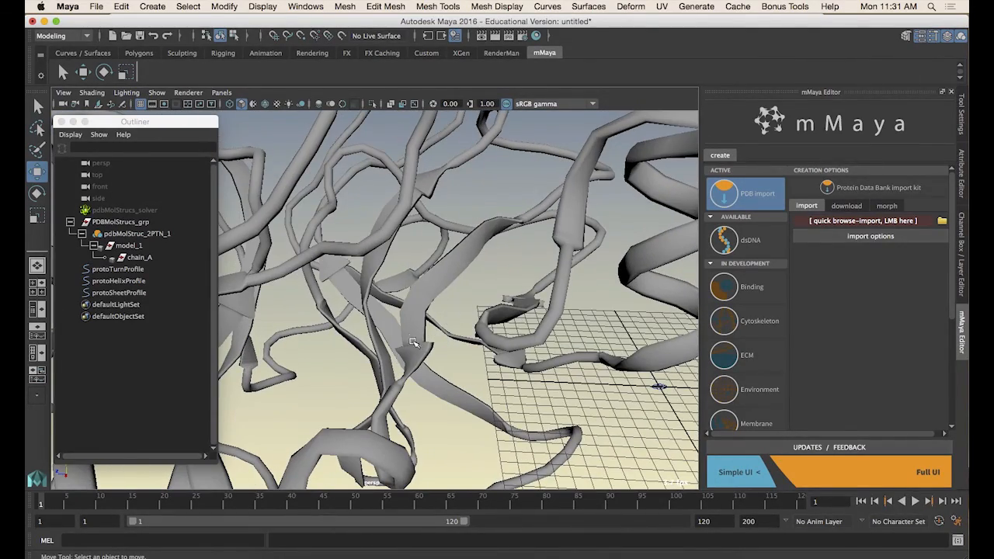
pyautogui.keyDown('alt'); pyautogui.moveTo(414, 342); pyautogui.dragTo(519, 199); pyautogui.keyUp('alt')
pyautogui.keyDown('alt'); pyautogui.moveTo(493, 268); pyautogui.dragTo(492, 440); pyautogui.keyUp('alt')
pyautogui.keyDown('alt'); pyautogui.moveTo(504, 373); pyautogui.dragTo(475, 219); pyautogui.keyUp('alt')
pyautogui.keyDown('alt'); pyautogui.moveTo(437, 334); pyautogui.dragTo(475, 354); pyautogui.keyUp('alt')
pyautogui.keyDown('alt'); pyautogui.moveTo(475, 354); pyautogui.dragTo(370, 263, button='right'); pyautogui.keyUp('alt')
pyautogui.keyDown('alt'); pyautogui.moveTo(371, 263); pyautogui.dragTo(377, 315); pyautogui.keyUp('alt')
pyautogui.keyDown('alt'); pyautogui.moveTo(377, 315); pyautogui.dragTo(393, 339, button='right'); pyautogui.keyUp('alt')
pyautogui.keyDown('alt'); pyautogui.moveTo(393, 339); pyautogui.dragTo(422, 329); pyautogui.keyUp('alt')
# Select chain_A and toggle its backbone tube visibility on and off again
pyautogui.click(509, 261)
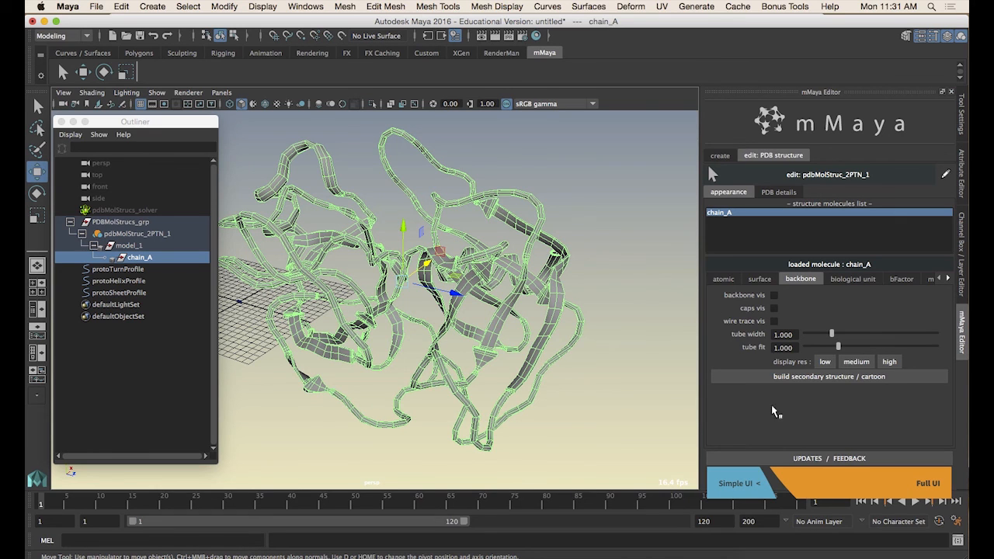
pyautogui.click(774, 295)
pyautogui.click(774, 297)
pyautogui.click(774, 296)
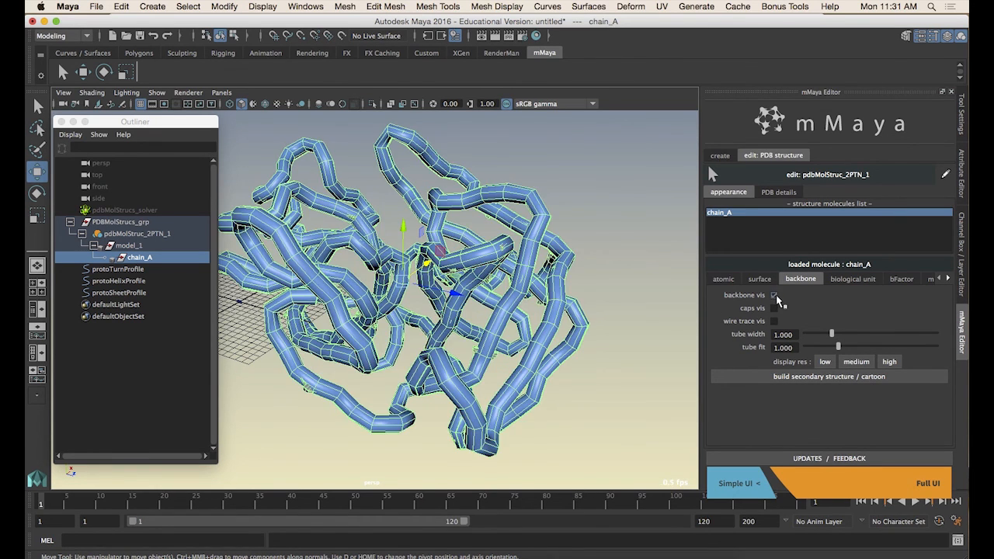
pyautogui.click(774, 297)
# Select the object on the cartoon in the viewport and delete it
pyautogui.click(552, 316)
pyautogui.click(552, 315)
pyautogui.press('Delete')
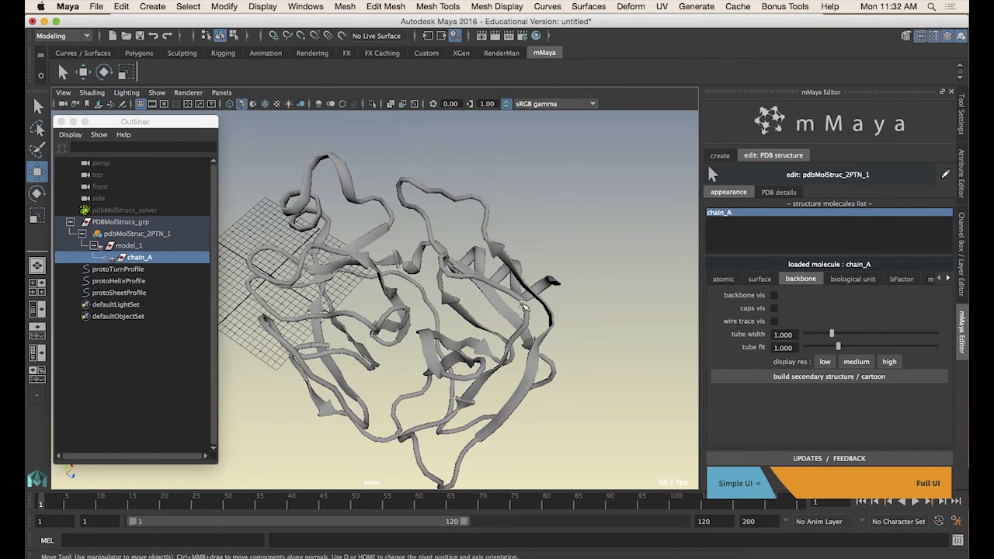
# Reselect chain_A and open its biological unit settings
pyautogui.click(523, 299)
pyautogui.keyDown('alt'); pyautogui.moveTo(572, 343); pyautogui.dragTo(524, 338, button='right'); pyautogui.keyUp('alt')
pyautogui.keyDown('alt'); pyautogui.moveTo(525, 338); pyautogui.dragTo(536, 330); pyautogui.keyUp('alt')
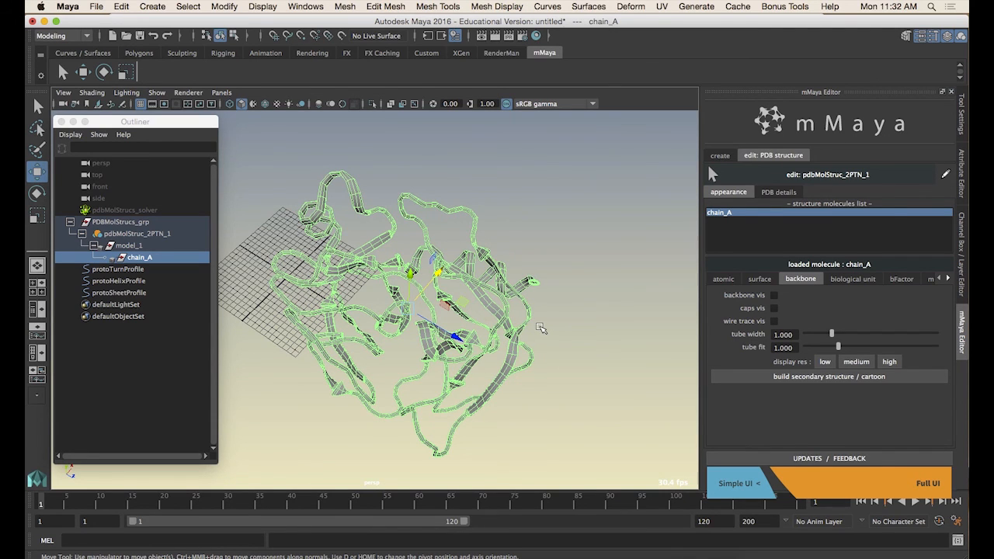
pyautogui.click(848, 280)
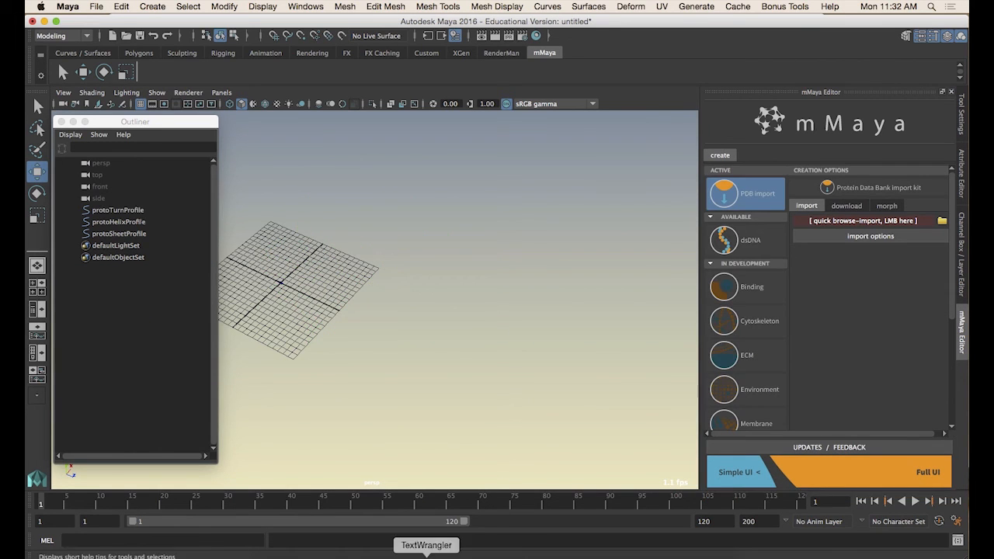
# Switch to Chrome and search the RCSB PDB site for viral capsid
pyautogui.click(378, 550)
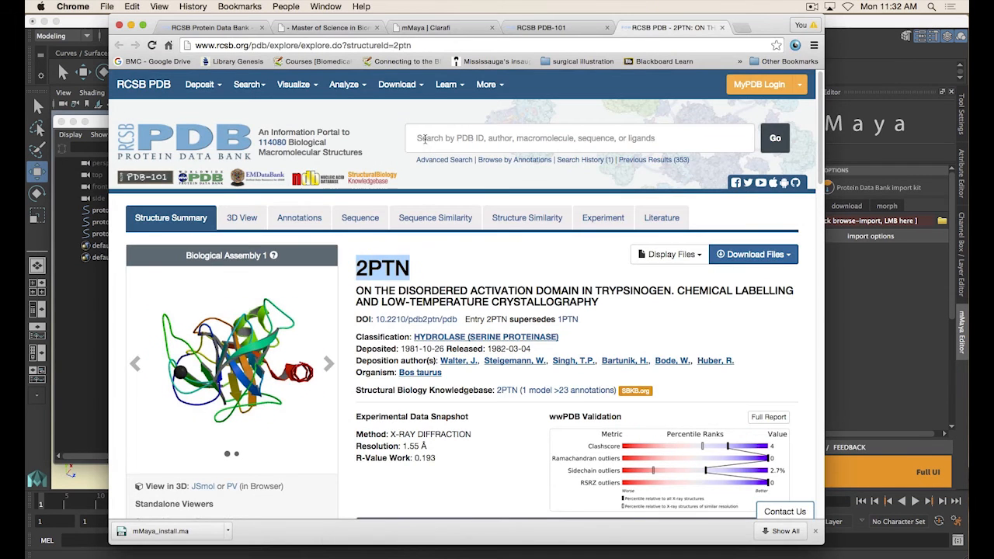
pyautogui.click(463, 137)
pyautogui.write('viral ca')
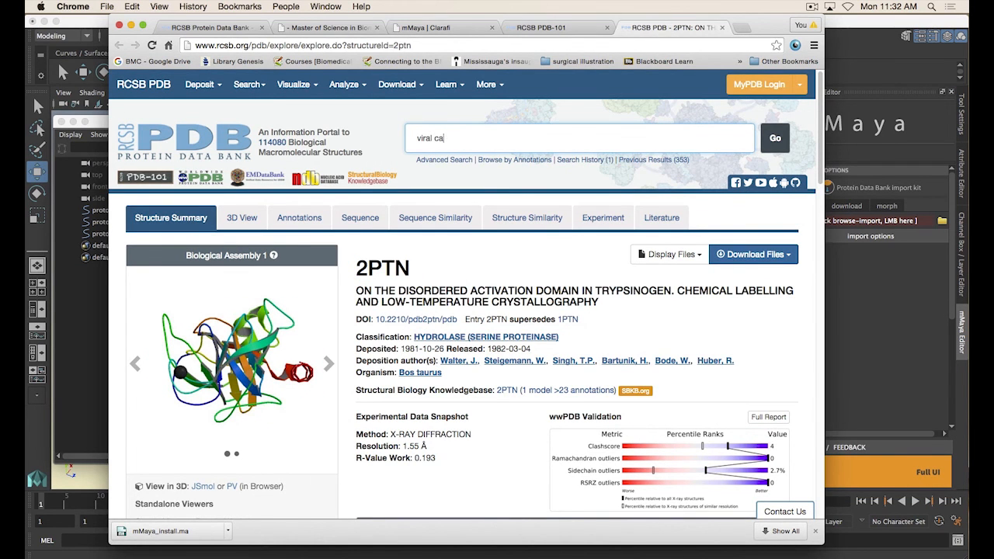
pyautogui.write('psid')
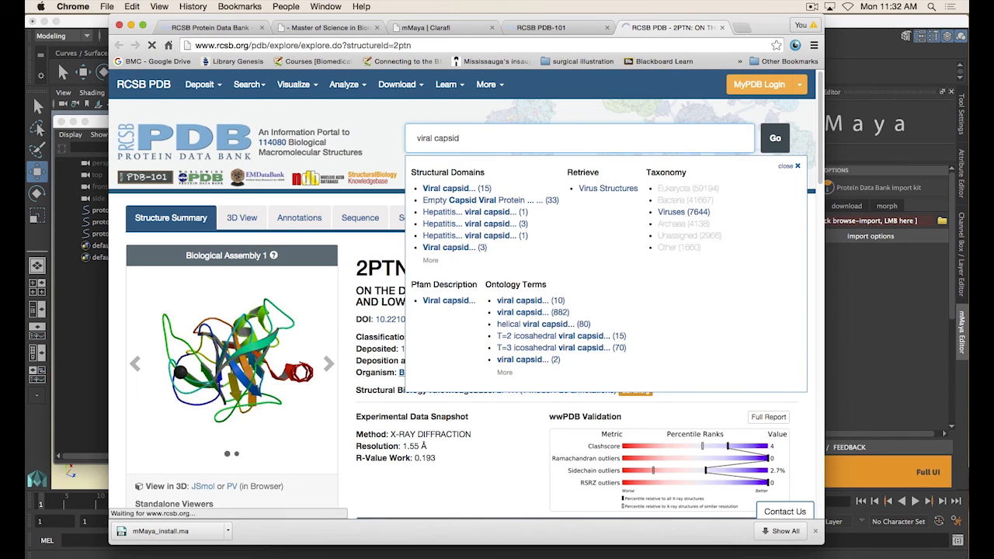
pyautogui.press('Return')
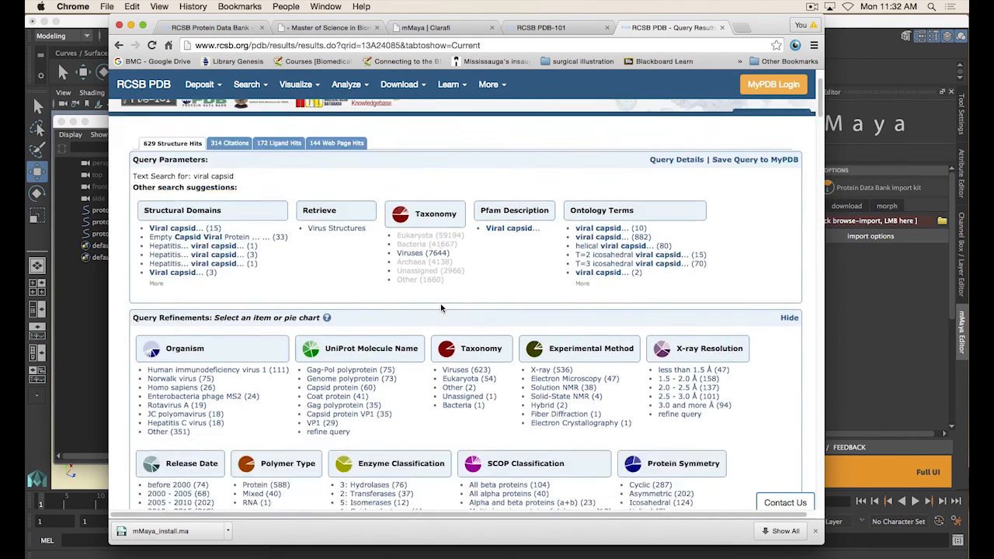
# Open the related Parvoviruses Molecule of the Month article and locate its PDB entry 1fpv
pyautogui.scroll(-5, 275, 378)
pyautogui.scroll(3, 431, 362)
pyautogui.scroll(-4, 466, 356)
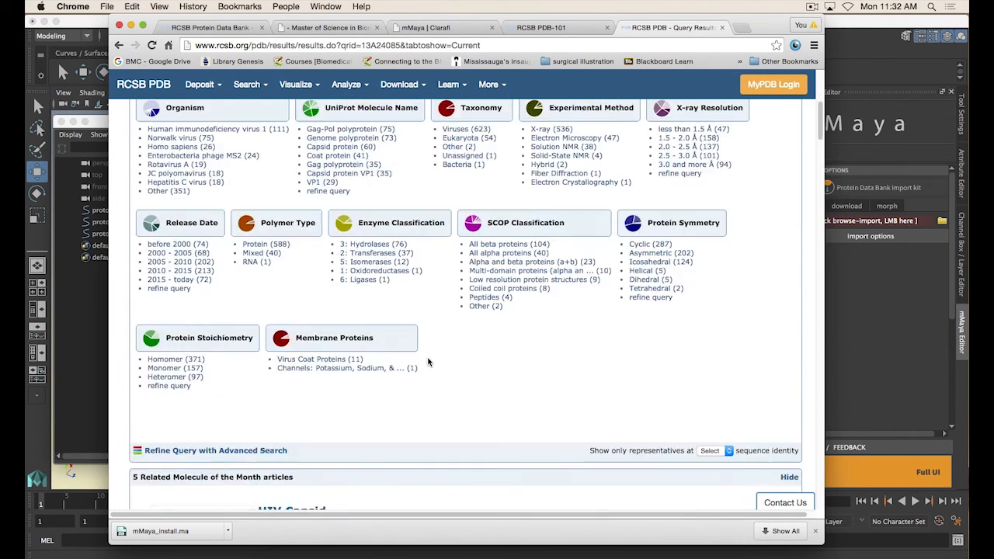
pyautogui.click(715, 396)
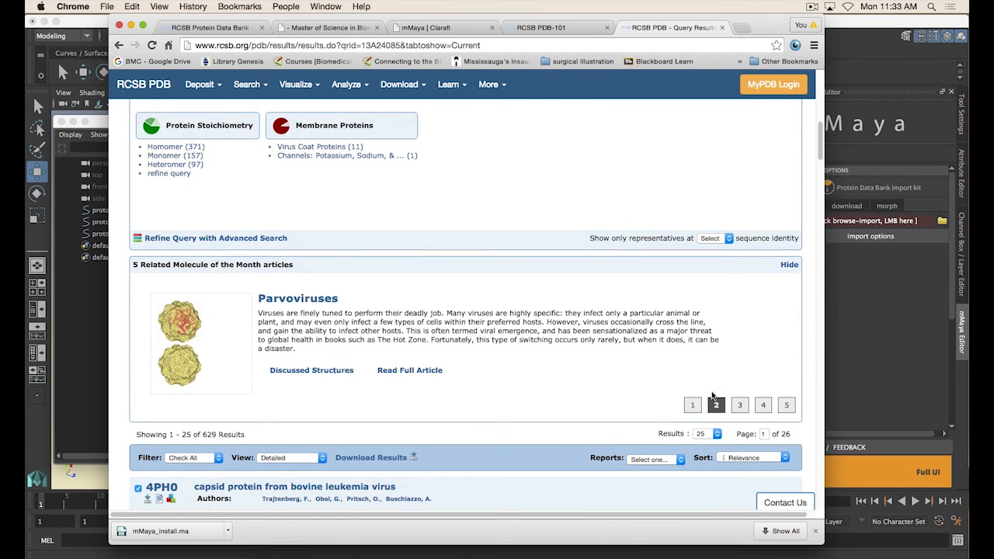
pyautogui.click(289, 301)
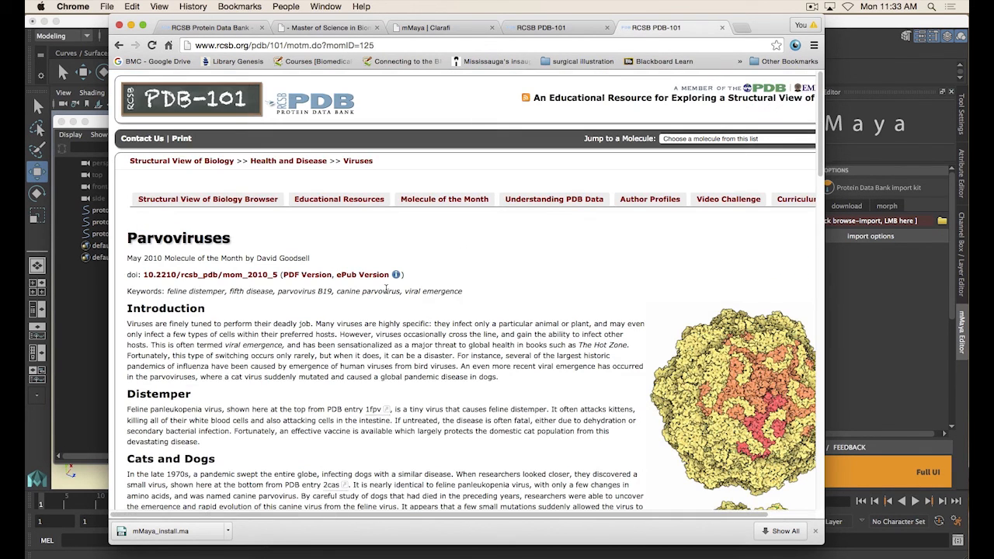
pyautogui.scroll(-1, 403, 300)
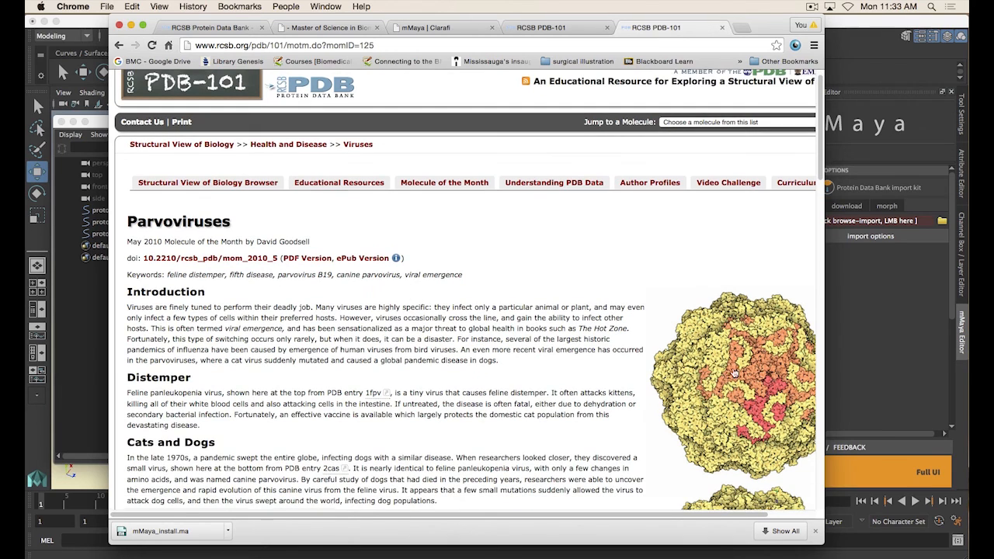
pyautogui.moveTo(373, 396)
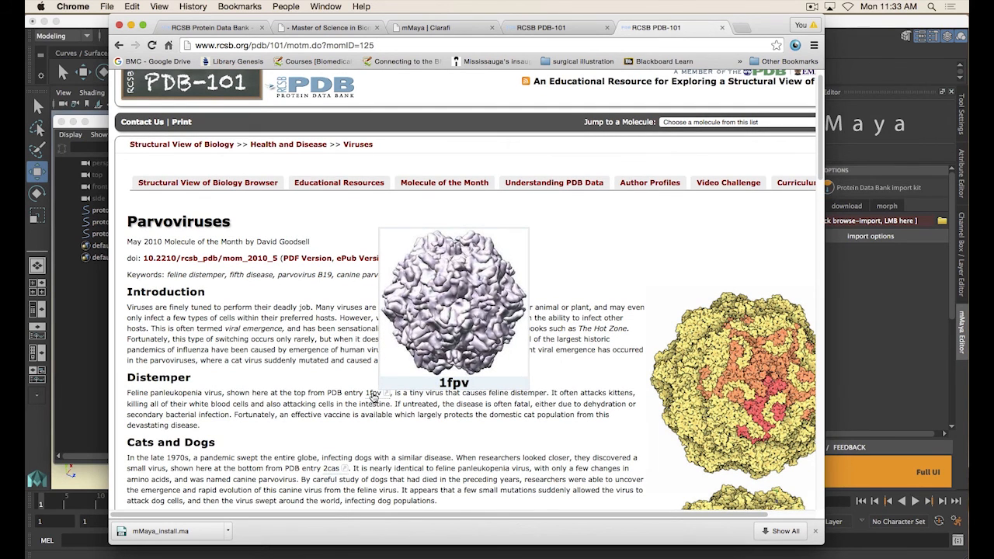
# Back in Maya, download and import PDB entry 1fpv with the mMaya PDB import kit
pyautogui.click(846, 205)
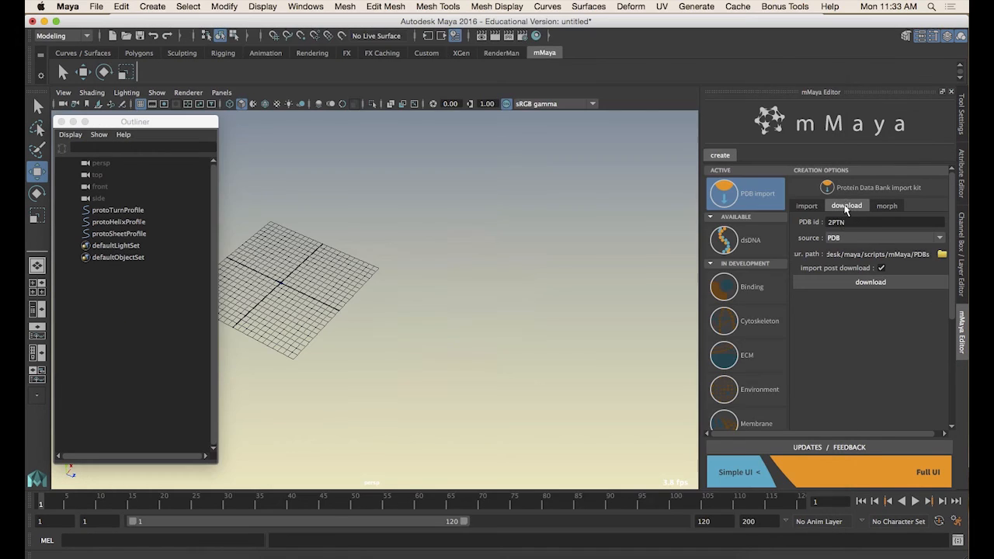
pyautogui.doubleClick(858, 220)
pyautogui.write('1fpv')
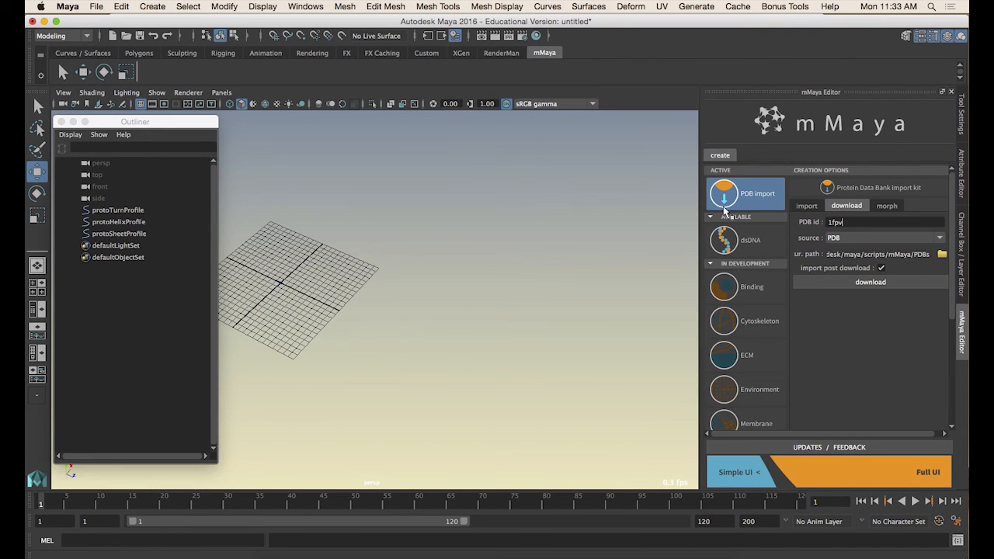
pyautogui.click(871, 283)
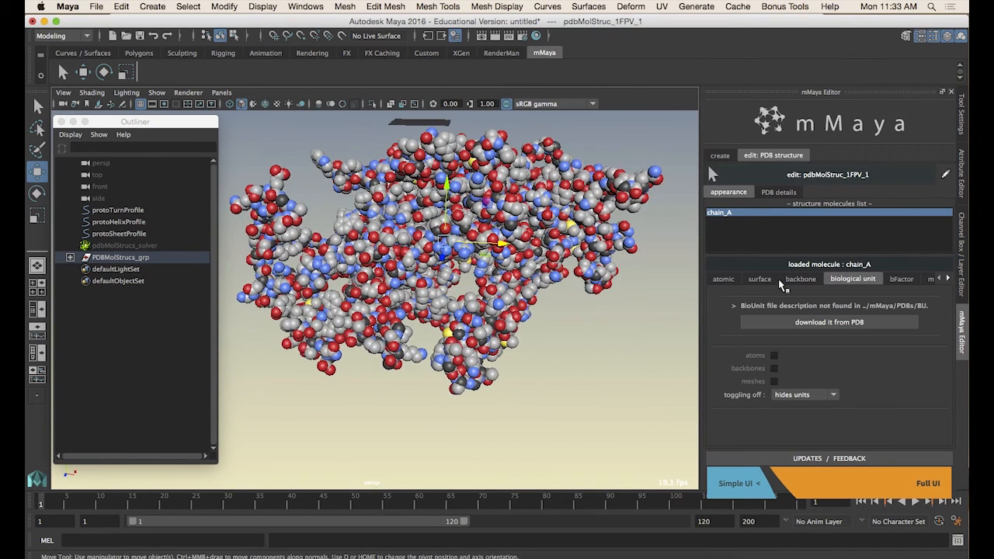
# Turn on chain_A's surface mesh and apply the medium surface preset
pyautogui.click(764, 281)
pyautogui.click(774, 295)
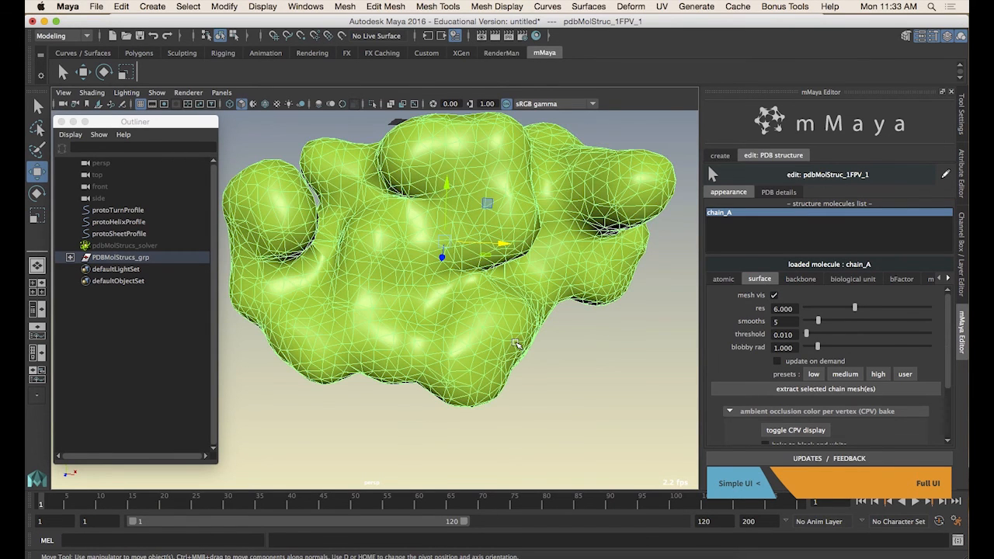
pyautogui.click(850, 377)
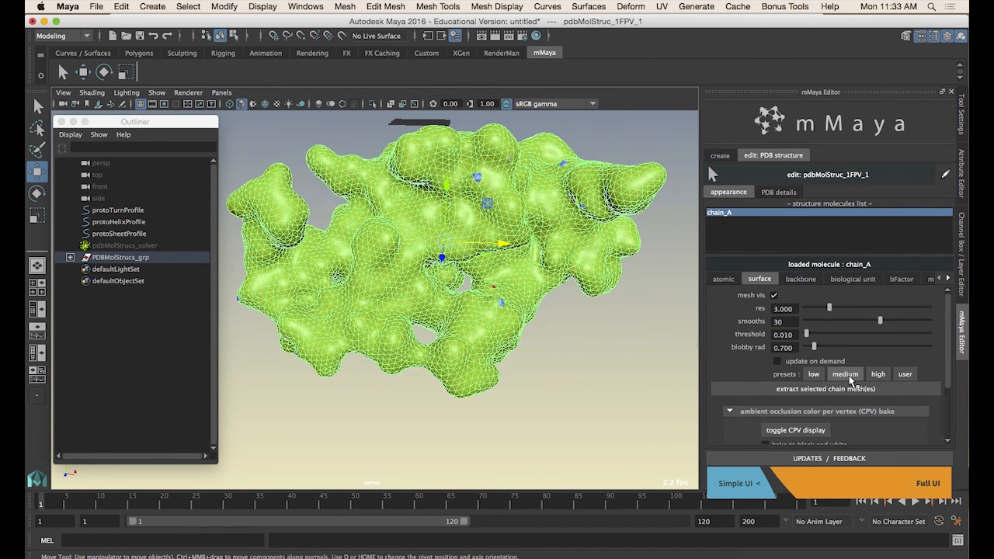
# Turn off atom visibility for chain_A on the atomic settings
pyautogui.click(733, 283)
pyautogui.click(774, 297)
pyautogui.keyDown('alt'); pyautogui.moveTo(555, 353); pyautogui.dragTo(619, 371); pyautogui.keyUp('alt')
pyautogui.click(512, 371)
pyautogui.keyDown('alt'); pyautogui.moveTo(512, 370); pyautogui.dragTo(513, 315); pyautogui.keyUp('alt')
pyautogui.click(522, 317)
# Switch to Chrome and read through the Parvoviruses article's capsid images
pyautogui.press('super+Tab')
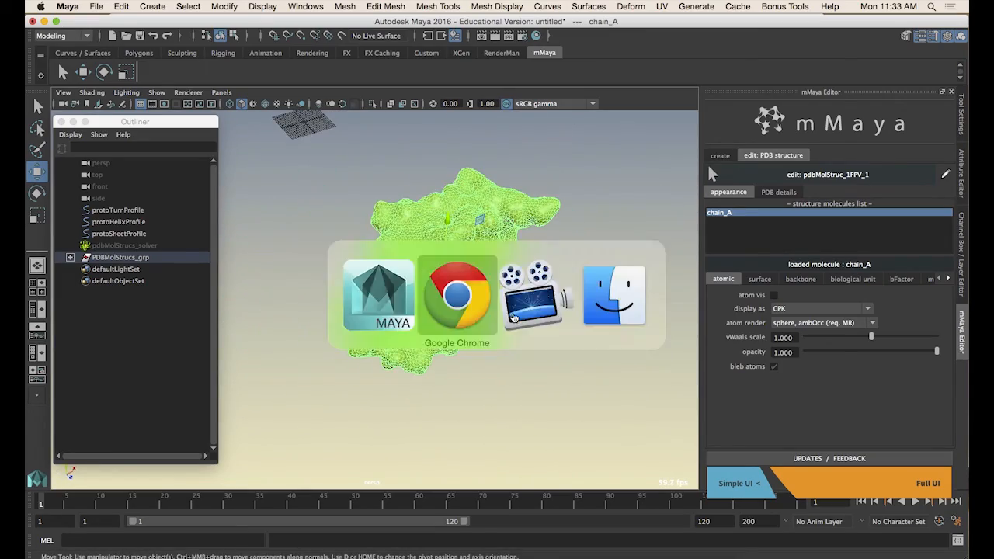
pyautogui.scroll(-1, 715, 371)
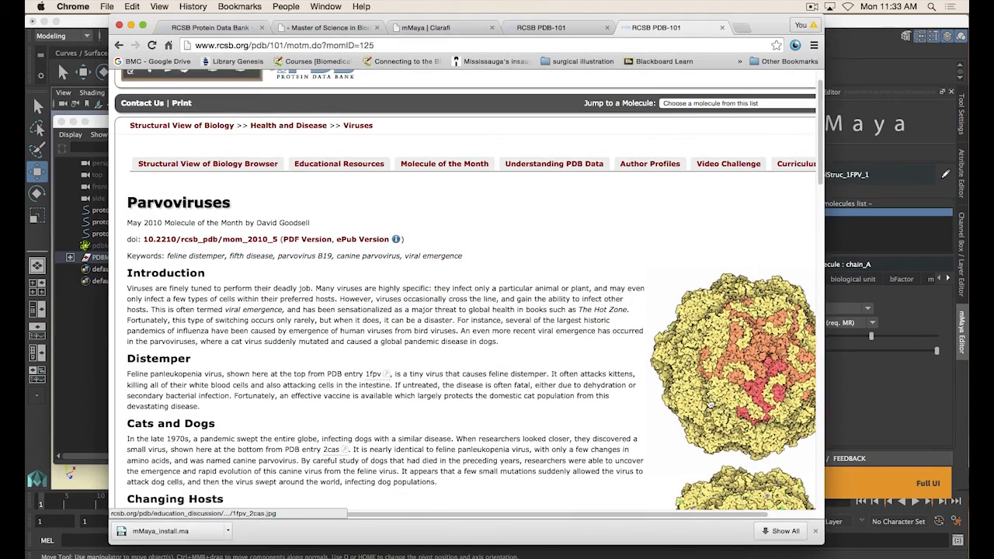
pyautogui.scroll(-5, 784, 404)
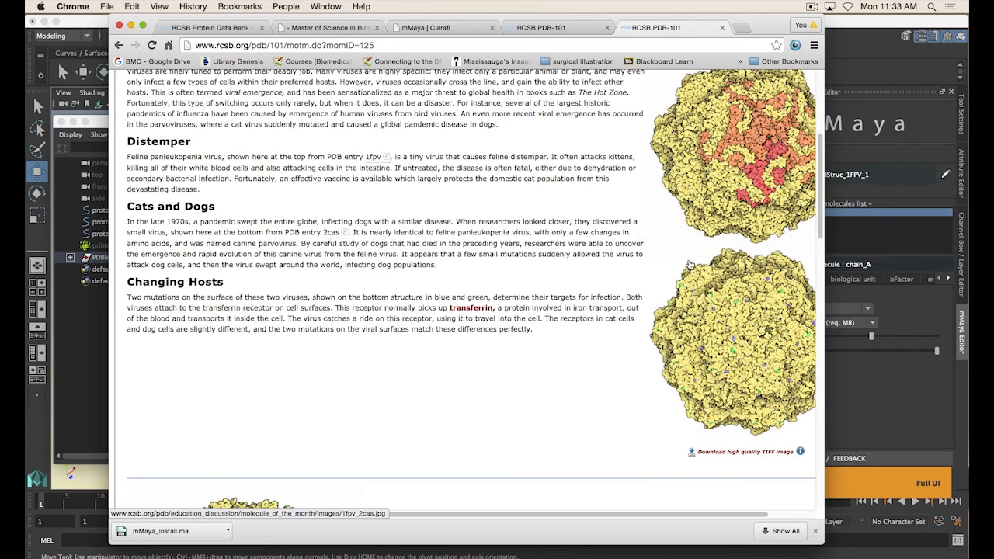
pyautogui.scroll(-5, 665, 269)
pyautogui.scroll(10, 616, 273)
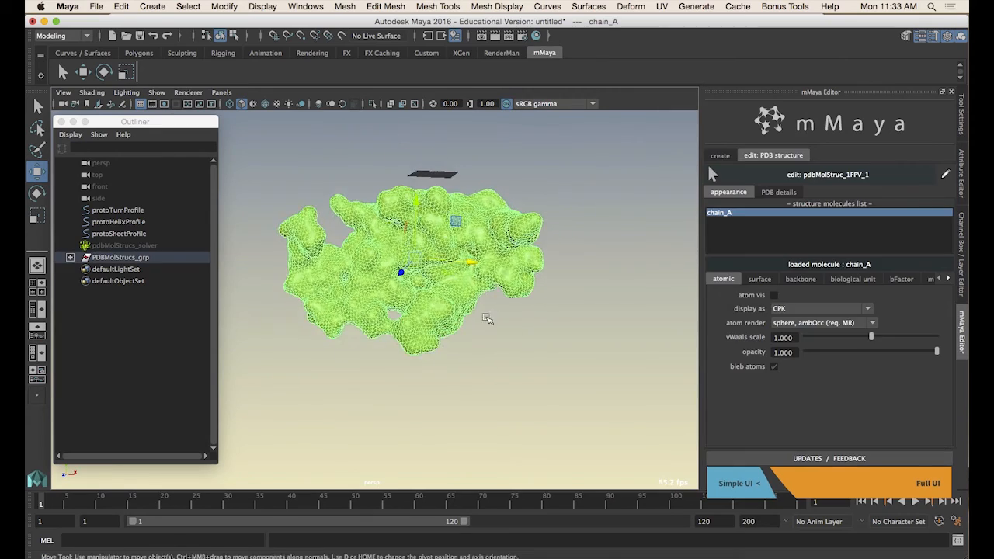
# Download the biological unit description from PDB and display the biological unit meshes
pyautogui.scroll(3, 486, 319)
pyautogui.keyDown('alt'); pyautogui.moveTo(486, 318); pyautogui.dragTo(378, 229); pyautogui.keyUp('alt')
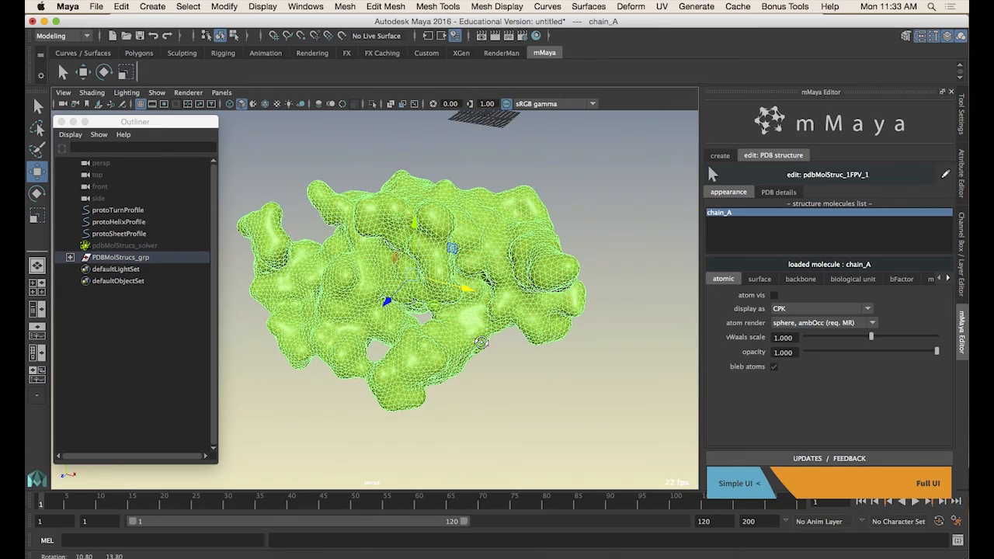
pyautogui.click(871, 280)
pyautogui.keyDown('alt'); pyautogui.moveTo(493, 359); pyautogui.dragTo(642, 362); pyautogui.keyUp('alt')
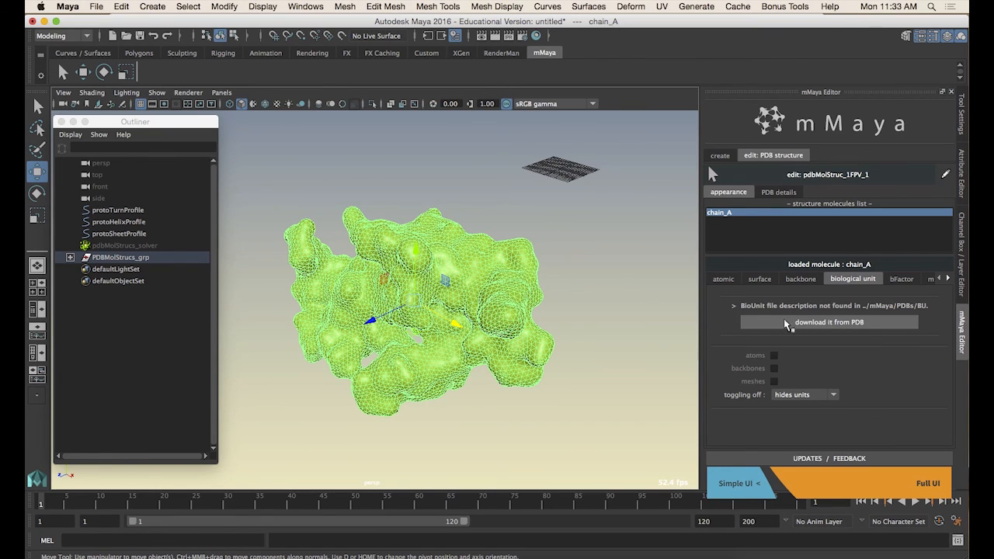
pyautogui.click(820, 324)
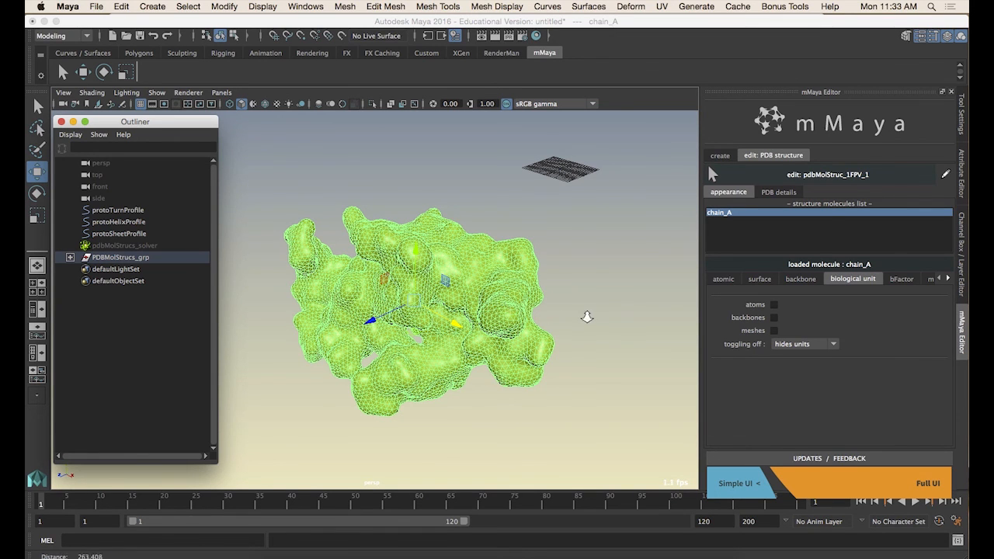
pyautogui.keyDown('alt'); pyautogui.moveTo(586, 315); pyautogui.dragTo(567, 307); pyautogui.keyUp('alt')
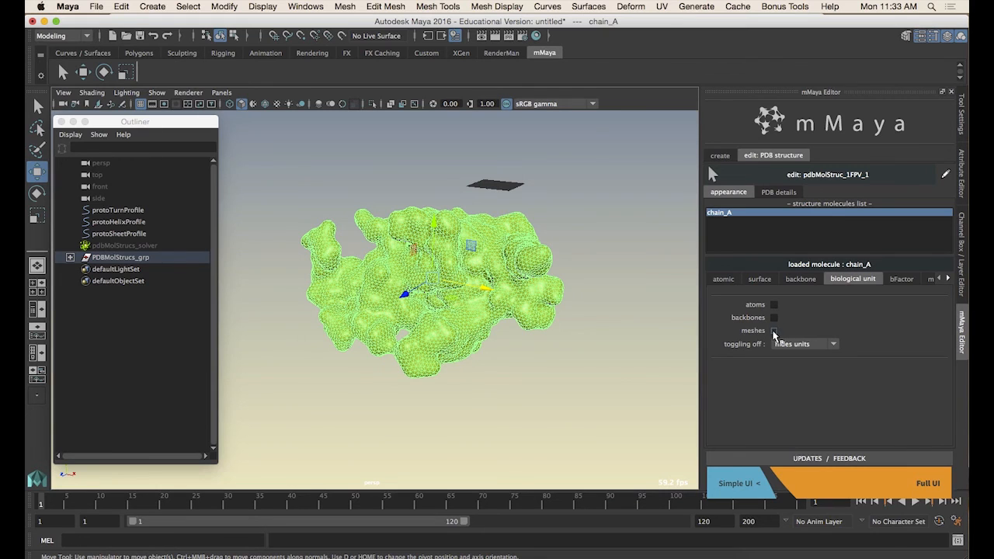
pyautogui.click(774, 330)
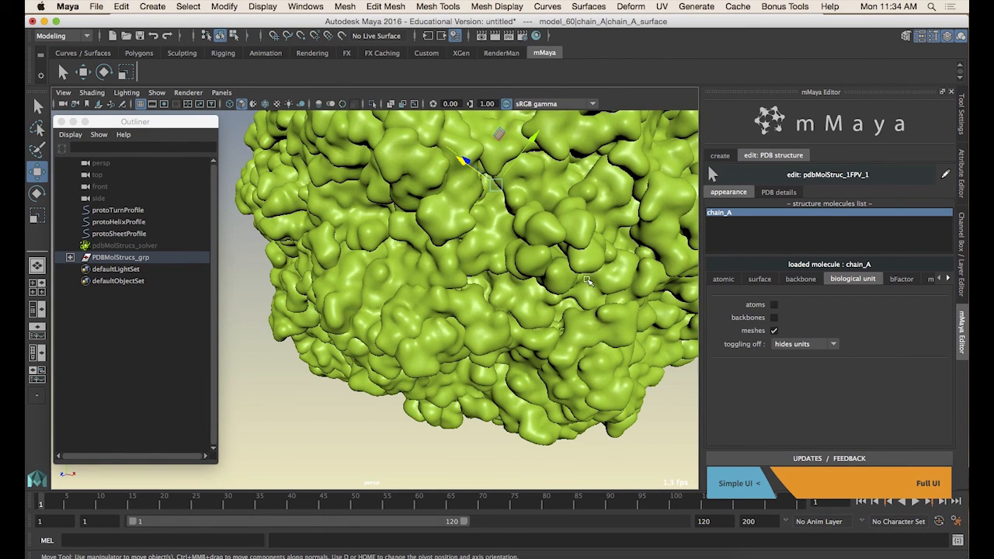
# Orbit around the assembled capsid surface to examine it
pyautogui.keyDown('alt'); pyautogui.moveTo(548, 292); pyautogui.dragTo(396, 290, button='right'); pyautogui.keyUp('alt')
pyautogui.keyDown('alt'); pyautogui.moveTo(396, 290); pyautogui.dragTo(388, 268); pyautogui.keyUp('alt')
pyautogui.keyDown('alt'); pyautogui.moveTo(388, 268); pyautogui.dragTo(508, 330, button='middle'); pyautogui.keyUp('alt')
pyautogui.keyDown('alt'); pyautogui.moveTo(509, 330); pyautogui.dragTo(515, 313); pyautogui.keyUp('alt')
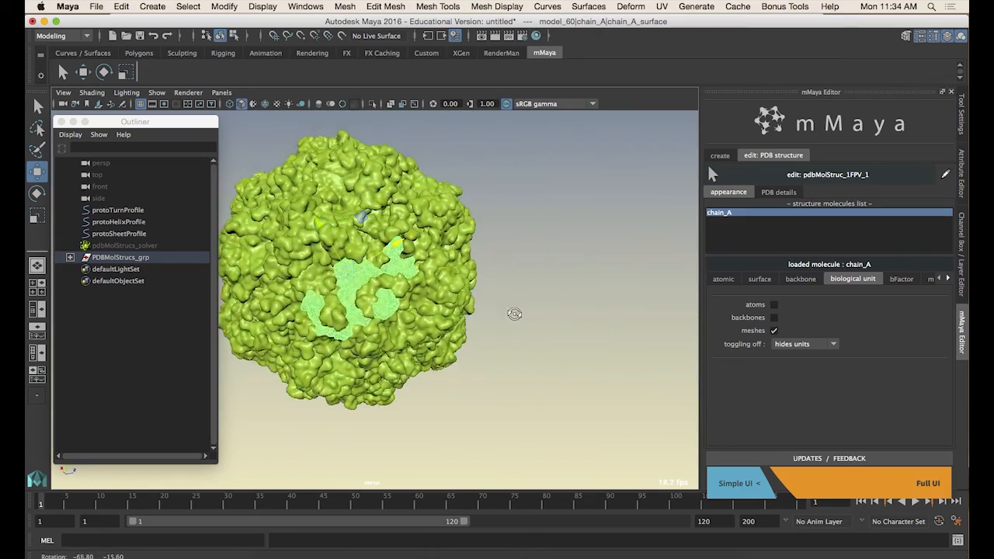
pyautogui.keyDown('alt'); pyautogui.moveTo(515, 313); pyautogui.dragTo(483, 331, button='right'); pyautogui.keyUp('alt')
pyautogui.keyDown('alt'); pyautogui.moveTo(483, 331); pyautogui.dragTo(575, 360, button='middle'); pyautogui.keyUp('alt')
pyautogui.click(610, 368)
pyautogui.keyDown('alt'); pyautogui.moveTo(550, 356); pyautogui.dragTo(505, 346); pyautogui.keyUp('alt')
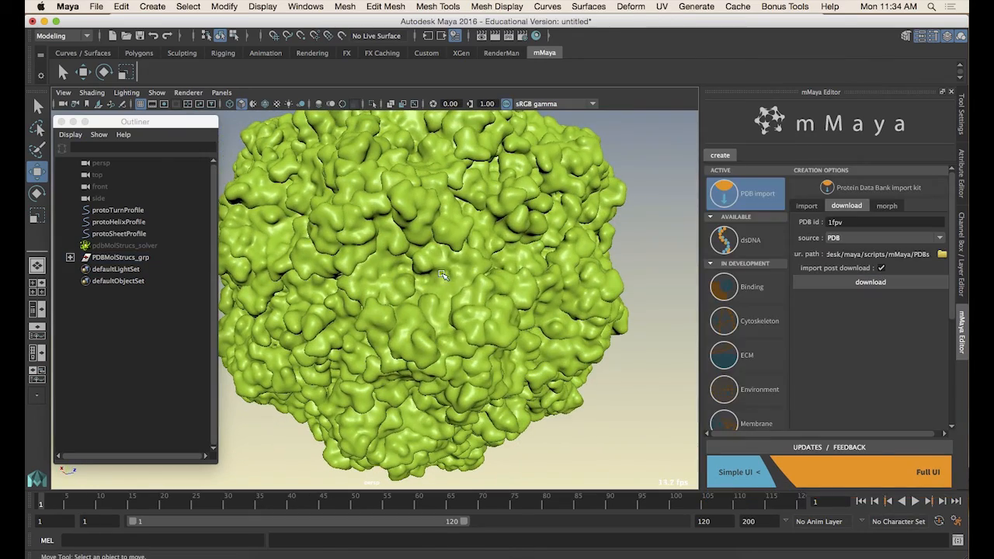
# Switch the capsid surface into vertex mode and inspect its vertices up close
pyautogui.click(462, 286)
pyautogui.keyDown('alt'); pyautogui.moveTo(463, 286); pyautogui.dragTo(457, 279); pyautogui.keyUp('alt')
pyautogui.rightClick(449, 266)
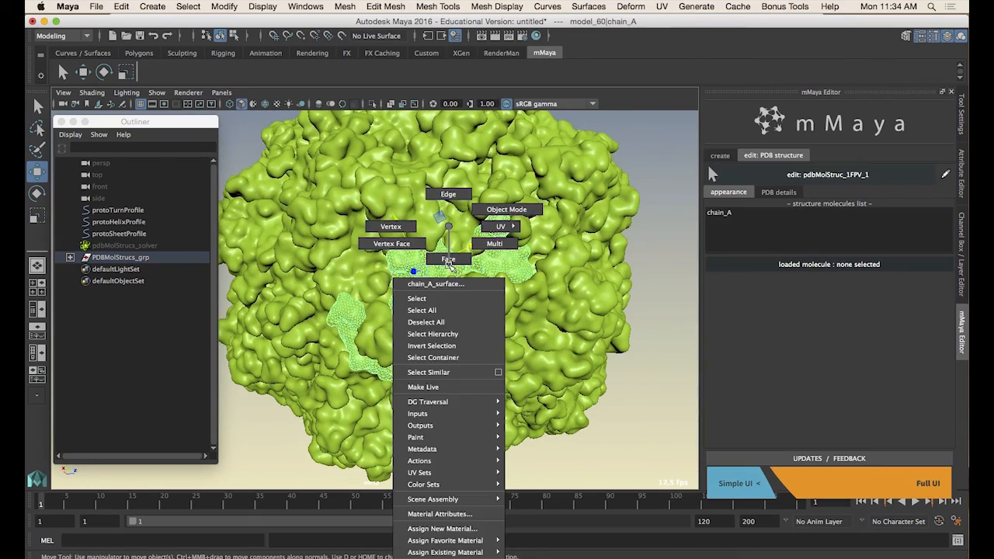
pyautogui.click(398, 226)
pyautogui.click(421, 272)
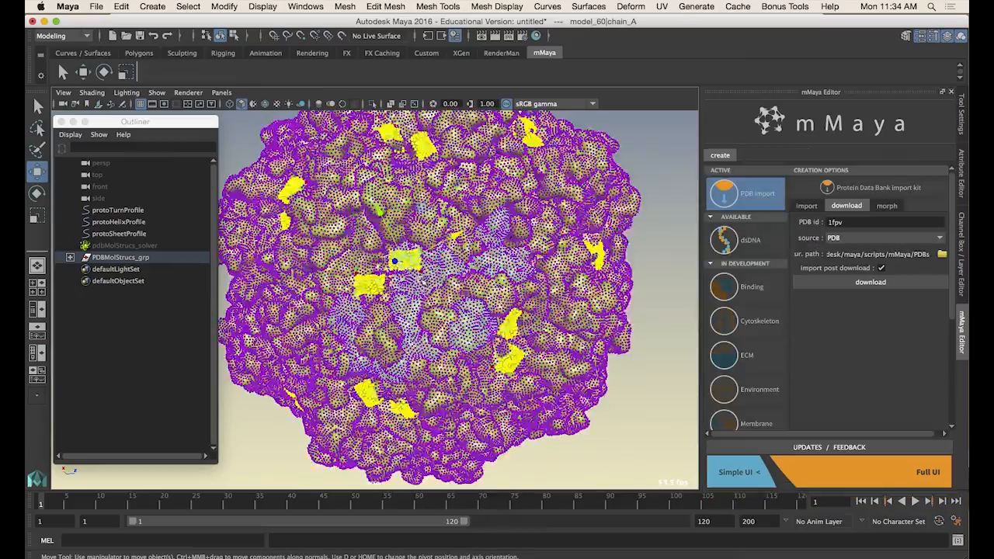
pyautogui.keyDown('alt'); pyautogui.moveTo(427, 279); pyautogui.dragTo(519, 286); pyautogui.keyUp('alt')
pyautogui.scroll(5, 448, 289)
pyautogui.click(425, 284)
pyautogui.scroll(-10, 426, 284)
pyautogui.scroll(10, 559, 291)
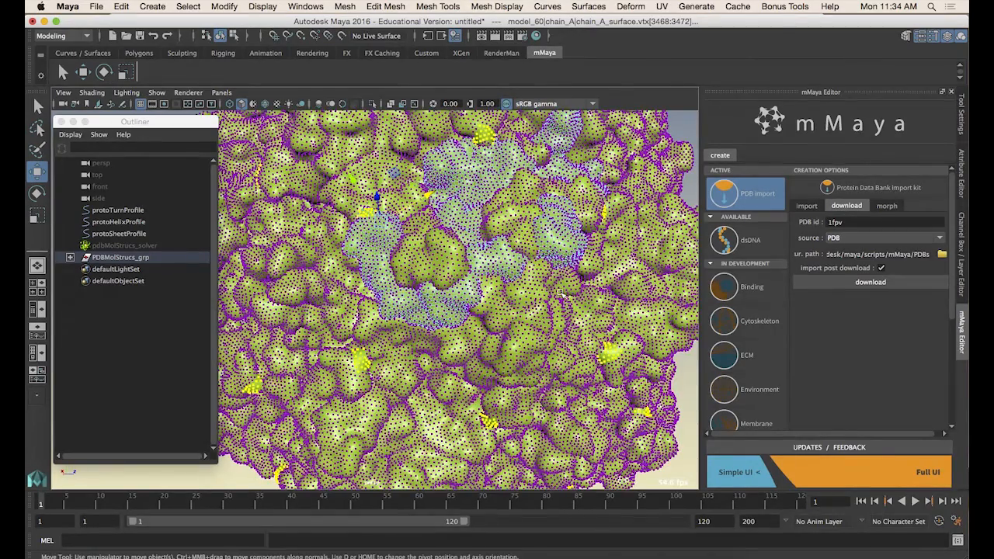
pyautogui.moveTo(472, 225); pyautogui.dragTo(537, 205, button='right')
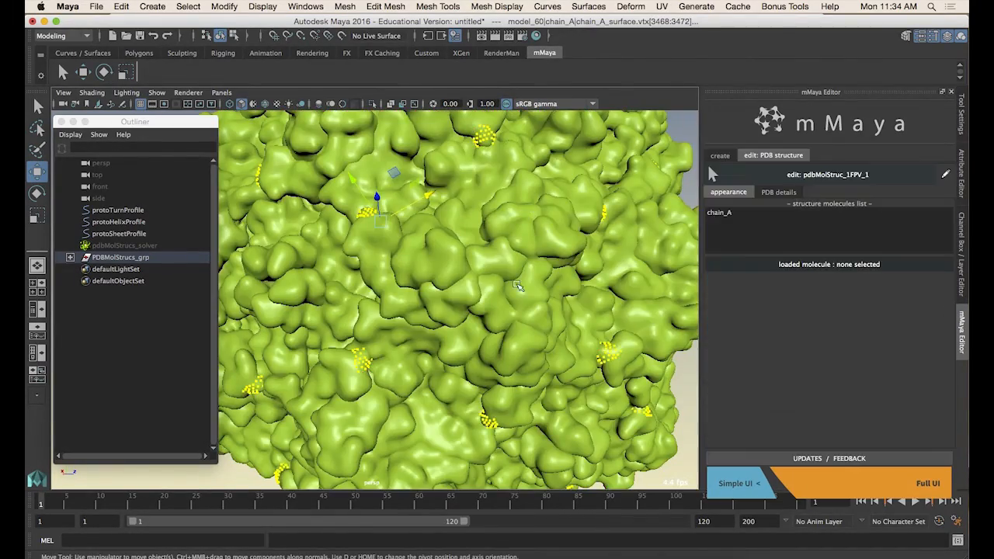
pyautogui.scroll(-10, 505, 264)
pyautogui.click(504, 334)
pyautogui.keyDown('alt'); pyautogui.moveTo(473, 340); pyautogui.dragTo(417, 327); pyautogui.keyUp('alt')
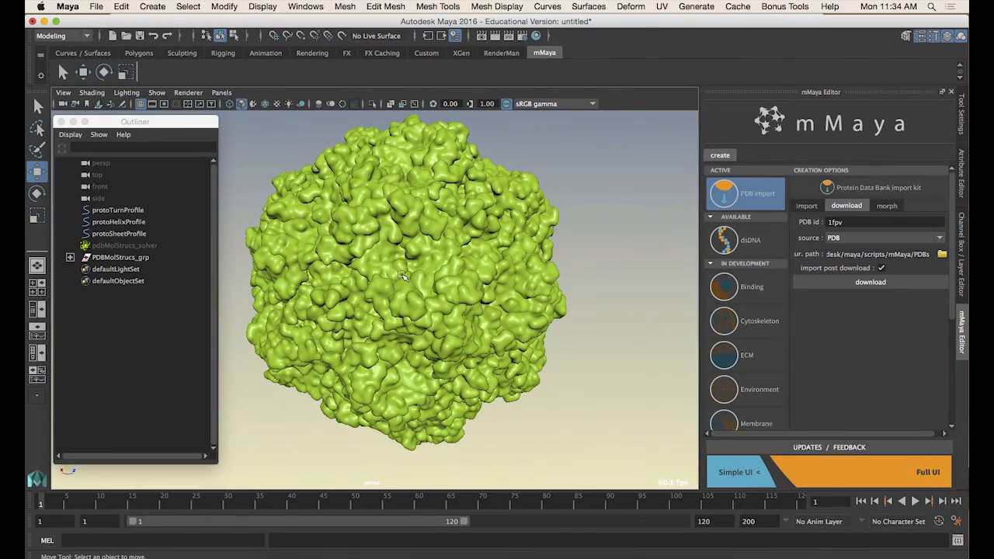
# Select the chain_A surface on the capsid and view its PDB details
pyautogui.click(427, 270)
pyautogui.keyDown('alt'); pyautogui.moveTo(515, 328); pyautogui.dragTo(529, 334); pyautogui.keyUp('alt')
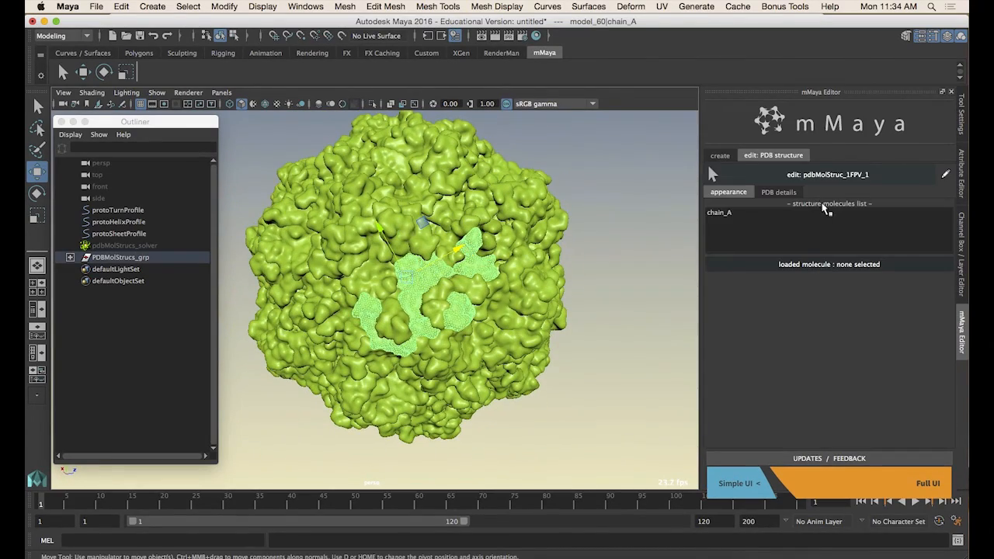
pyautogui.click(778, 192)
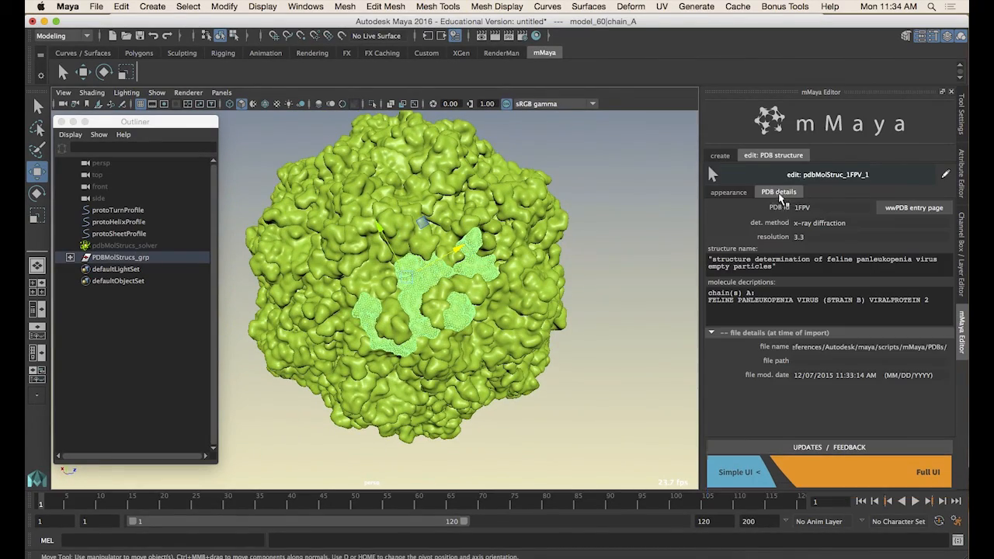
# Select the PDBMolStrucs_grp group, set toggling off to hides units, and toggle the biological unit meshes off and on
pyautogui.click(124, 259)
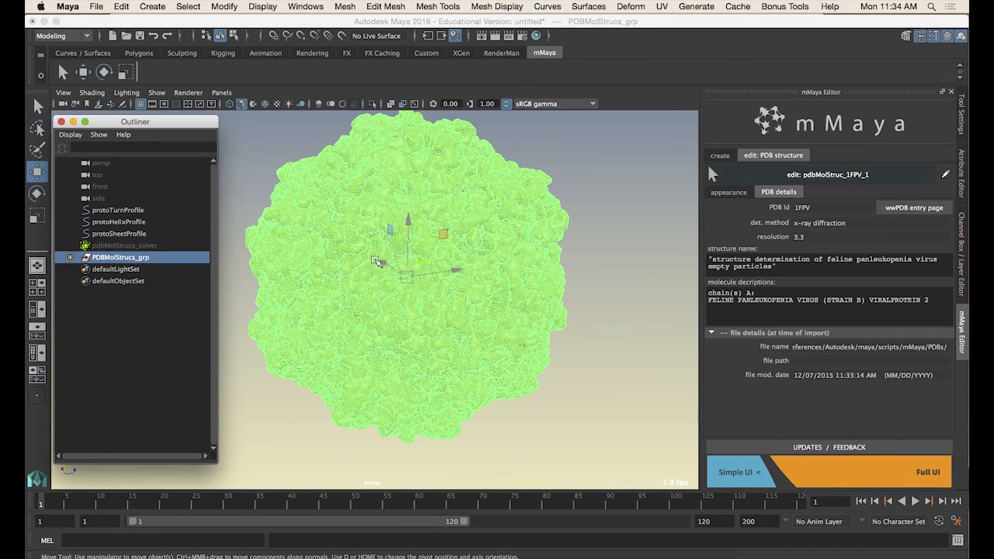
pyautogui.click(742, 193)
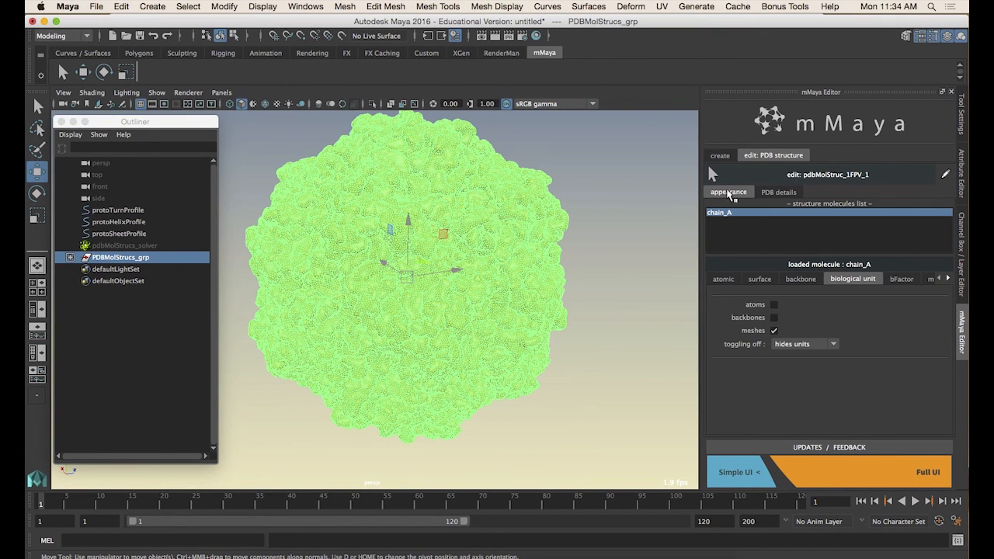
pyautogui.click(829, 345)
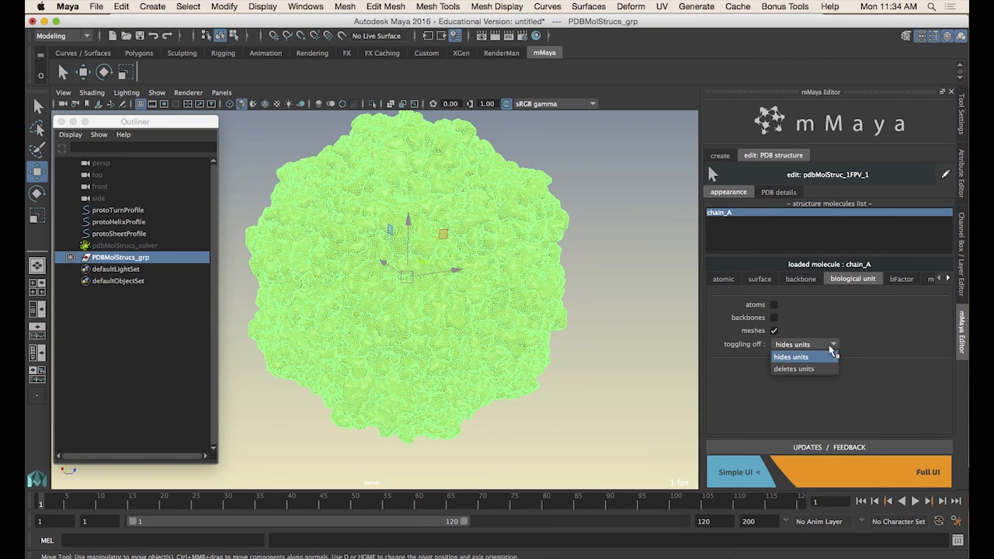
pyautogui.click(823, 351)
pyautogui.click(774, 331)
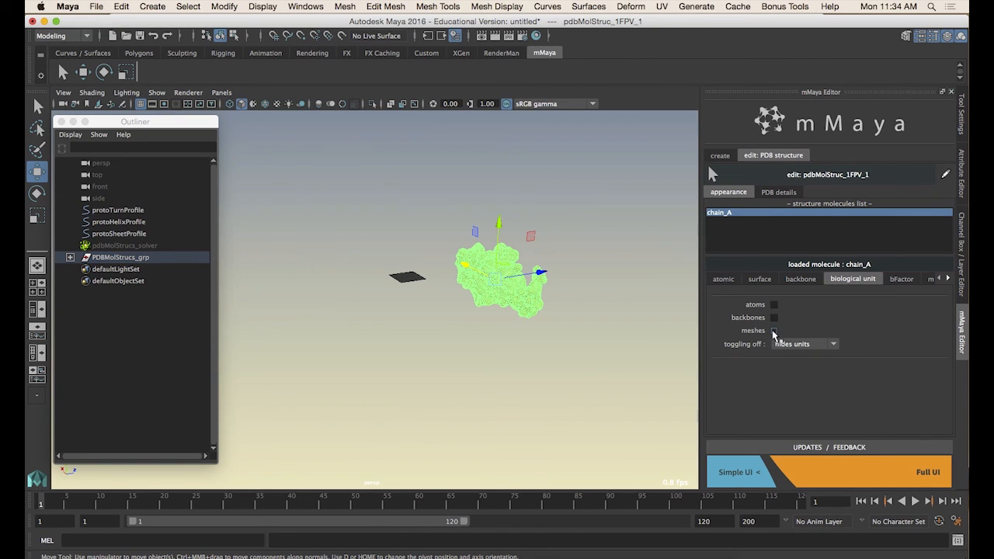
pyautogui.click(774, 331)
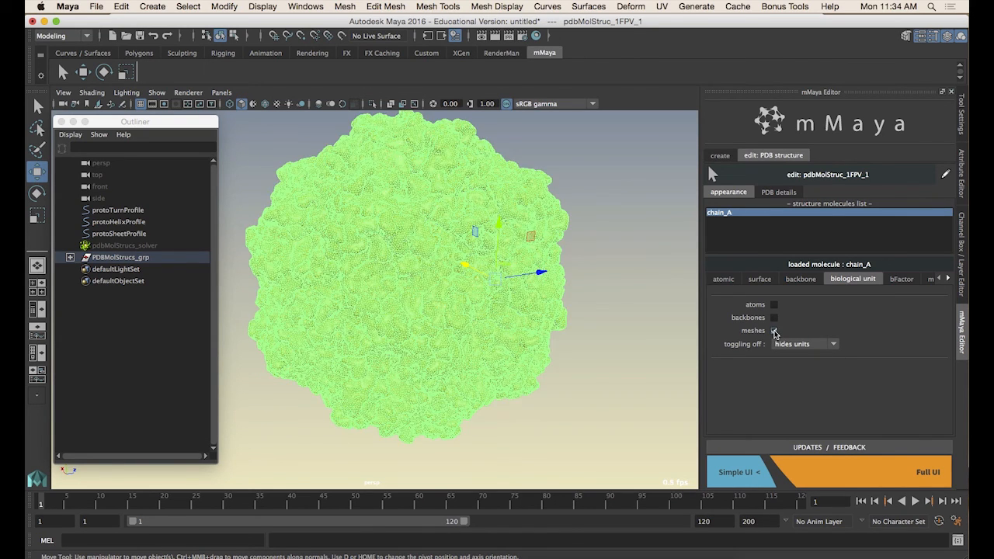
pyautogui.click(774, 331)
pyautogui.click(774, 331)
# Set toggling off to deletes units and toggle the biological unit meshes off and back on
pyautogui.click(806, 345)
pyautogui.click(801, 362)
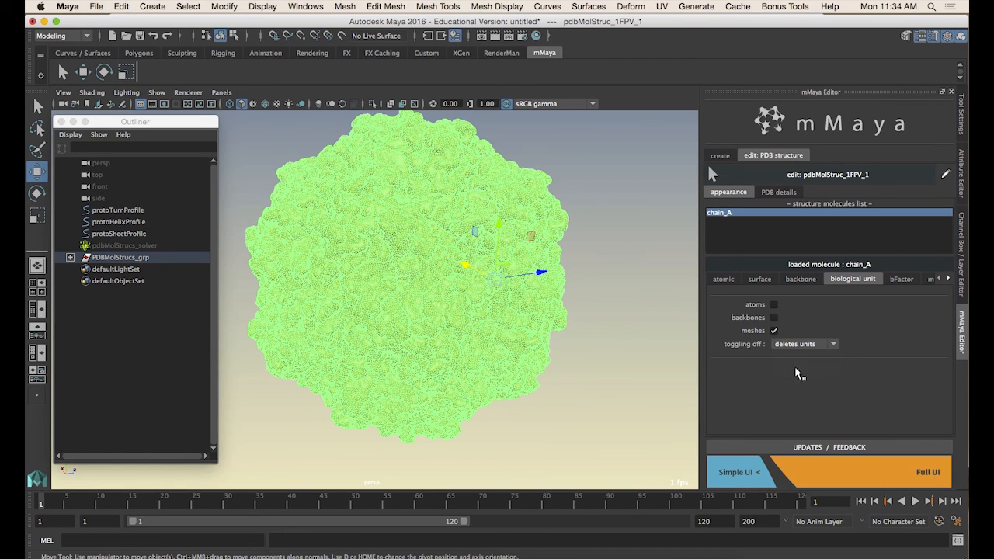
pyautogui.click(774, 331)
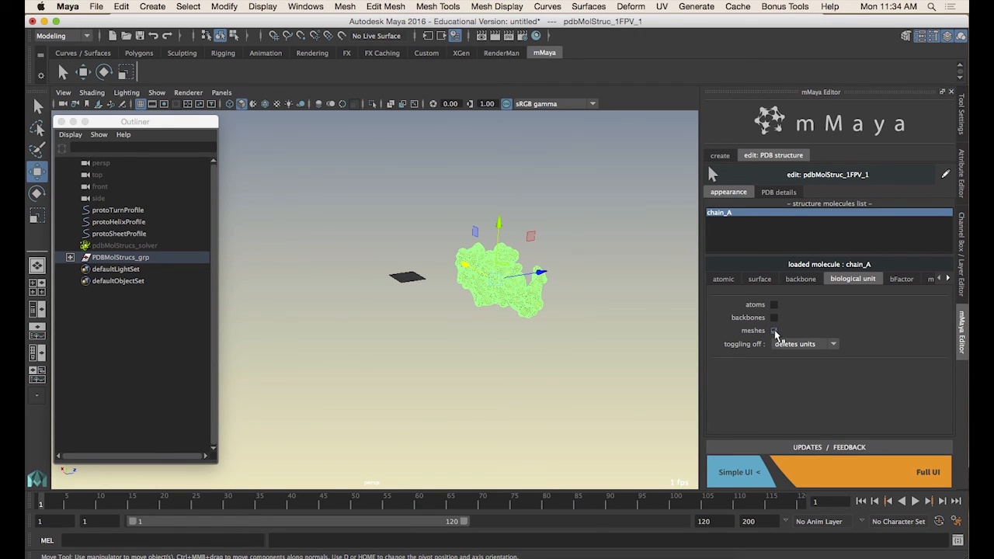
pyautogui.click(774, 331)
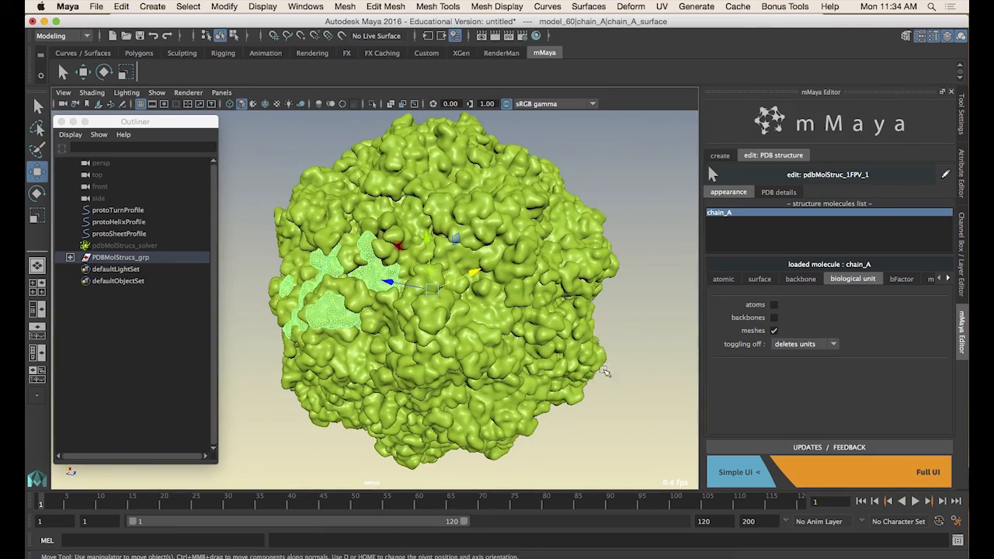
# Select the capsid and view its bFactor and morph appearance options
pyautogui.click(618, 346)
pyautogui.keyDown('alt'); pyautogui.moveTo(557, 355); pyautogui.dragTo(509, 355); pyautogui.keyUp('alt')
pyautogui.scroll(-5, 508, 354)
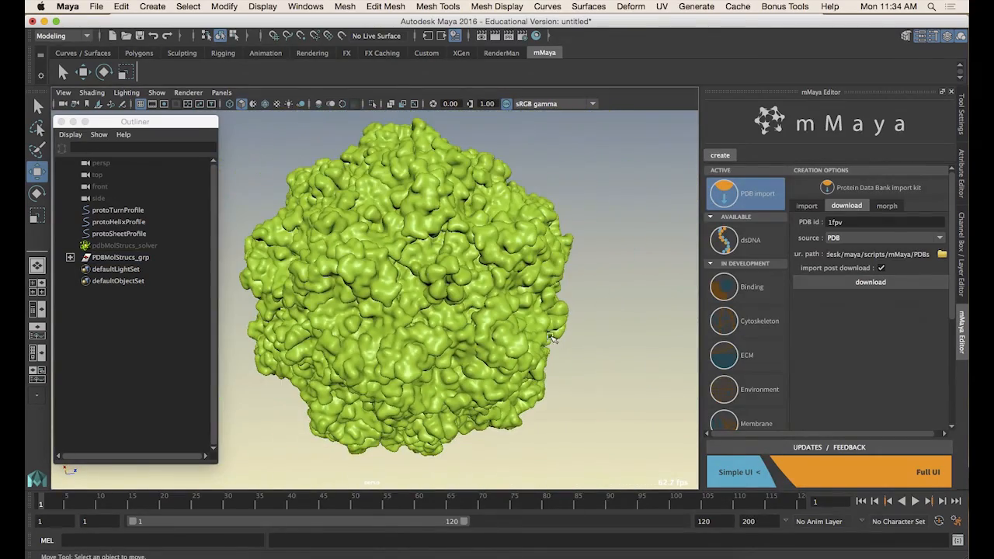
pyautogui.click(426, 278)
pyautogui.click(886, 282)
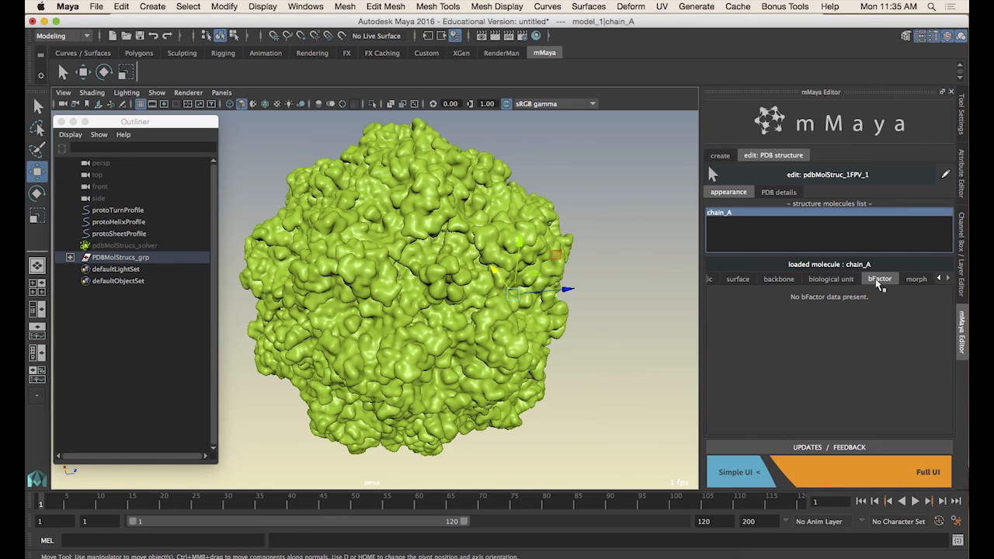
pyautogui.click(917, 282)
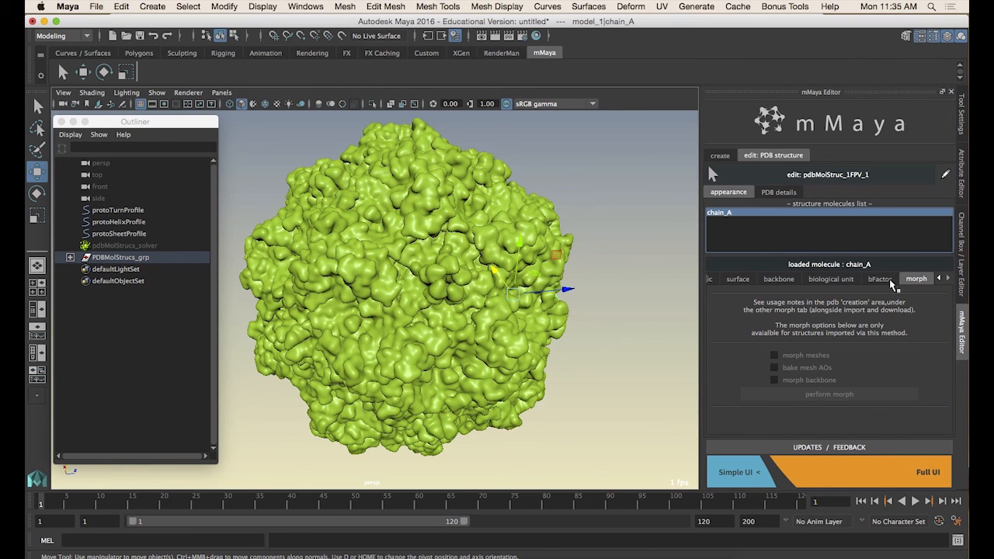
# Open the morph creation options and read through the morph process notes
pyautogui.click(722, 156)
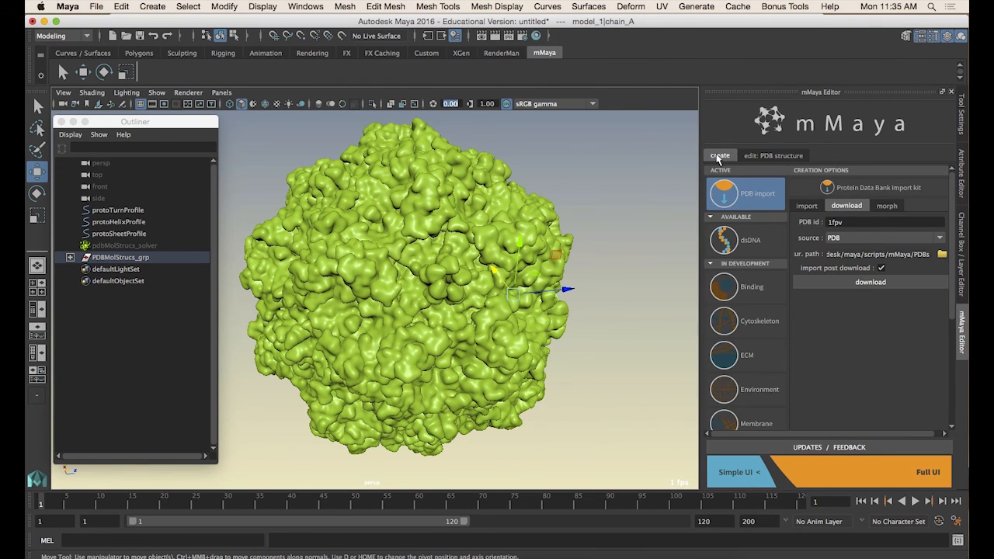
pyautogui.click(882, 206)
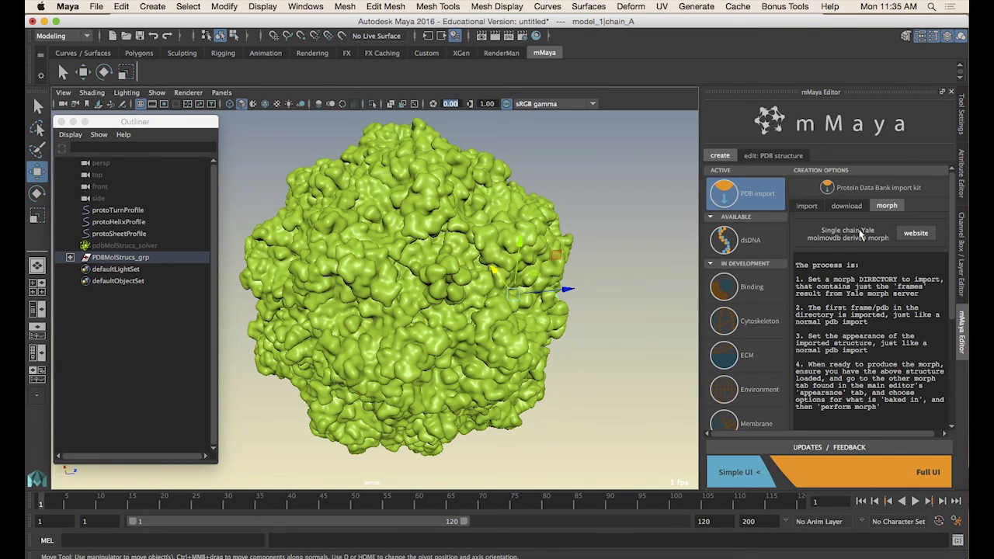
pyautogui.scroll(-3, 877, 262)
pyautogui.scroll(3, 880, 264)
# Expand the PDBMolStrucs_grp group in the outliner
pyautogui.click(149, 257)
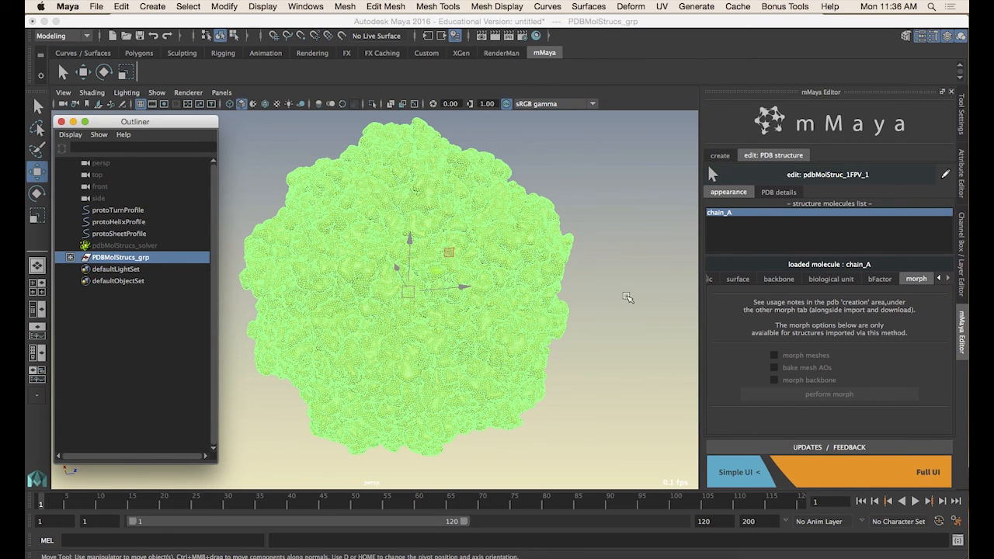
pyautogui.click(621, 296)
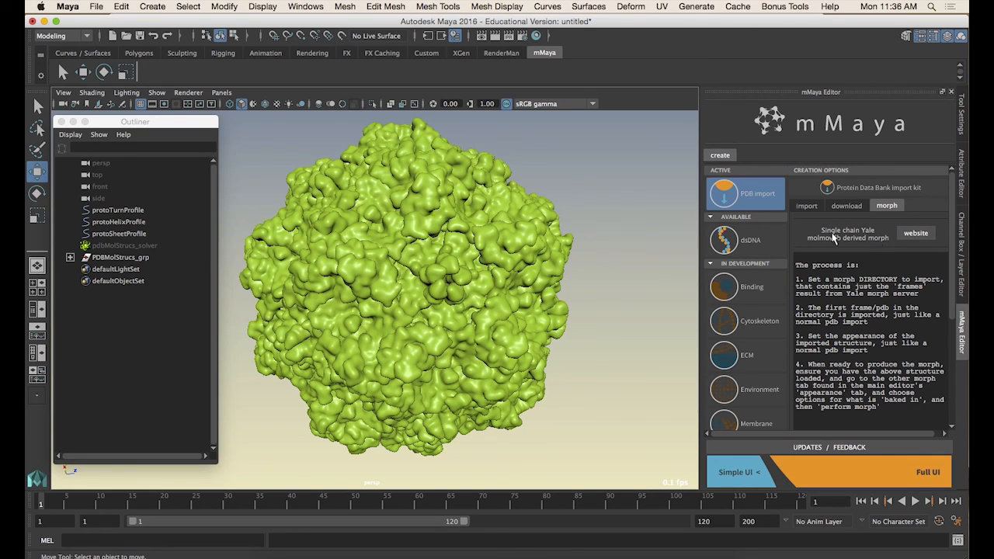
pyautogui.click(70, 257)
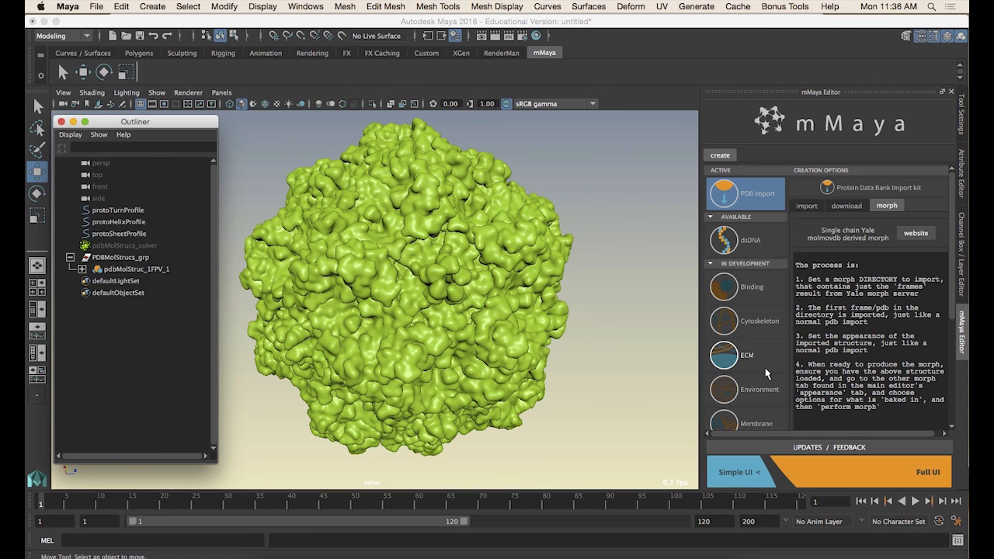
# Switch to Chrome to view the Parvoviruses article, then return to Maya
pyautogui.click(373, 550)
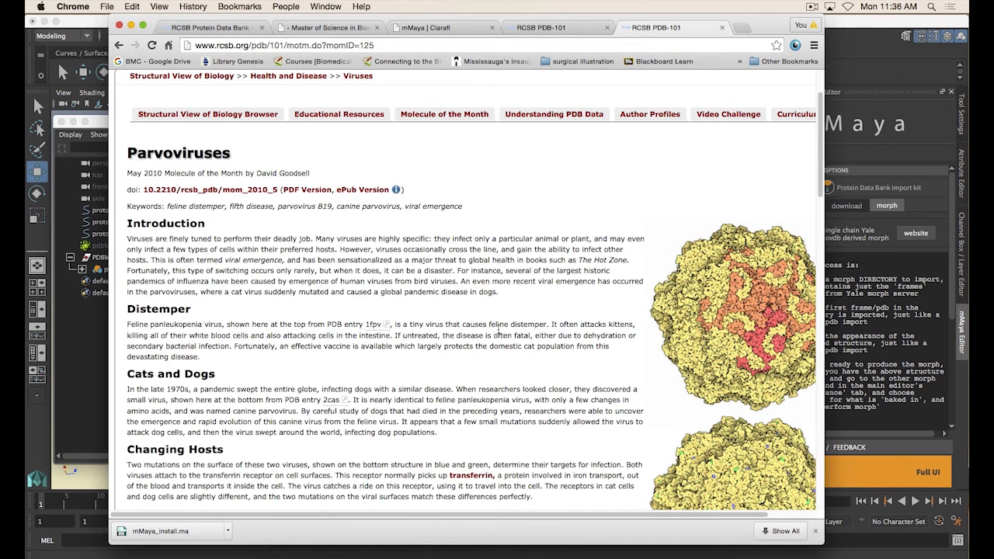
pyautogui.click(839, 25)
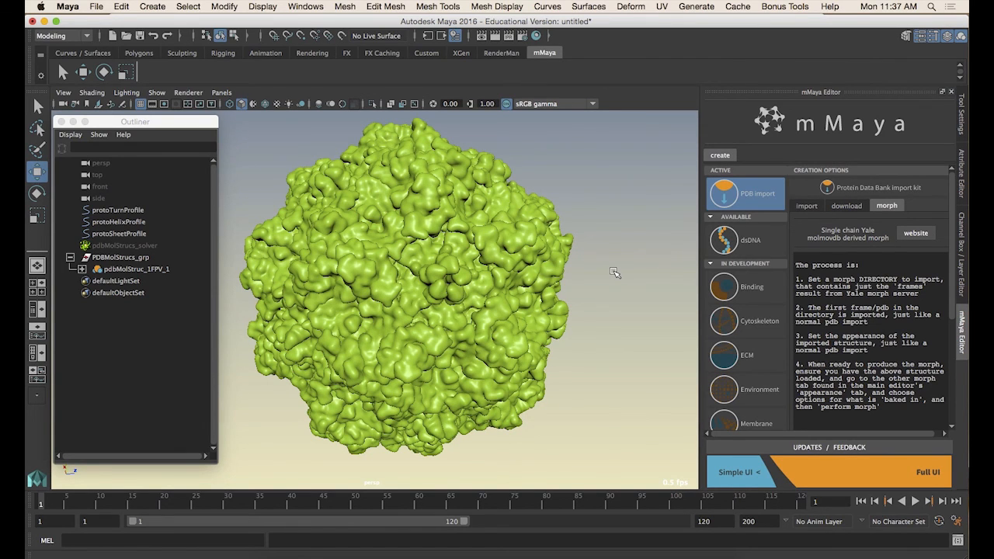
pyautogui.click(806, 206)
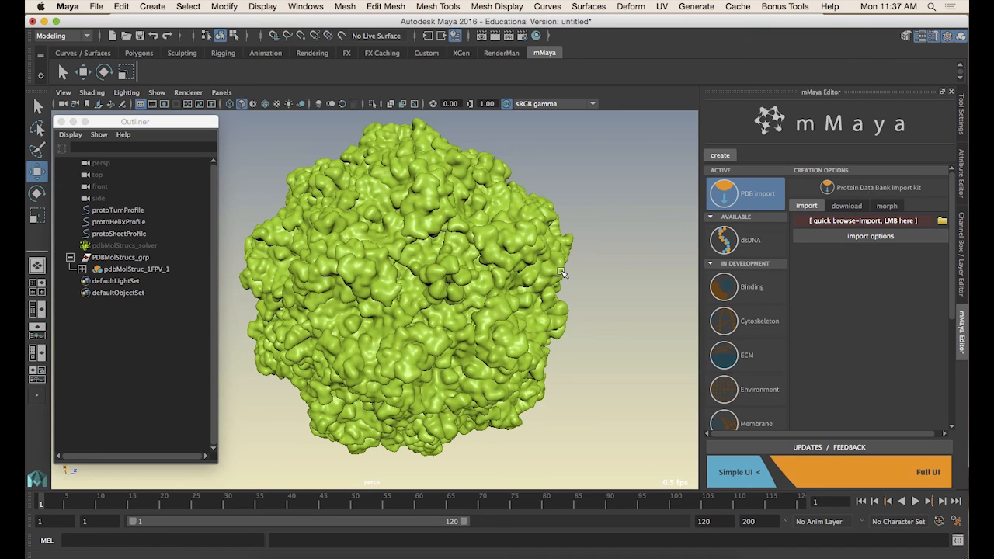
pyautogui.click(853, 207)
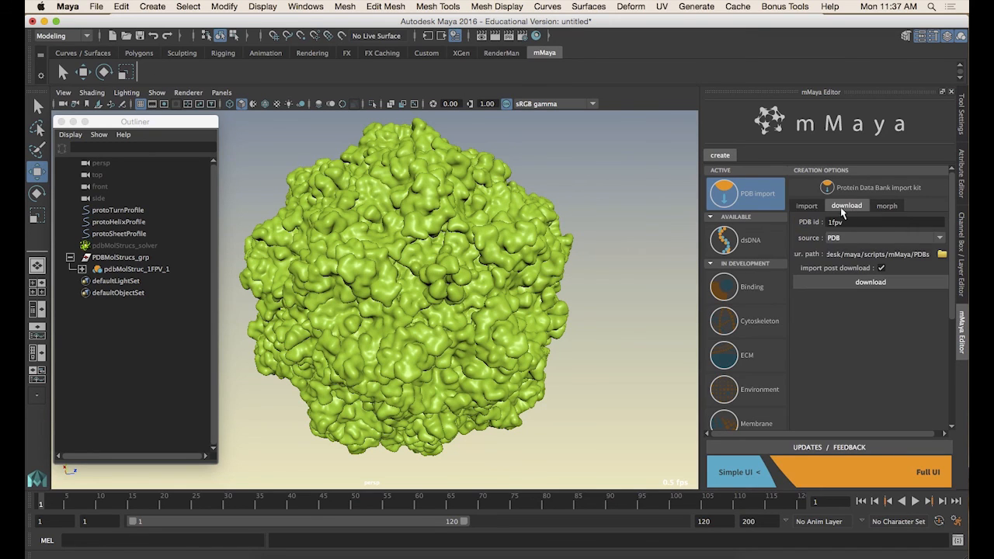
pyautogui.click(811, 207)
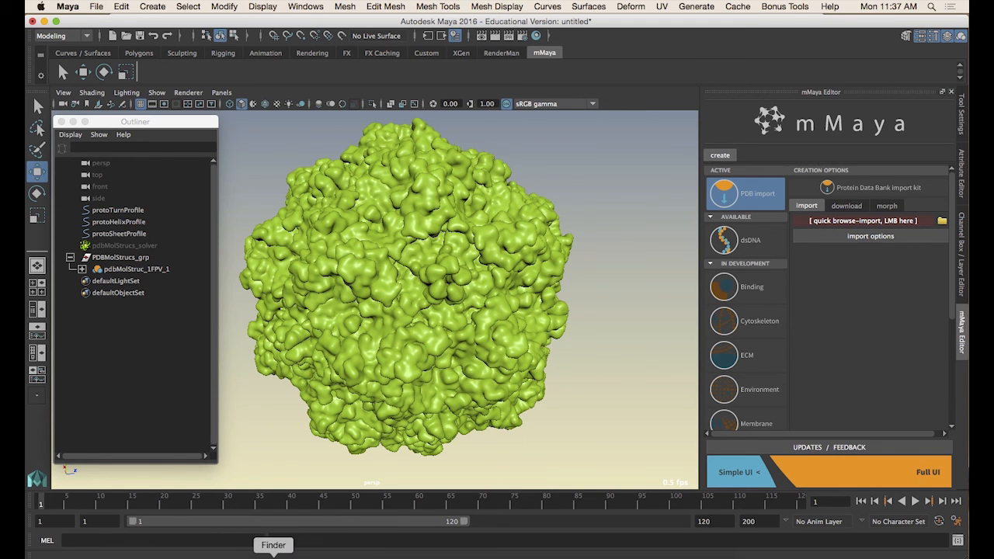
# Bring up the 2PTN.pdb file in TextEdit and enlarge its document window
pyautogui.click(273, 556)
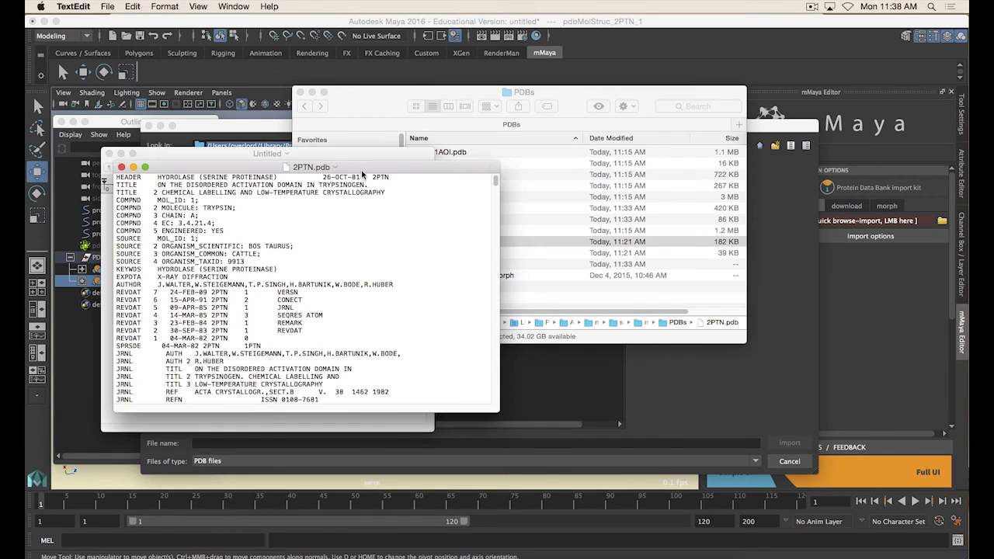
pyautogui.moveTo(361, 175); pyautogui.dragTo(484, 105)
pyautogui.moveTo(620, 341); pyautogui.dragTo(676, 528)
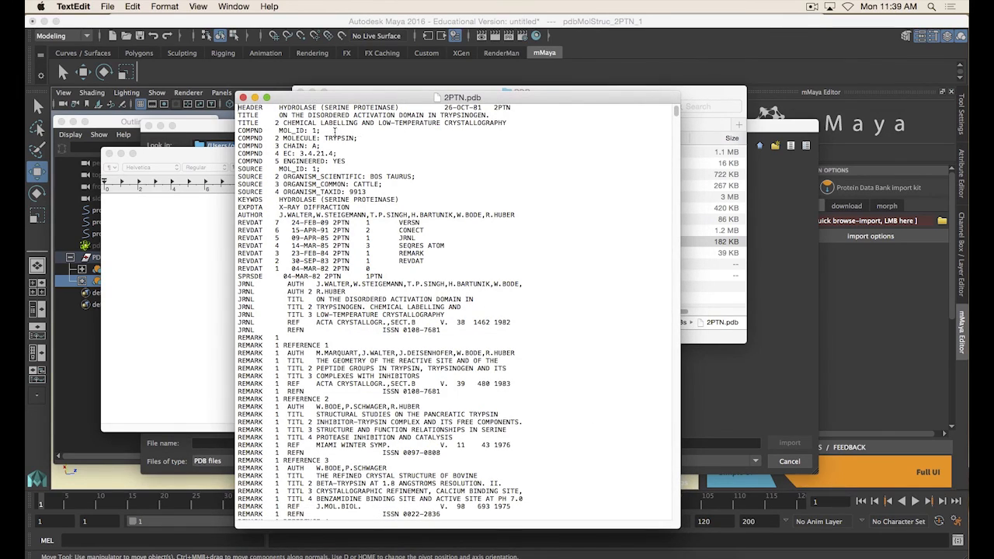
# Scroll through the 2PTN.pdb remarks and ATOM records, highlighting the atom 54 line
pyautogui.scroll(-20, 369, 146)
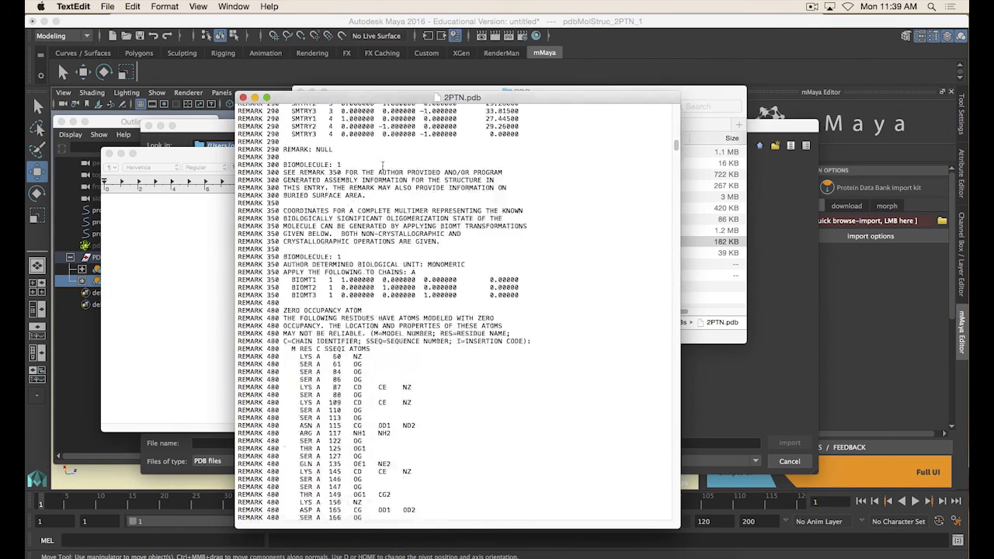
pyautogui.scroll(-20, 382, 166)
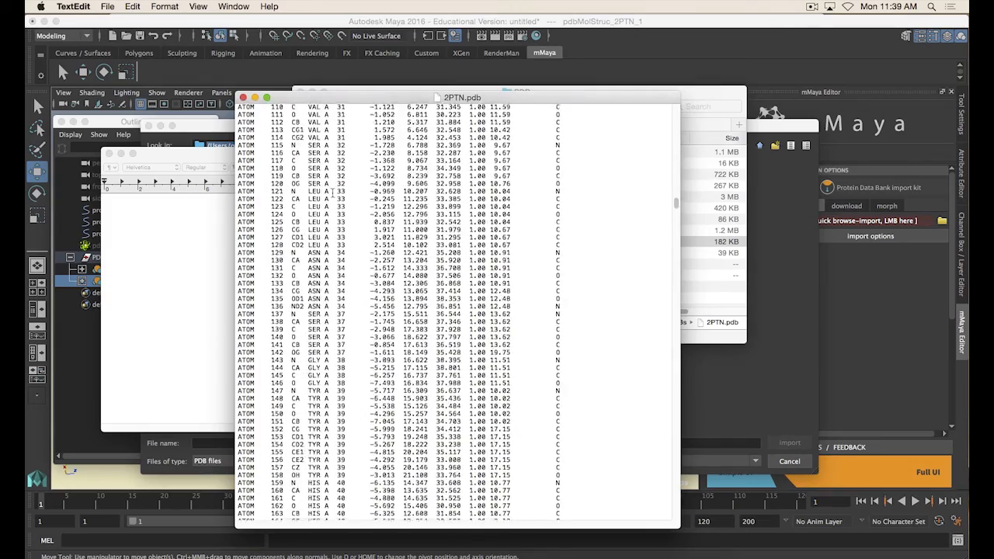
pyautogui.scroll(20, 332, 192)
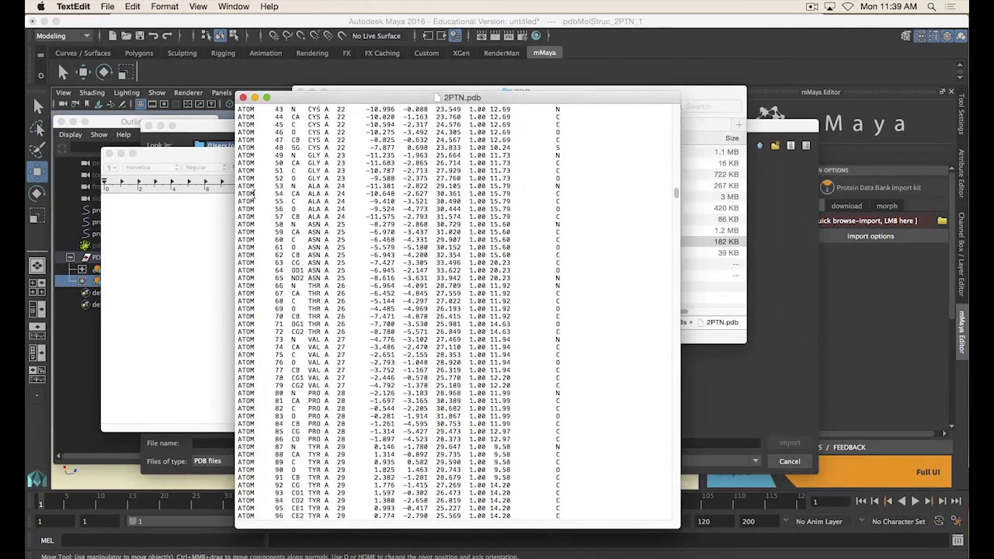
pyautogui.doubleClick(253, 194)
pyautogui.scroll(12, 272, 307)
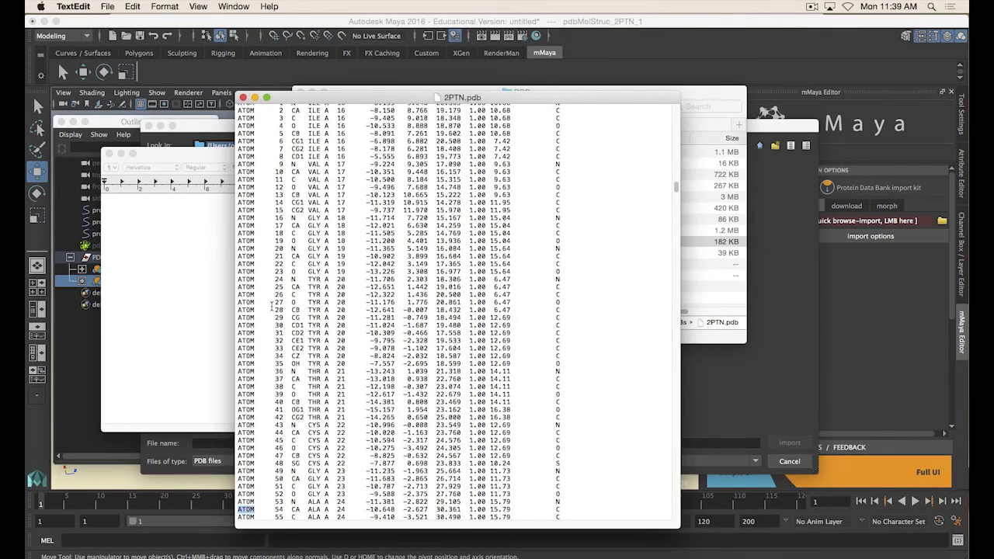
pyautogui.scroll(-4, 271, 308)
pyautogui.click(279, 418)
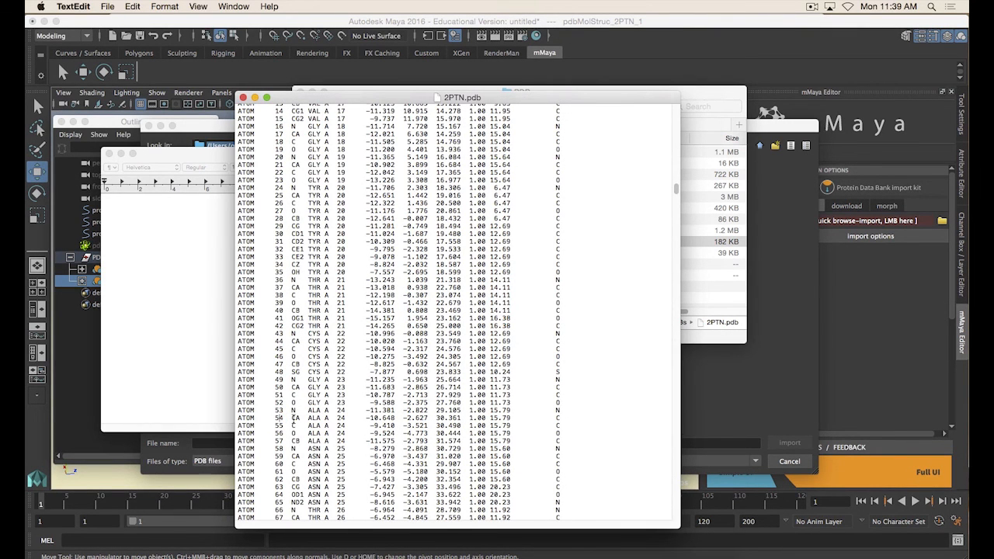
pyautogui.doubleClick(294, 417)
pyautogui.doubleClick(314, 418)
pyautogui.moveTo(363, 418); pyautogui.dragTo(237, 418)
pyautogui.click(562, 419)
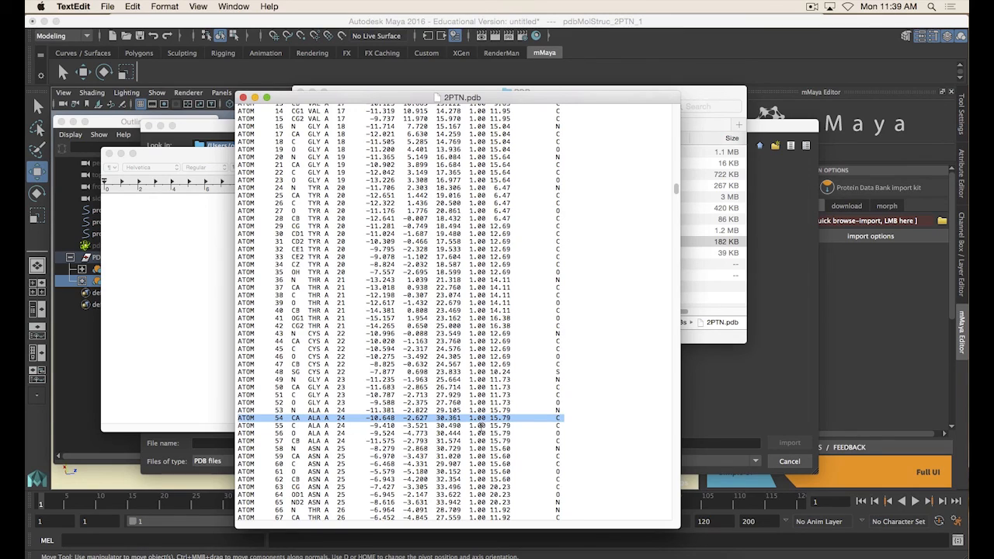
# Scroll back to the top of 2PTN.pdb and highlight the reference remark lines to examine the header
pyautogui.click(481, 425)
pyautogui.scroll(15, 481, 425)
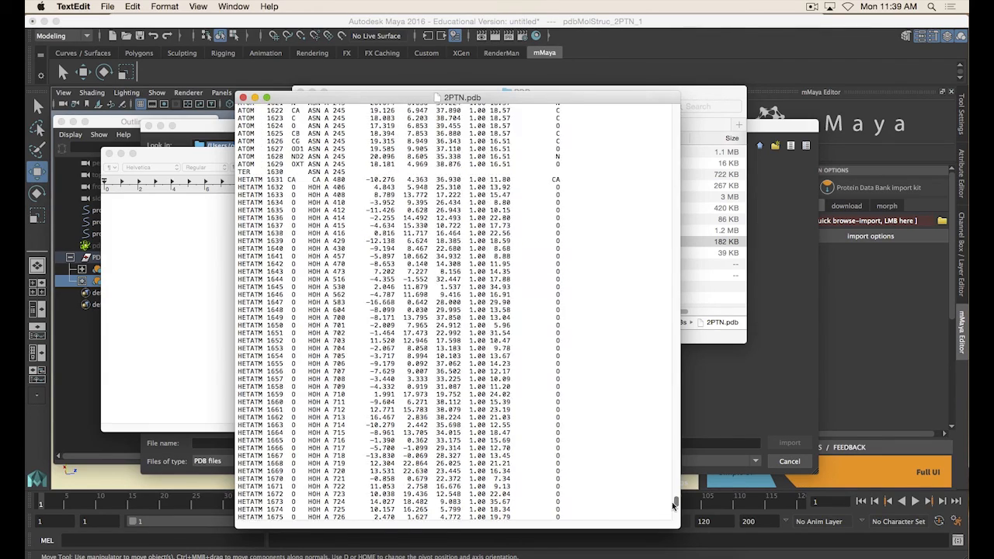
pyautogui.moveTo(676, 503); pyautogui.dragTo(683, 373)
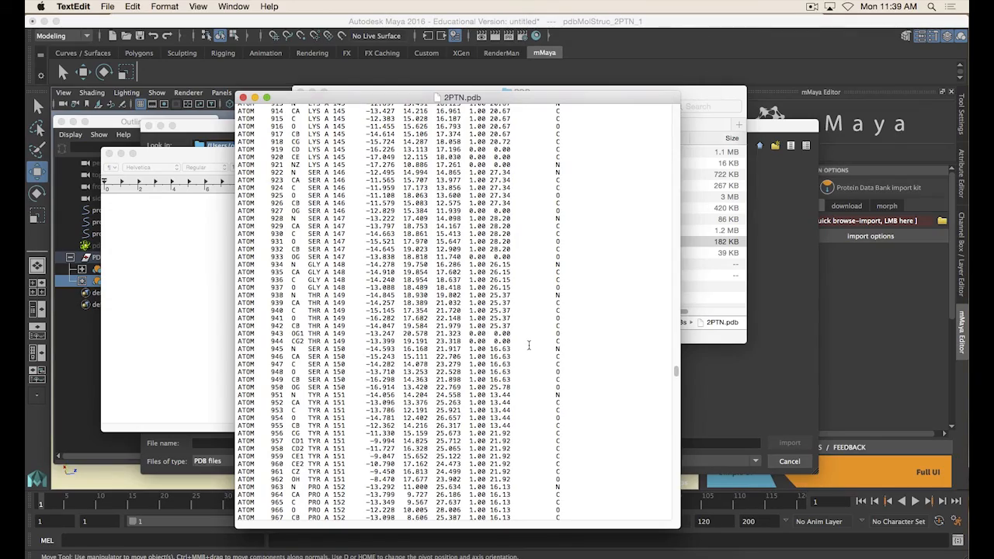
pyautogui.moveTo(677, 371); pyautogui.dragTo(676, 109)
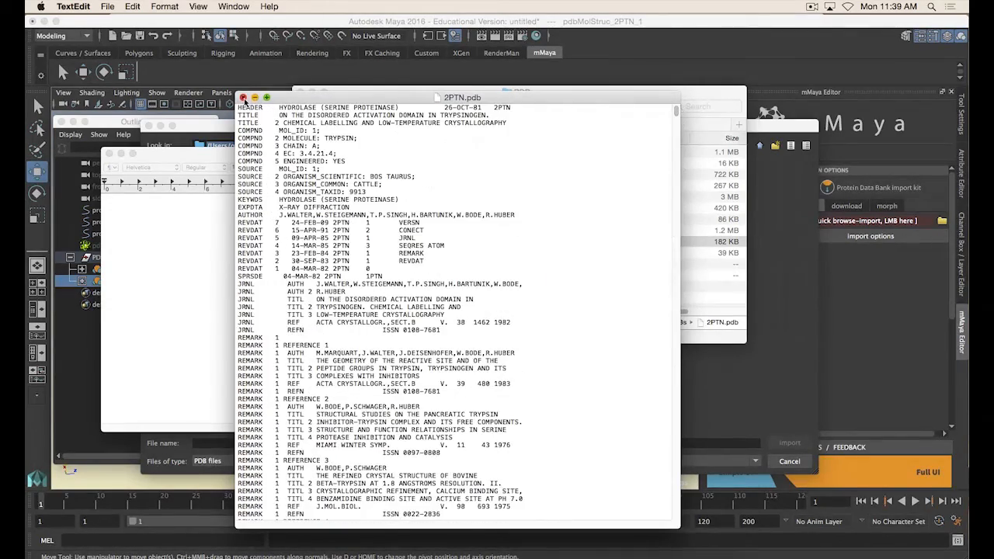
pyautogui.moveTo(240, 110); pyautogui.dragTo(423, 372)
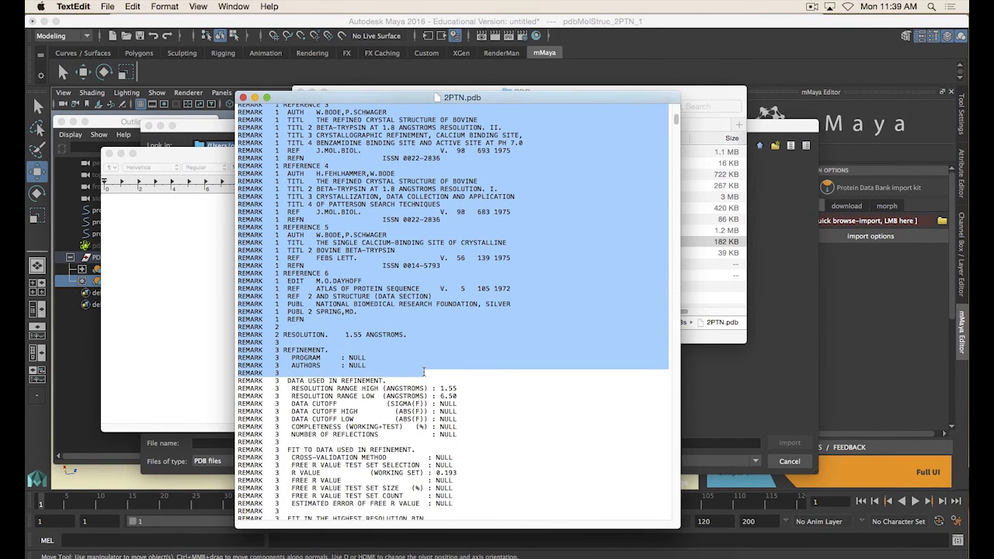
pyautogui.click(424, 372)
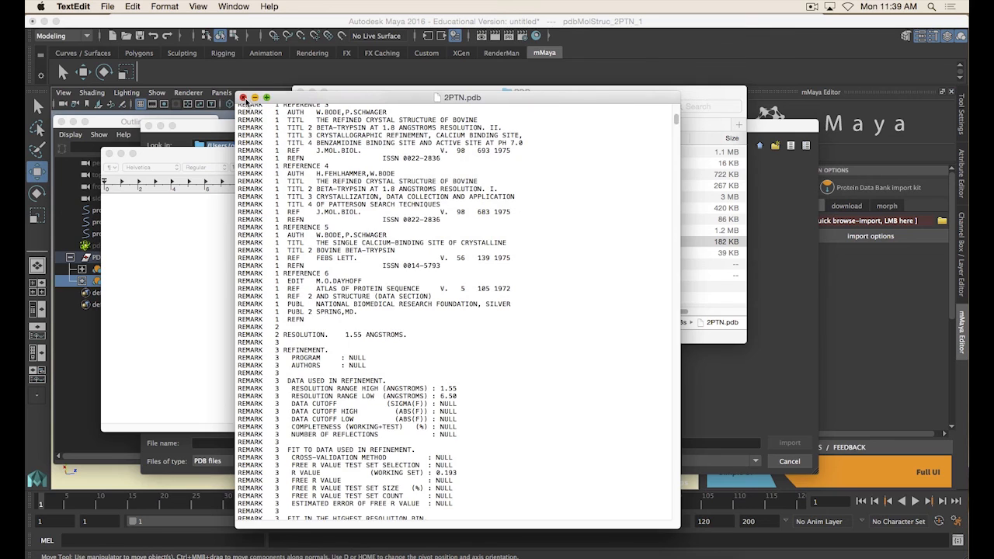
# Close the 2PTN.pdb document and cancel the mMaya PDB import dialog
pyautogui.click(243, 98)
pyautogui.click(307, 26)
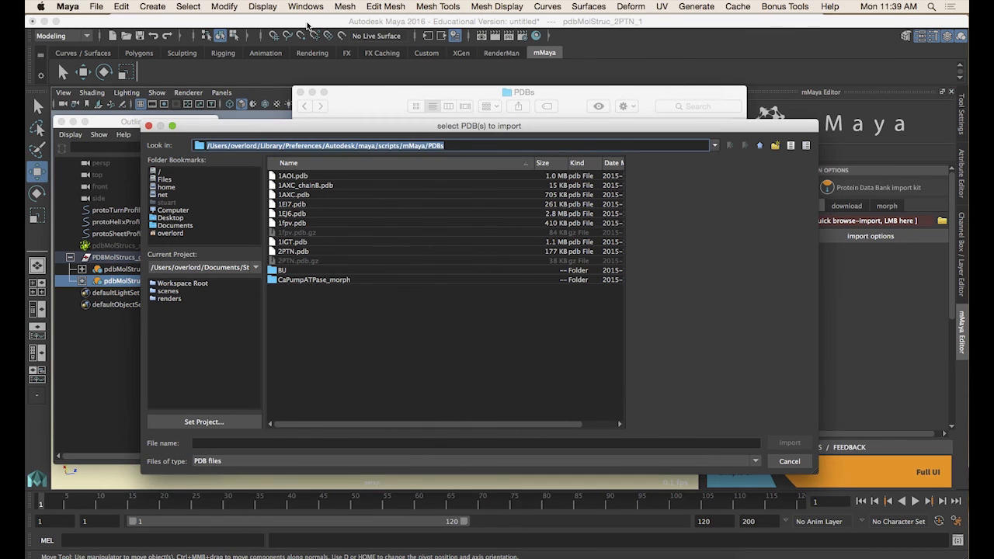
pyautogui.click(792, 461)
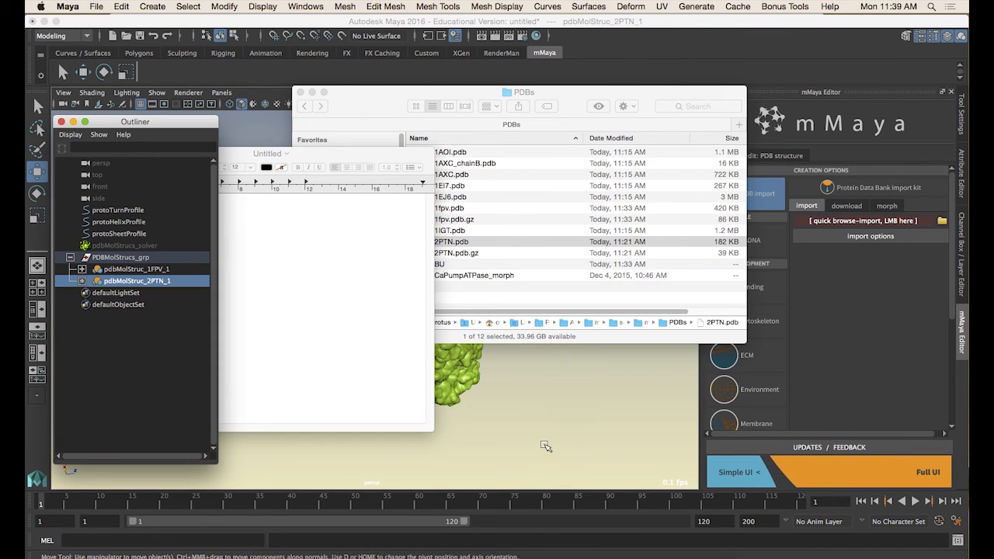
# Switch to Chrome and open the Trypsin Molecule of the Month article tab
pyautogui.click(360, 555)
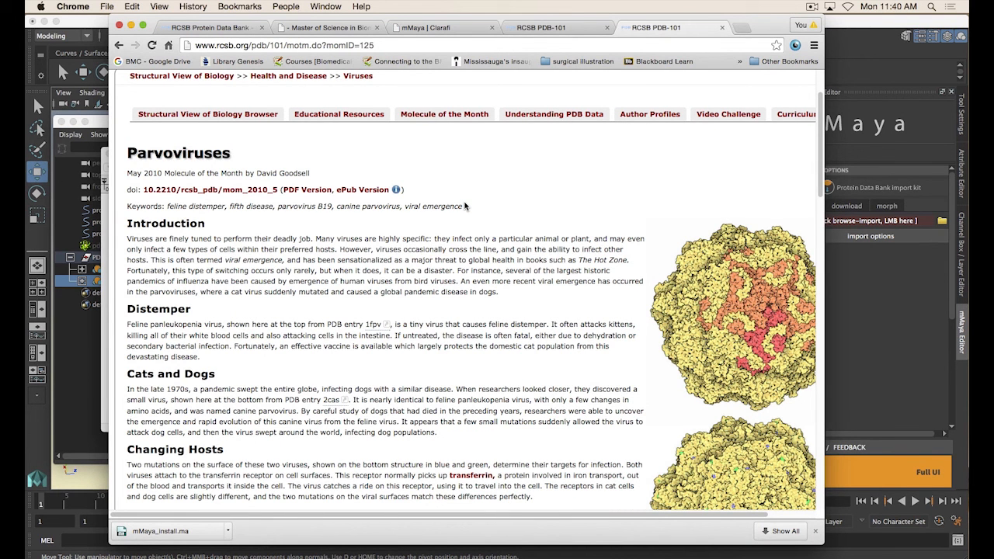
pyautogui.click(541, 27)
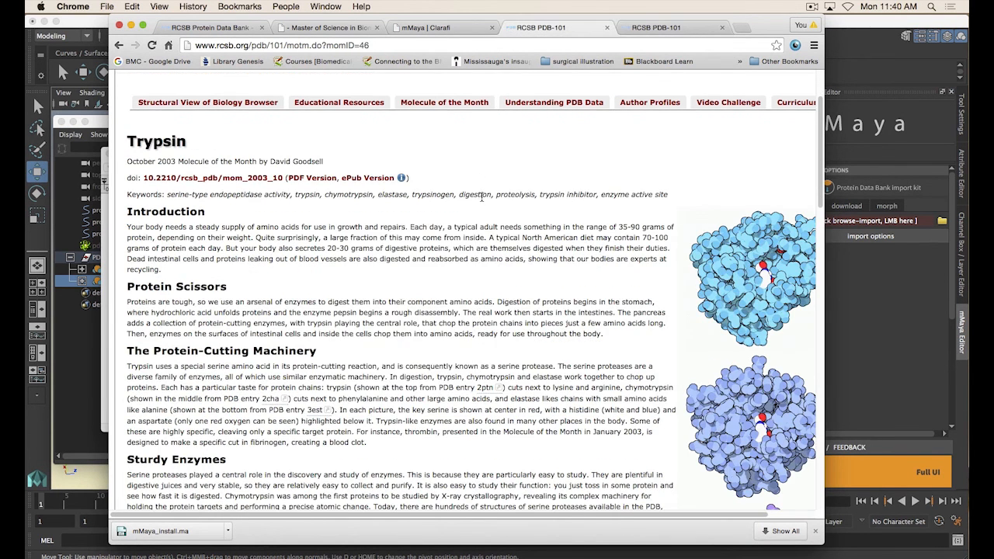
pyautogui.scroll(2, 179, 103)
# Open the RCSB PDB home page tab and search it for atp synthase
pyautogui.click(209, 27)
pyautogui.moveTo(359, 338); pyautogui.dragTo(259, 229)
pyautogui.click(260, 221)
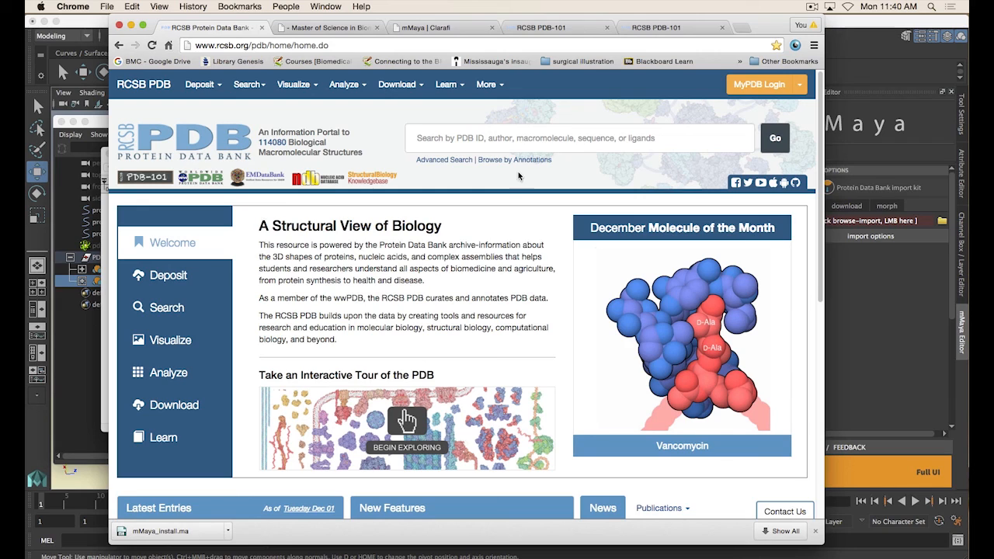
pyautogui.click(540, 139)
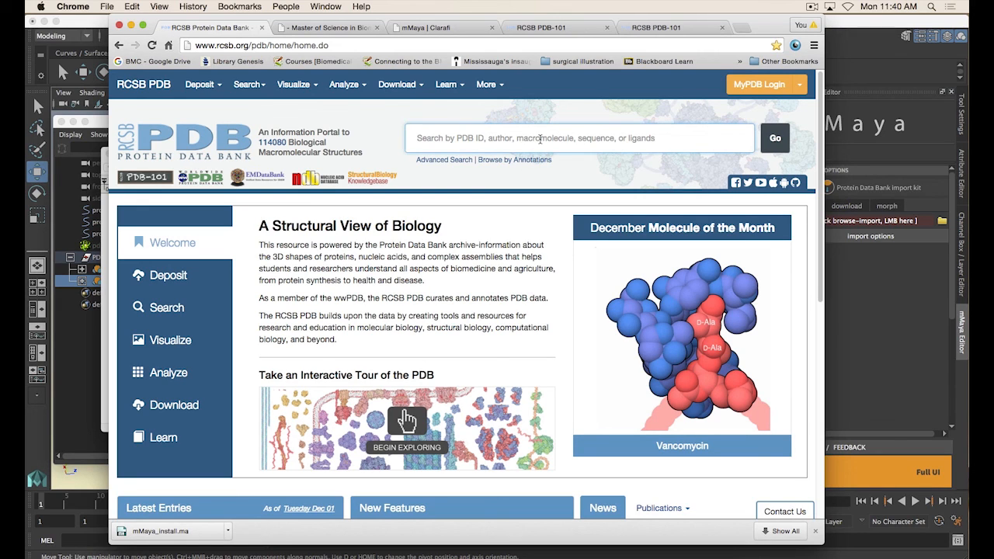
pyautogui.write('atp synthase')
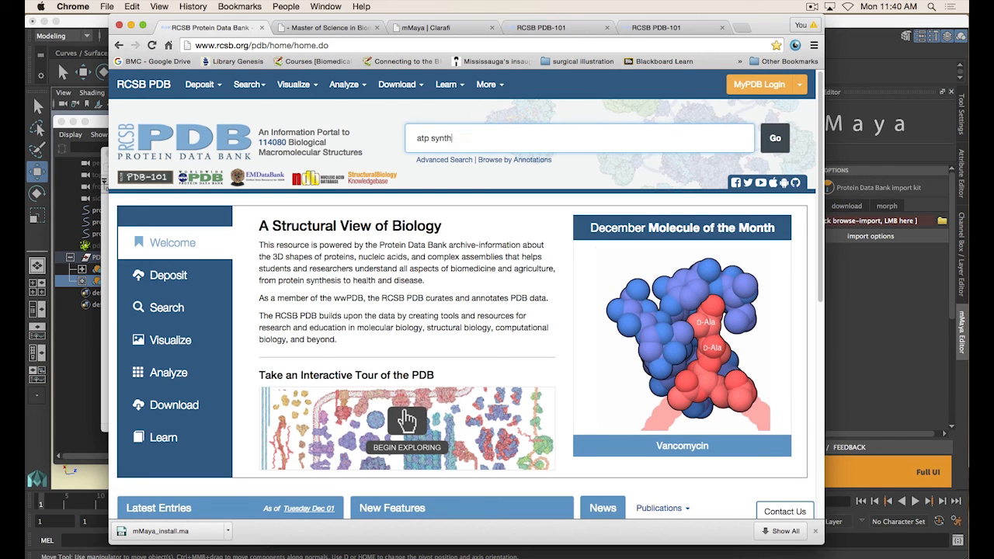
pyautogui.press('Return')
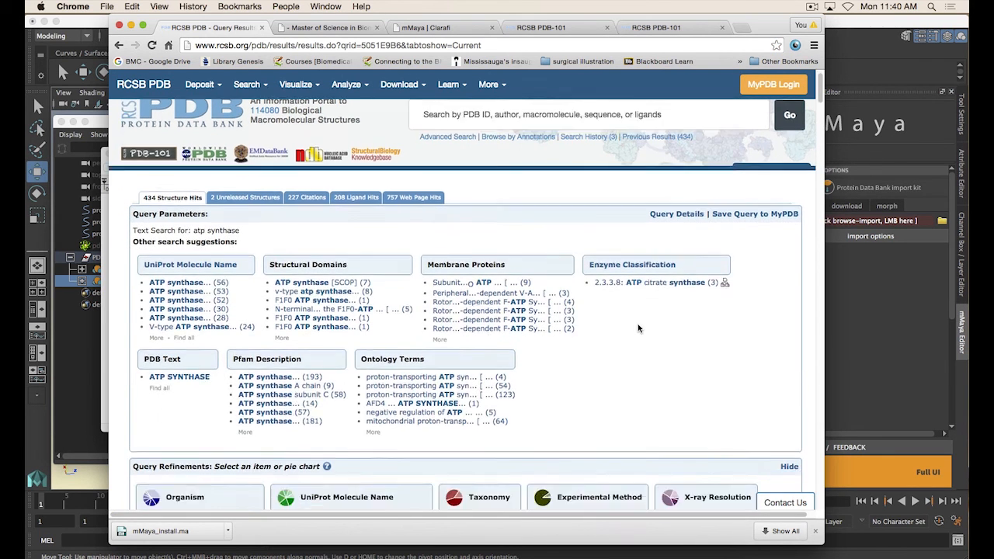
# Scroll through the atp synthase structure hits to browse the listed PDB entries
pyautogui.scroll(-3, 611, 305)
pyautogui.scroll(-5, 611, 305)
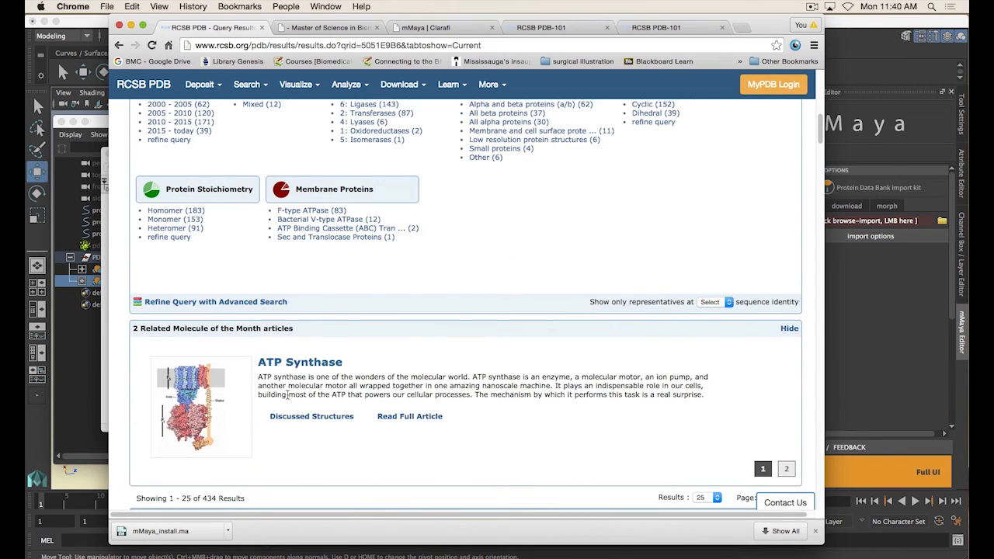
pyautogui.scroll(-3, 451, 353)
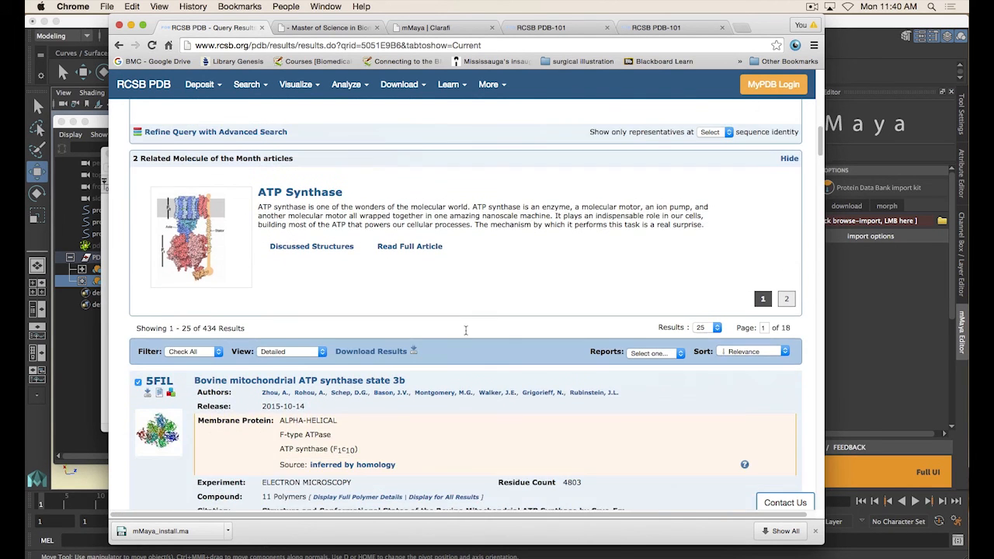
pyautogui.scroll(-4, 504, 312)
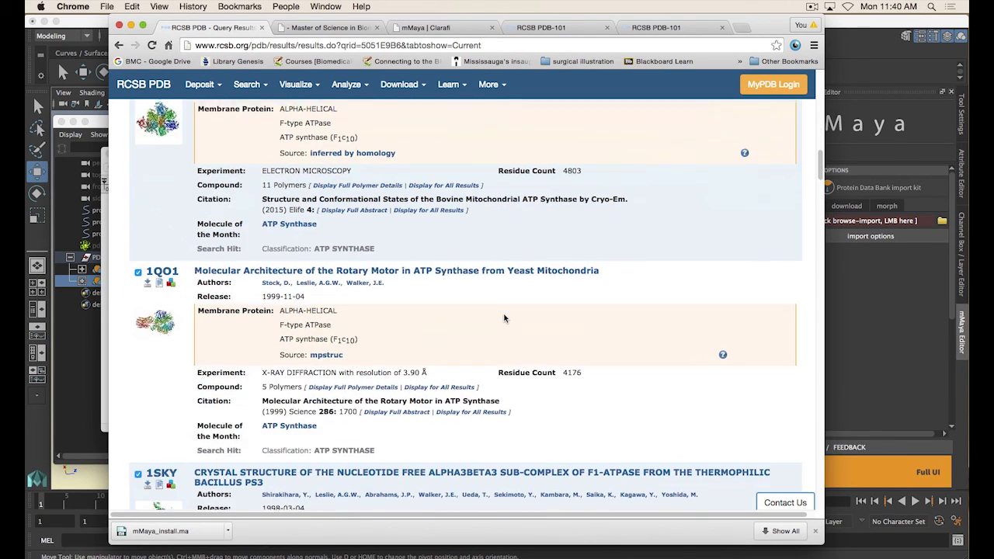
pyautogui.scroll(5, 508, 318)
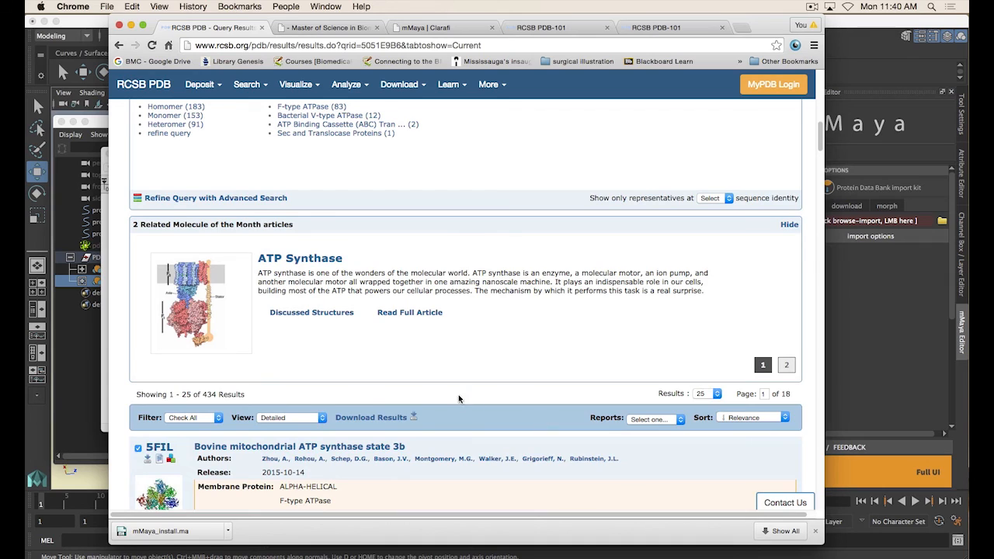
pyautogui.doubleClick(204, 394)
pyautogui.click(284, 399)
pyautogui.scroll(-1, 365, 380)
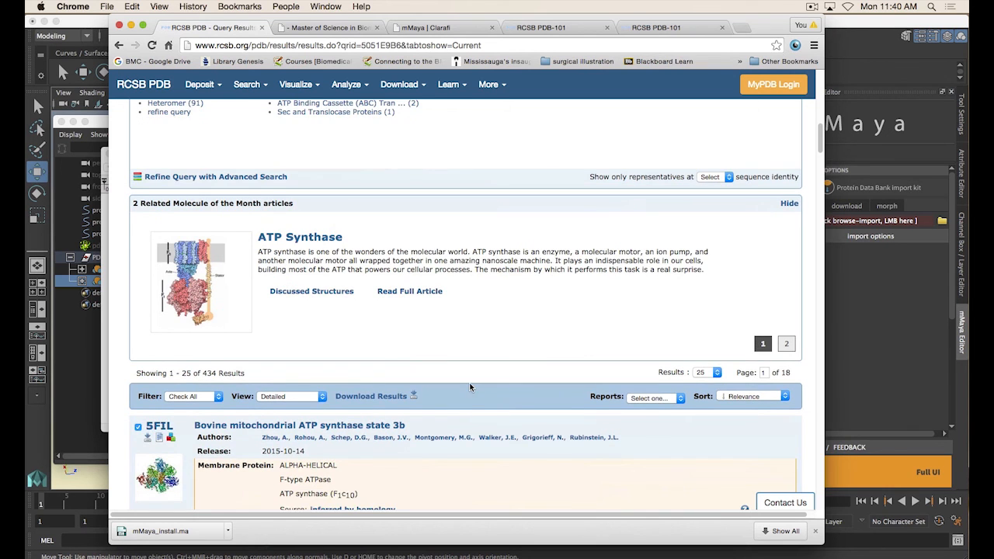
pyautogui.scroll(-5, 468, 390)
pyautogui.scroll(5, 469, 391)
pyautogui.scroll(-4, 497, 371)
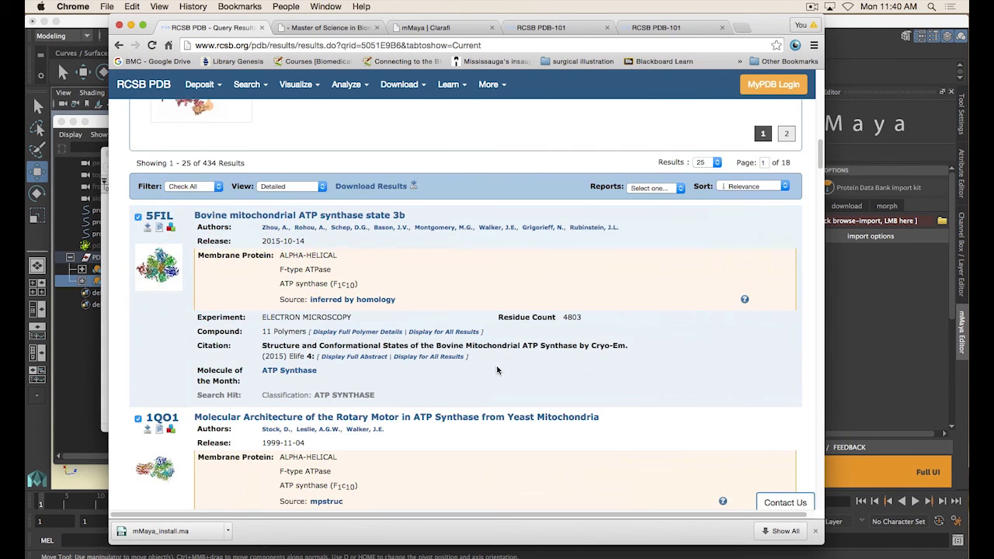
pyautogui.scroll(-2, 493, 368)
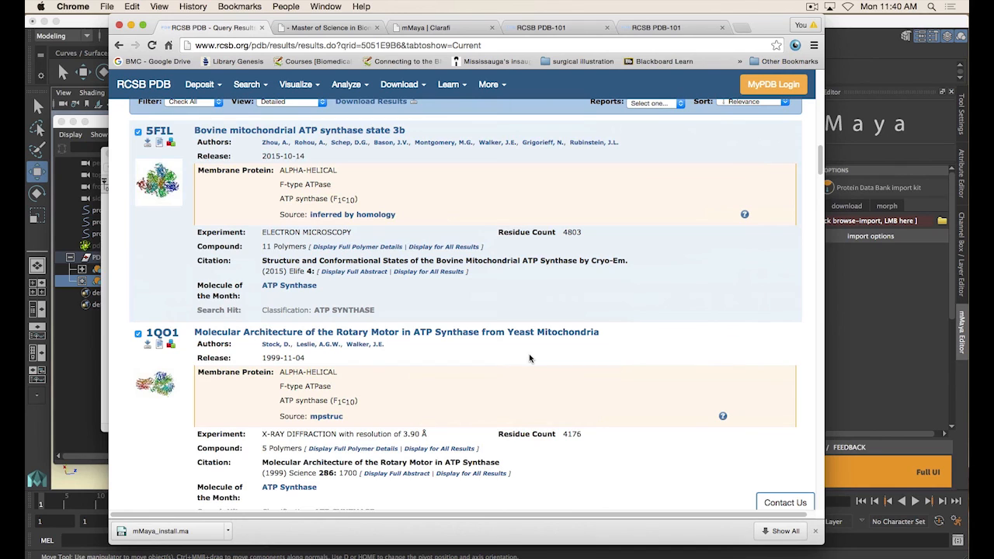
pyautogui.scroll(1, 453, 351)
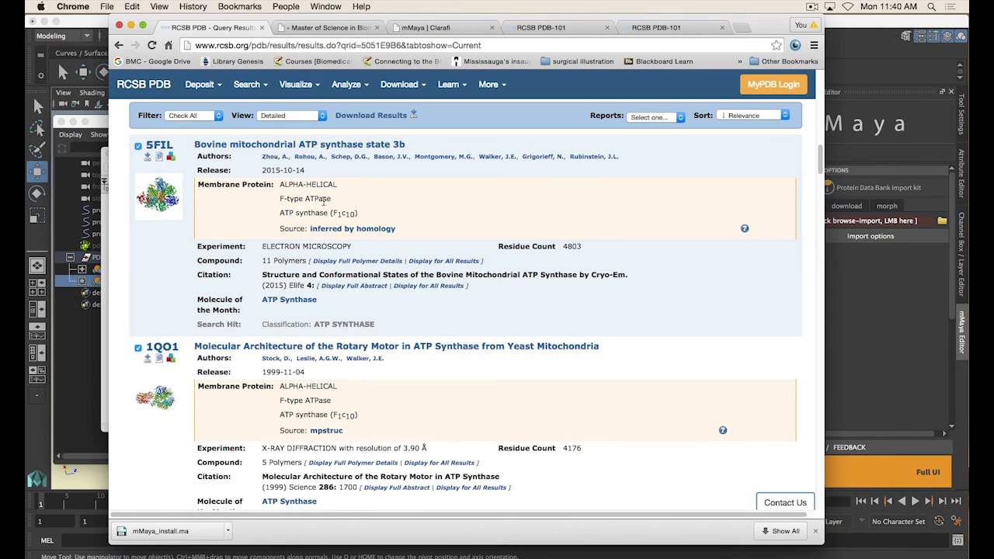
pyautogui.scroll(-2, 465, 311)
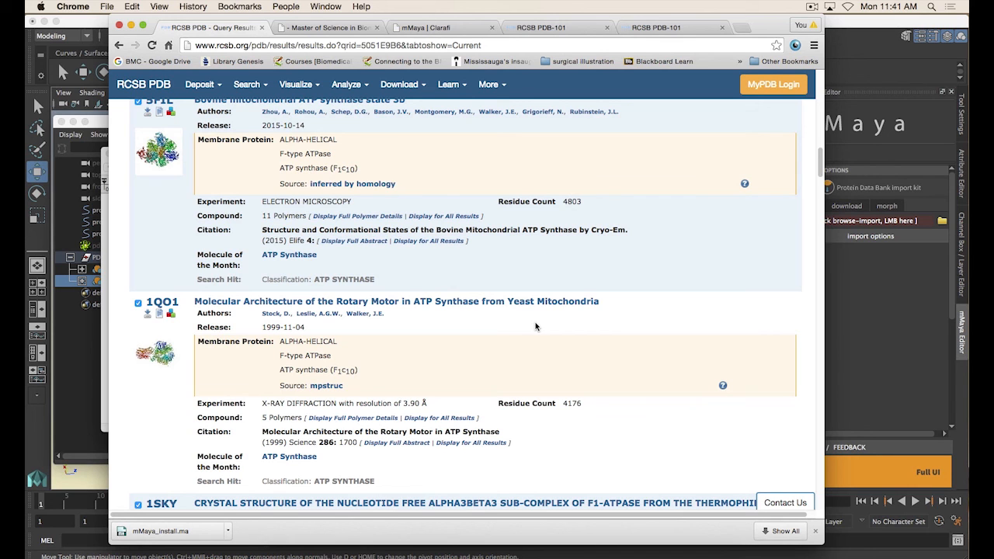
pyautogui.scroll(-4, 588, 344)
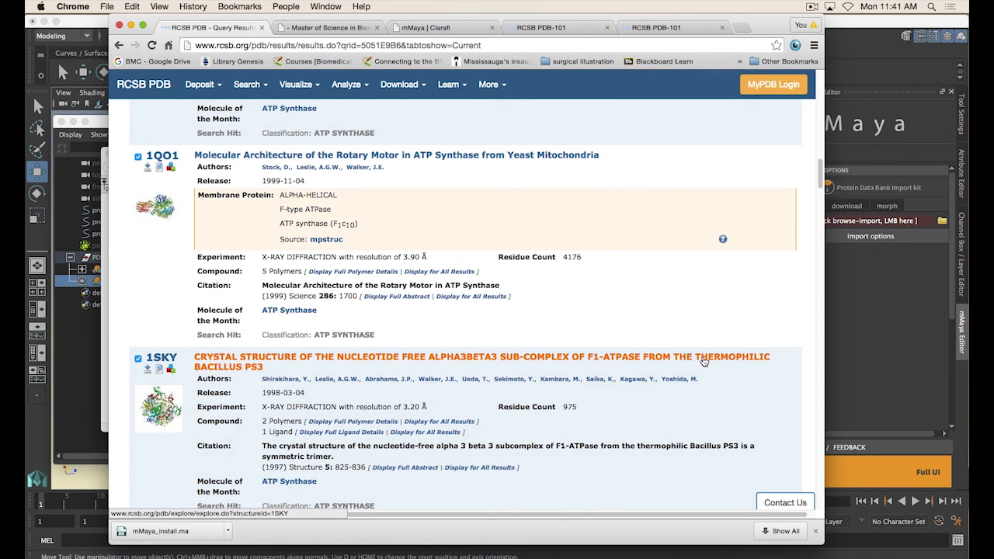
pyautogui.scroll(-5, 501, 380)
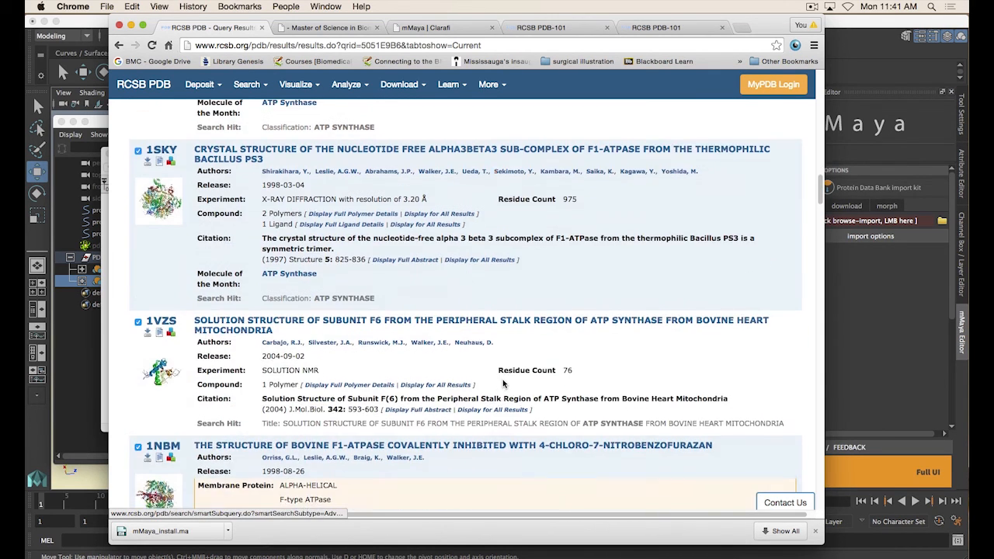
pyautogui.scroll(-2, 497, 384)
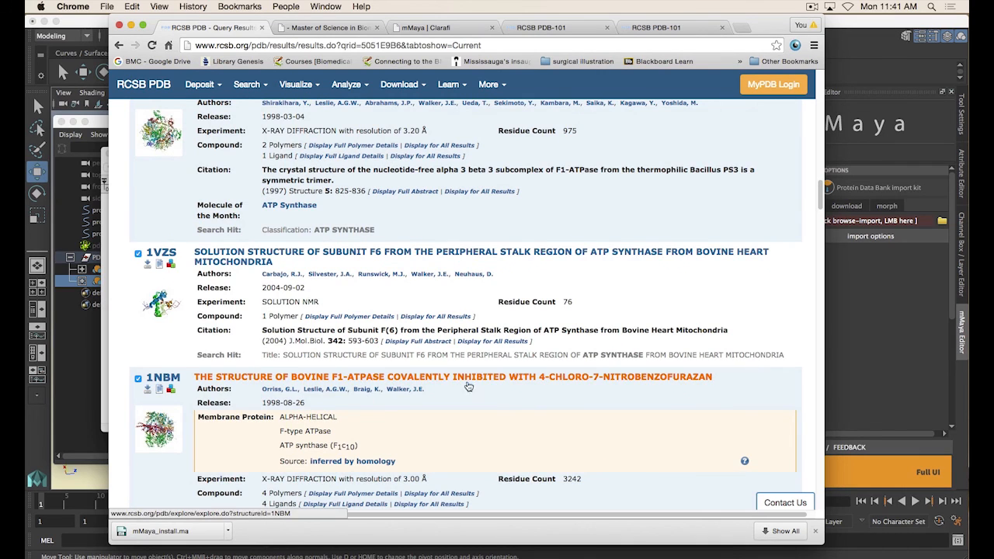
pyautogui.scroll(-10, 481, 386)
pyautogui.scroll(20, 535, 384)
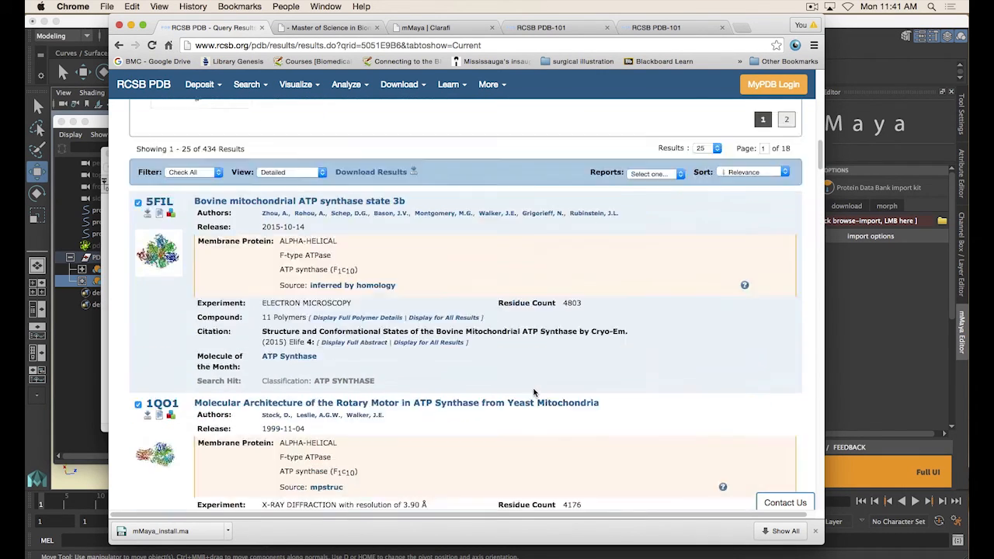
pyautogui.scroll(10, 534, 393)
pyautogui.scroll(-10, 536, 388)
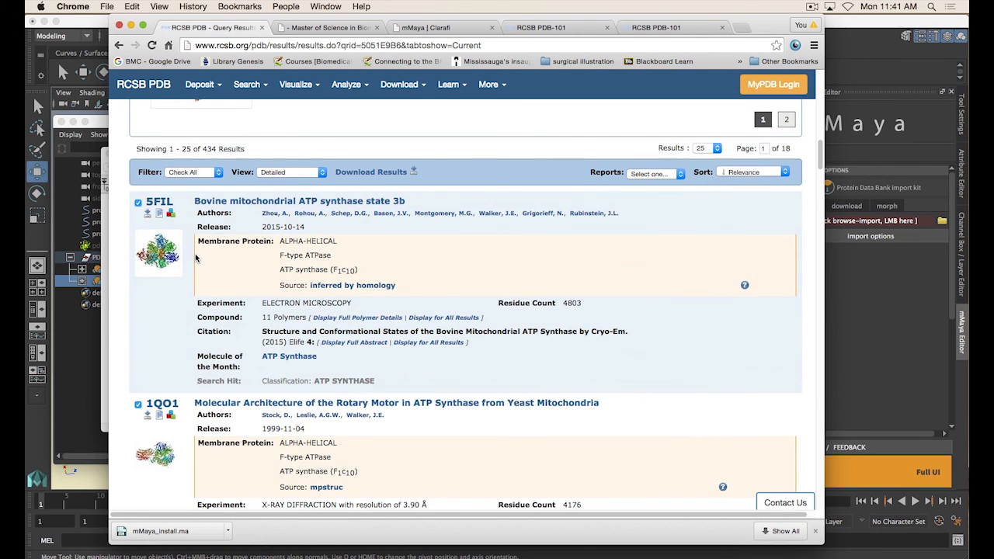
# Read through the experiment, compound and citation details of the ATP synthase result entries
pyautogui.scroll(-5, 484, 267)
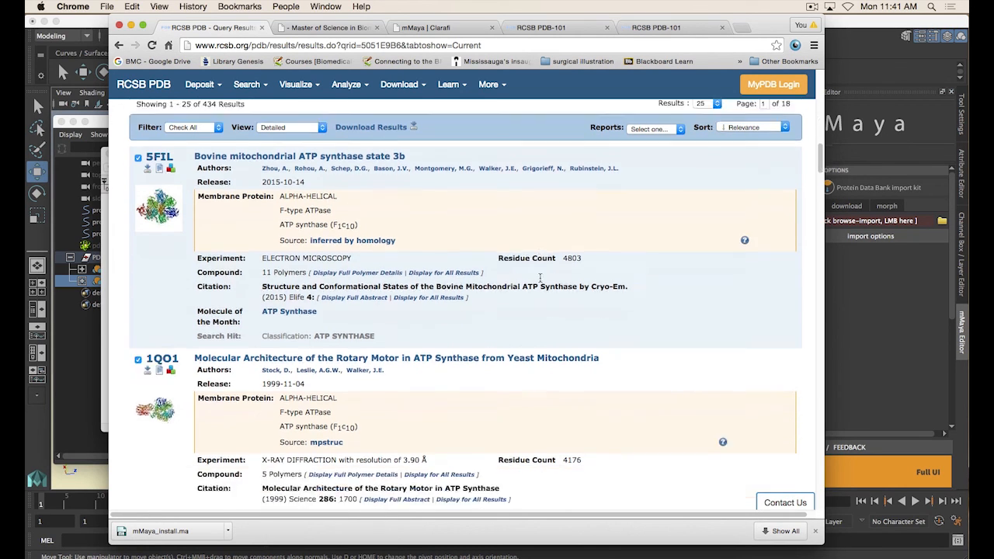
pyautogui.scroll(-5, 551, 317)
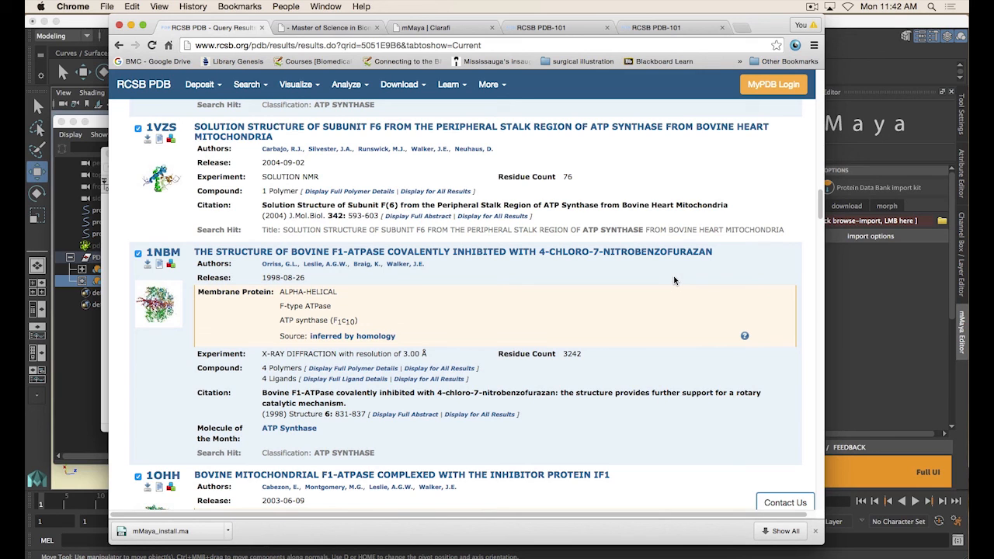
pyautogui.scroll(-5, 672, 273)
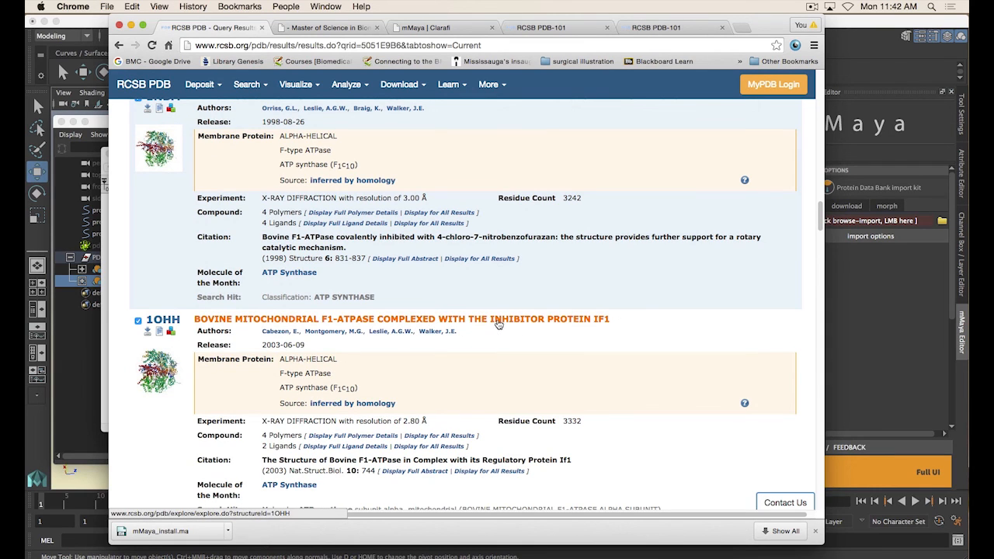
pyautogui.moveTo(610, 320); pyautogui.dragTo(492, 325)
pyautogui.click(644, 323)
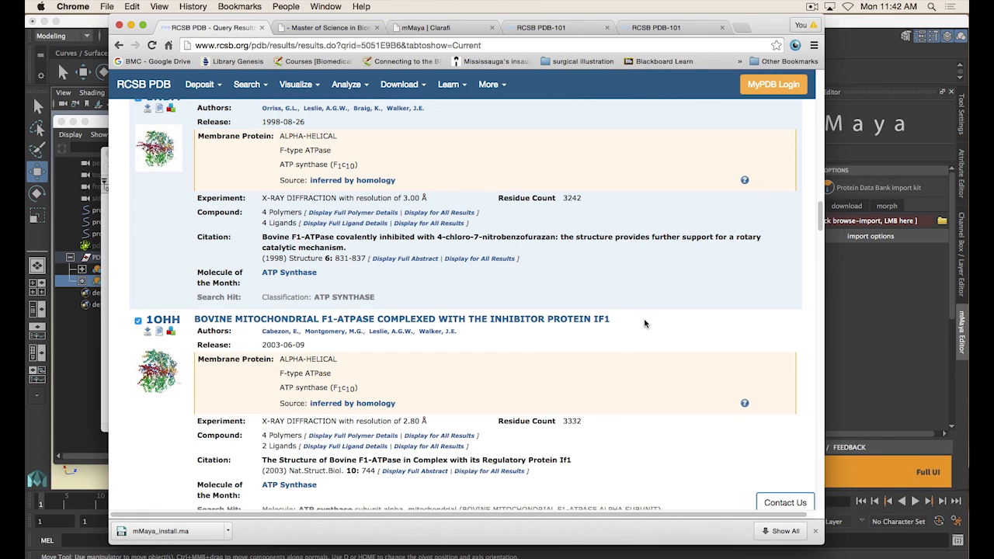
pyautogui.scroll(-2, 645, 323)
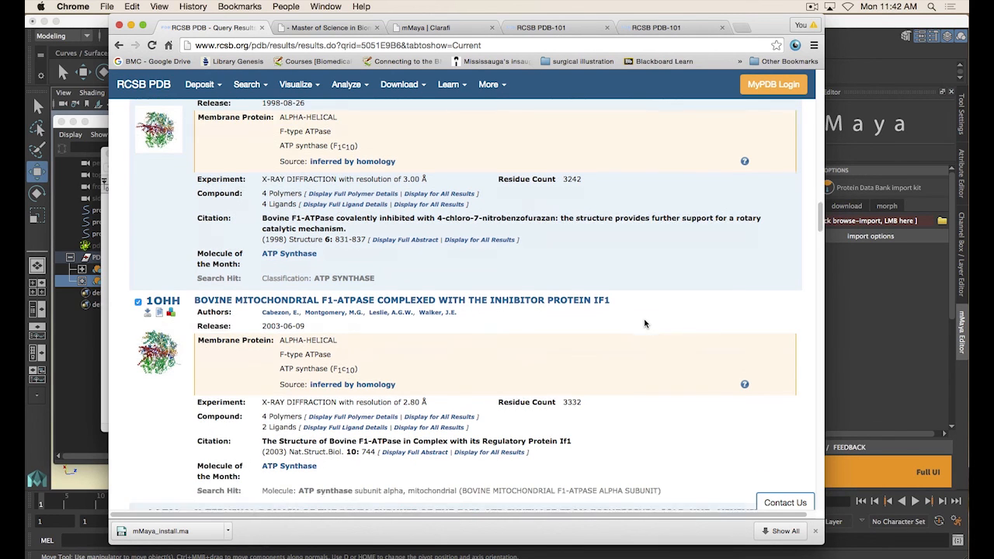
pyautogui.scroll(-10, 650, 294)
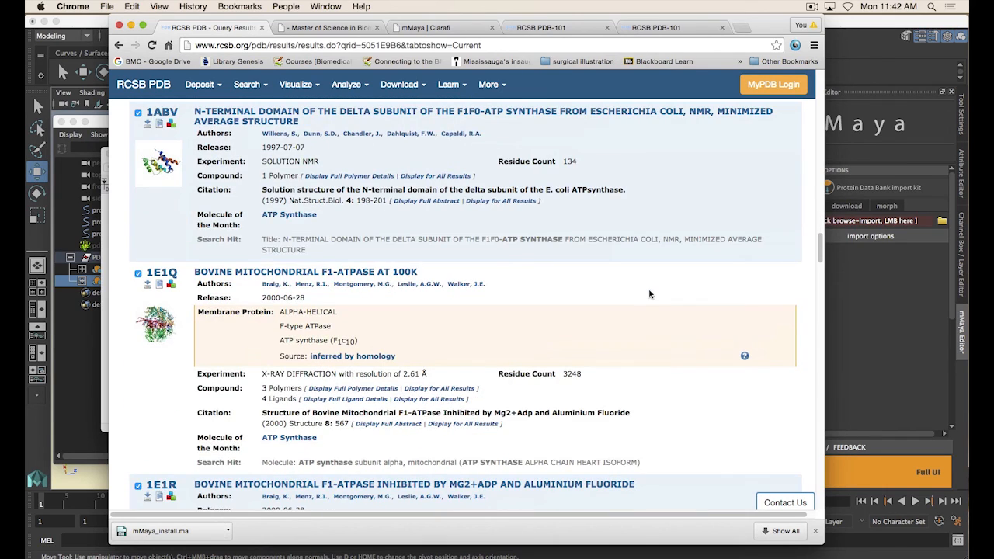
pyautogui.scroll(20, 650, 293)
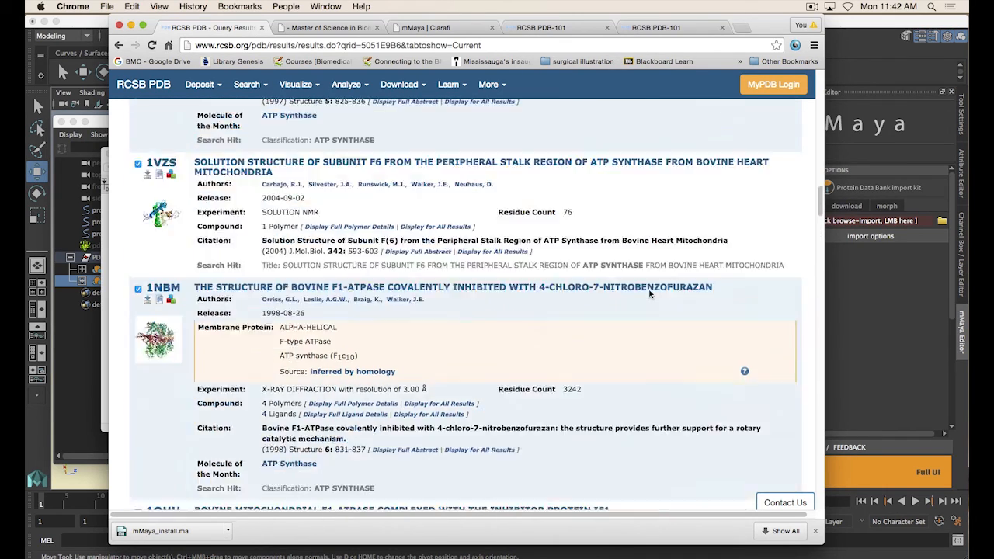
pyautogui.scroll(10, 650, 294)
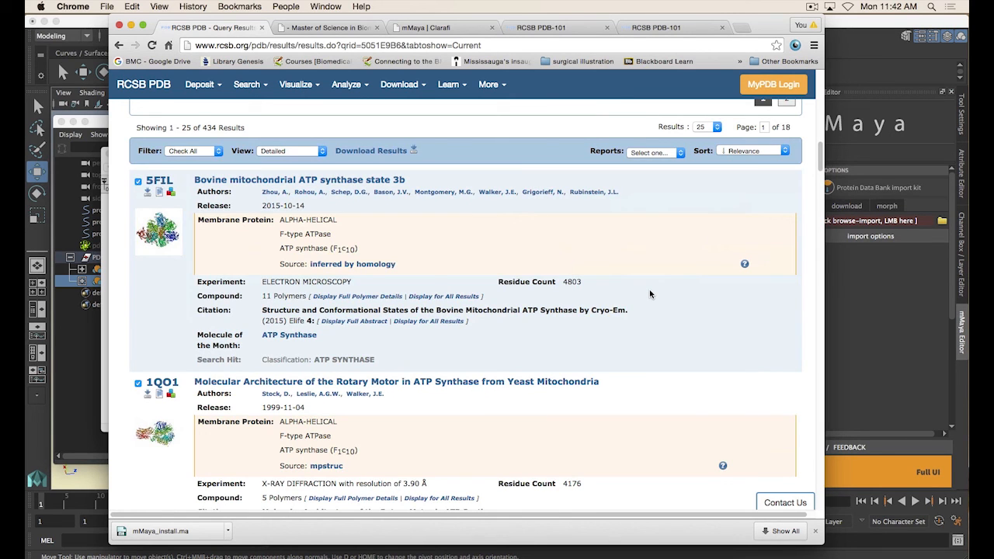
pyautogui.scroll(-10, 650, 293)
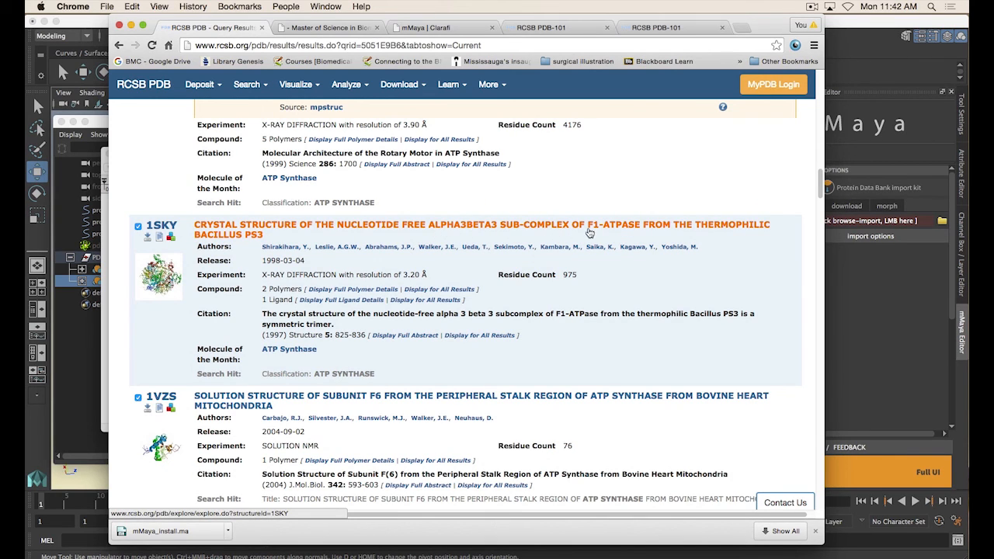
pyautogui.scroll(-1, 605, 231)
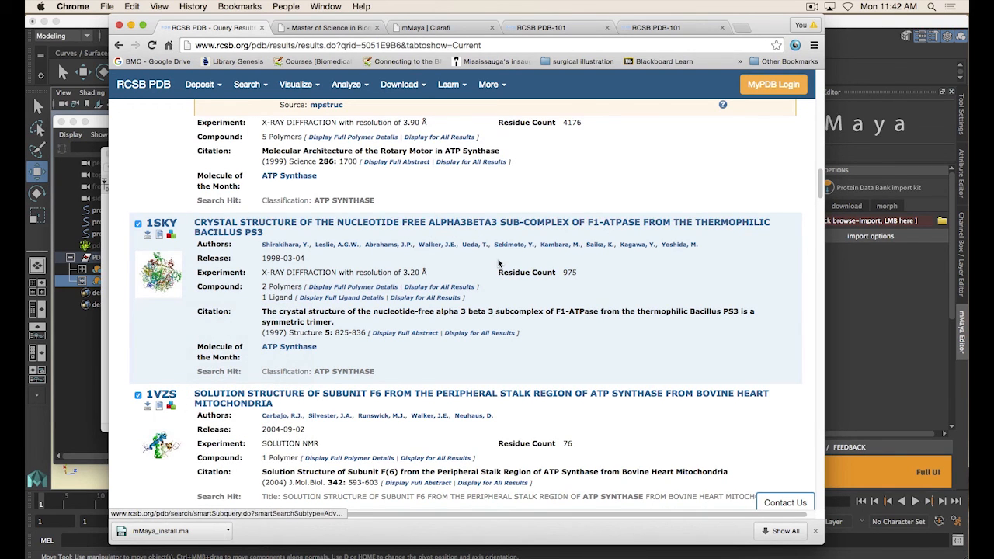
pyautogui.scroll(3, 500, 263)
pyautogui.scroll(-1, 517, 298)
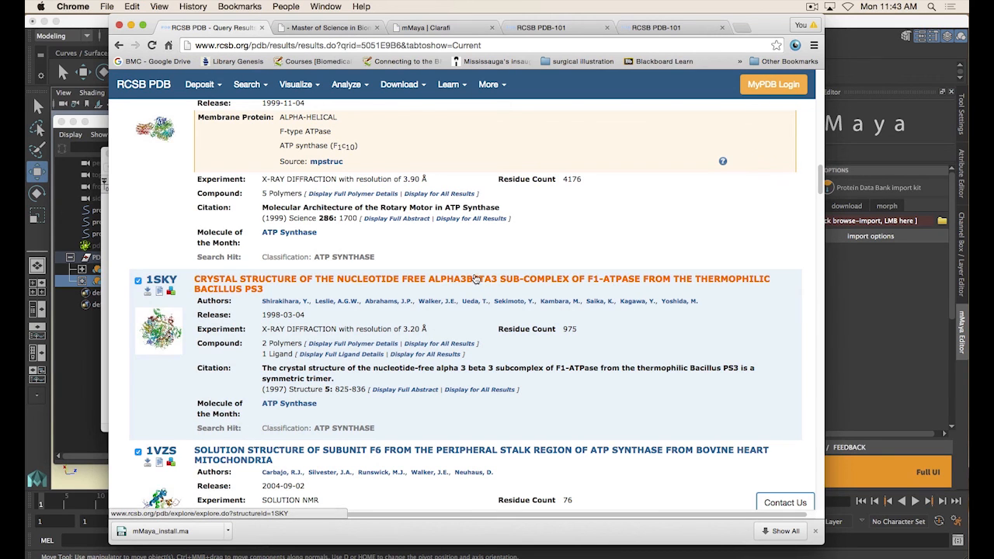
pyautogui.scroll(-1, 545, 292)
pyautogui.scroll(-1, 545, 292)
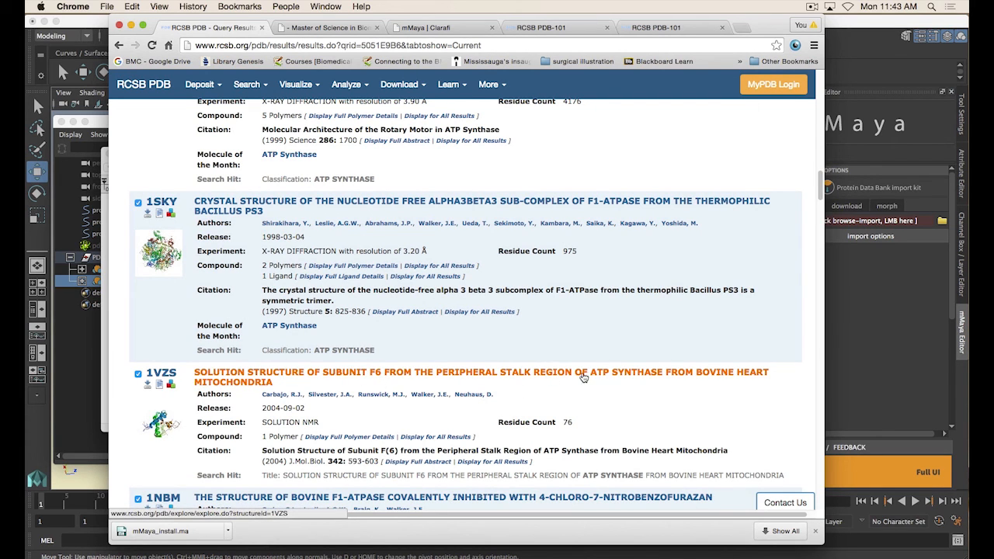
pyautogui.scroll(-1, 582, 378)
pyautogui.moveTo(166, 368)
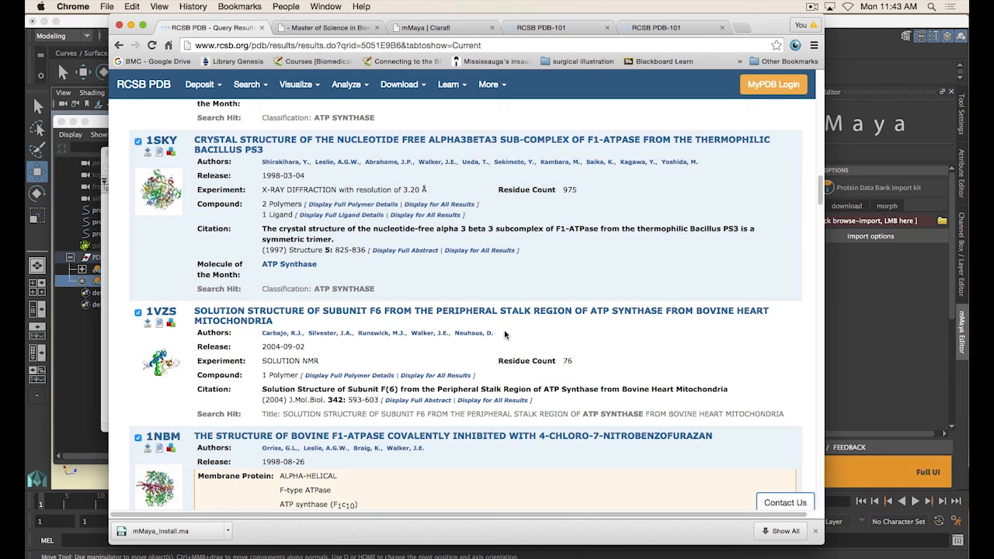
pyautogui.scroll(-1, 505, 334)
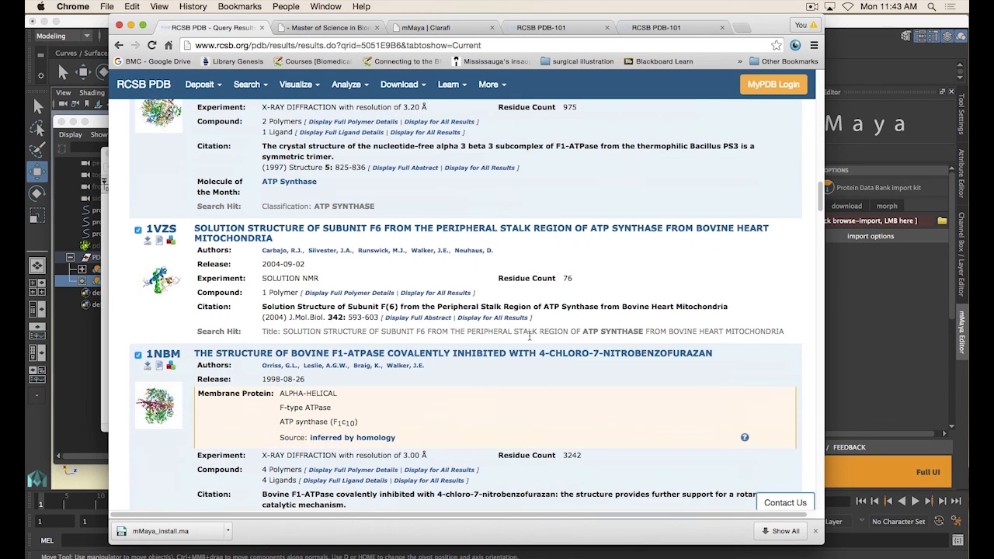
pyautogui.scroll(-1, 528, 335)
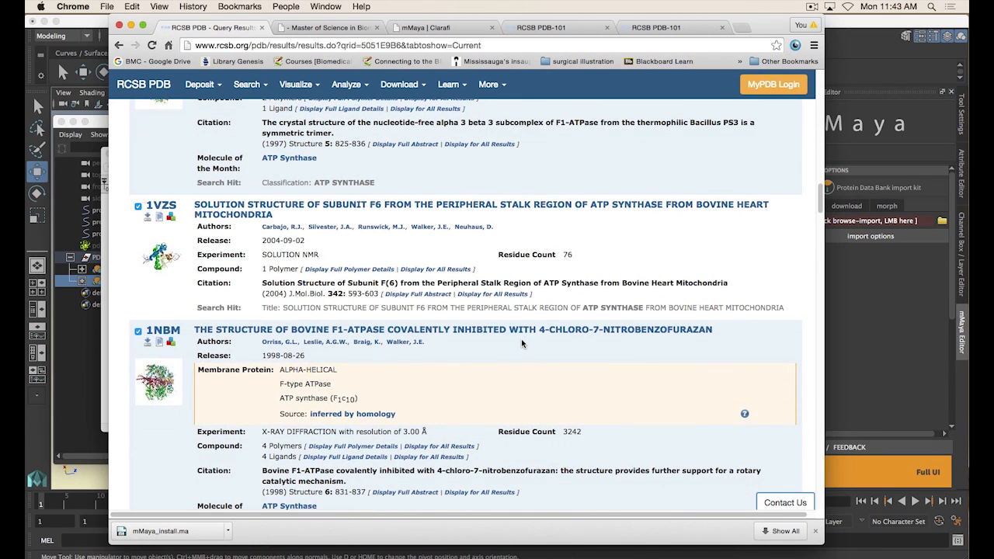
pyautogui.scroll(-1, 521, 344)
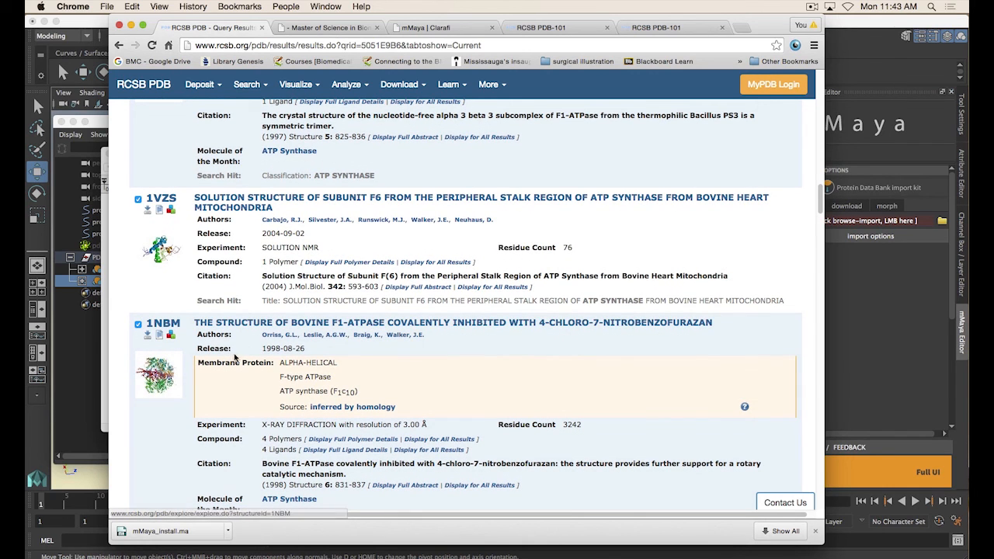
# Open the related ATP Synthase Molecule of the Month article in a new tab
pyautogui.scroll(15, 493, 382)
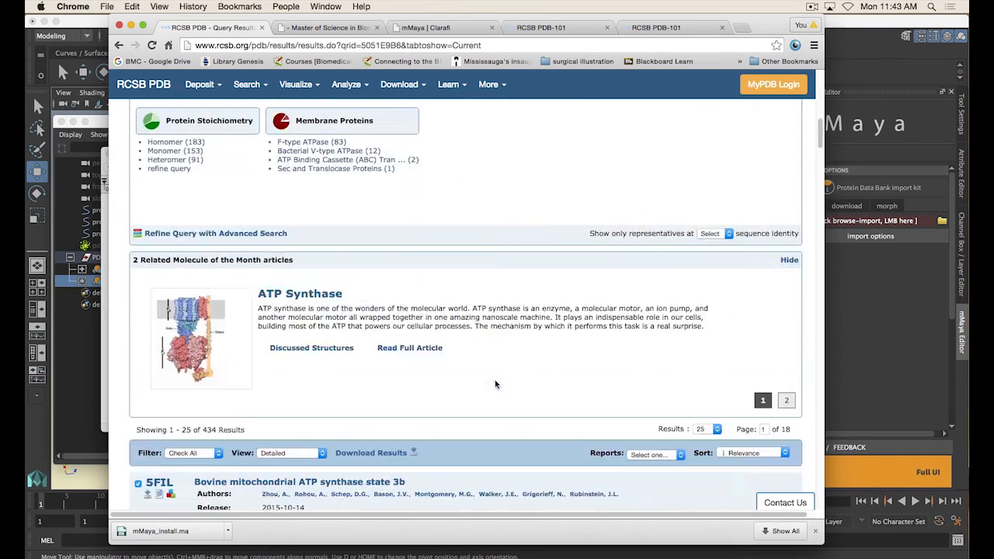
pyautogui.scroll(-5, 496, 383)
pyautogui.scroll(3, 311, 232)
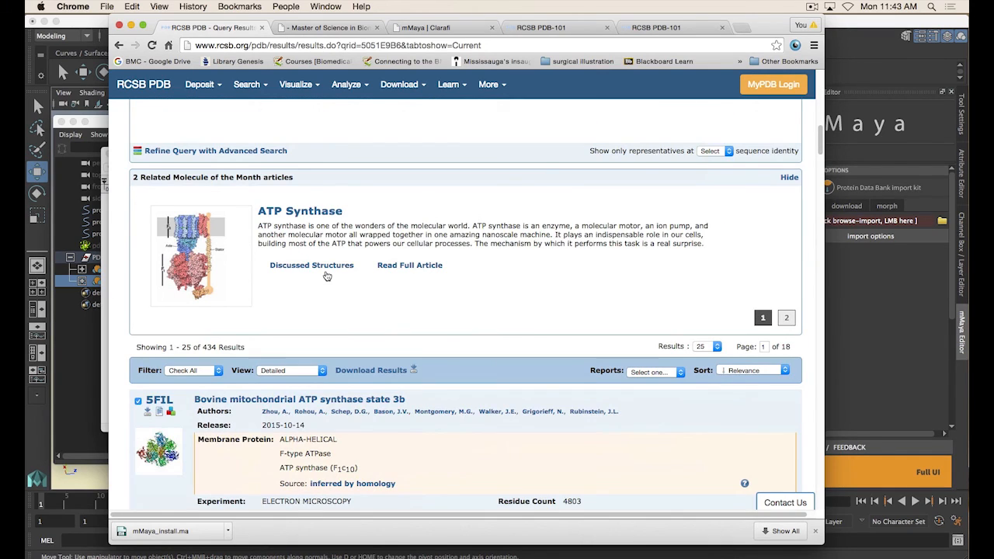
pyautogui.keyDown('super'); pyautogui.click(307, 217); pyautogui.keyUp('super')
pyautogui.click(298, 28)
# Scroll horizontally across the ATP Synthase article to view its full labelled diagram
pyautogui.scroll(-5, 465, 388)
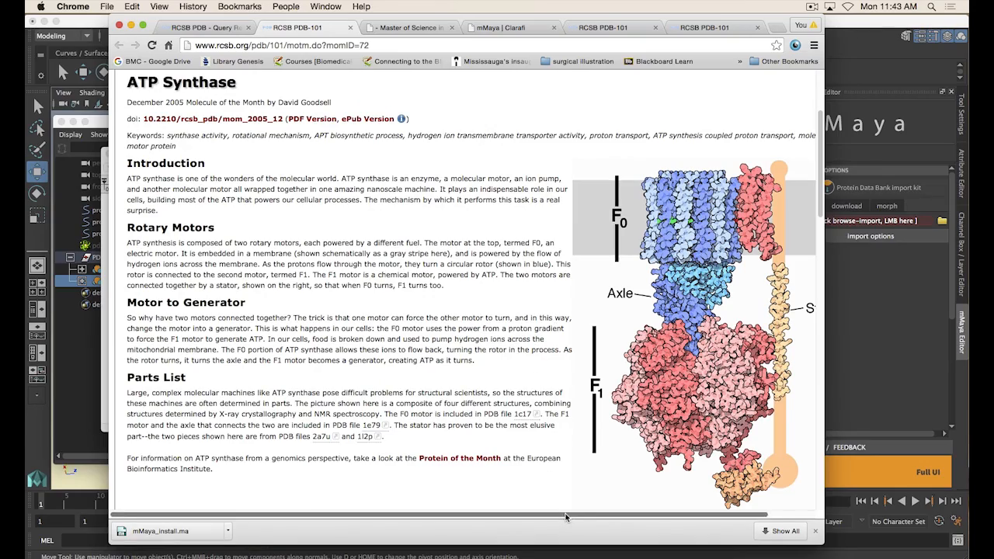
pyautogui.moveTo(566, 514); pyautogui.dragTo(622, 516)
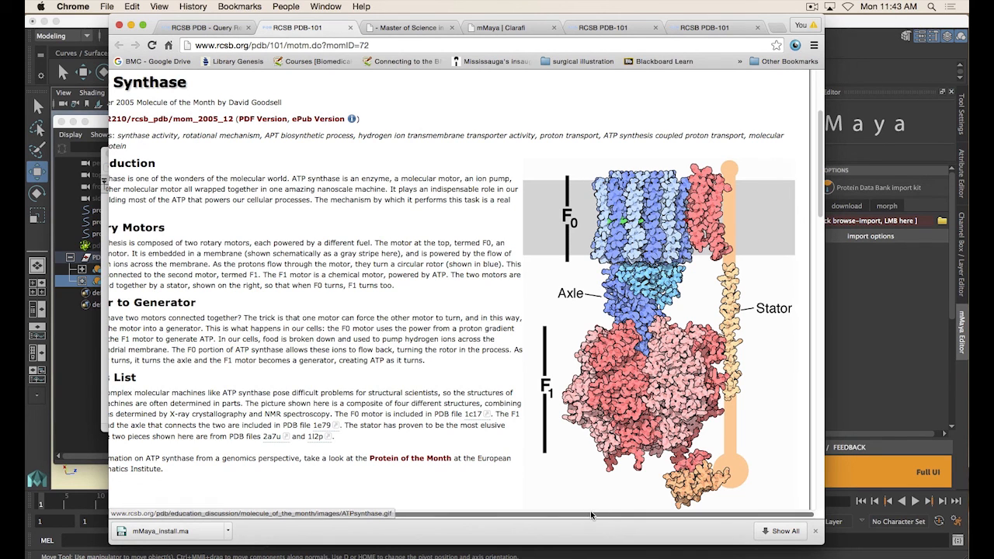
pyautogui.moveTo(578, 515); pyautogui.dragTo(544, 516)
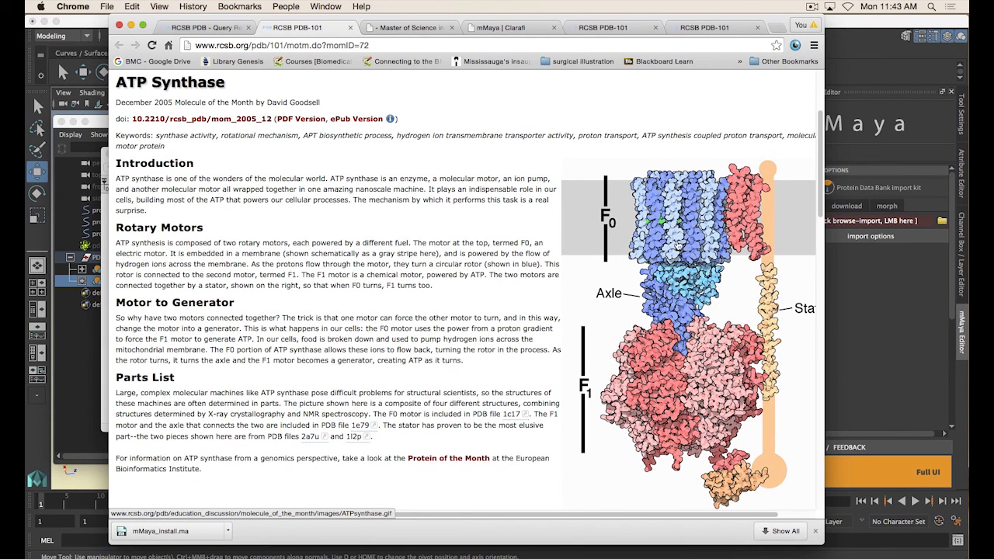
pyautogui.hscroll(2, 698, 497)
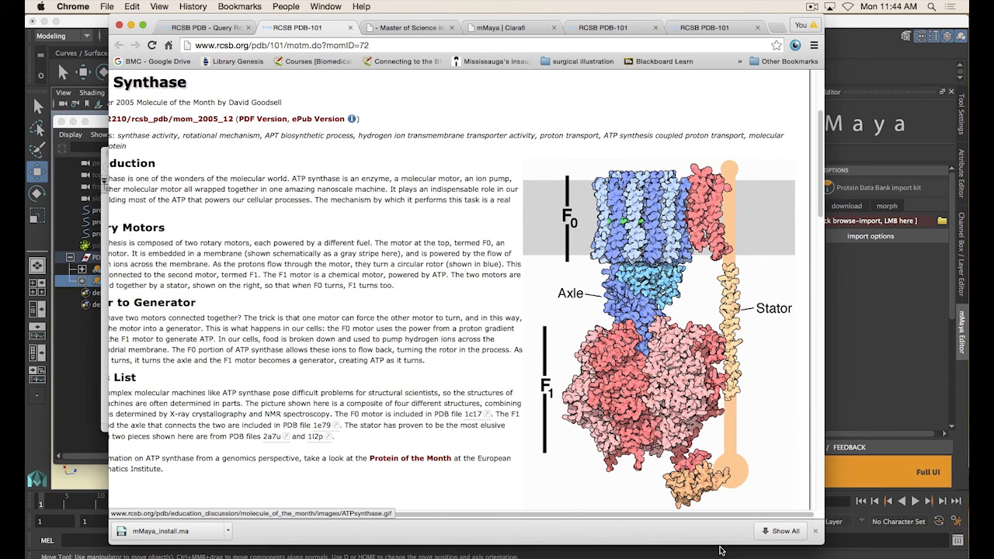
pyautogui.hscroll(-3, 540, 416)
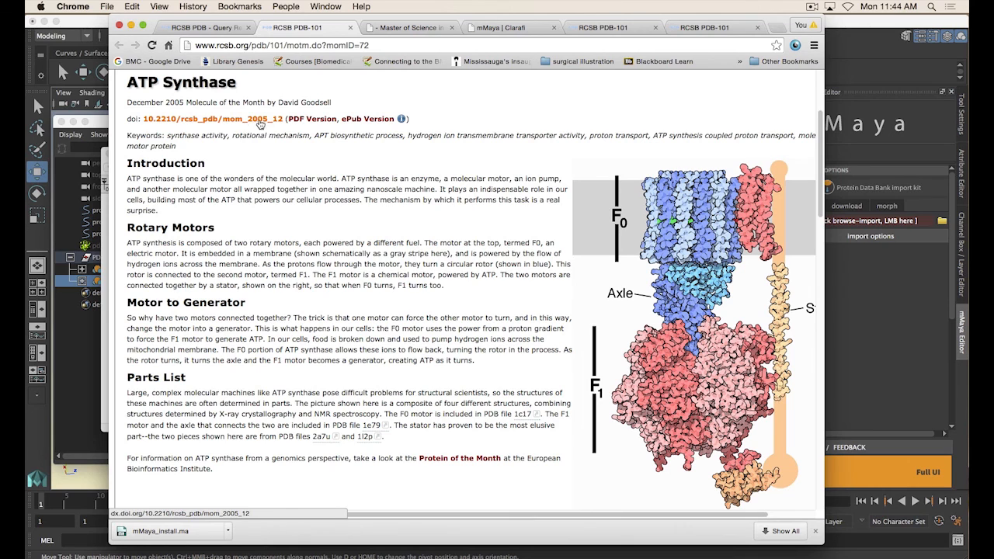
pyautogui.hscroll(3, 542, 515)
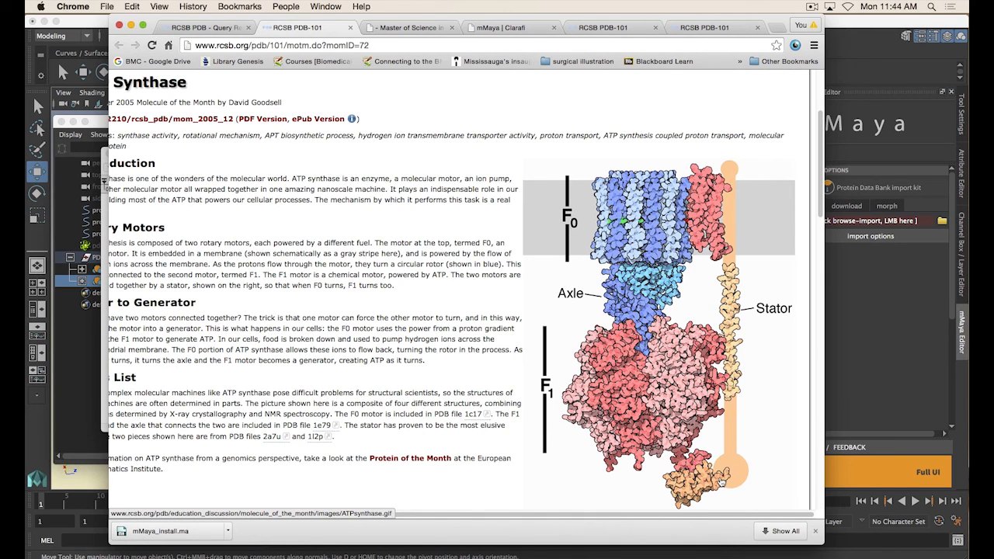
pyautogui.moveTo(705, 515); pyautogui.dragTo(566, 513)
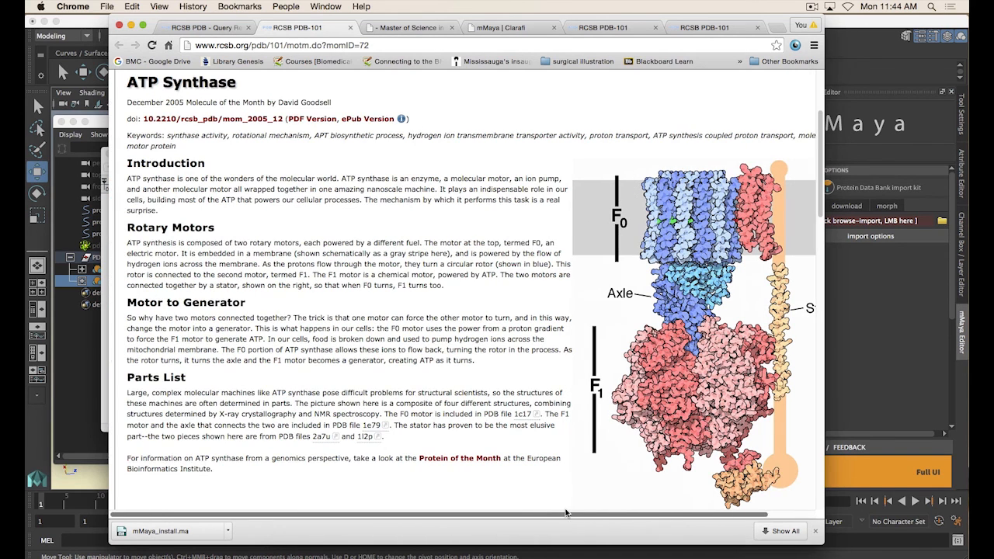
# Open PDB entry 1c17 from the article's Parts List in a new tab
pyautogui.scroll(-1, 502, 353)
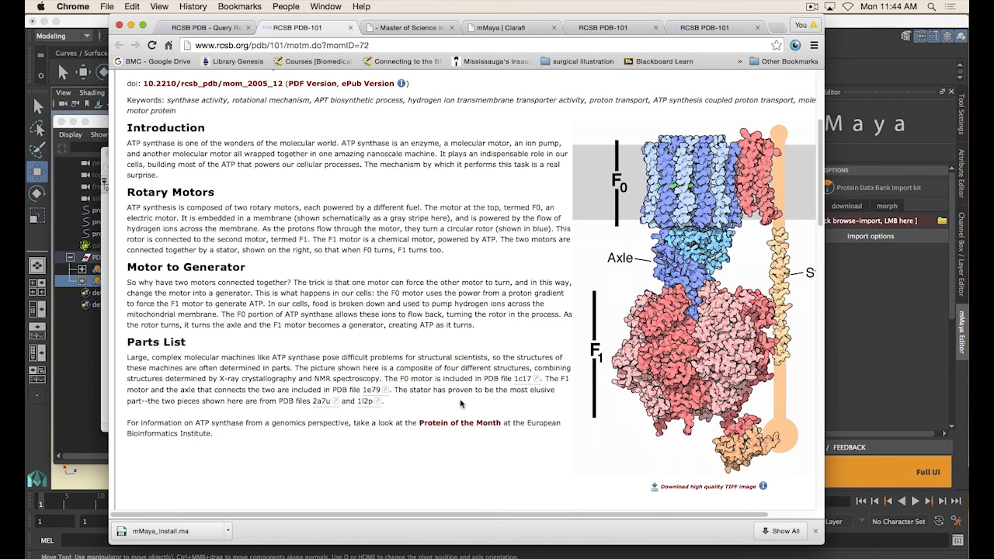
pyautogui.keyDown('super'); pyautogui.click(523, 382); pyautogui.keyUp('super')
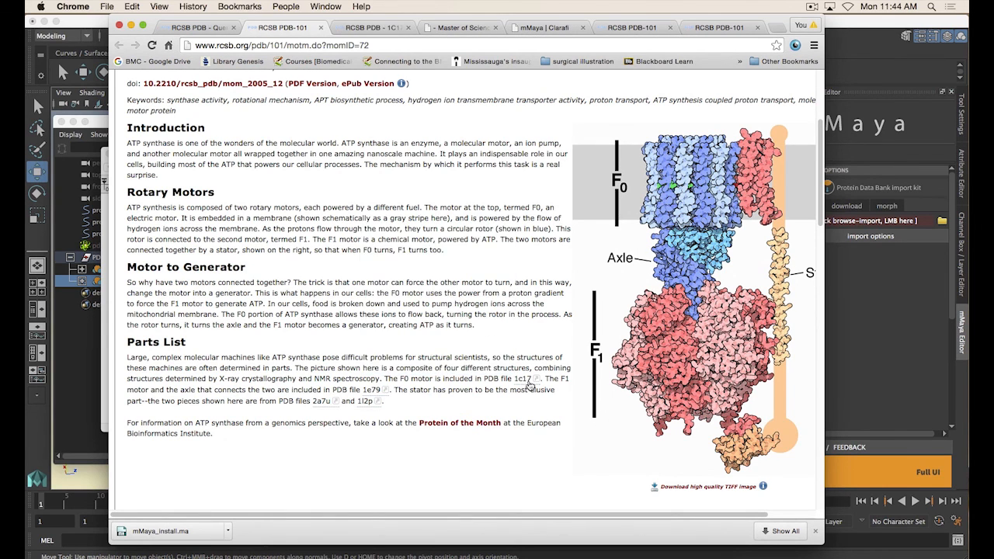
pyautogui.click(372, 28)
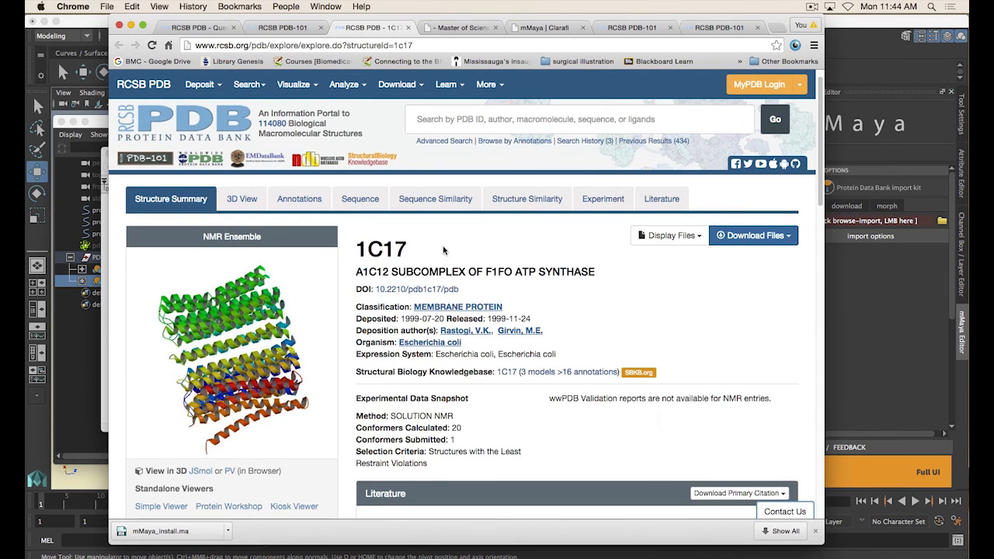
# Examine the 1C17 structure summary page, highlighting its title and deposition details
pyautogui.moveTo(357, 273); pyautogui.dragTo(463, 273)
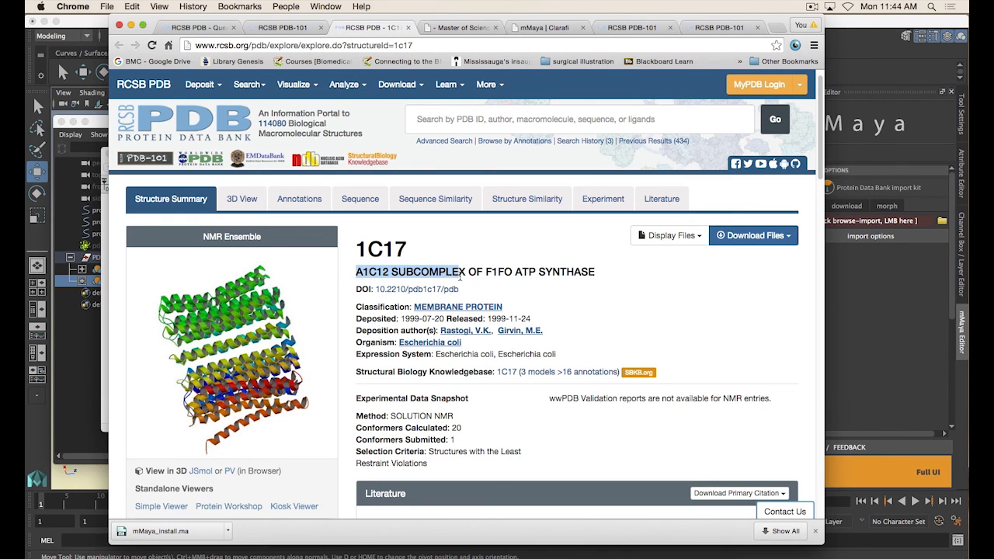
pyautogui.click(466, 273)
pyautogui.scroll(-1, 497, 255)
pyautogui.scroll(-3, 516, 260)
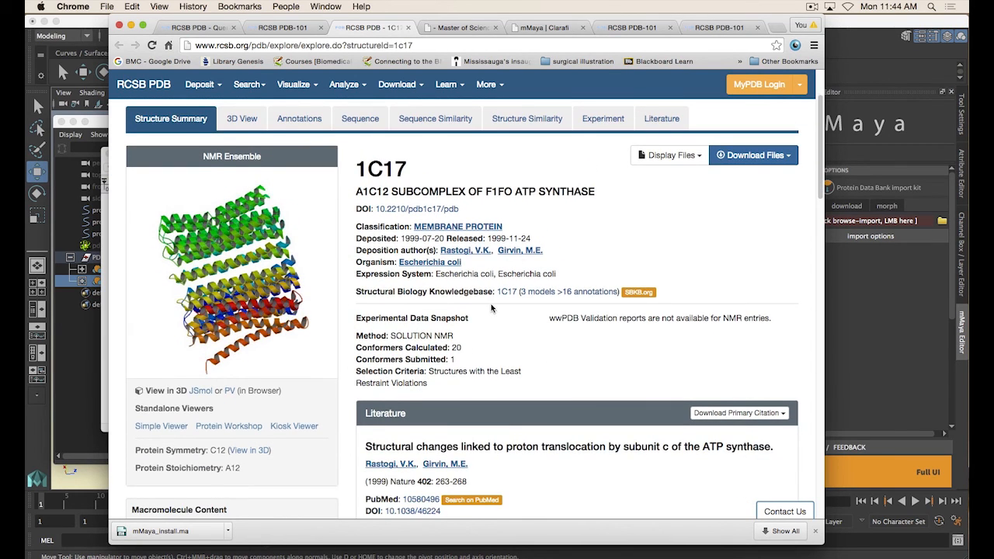
pyautogui.scroll(-1, 493, 309)
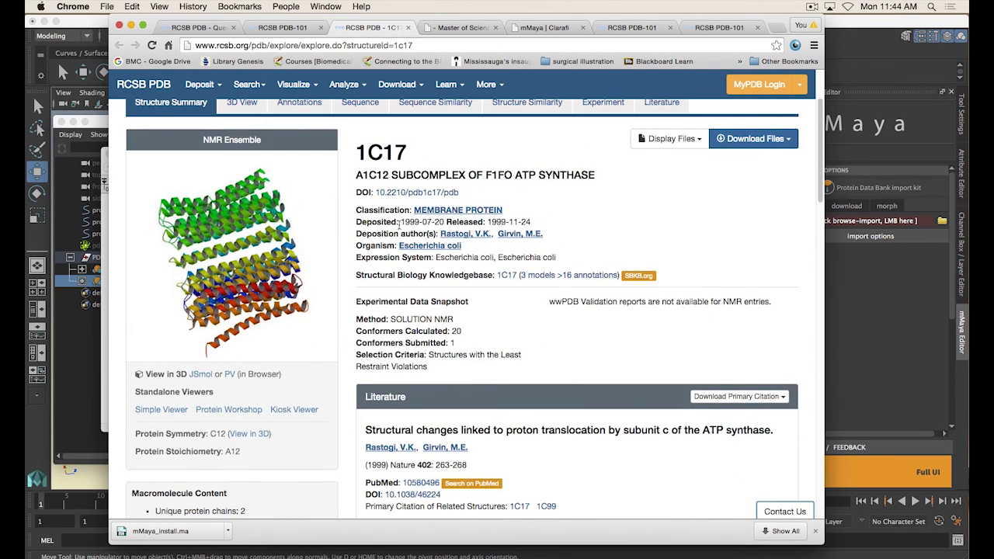
pyautogui.moveTo(401, 222); pyautogui.dragTo(423, 223)
pyautogui.doubleClick(417, 224)
pyautogui.click(406, 222)
pyautogui.moveTo(401, 222); pyautogui.dragTo(445, 223)
# Close the 1C17 entry tab, returning to the ATP Synthase article
pyautogui.click(493, 277)
pyautogui.click(283, 31)
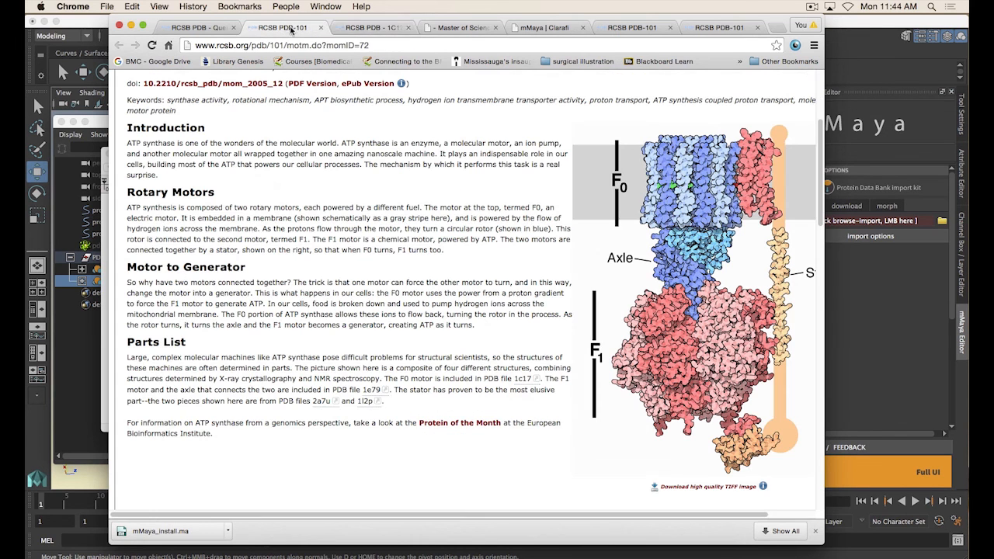
pyautogui.click(407, 29)
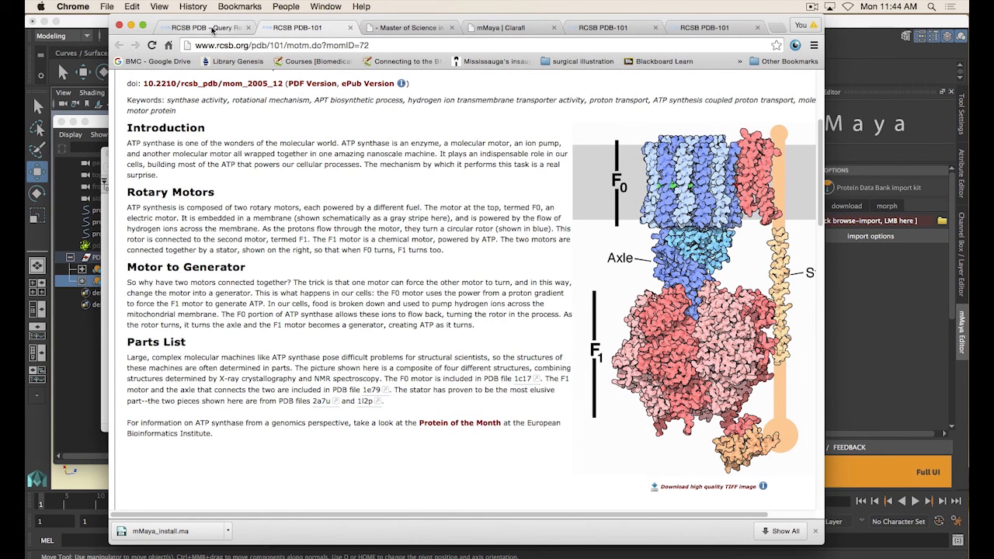
# Return to the search results tab and view the query refinement options
pyautogui.click(212, 30)
pyautogui.scroll(-3, 421, 280)
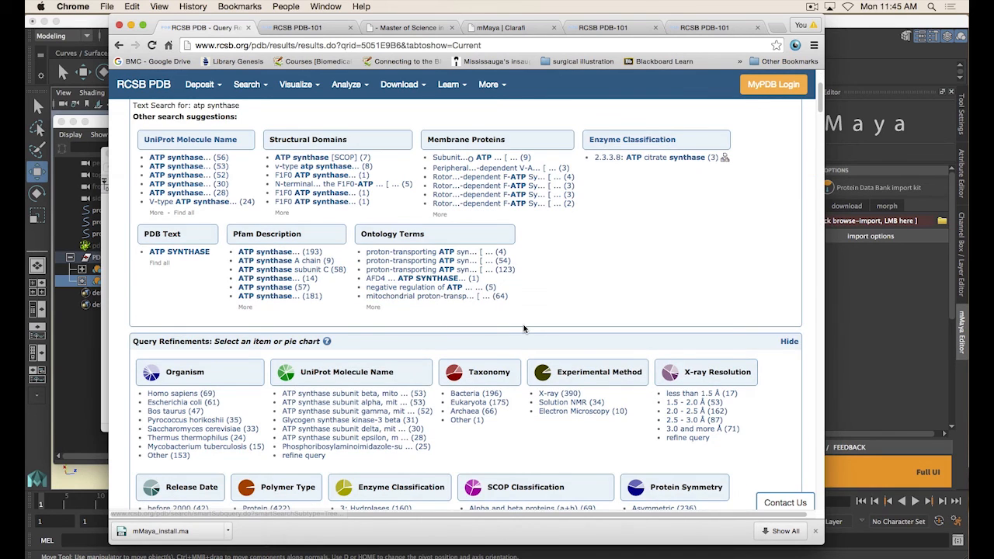
pyautogui.scroll(-2, 515, 314)
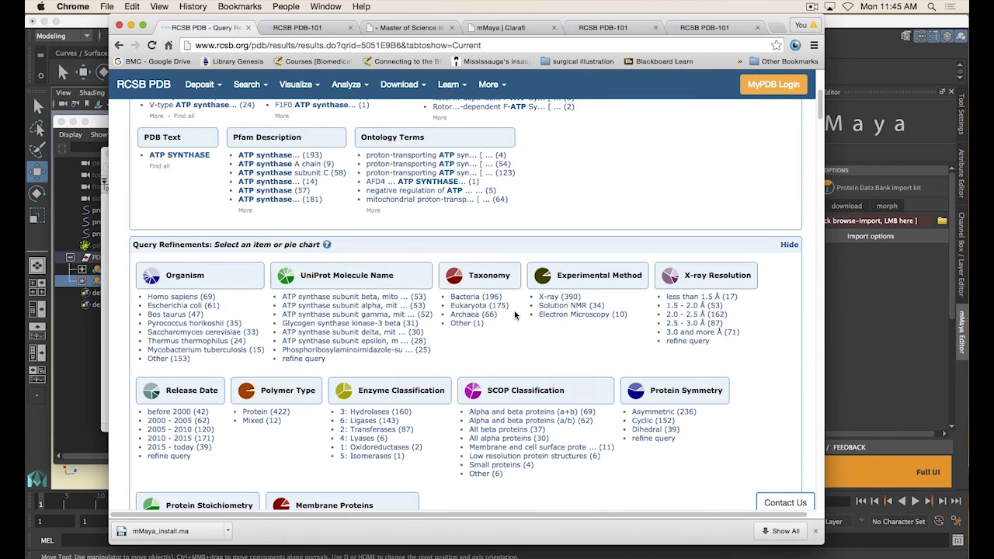
# Refine the ATP synthase search results to the Bos taurus organism
pyautogui.scroll(-1, 177, 299)
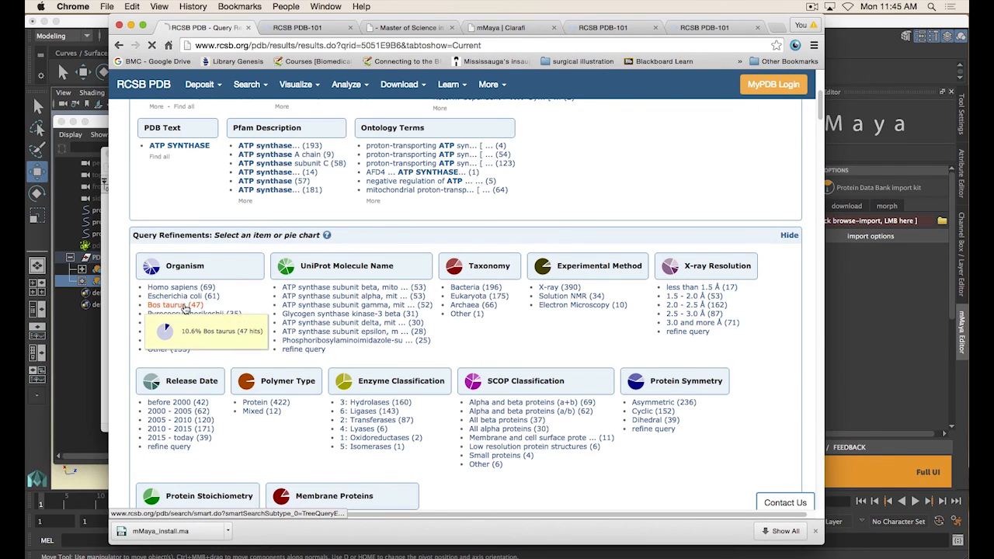
pyautogui.scroll(-5, 299, 377)
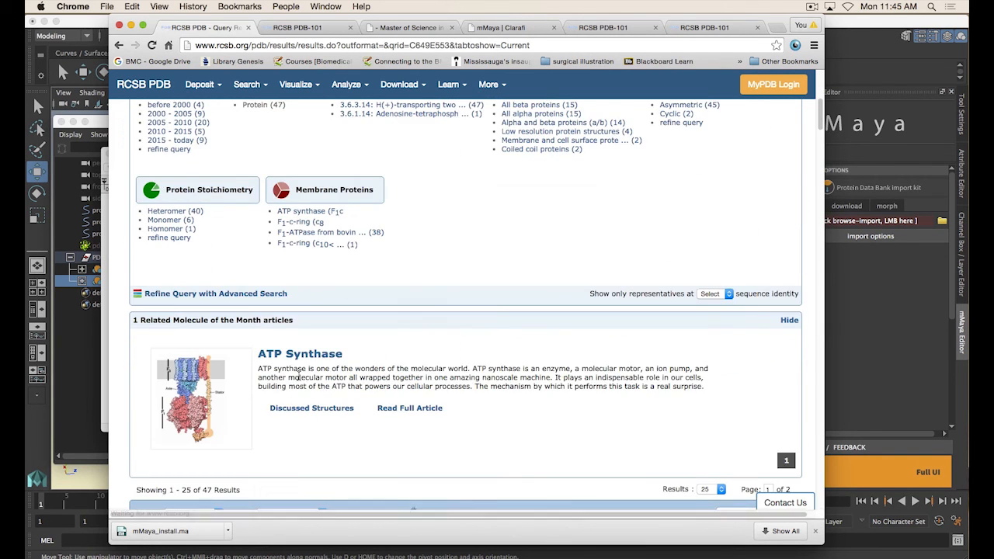
# Browse the refined Bos taurus ATP synthase results list and its entries
pyautogui.scroll(-5, 307, 377)
pyautogui.scroll(9, 316, 377)
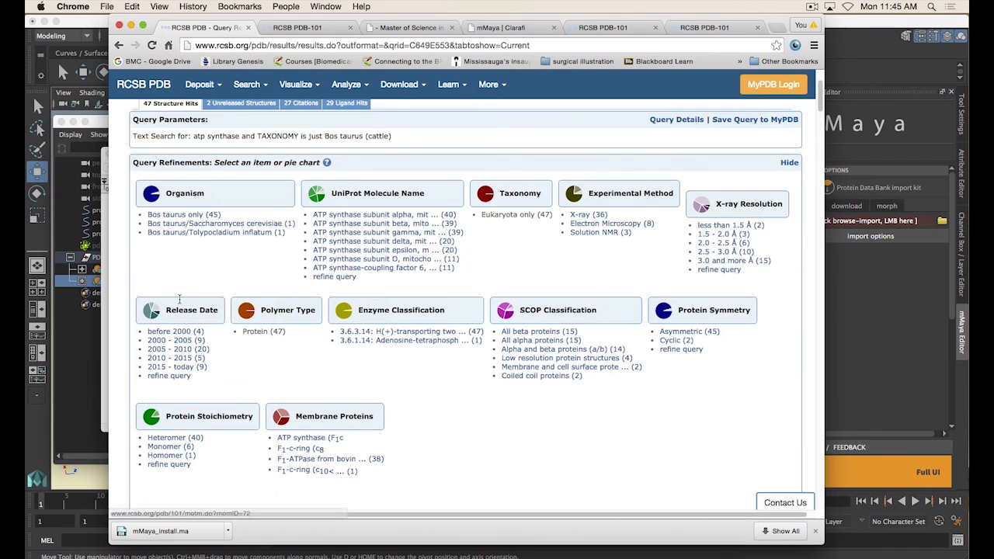
pyautogui.scroll(-6, 367, 371)
pyautogui.scroll(-2, 367, 370)
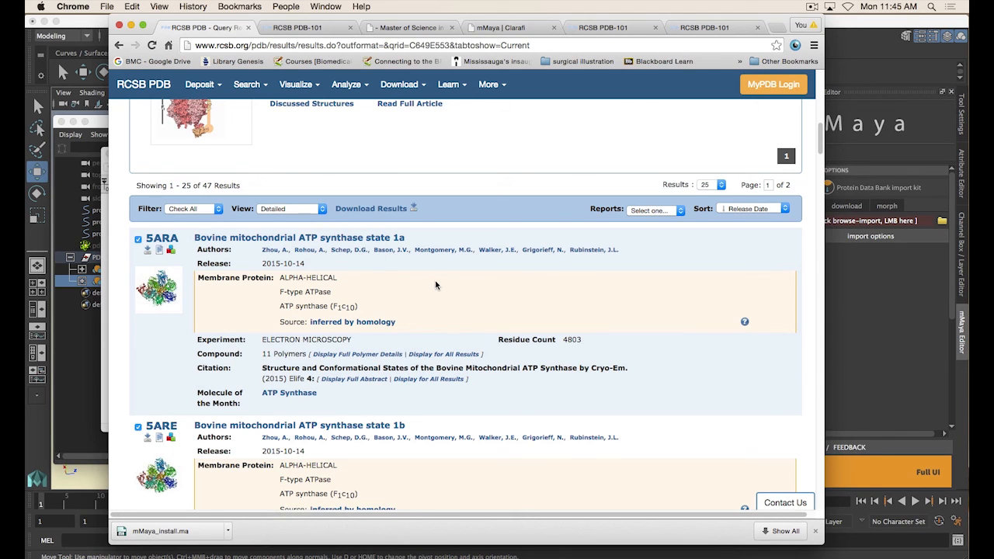
pyautogui.scroll(-1, 410, 239)
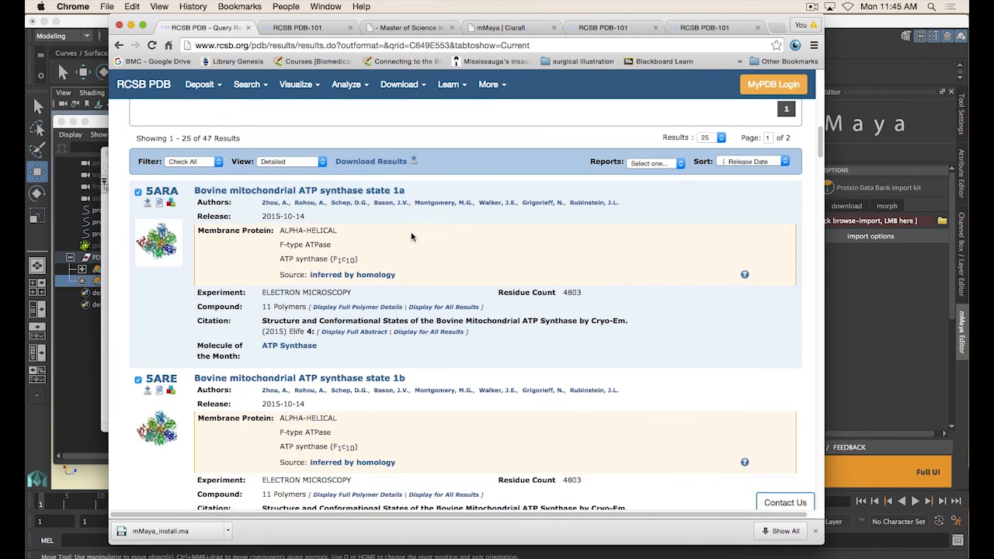
pyautogui.scroll(-4, 396, 338)
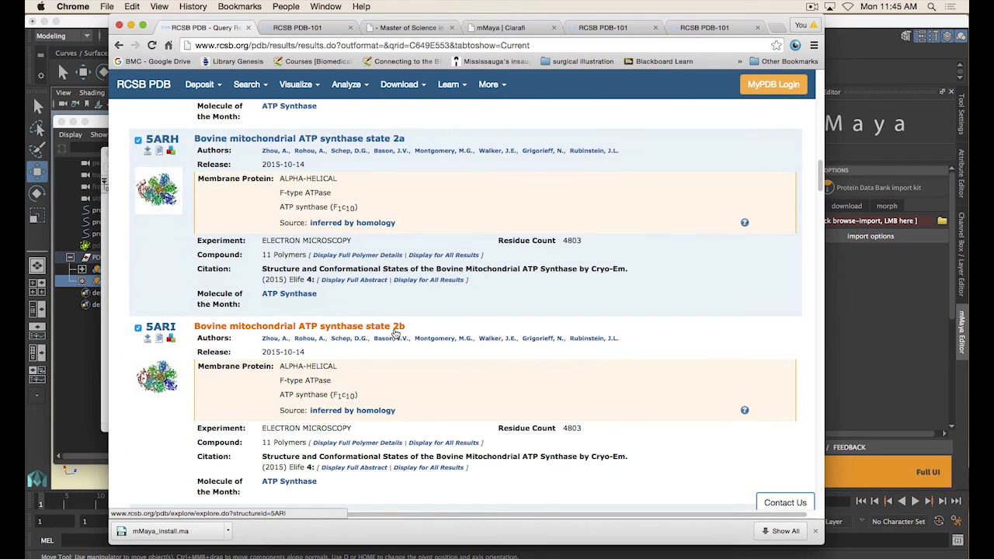
pyautogui.scroll(-9, 371, 180)
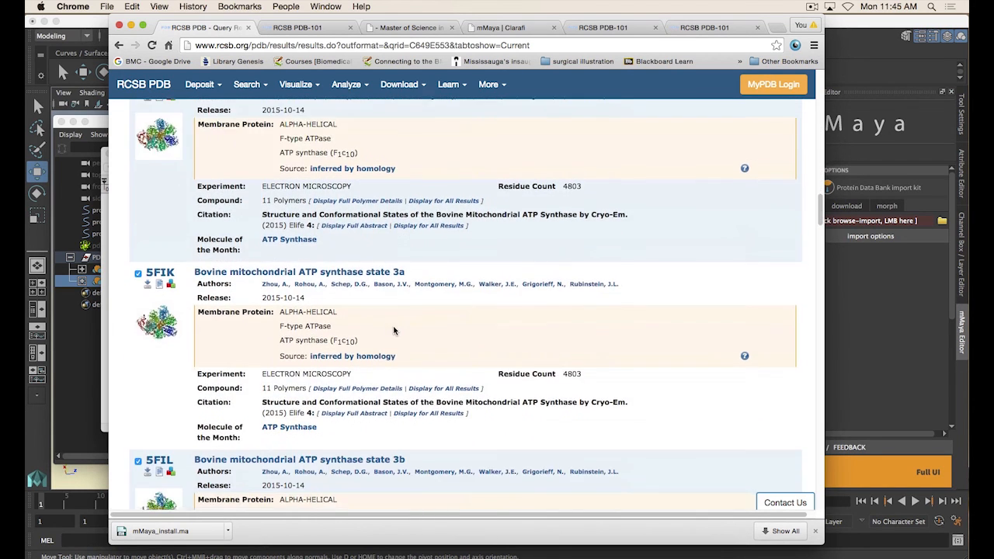
pyautogui.scroll(14, 395, 330)
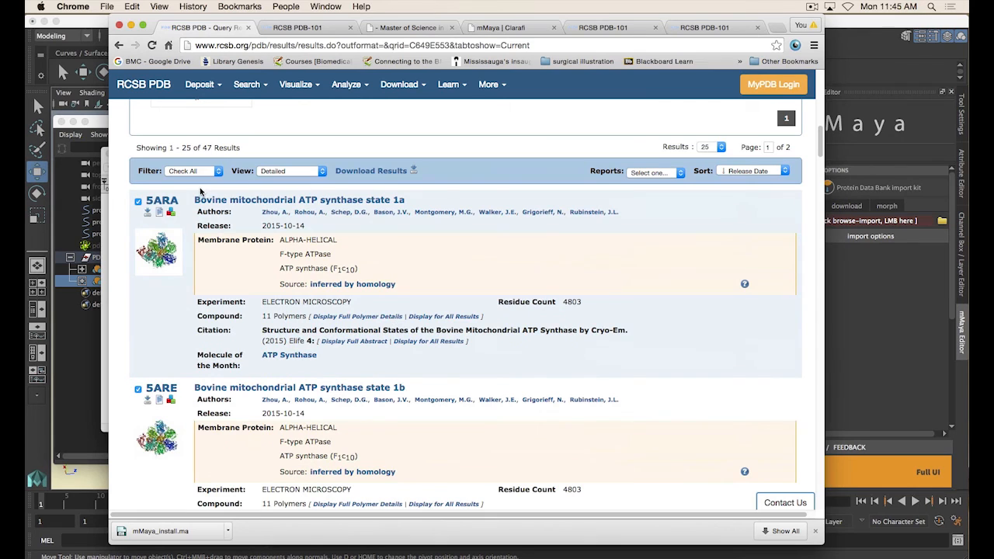
pyautogui.scroll(-1, 342, 264)
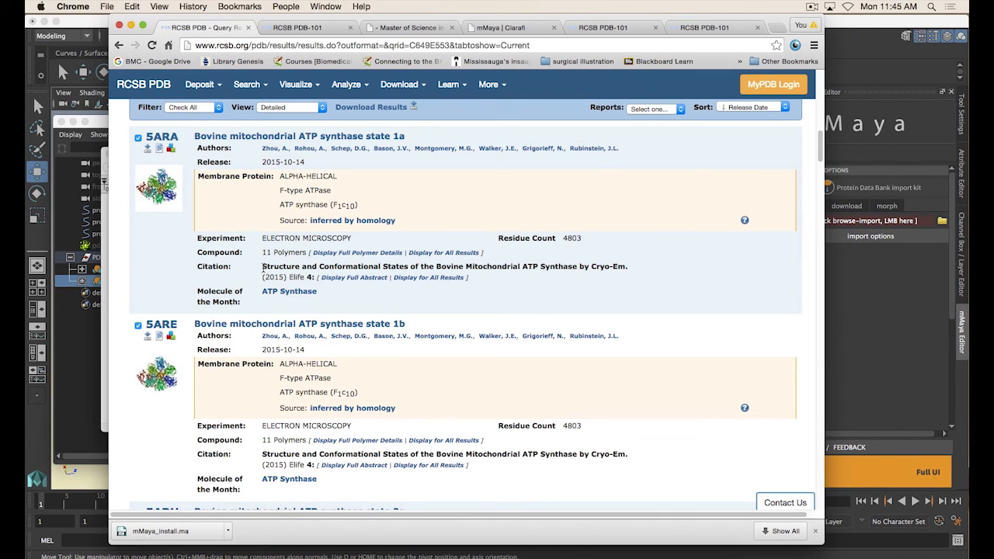
# Highlight the citation title of the 5ARA result
pyautogui.moveTo(262, 267); pyautogui.dragTo(629, 266)
pyautogui.click(598, 266)
pyautogui.moveTo(594, 266); pyautogui.dragTo(629, 266)
pyautogui.click(316, 279)
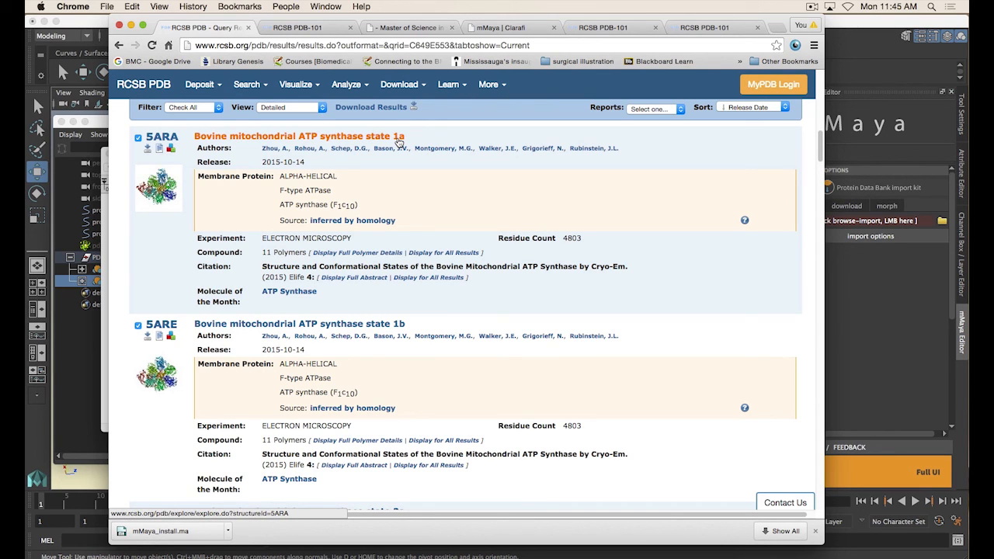
# Scroll through the results and open the 5ARA structure entry
pyautogui.scroll(-3, 318, 142)
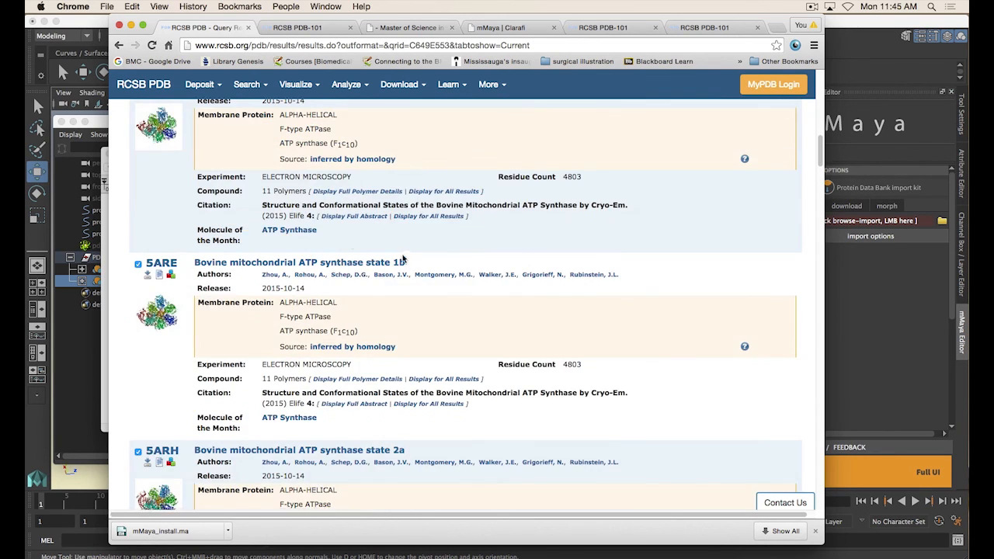
pyautogui.scroll(-5, 403, 258)
pyautogui.scroll(-3, 471, 302)
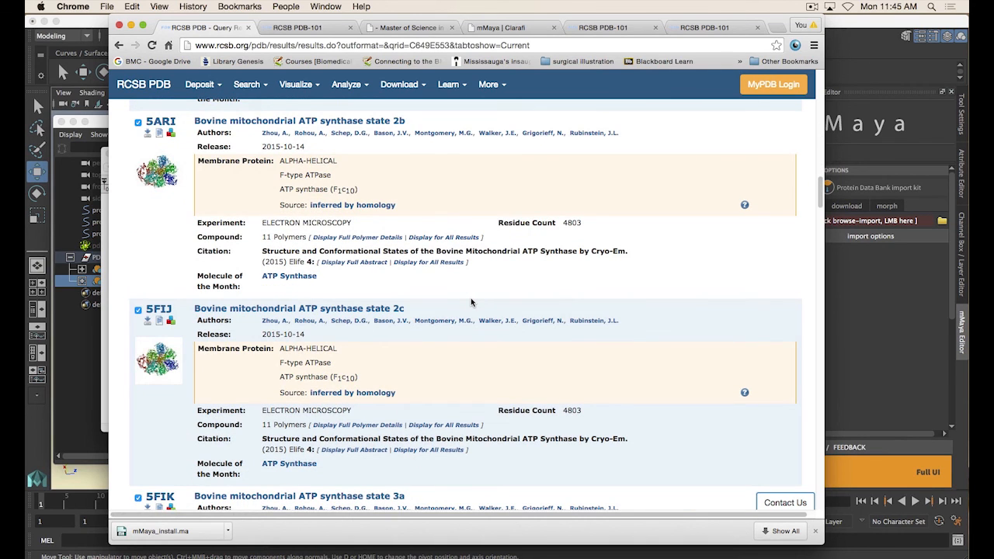
pyautogui.scroll(-2, 458, 299)
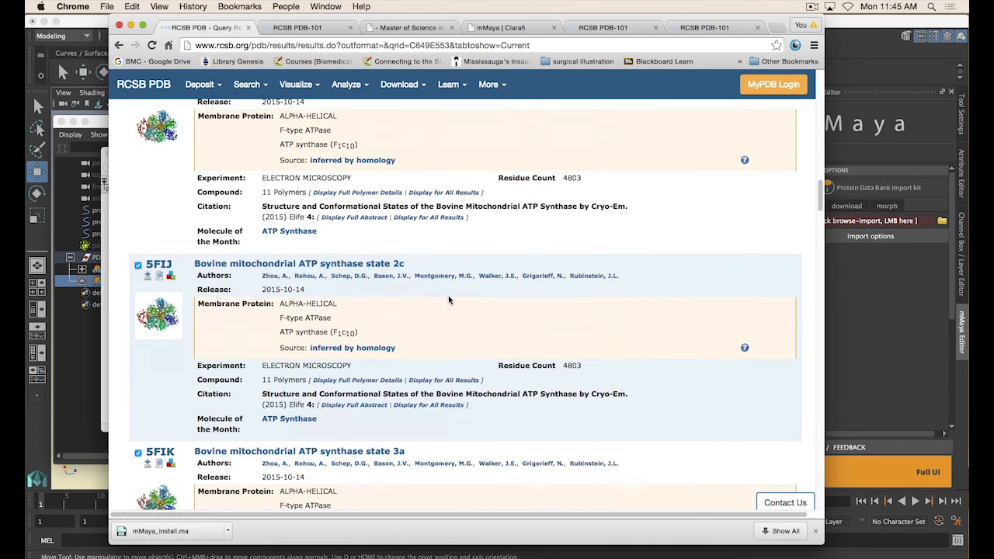
pyautogui.scroll(-10, 421, 291)
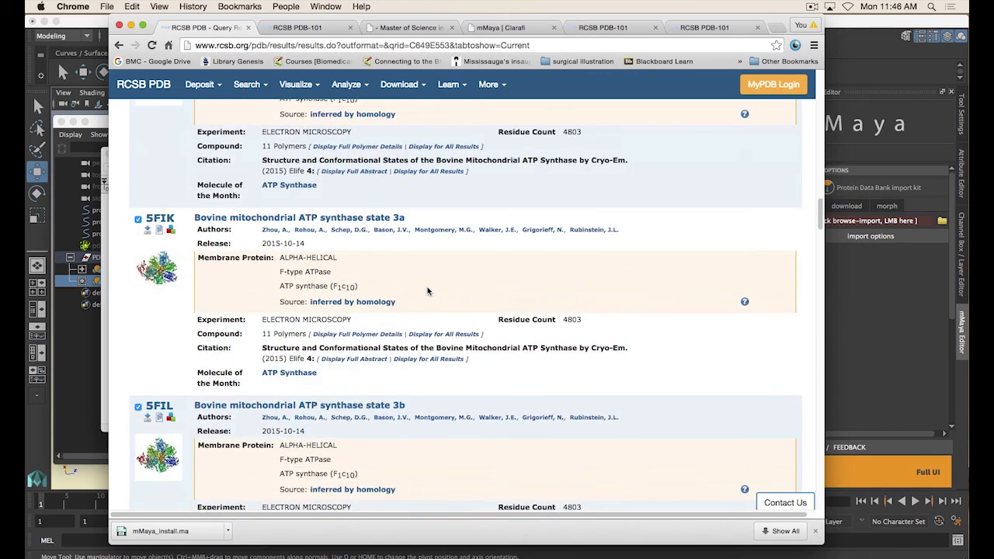
pyautogui.scroll(12, 400, 221)
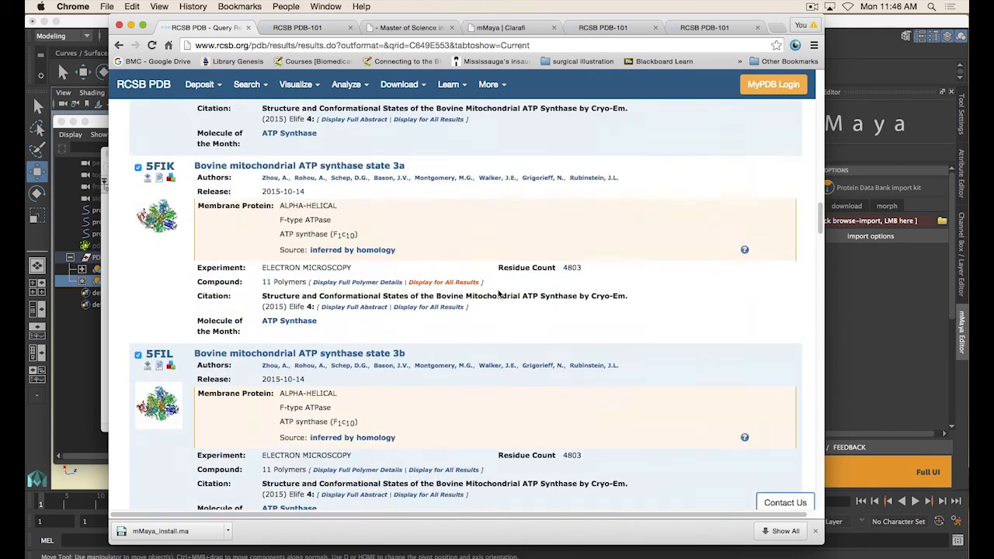
pyautogui.scroll(15, 404, 264)
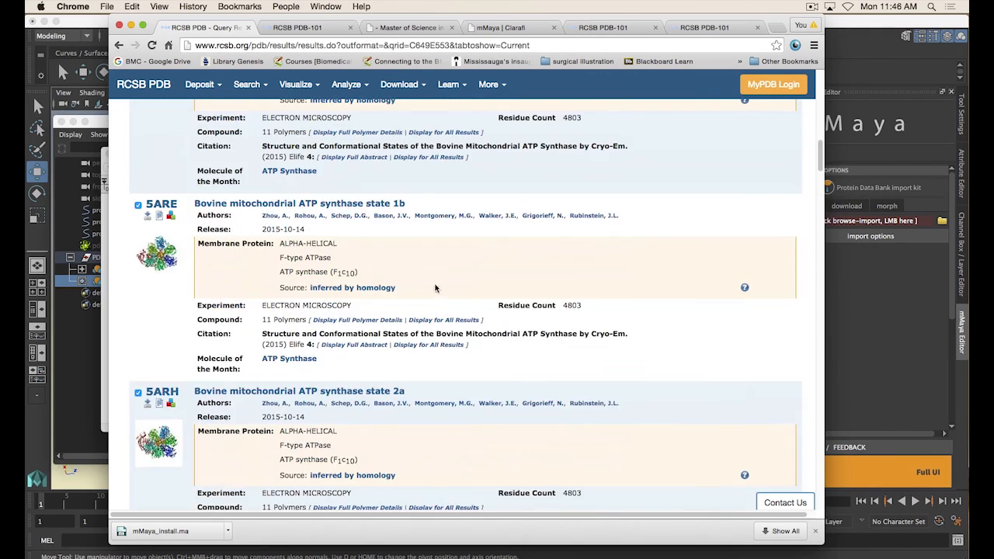
pyautogui.click(363, 352)
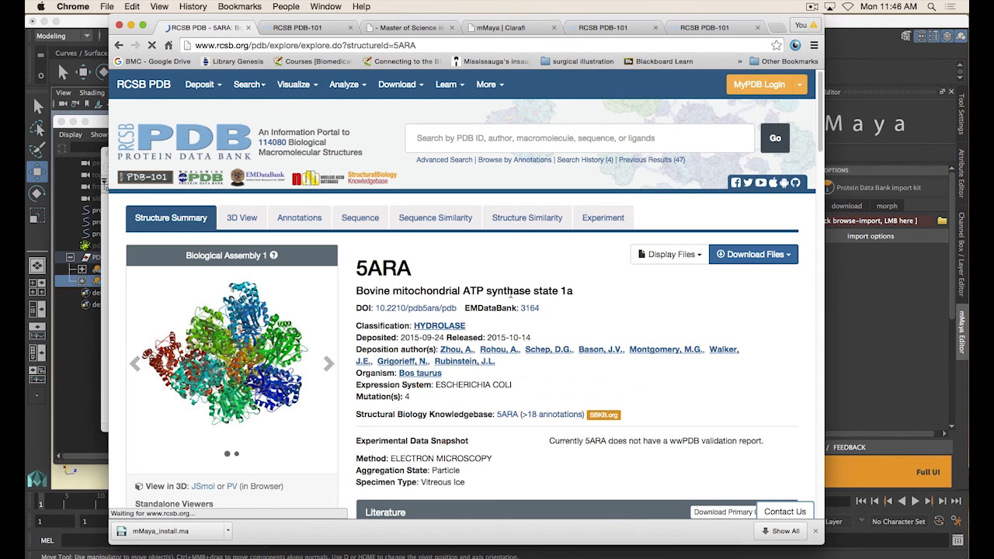
# Examine the 5ARA structure summary page and its literature section
pyautogui.scroll(-1, 510, 290)
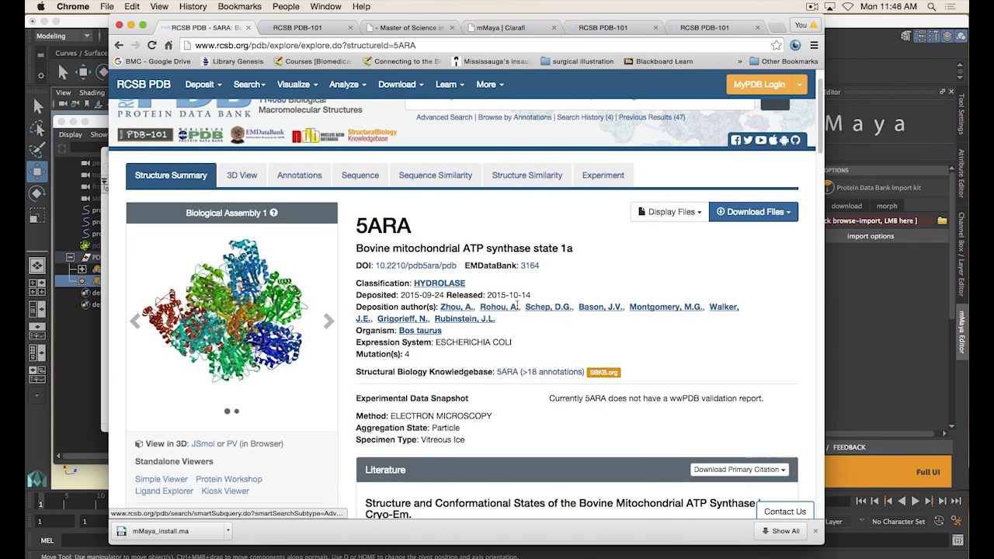
pyautogui.scroll(-3, 481, 295)
pyautogui.scroll(-10, 517, 321)
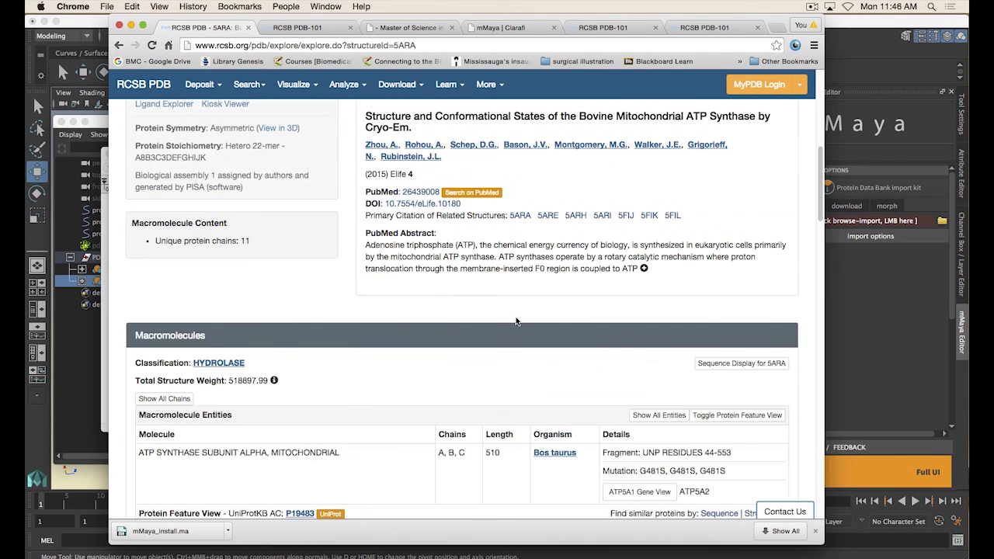
pyautogui.scroll(10, 326, 330)
pyautogui.scroll(-5, 545, 244)
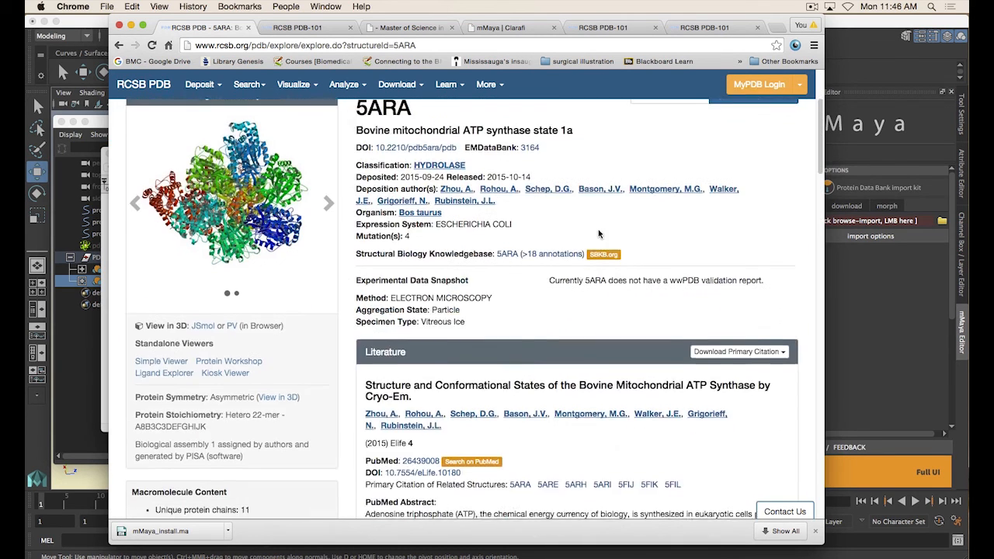
pyautogui.scroll(-2, 546, 245)
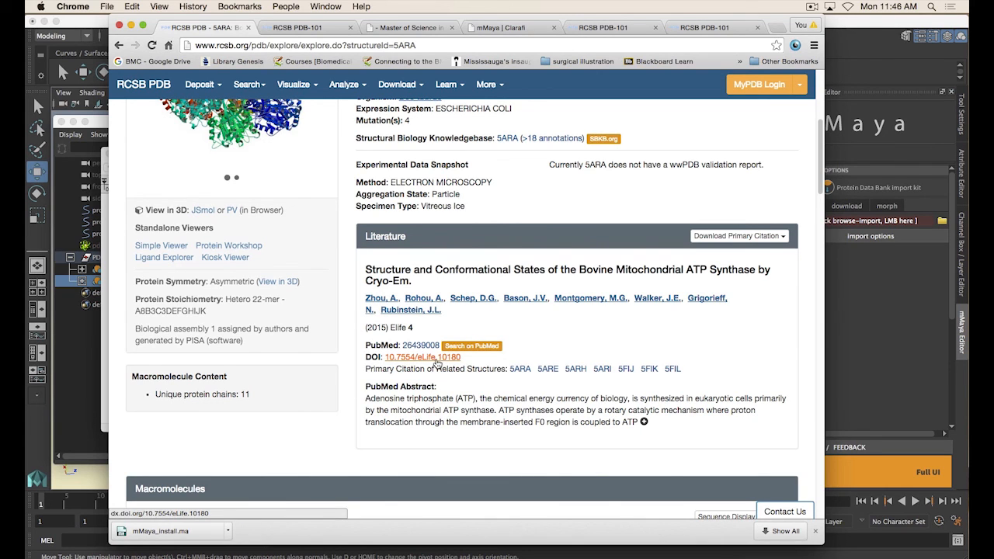
pyautogui.scroll(-1, 489, 351)
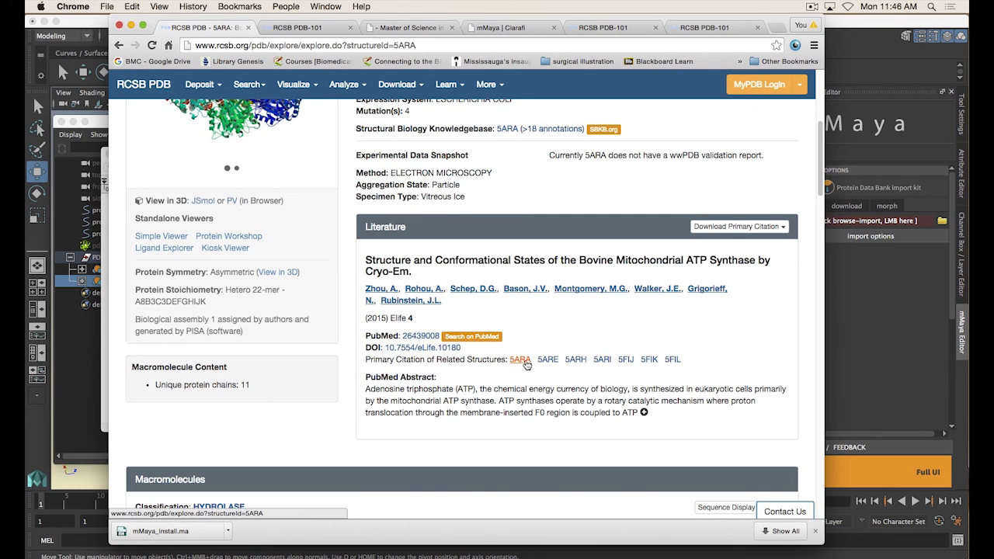
pyautogui.scroll(1, 521, 364)
pyautogui.scroll(5, 521, 364)
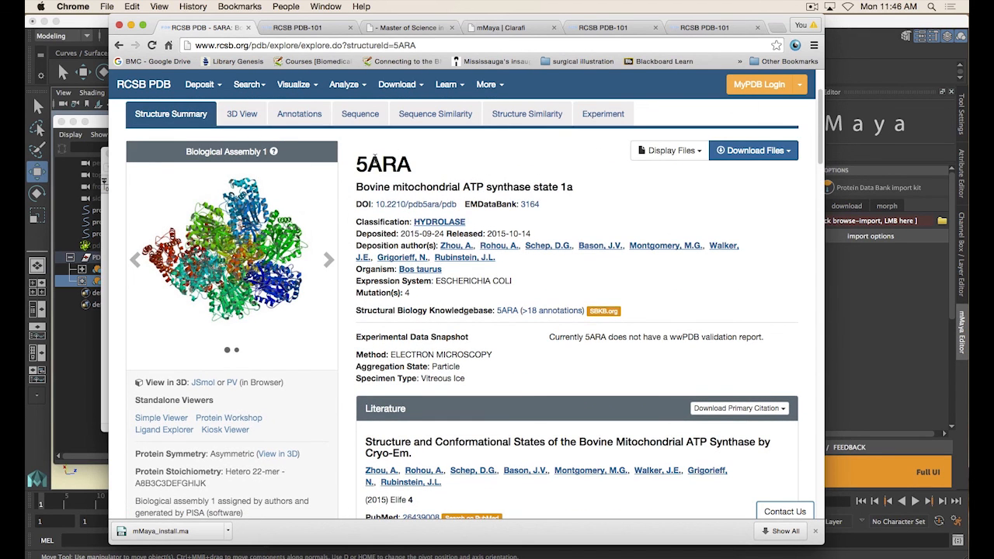
pyautogui.scroll(-5, 421, 174)
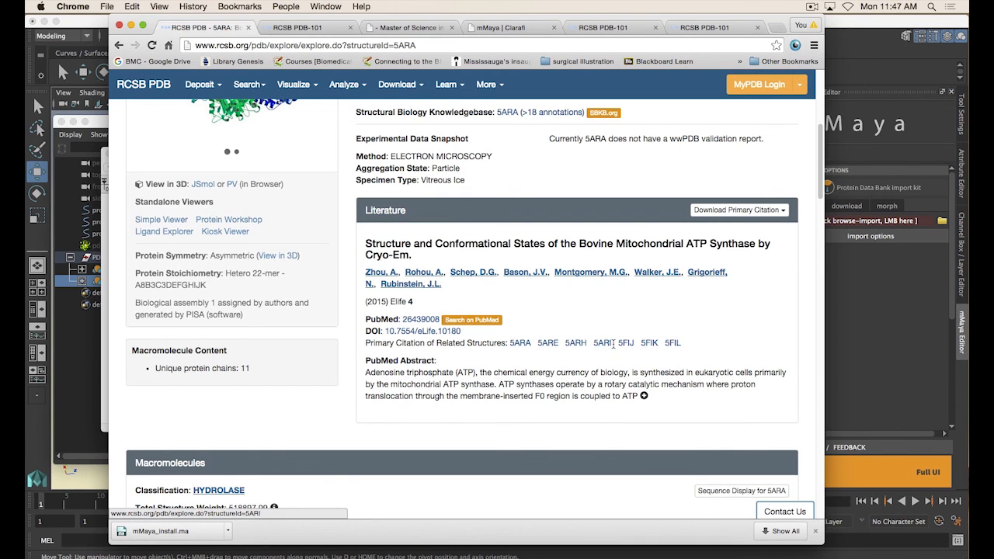
# Highlight the list of related structures and expand the full PubMed abstract
pyautogui.moveTo(613, 343); pyautogui.dragTo(517, 349)
pyautogui.click(516, 349)
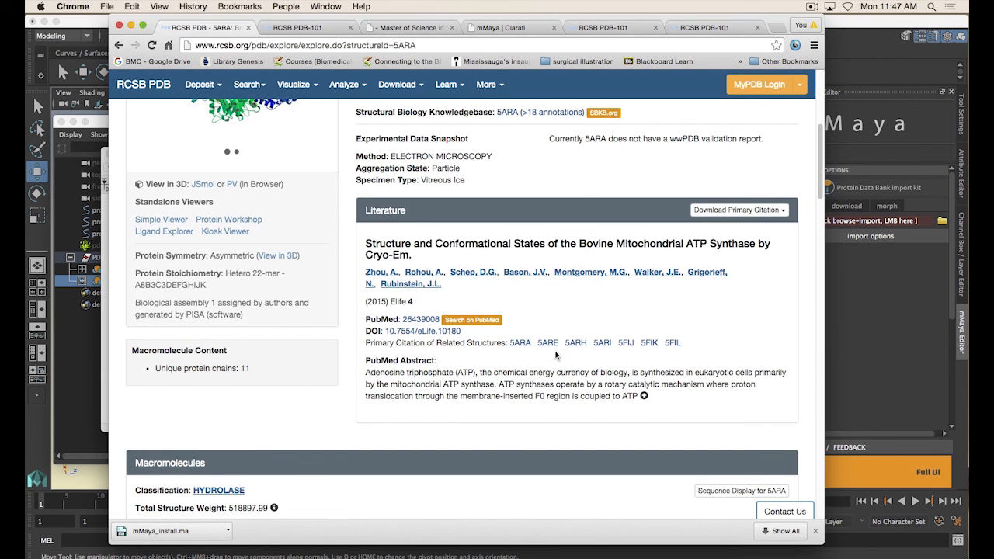
pyautogui.scroll(-1, 555, 355)
pyautogui.scroll(-1, 479, 363)
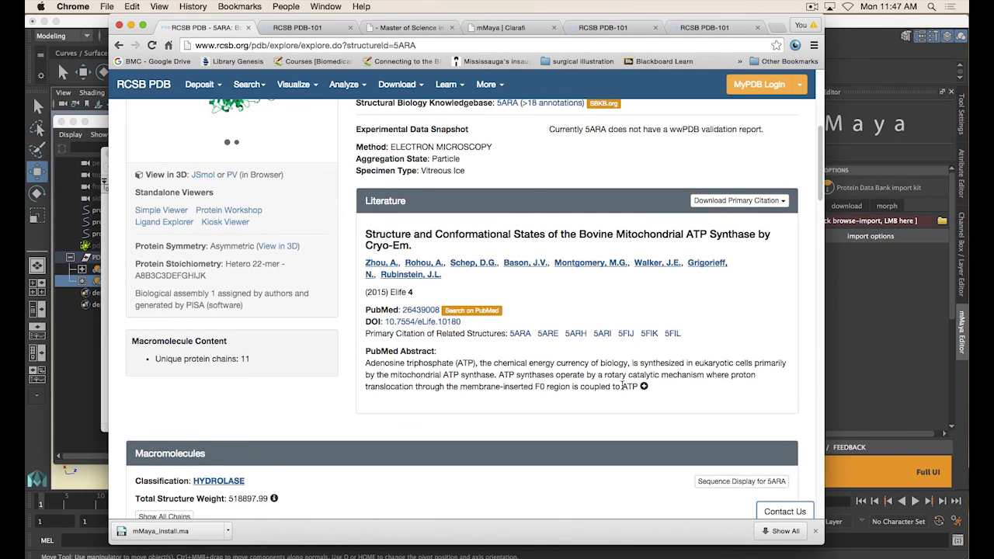
pyautogui.click(643, 387)
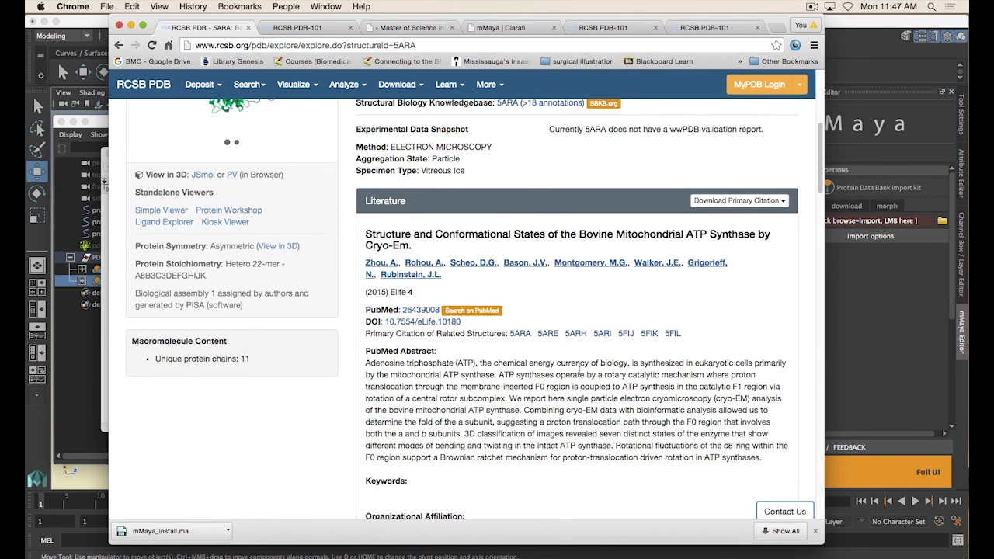
# Read the full abstract and organizational affiliation, continuing down to the Macromolecules section
pyautogui.scroll(-1, 579, 370)
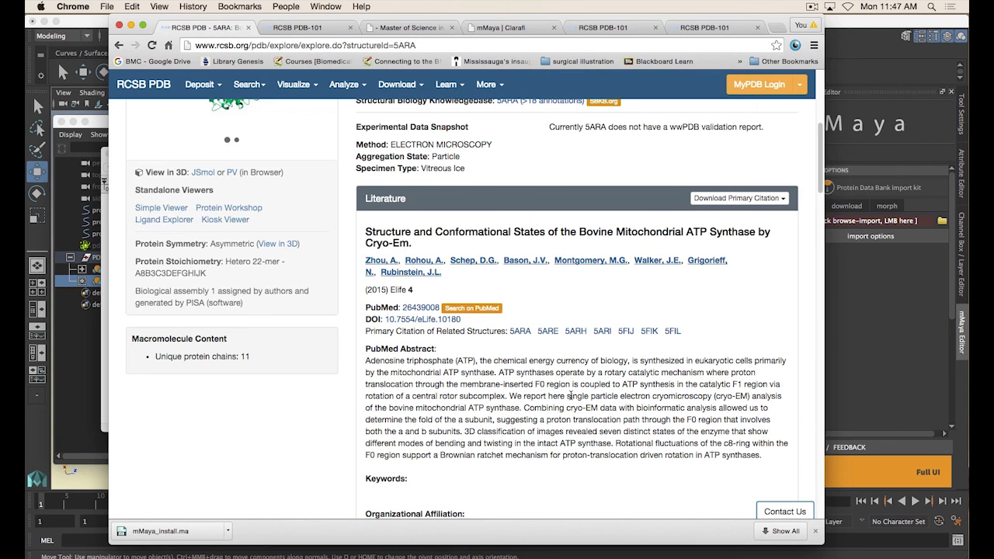
pyautogui.scroll(-1, 570, 395)
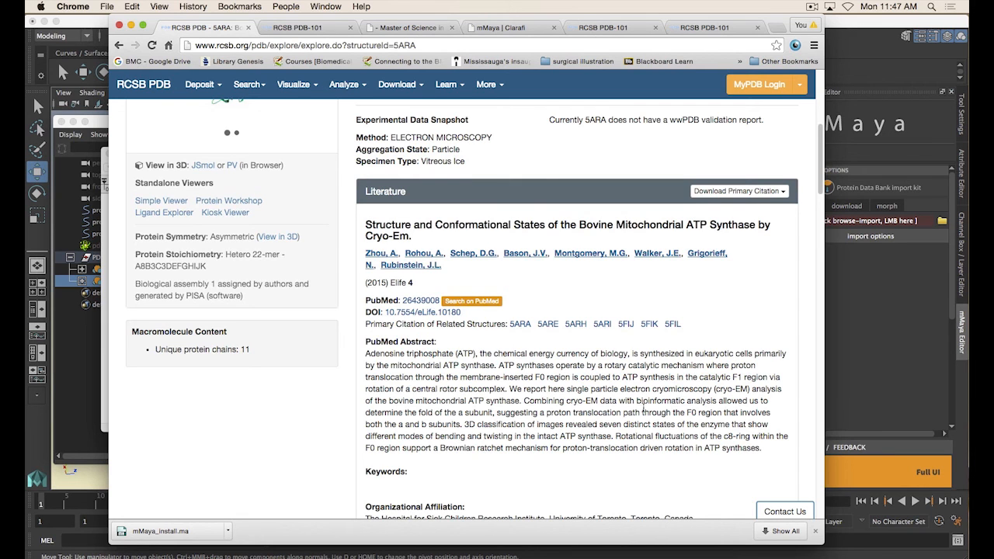
pyautogui.scroll(-2, 643, 411)
pyautogui.scroll(-1, 467, 397)
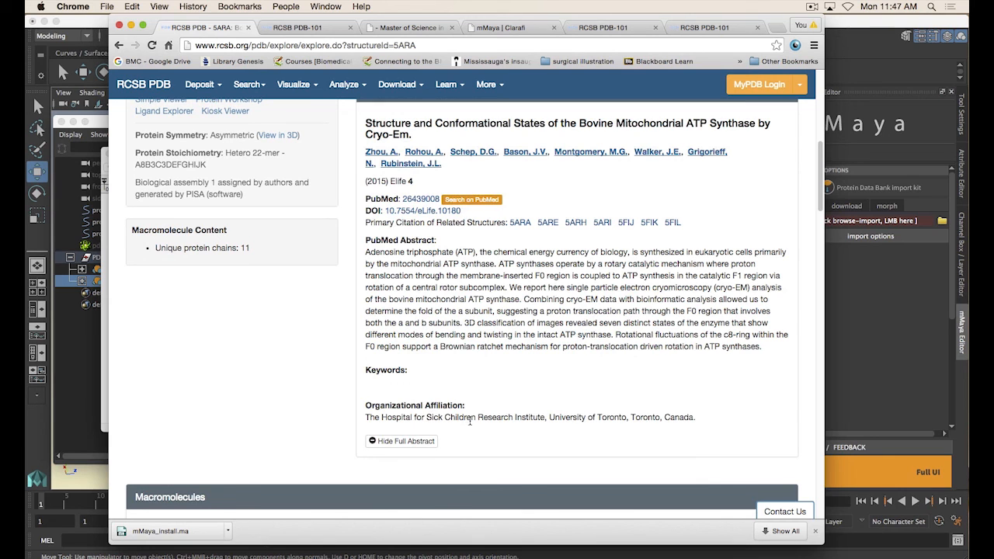
pyautogui.scroll(-1, 658, 414)
pyautogui.scroll(3, 539, 344)
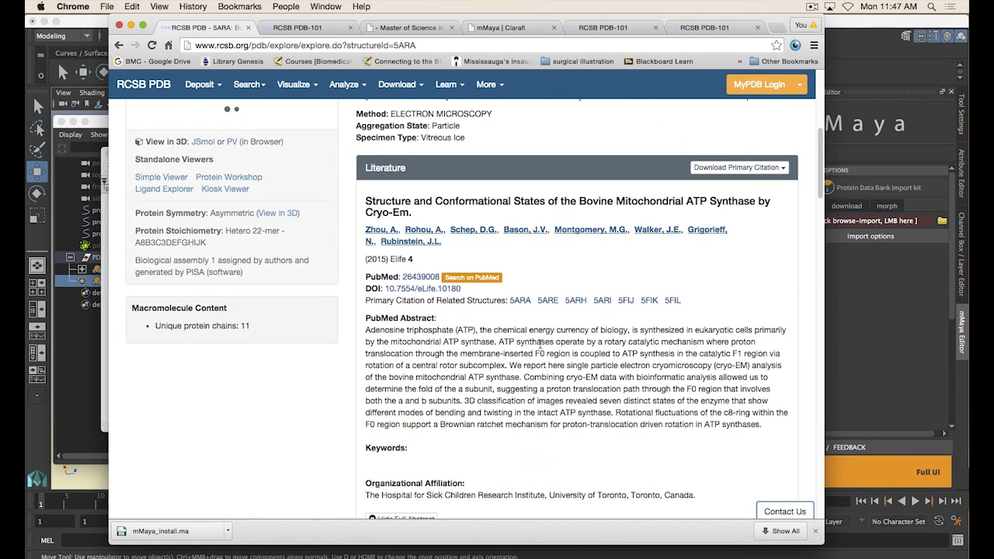
pyautogui.scroll(1, 543, 345)
pyautogui.scroll(-5, 558, 330)
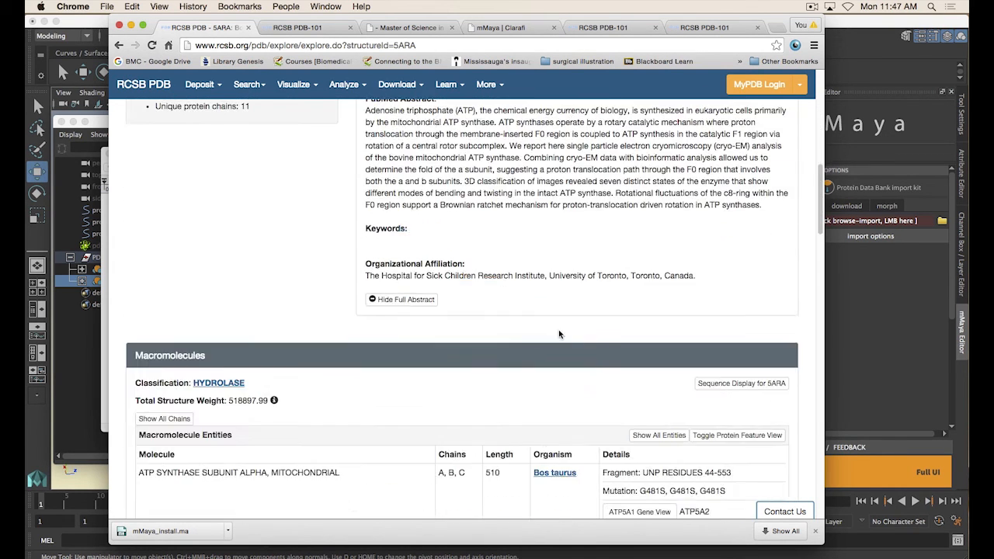
pyautogui.scroll(5, 486, 276)
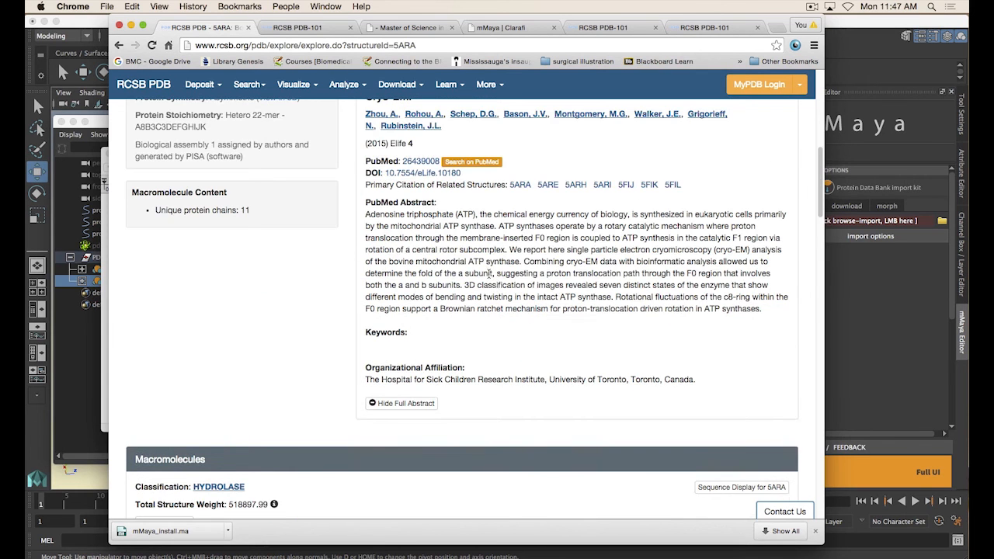
pyautogui.scroll(-3, 503, 294)
pyautogui.scroll(-1, 503, 292)
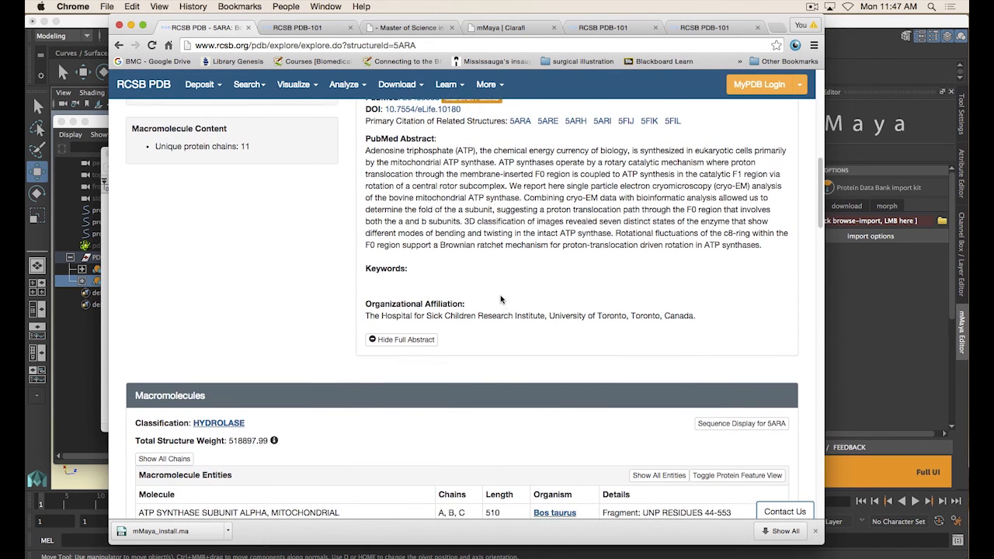
pyautogui.scroll(-5, 354, 317)
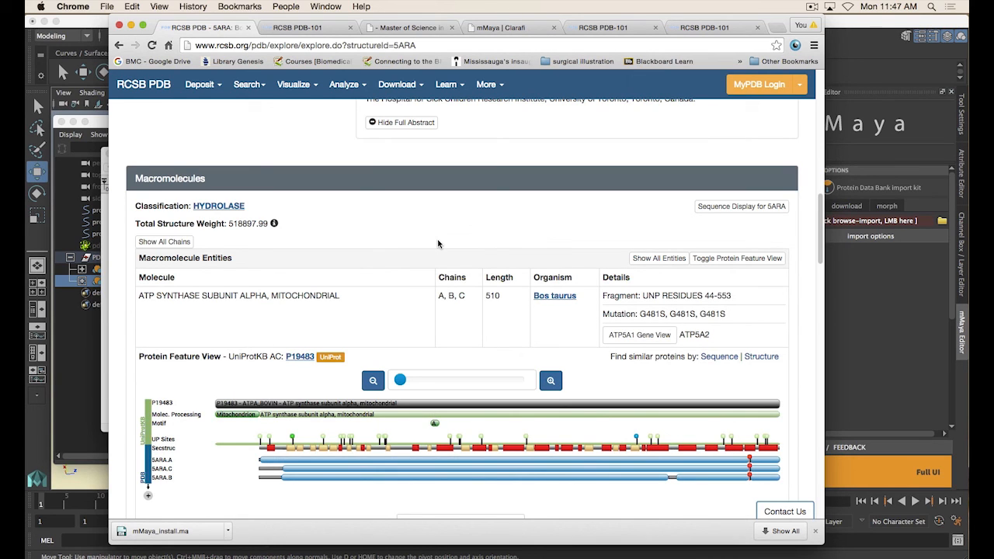
# Scroll through the Macromolecules section of the 5ARA entry and expand it to show all 11 protein entities
pyautogui.scroll(5, 373, 295)
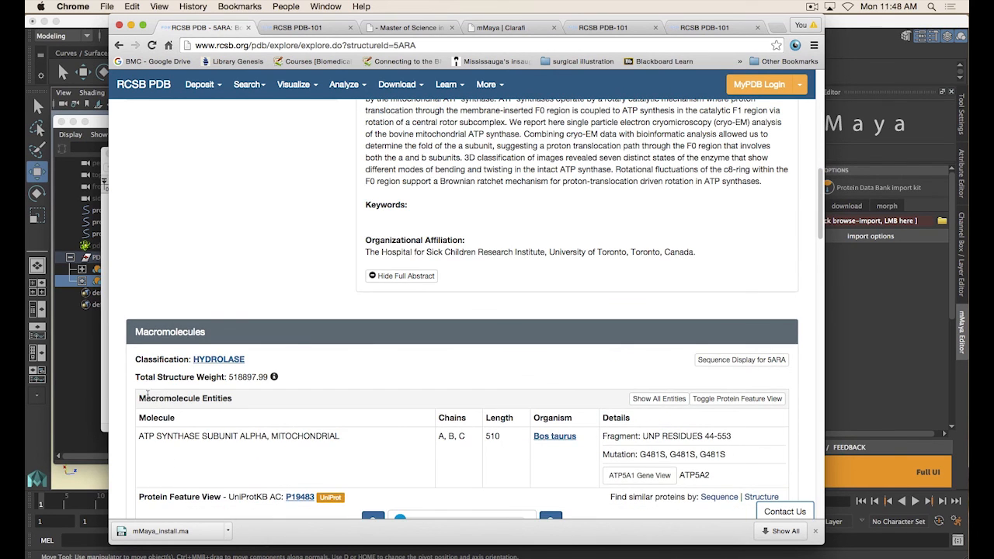
pyautogui.scroll(-15, 450, 380)
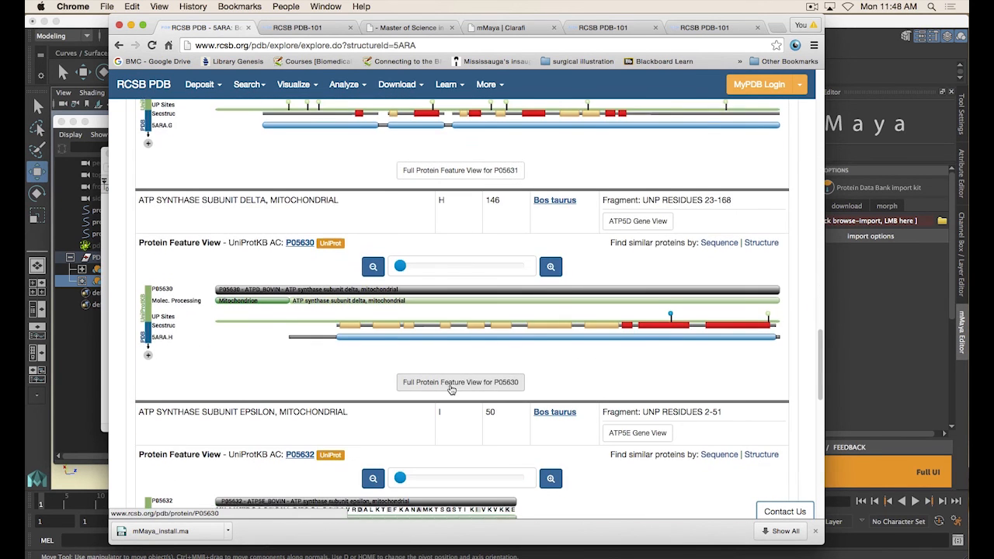
pyautogui.scroll(-7, 450, 381)
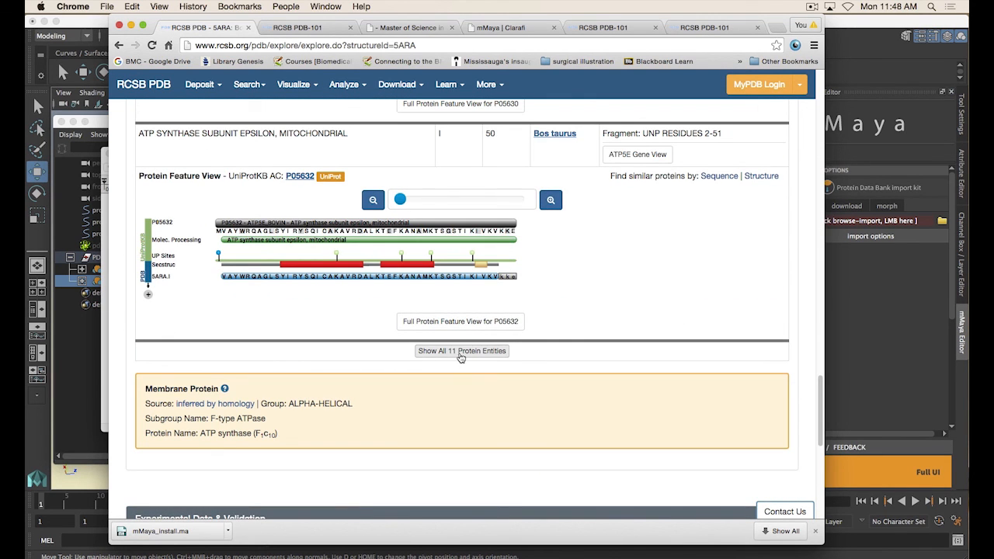
pyautogui.click(461, 351)
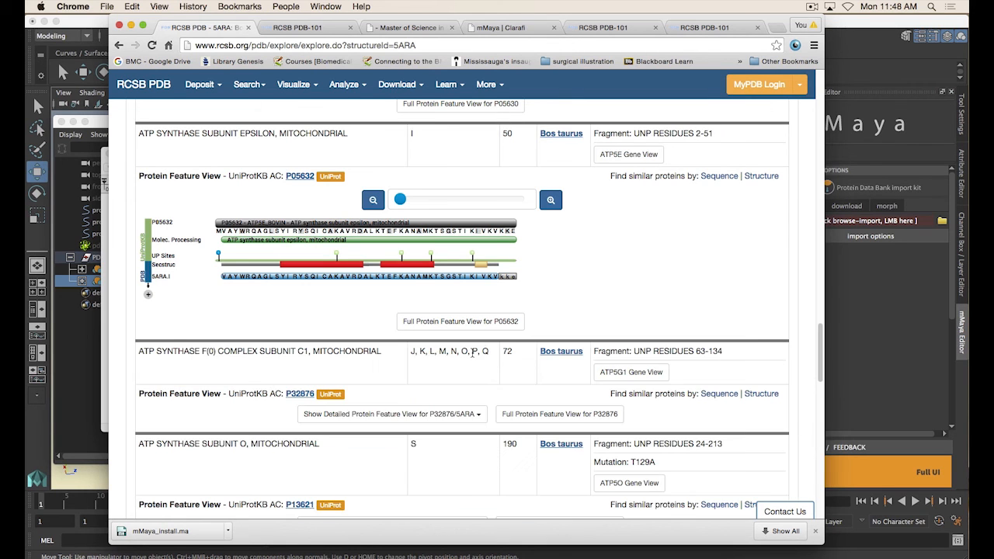
# Highlight the alpha subunit's chain list and scroll through the other ATP synthase subunit entries
pyautogui.scroll(20, 471, 404)
pyautogui.scroll(-10, 468, 404)
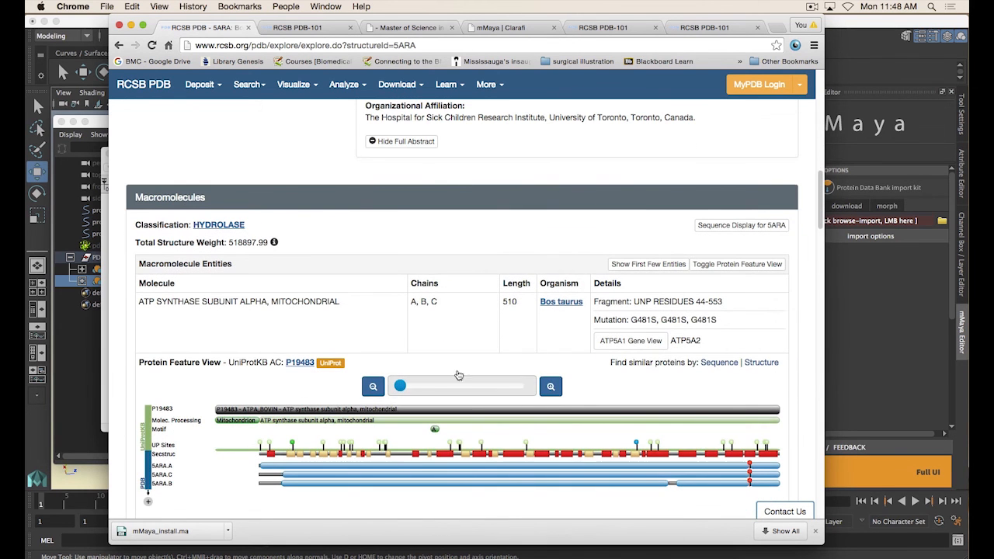
pyautogui.moveTo(428, 302)
pyautogui.mouseDown()
pyautogui.moveTo(412, 301)
pyautogui.moveTo(445, 301)
pyautogui.mouseUp()
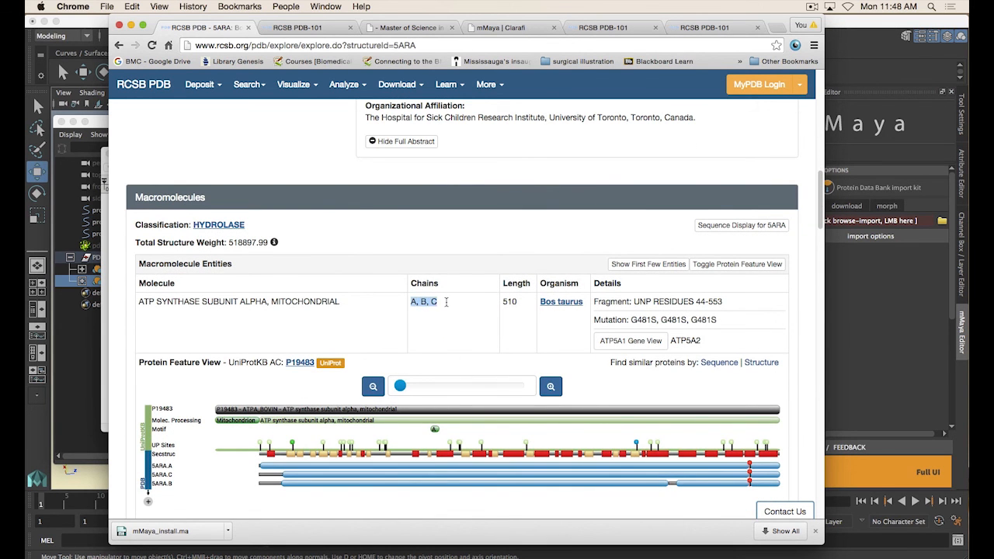
pyautogui.click(446, 301)
pyautogui.scroll(-10, 442, 306)
pyautogui.scroll(-10, 442, 316)
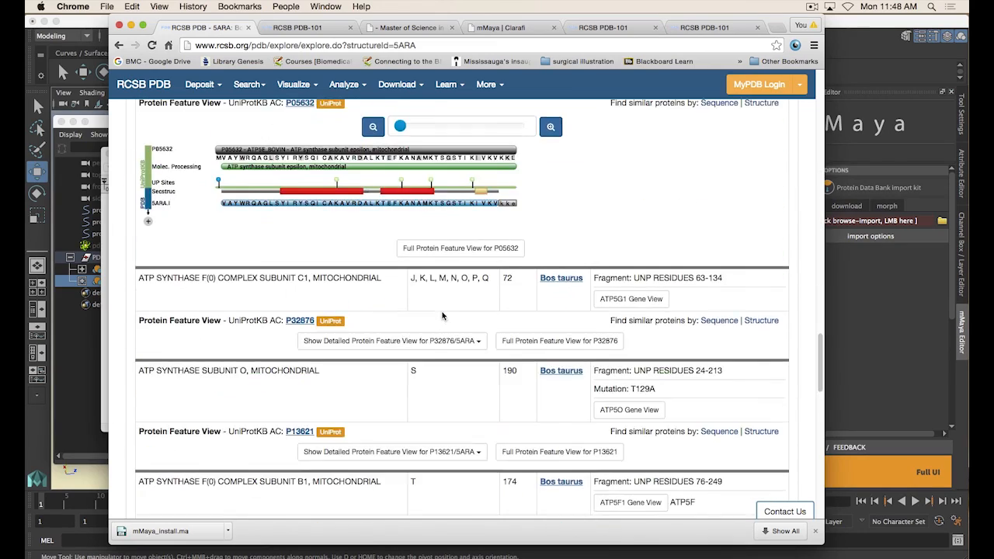
pyautogui.scroll(5, 443, 316)
pyautogui.scroll(15, 442, 316)
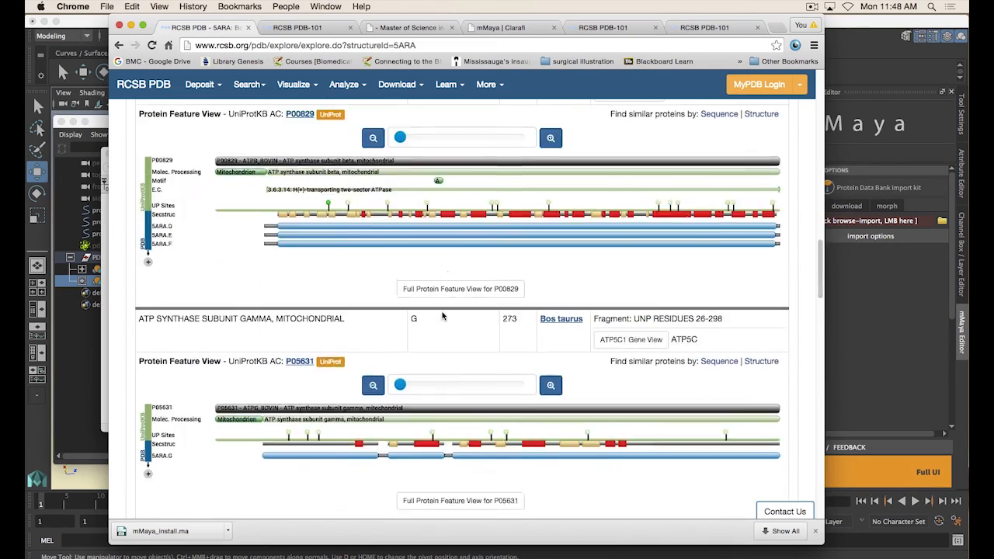
pyautogui.scroll(-4, 410, 269)
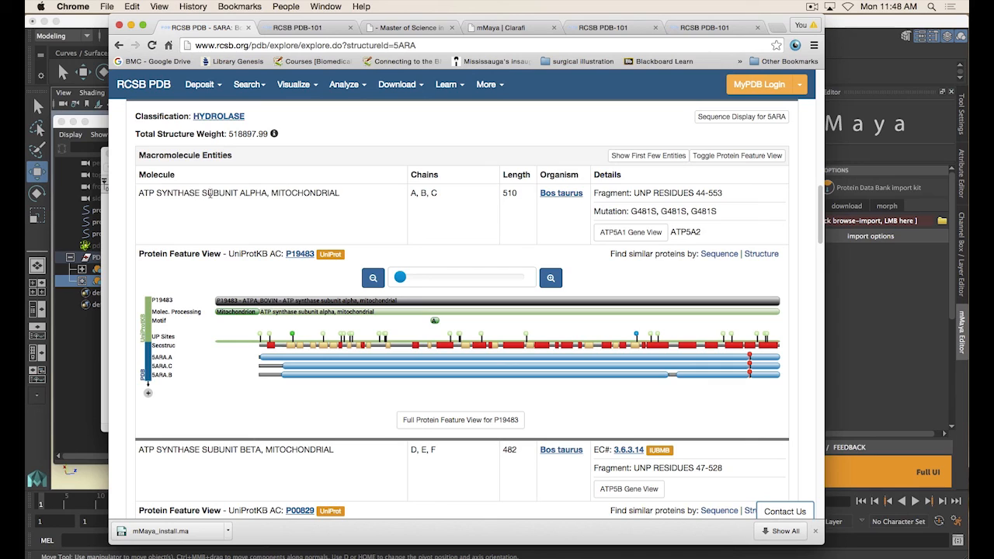
# Highlight the words SUBUNIT ALPHA and the chains A, B, C in the first macromolecule entry
pyautogui.moveTo(266, 191); pyautogui.dragTo(202, 193)
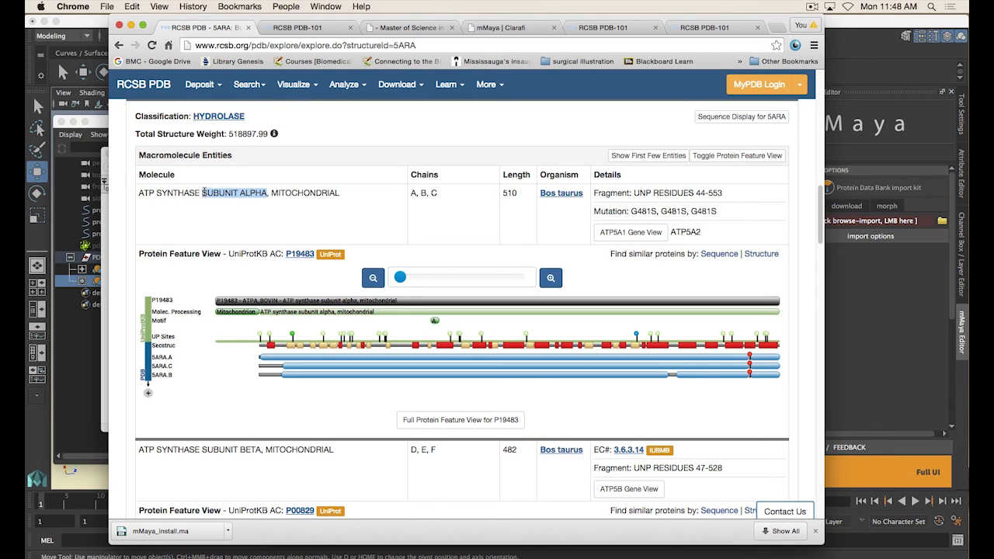
pyautogui.click(420, 194)
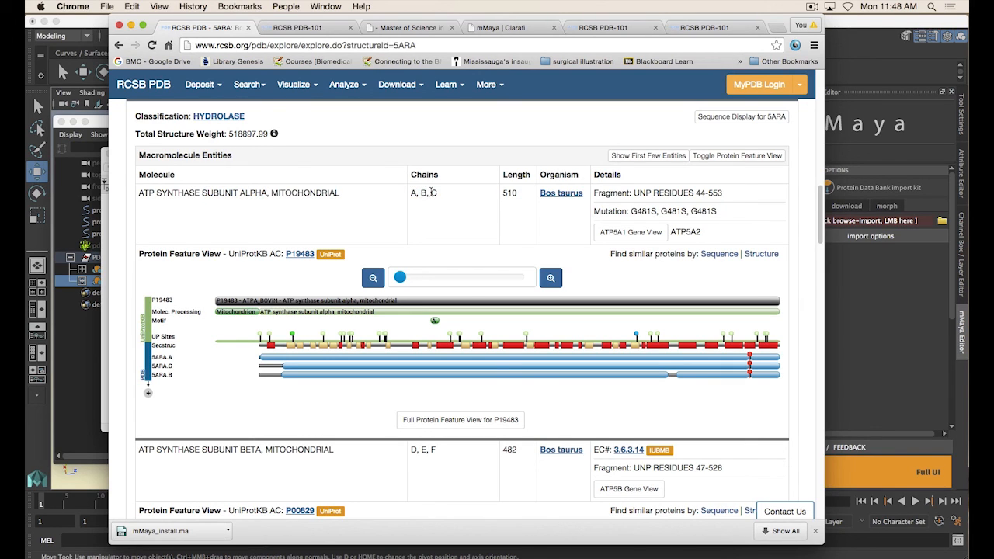
pyautogui.moveTo(416, 194); pyautogui.dragTo(438, 195)
pyautogui.click(442, 195)
pyautogui.scroll(-2, 250, 194)
pyautogui.scroll(-1, 335, 180)
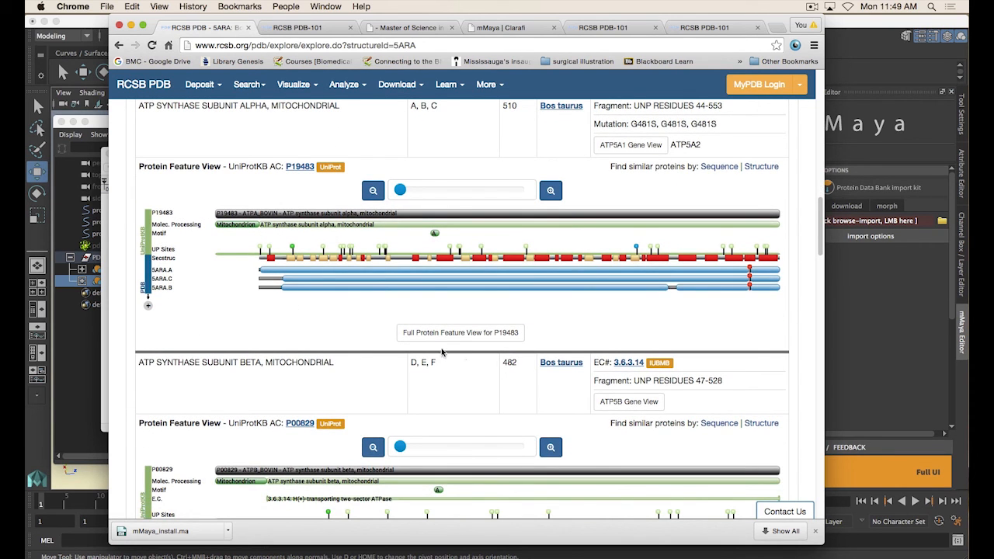
pyautogui.scroll(3, 441, 351)
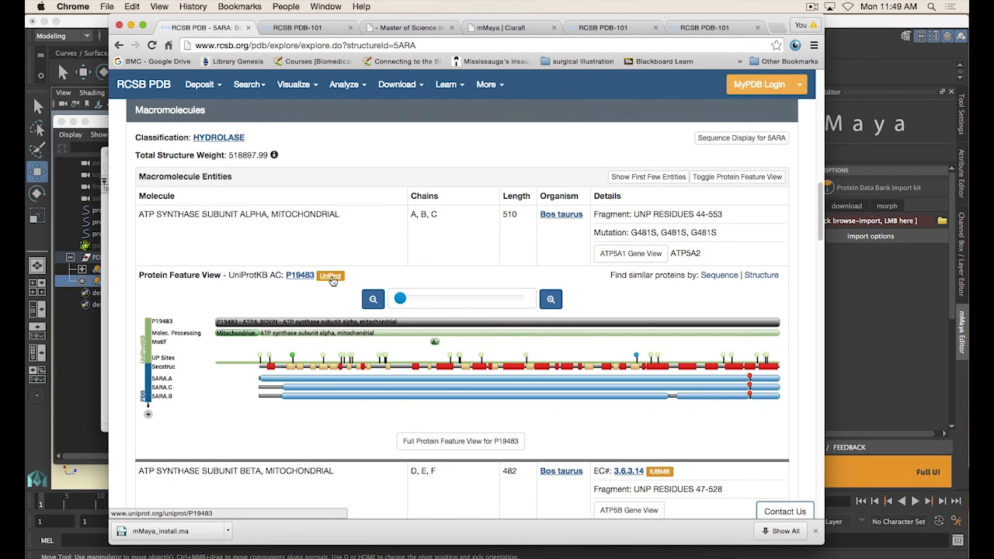
# Open the alpha subunit's UniProt entry P19483 in a new tab and scroll through its annotations
pyautogui.keyDown('super'); pyautogui.click(331, 277); pyautogui.keyUp('super')
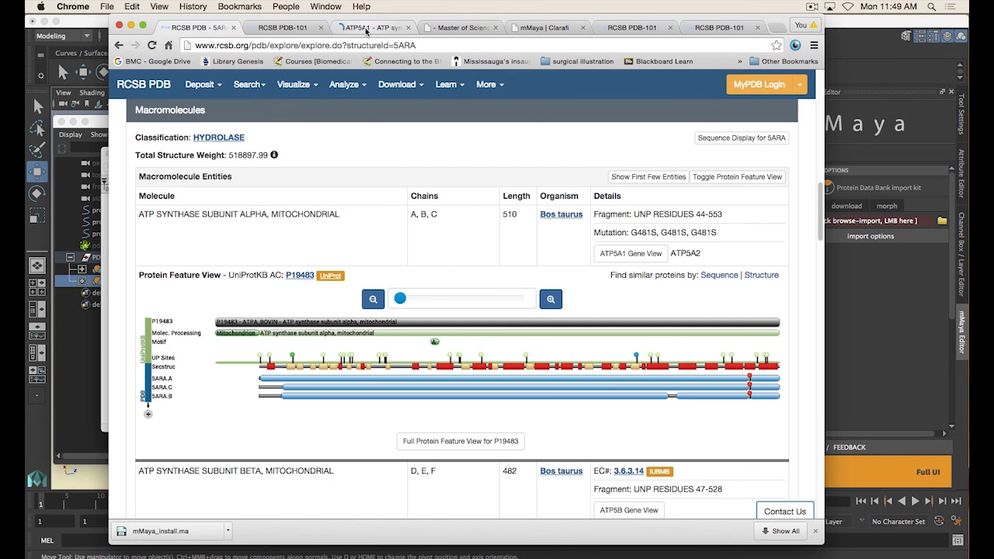
pyautogui.click(366, 29)
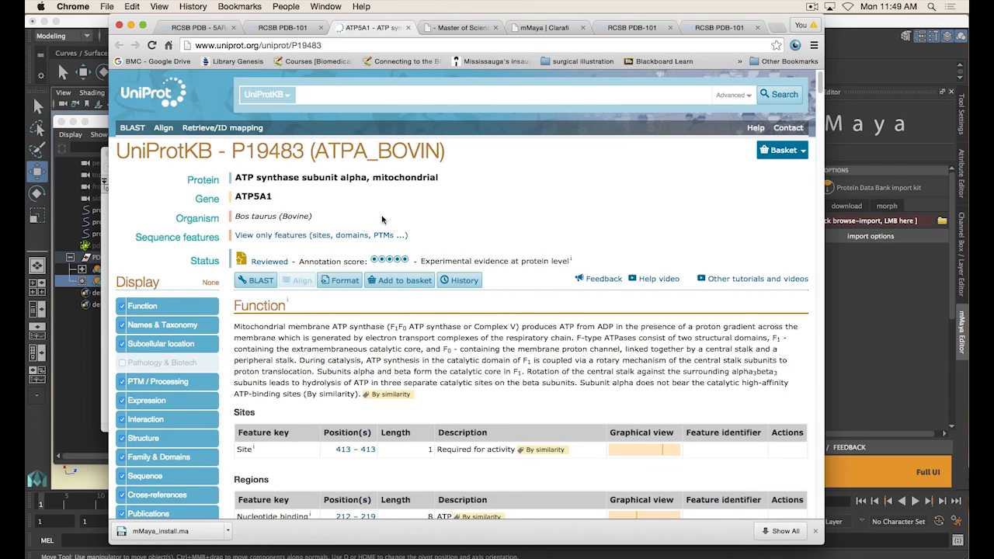
pyautogui.scroll(-7, 382, 220)
pyautogui.scroll(3, 465, 281)
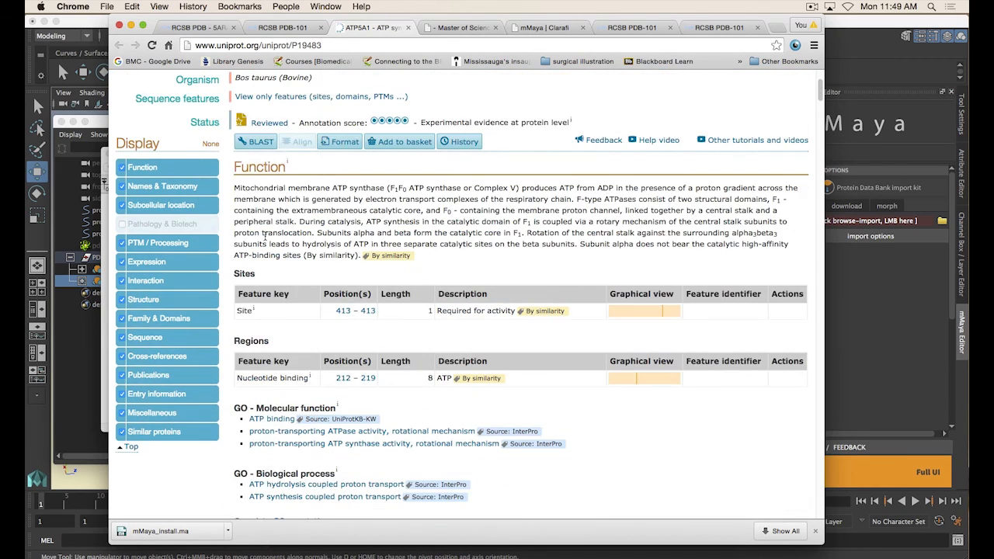
pyautogui.scroll(-15, 265, 236)
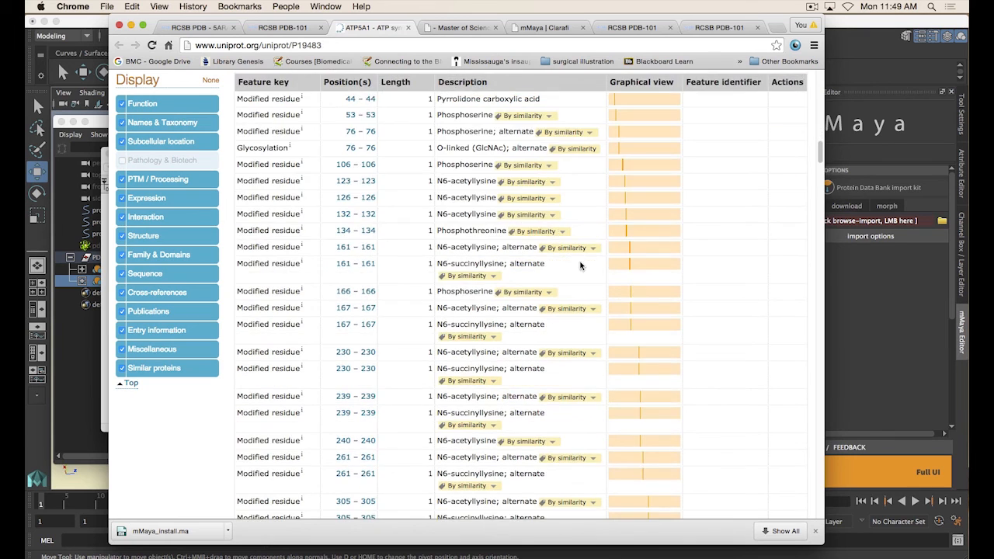
pyautogui.scroll(-15, 595, 305)
pyautogui.scroll(-10, 596, 309)
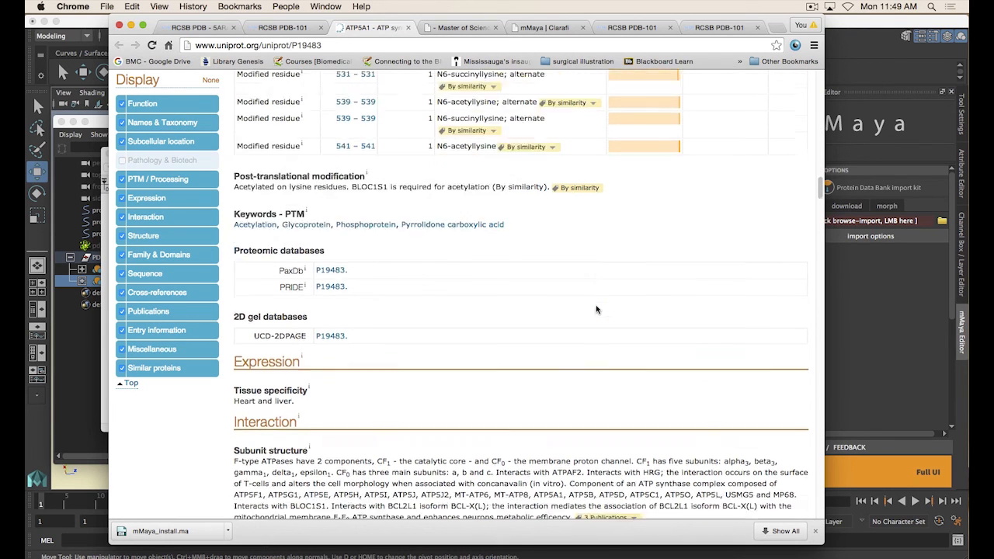
pyautogui.scroll(-10, 595, 309)
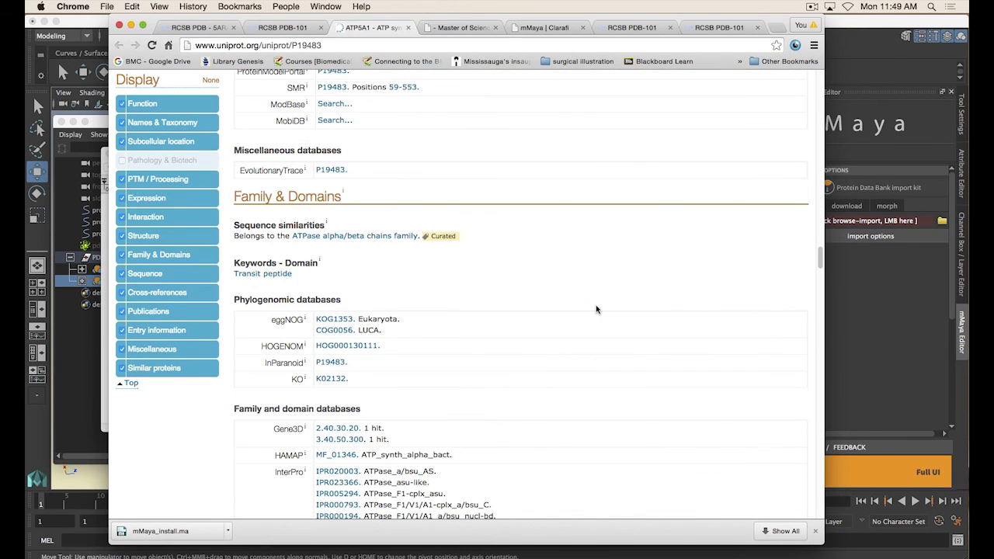
pyautogui.scroll(20, 595, 309)
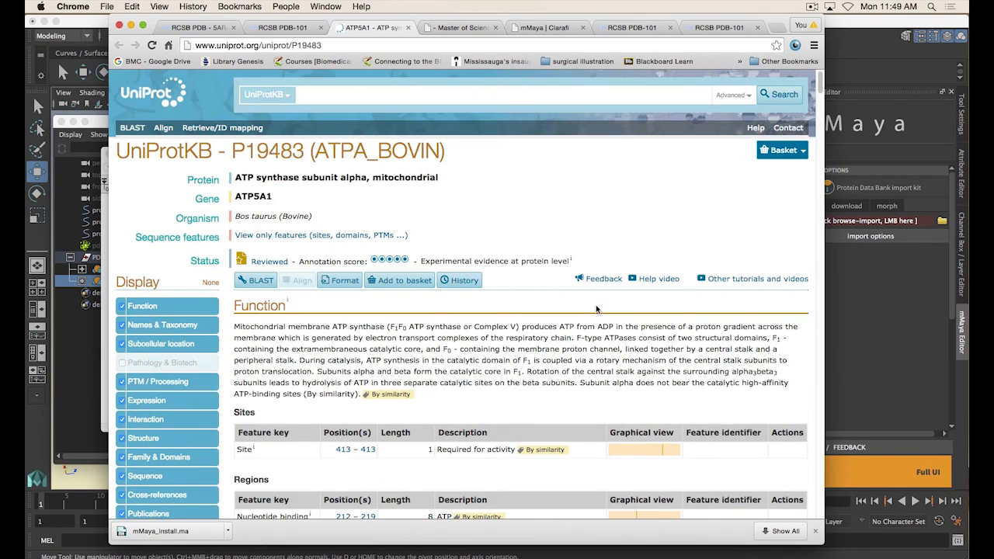
# Review the UniProt entry's names, taxonomy and subcellular location sections before returning to its top
pyautogui.click(283, 28)
pyautogui.click(356, 29)
pyautogui.scroll(-3, 447, 320)
pyautogui.scroll(-10, 566, 324)
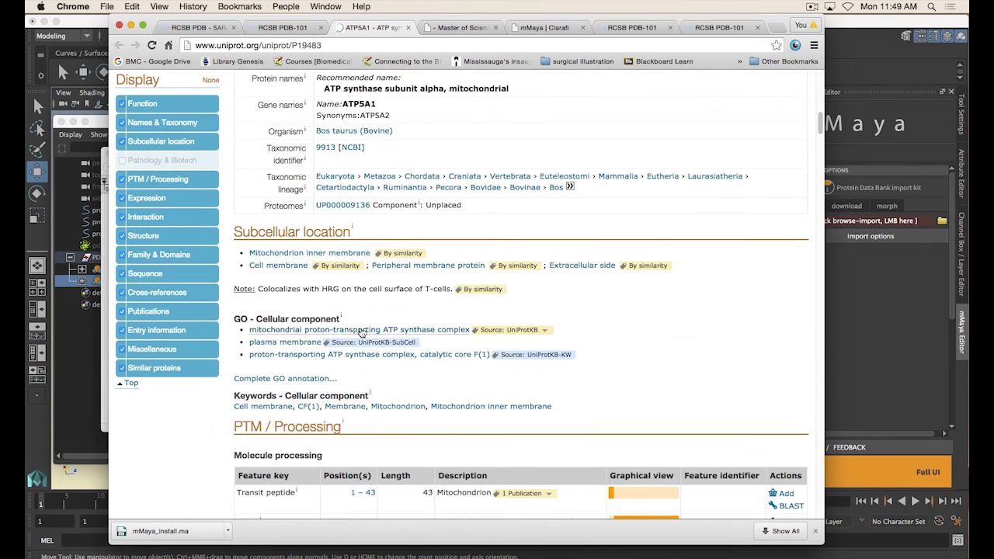
pyautogui.scroll(-3, 466, 349)
pyautogui.scroll(15, 441, 348)
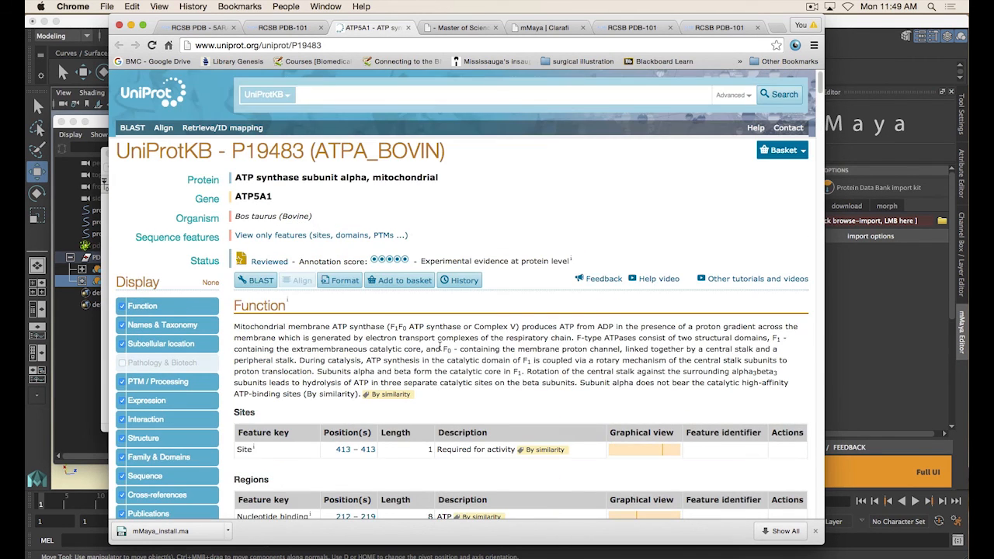
# Return to the 5ARA entry and open the Full Protein Feature View for P19483
pyautogui.click(200, 28)
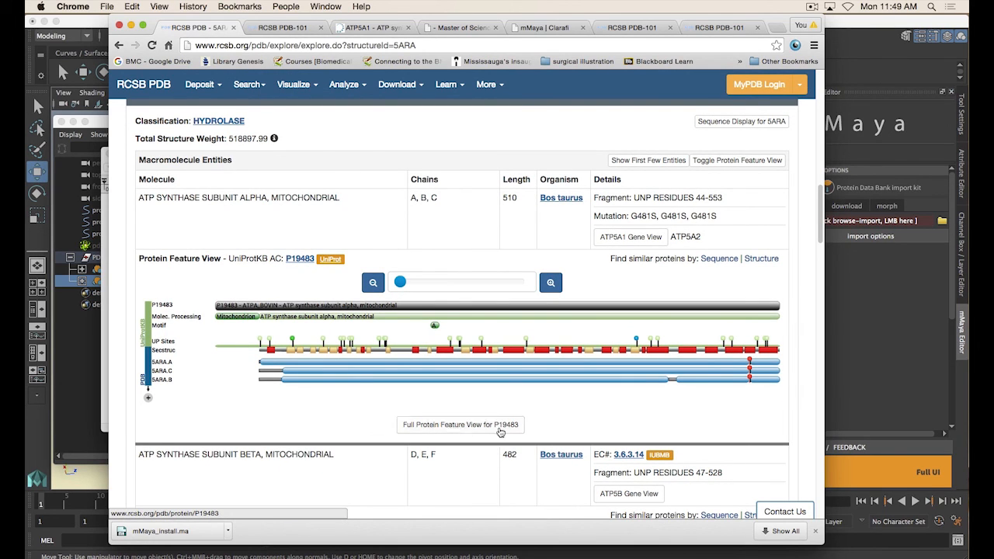
pyautogui.click(456, 426)
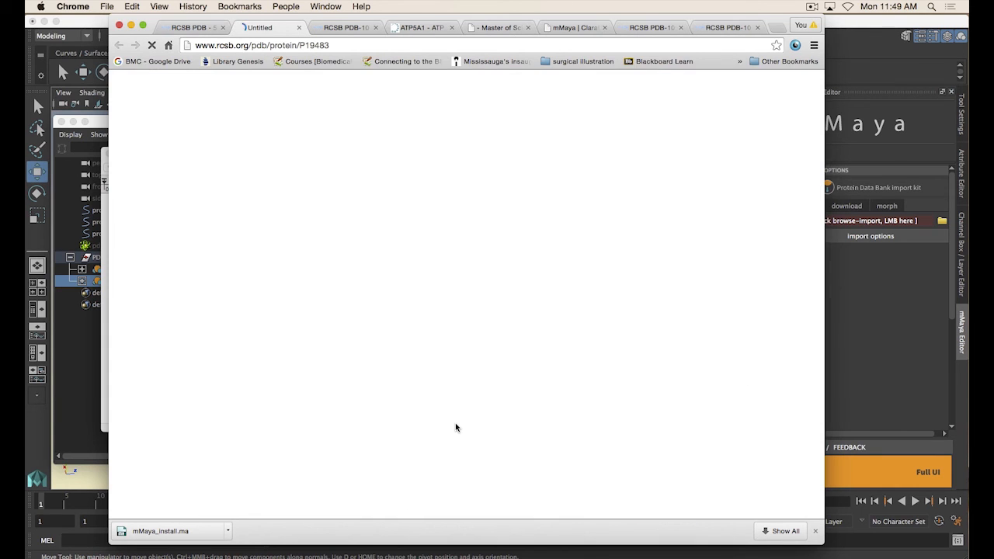
pyautogui.scroll(-4, 455, 426)
# Highlight the Function and Subunit structure descriptions, including the phrase about the membrane proton channel
pyautogui.moveTo(129, 303); pyautogui.dragTo(204, 304)
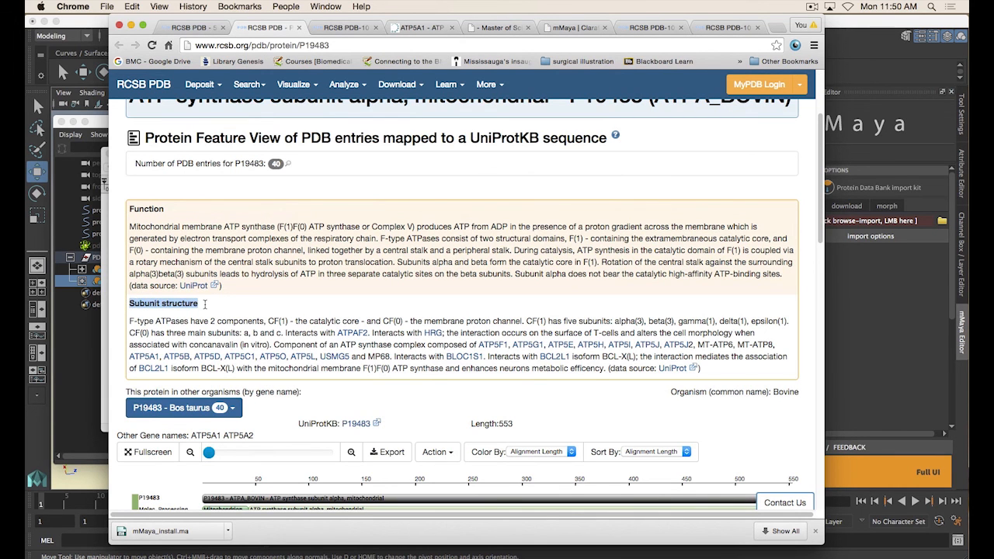
pyautogui.click(135, 305)
pyautogui.moveTo(130, 304); pyautogui.dragTo(222, 310)
pyautogui.click(211, 314)
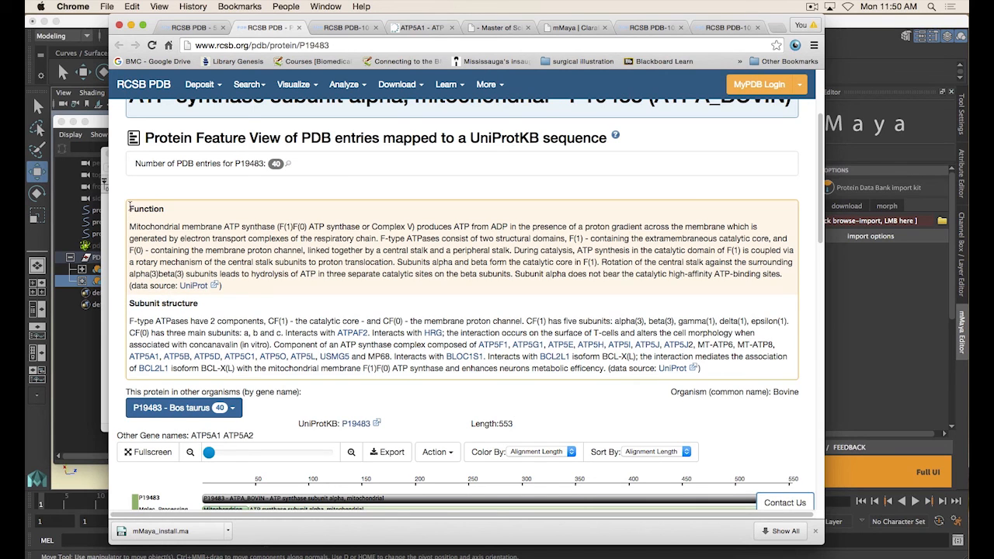
pyautogui.moveTo(129, 205); pyautogui.dragTo(254, 280)
pyautogui.click(254, 283)
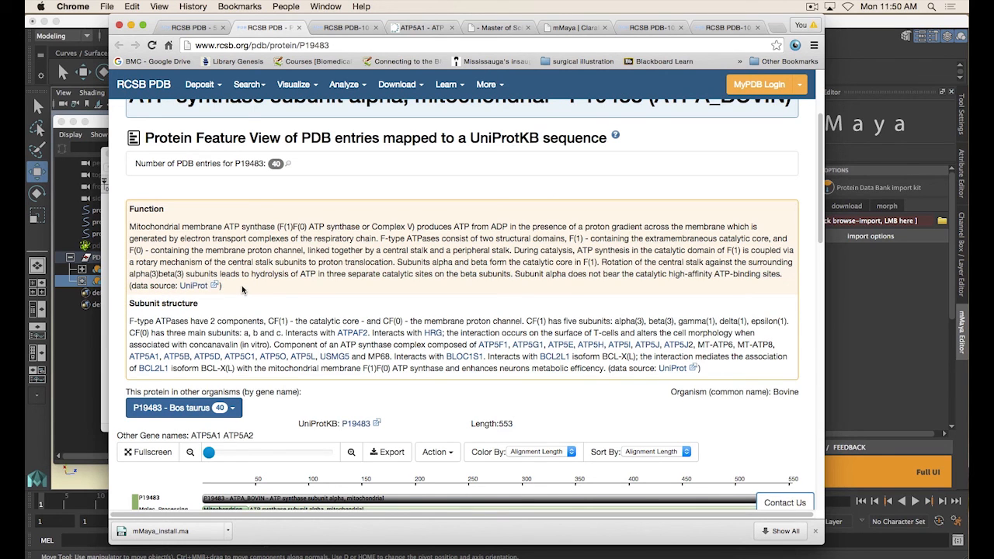
pyautogui.moveTo(129, 305); pyautogui.dragTo(242, 310)
pyautogui.click(160, 313)
pyautogui.moveTo(268, 321); pyautogui.dragTo(525, 321)
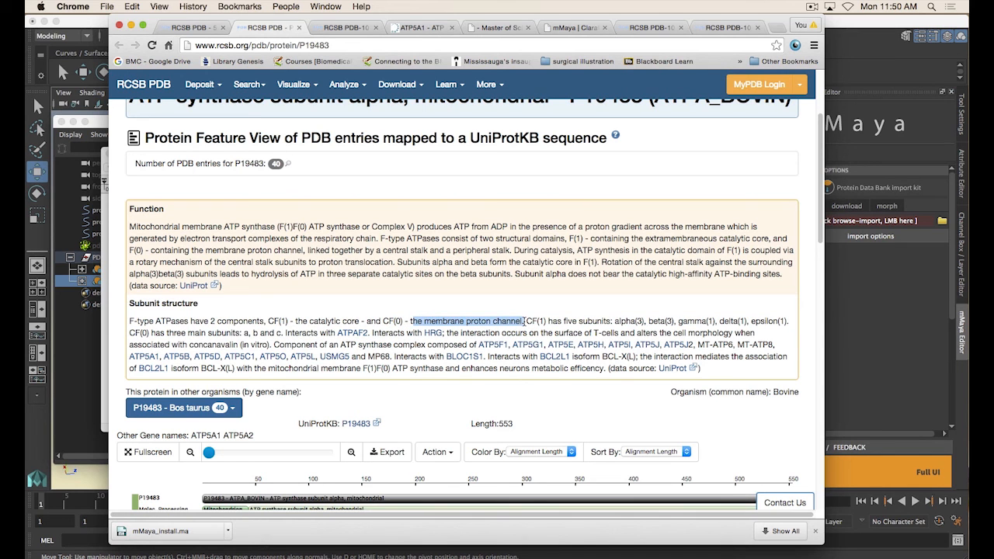
pyautogui.click(515, 307)
# Glance at the ATP synthase Molecule of the Month article, then highlight the list of five subunits in the Subunit structure text
pyautogui.click(346, 27)
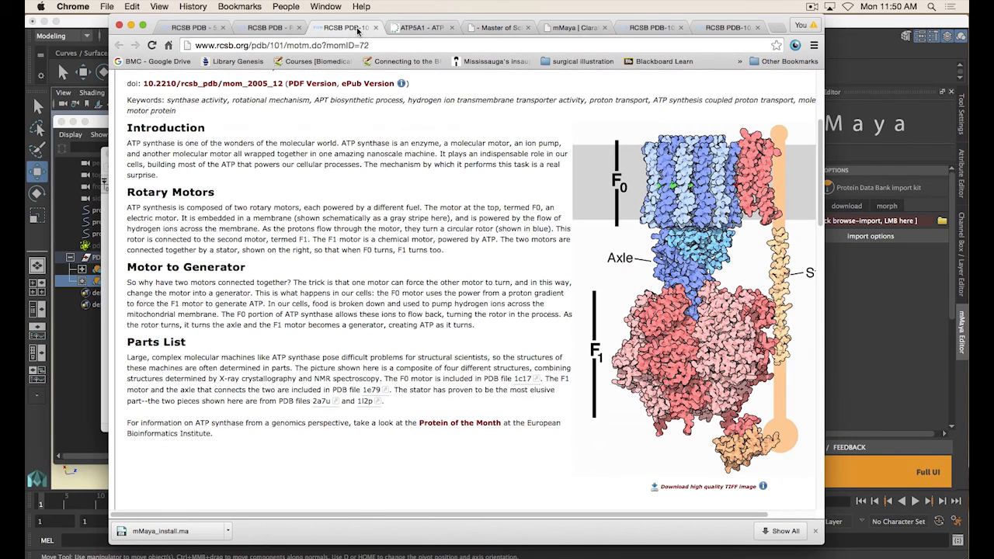
pyautogui.click(278, 29)
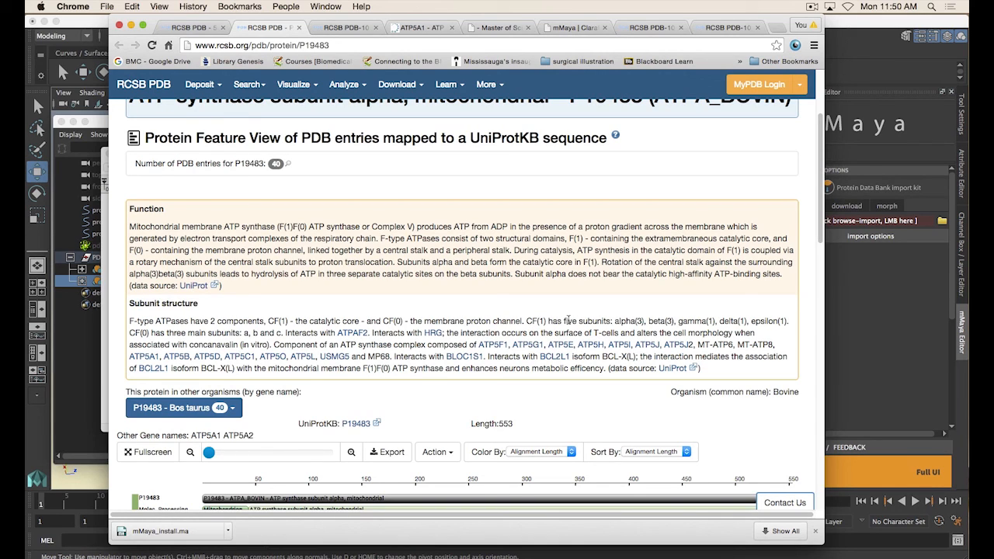
pyautogui.moveTo(614, 321); pyautogui.dragTo(673, 321)
pyautogui.click(642, 320)
pyautogui.moveTo(798, 321); pyautogui.dragTo(614, 320)
pyautogui.click(613, 320)
pyautogui.moveTo(276, 333); pyautogui.dragTo(281, 332)
pyautogui.click(279, 331)
# Compare the 5ARA subunit entries with the Molecule of the Month article by switching between the two tabs
pyautogui.click(204, 29)
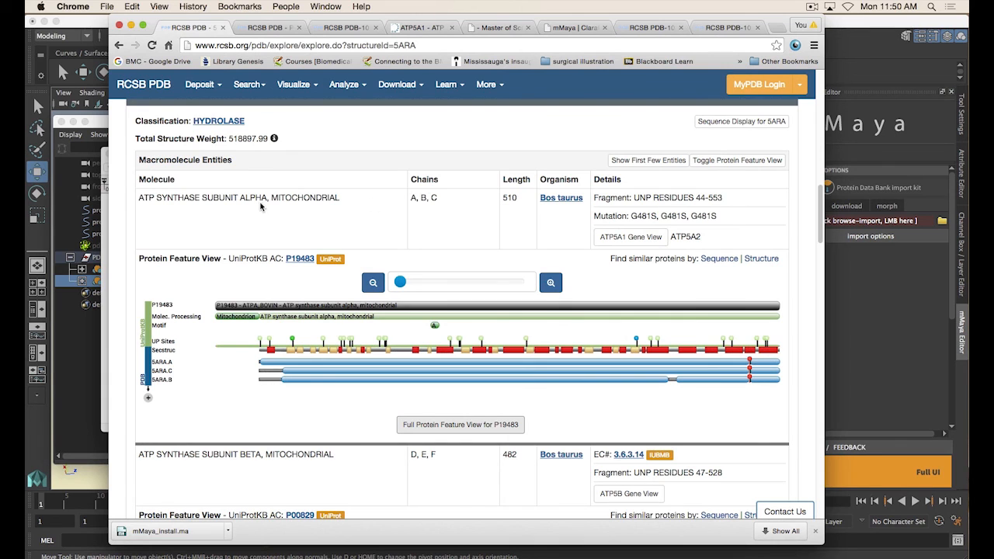
pyautogui.scroll(-10, 455, 353)
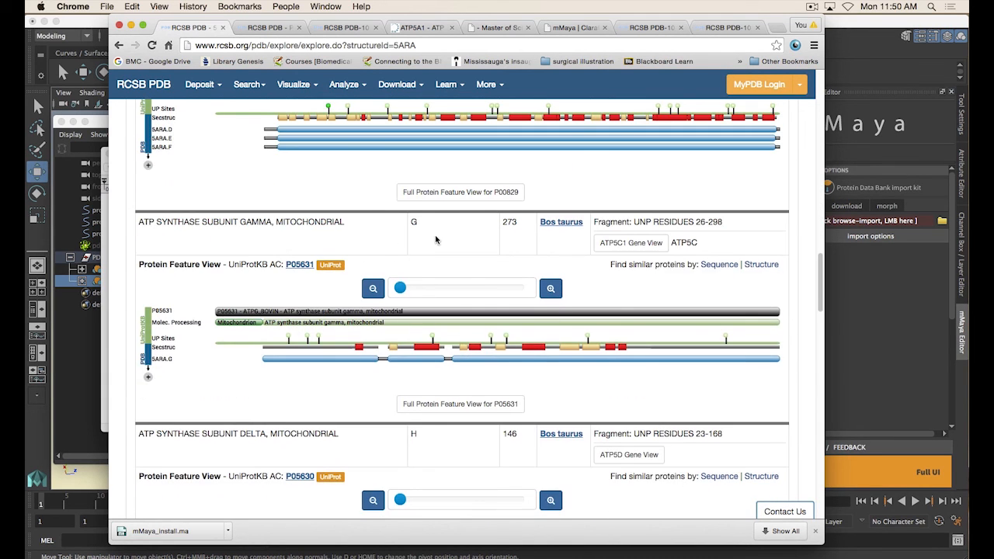
pyautogui.scroll(-4, 346, 359)
pyautogui.scroll(-5, 474, 361)
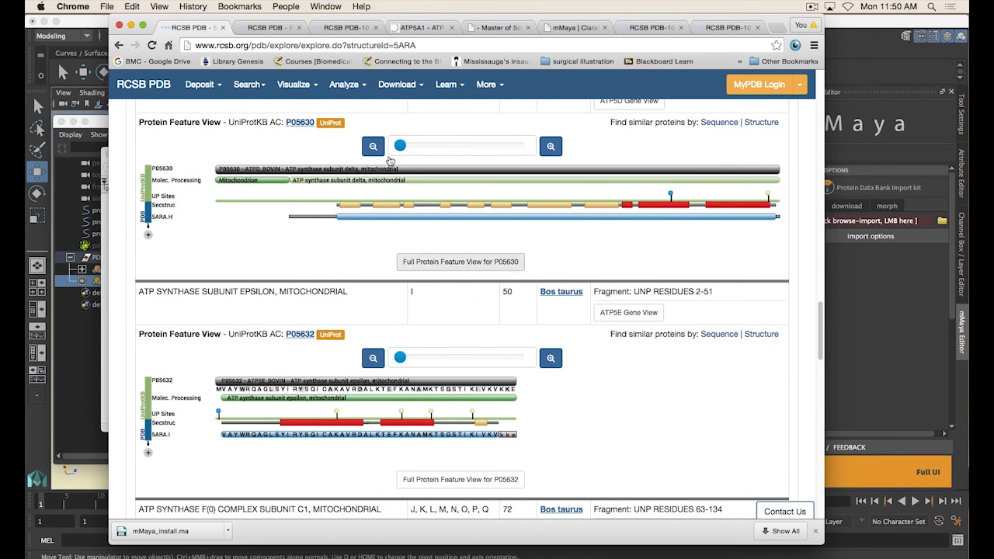
pyautogui.click(346, 27)
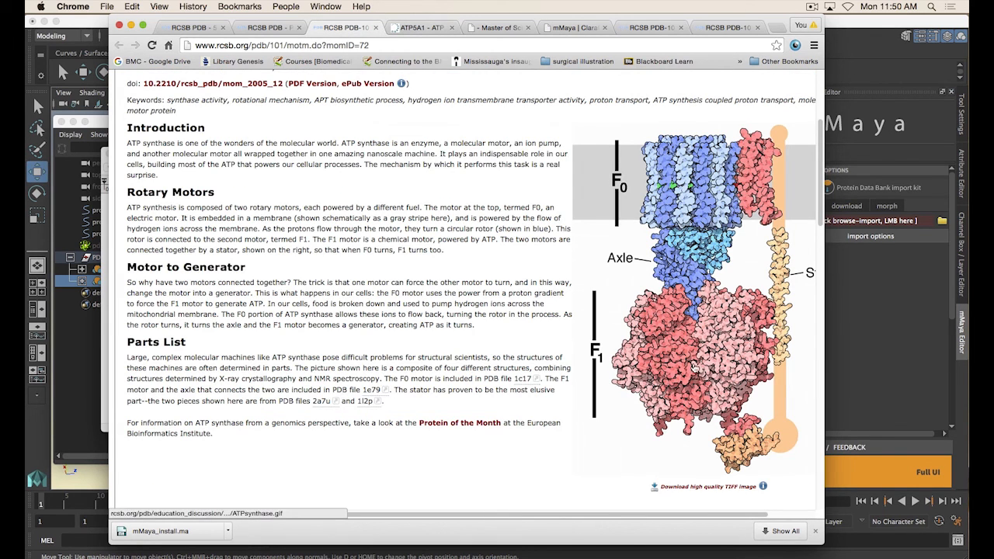
pyautogui.click(198, 28)
pyautogui.scroll(-3, 598, 383)
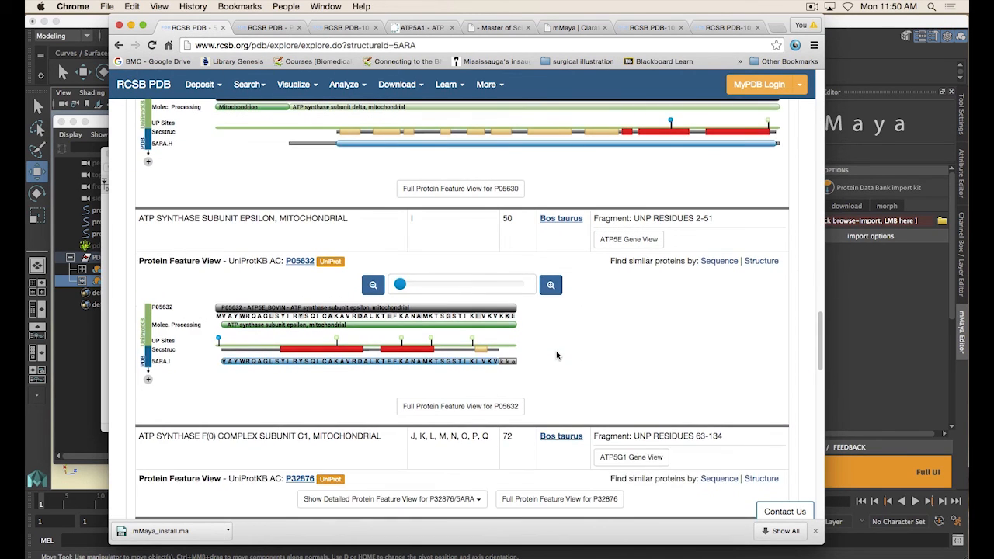
# Highlight the F(0) complex subunit C1 entry and cross-check it against the Molecule of the Month article tab
pyautogui.moveTo(202, 382); pyautogui.dragTo(215, 383)
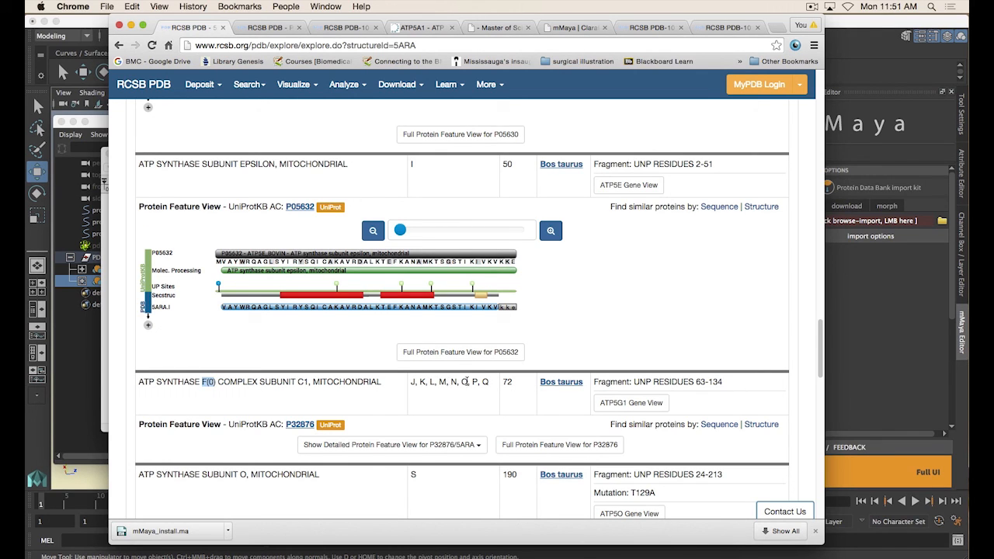
pyautogui.moveTo(490, 384); pyautogui.dragTo(411, 381)
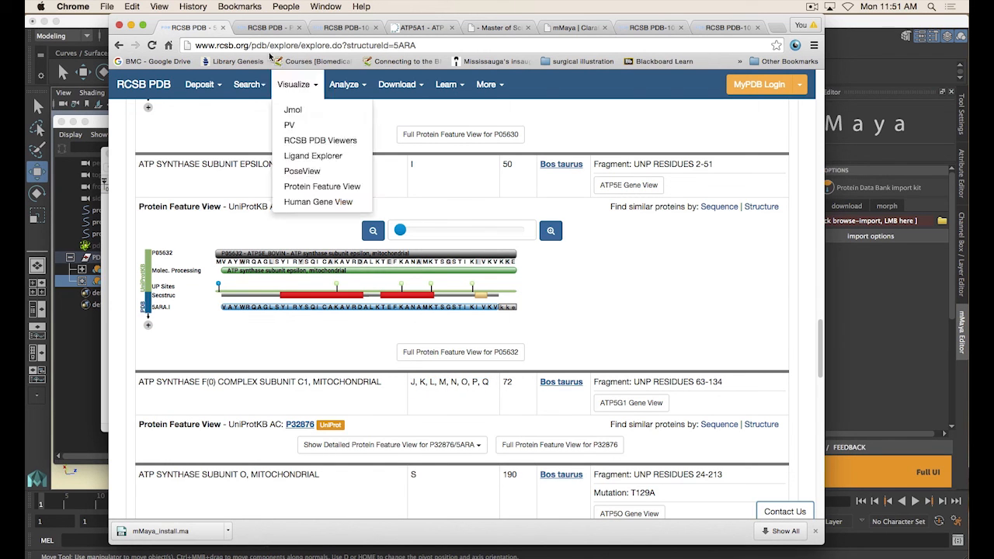
pyautogui.click(306, 28)
pyautogui.click(326, 29)
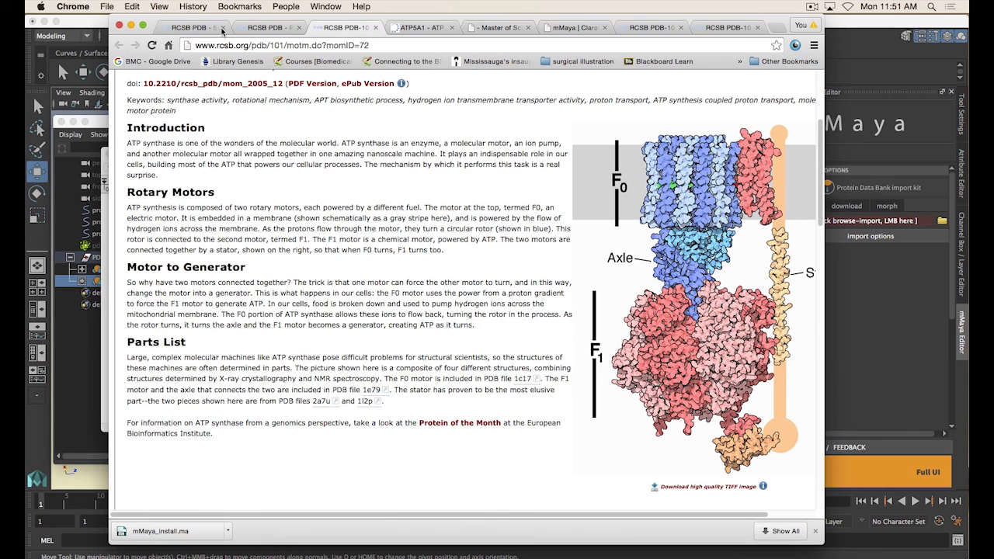
pyautogui.click(195, 29)
pyautogui.scroll(-3, 505, 379)
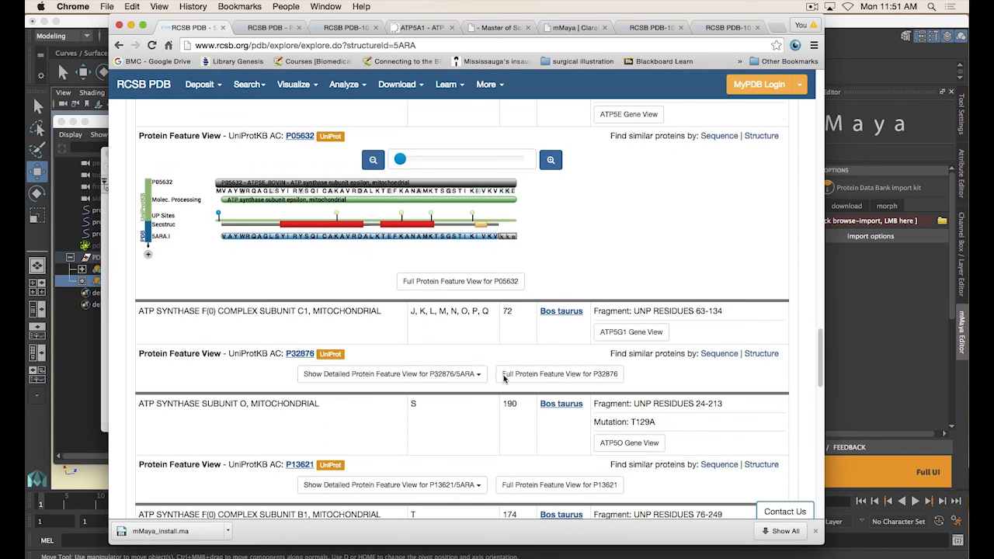
# Scroll through the 5ARA macromolecule entries to review the remaining subunits and their chains
pyautogui.moveTo(242, 404); pyautogui.dragTo(251, 404)
pyautogui.scroll(-1, 458, 400)
pyautogui.click(440, 386)
pyautogui.scroll(-4, 457, 389)
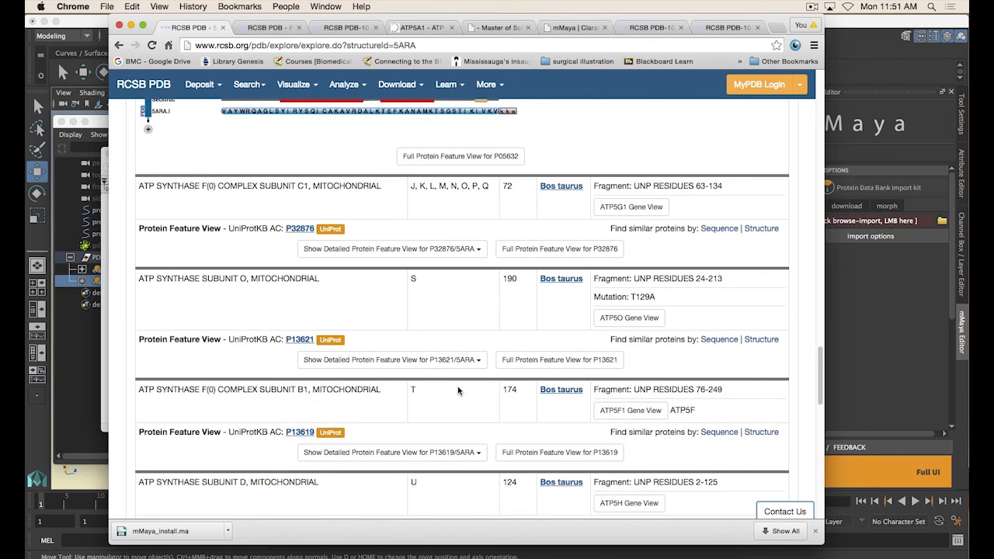
pyautogui.scroll(-10, 374, 412)
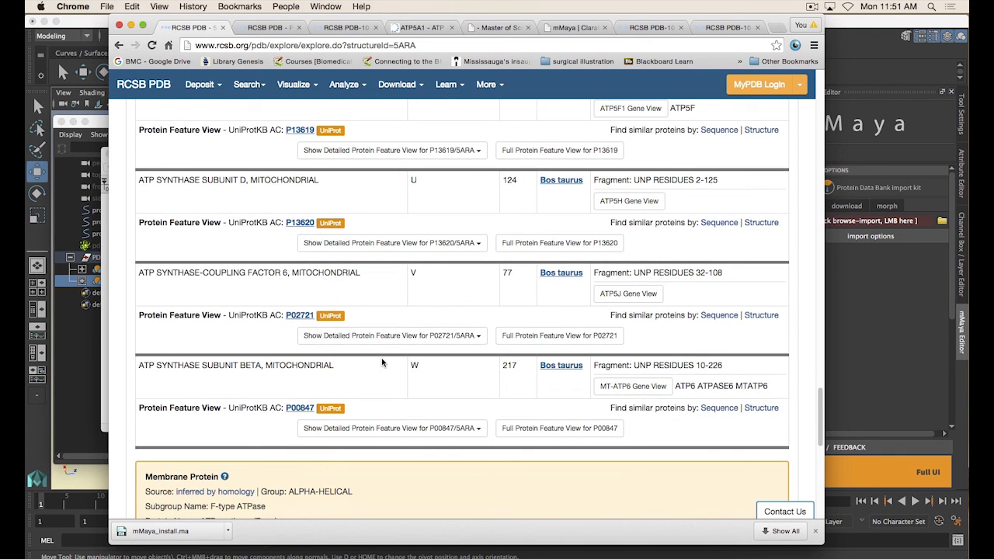
pyautogui.scroll(1, 414, 383)
pyautogui.scroll(2, 419, 410)
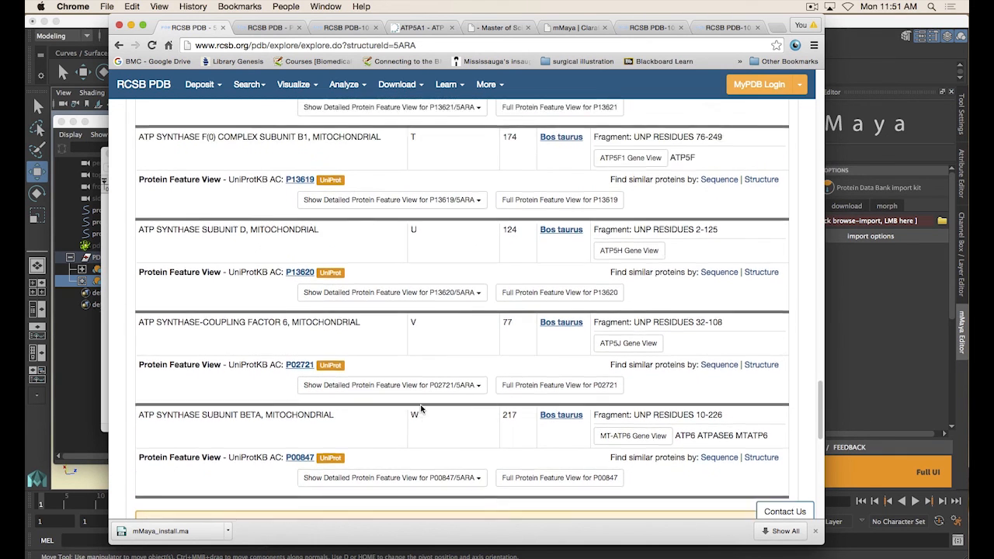
pyautogui.scroll(10, 446, 431)
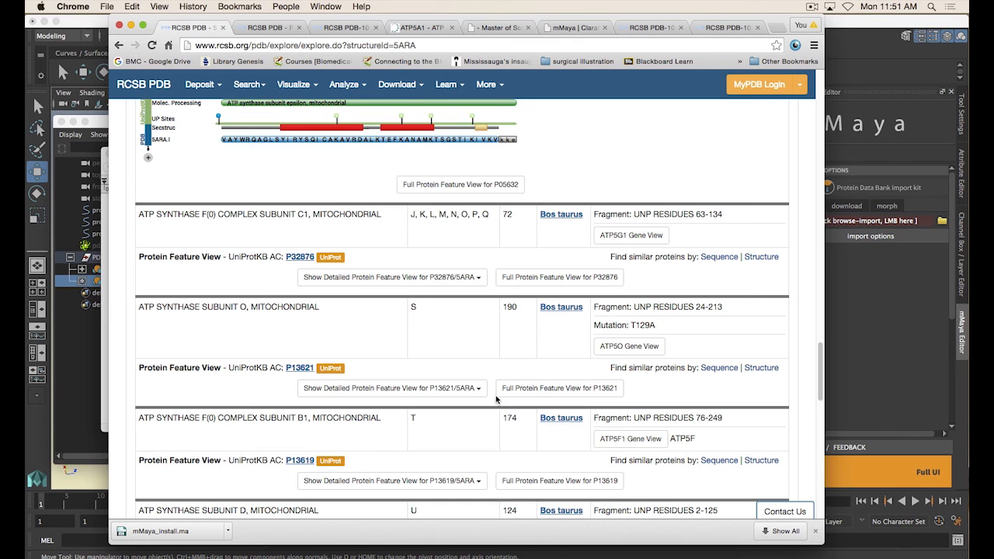
pyautogui.scroll(15, 375, 310)
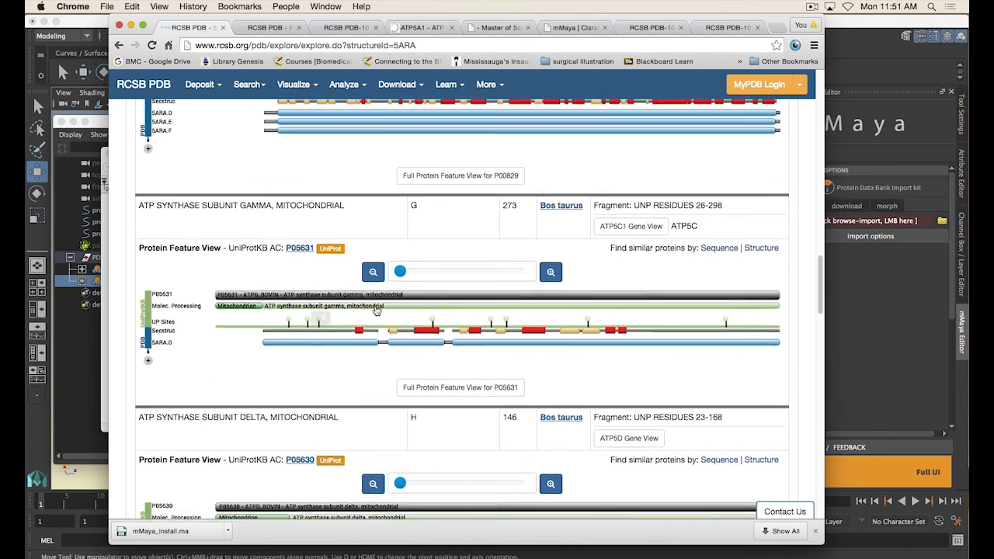
pyautogui.scroll(10, 375, 310)
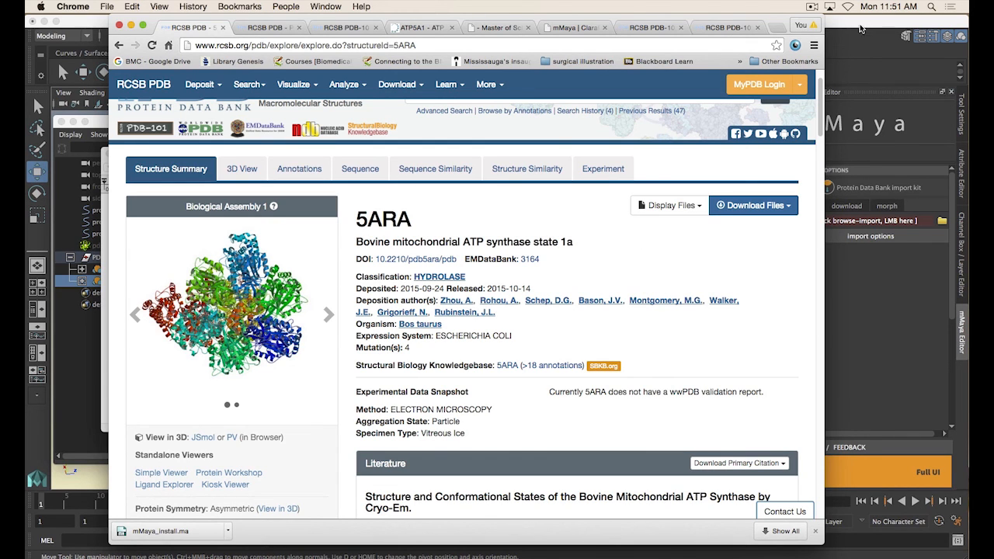
# Download and import the 5ARA structure into Maya with the mMaya Protein Data Bank import kit
pyautogui.click(860, 31)
pyautogui.click(846, 206)
pyautogui.doubleClick(852, 222)
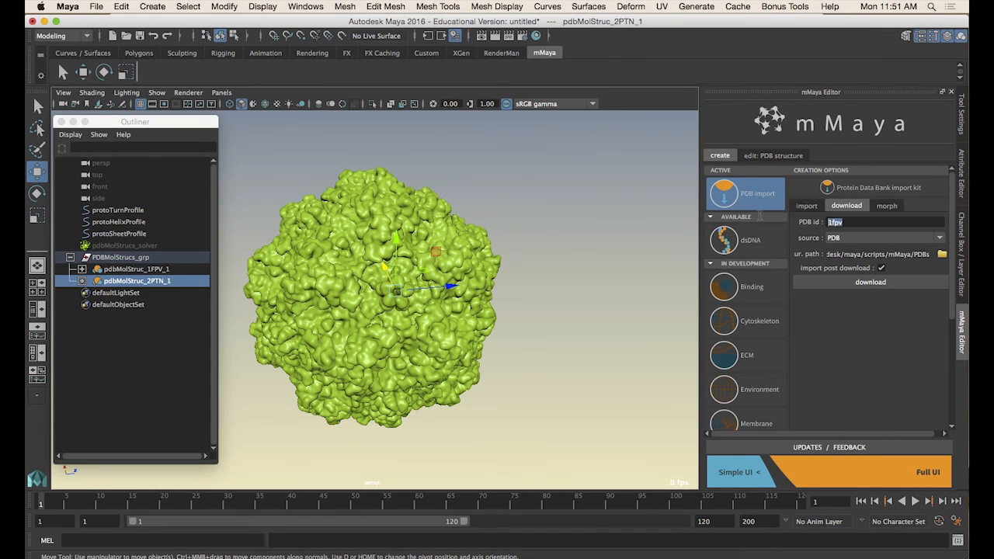
pyautogui.click(868, 282)
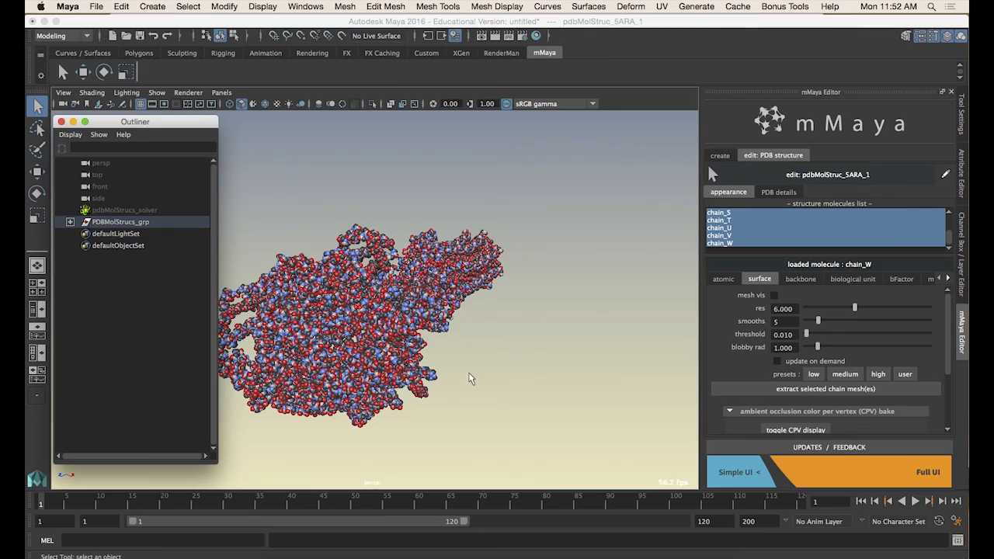
# Glance at the Molecule of the Month ATP synthase illustration for reference and return to Maya
pyautogui.keyDown('alt'); pyautogui.moveTo(477, 344); pyautogui.dragTo(580, 359); pyautogui.keyUp('alt')
pyautogui.press('super+Tab')
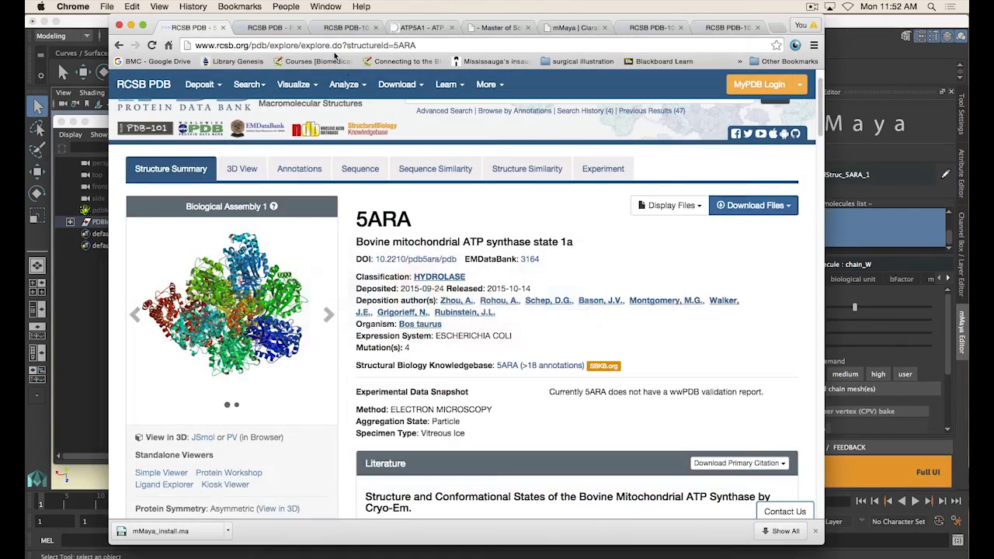
pyautogui.click(276, 33)
pyautogui.click(350, 29)
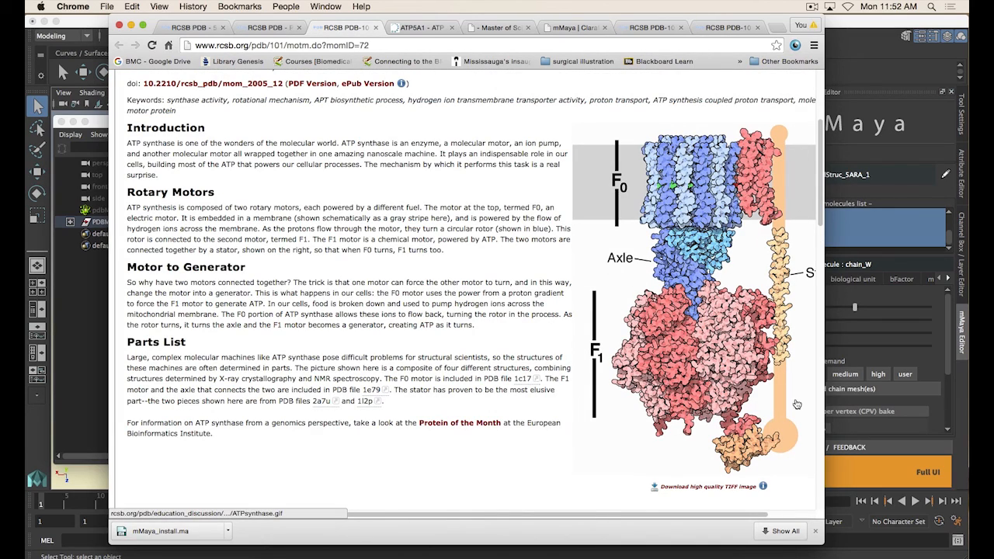
pyautogui.press('super+Tab')
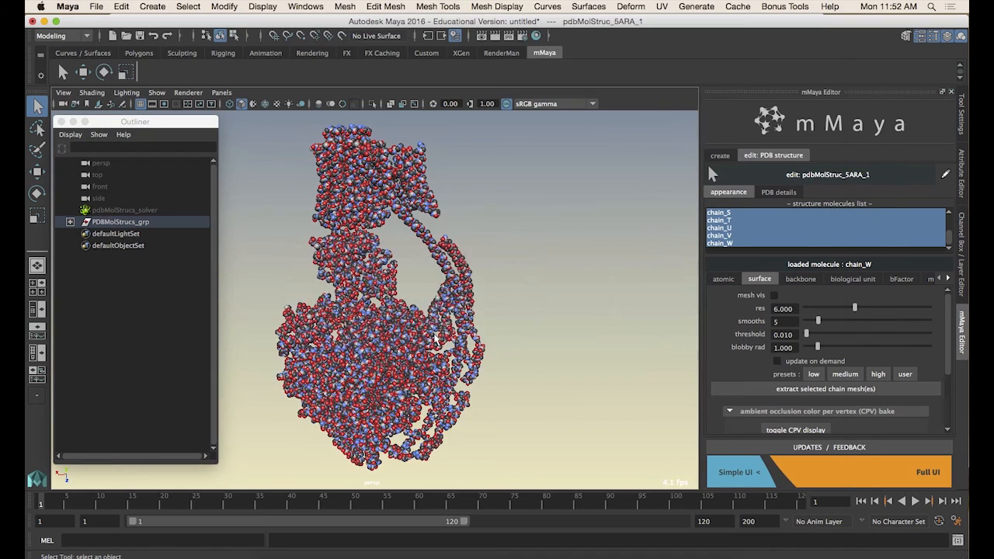
# Select the pdbMolStruc_5ARA_1 structure and move it onto the grid origin with grid snapping
pyautogui.keyDown('alt'); pyautogui.moveTo(489, 318); pyautogui.dragTo(490, 343); pyautogui.keyUp('alt')
pyautogui.keyDown('alt'); pyautogui.moveTo(490, 343); pyautogui.dragTo(484, 343, button='right'); pyautogui.keyUp('alt')
pyautogui.keyDown('alt'); pyautogui.moveTo(484, 343); pyautogui.dragTo(319, 314); pyautogui.keyUp('alt')
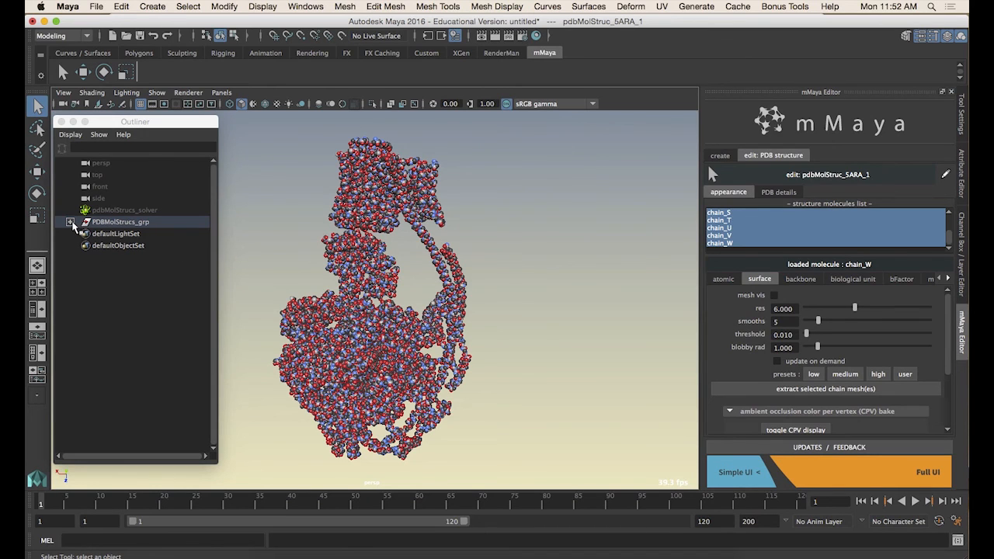
pyautogui.click(71, 222)
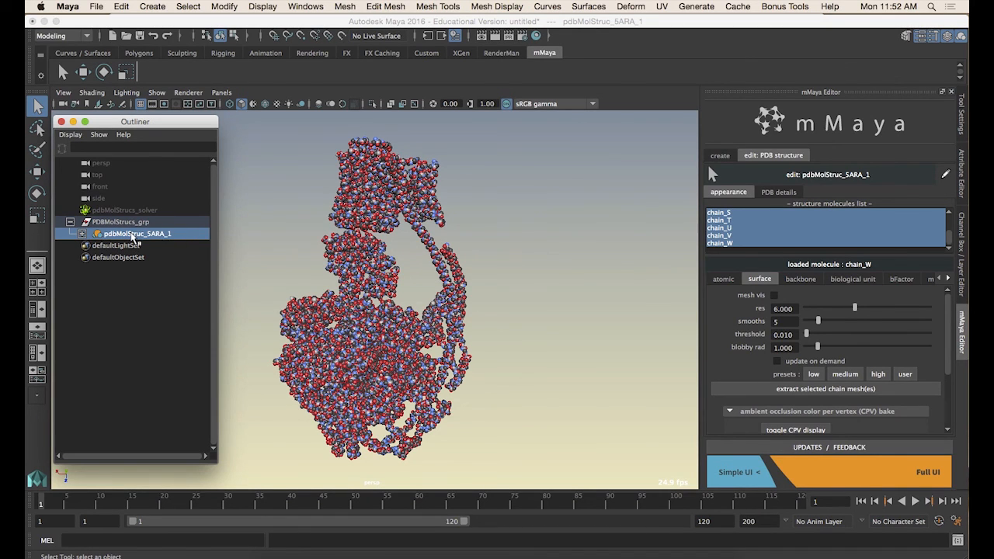
pyautogui.click(134, 239)
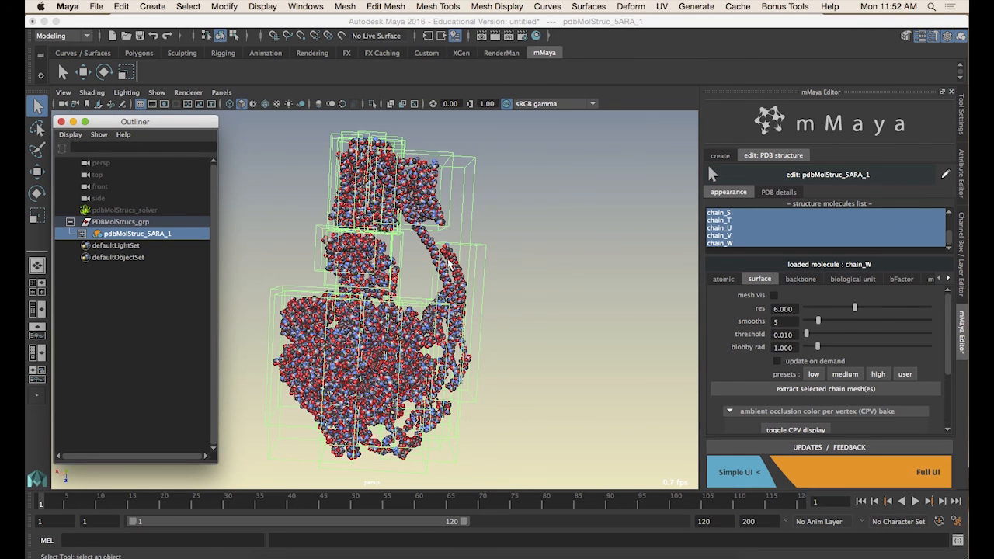
pyautogui.keyDown('alt'); pyautogui.moveTo(536, 334); pyautogui.dragTo(388, 318, button='right'); pyautogui.keyUp('alt')
pyautogui.keyDown('alt'); pyautogui.moveTo(388, 319); pyautogui.dragTo(355, 307); pyautogui.keyUp('alt')
pyautogui.press('w')
pyautogui.keyDown('alt'); pyautogui.moveTo(358, 308); pyautogui.dragTo(322, 303, button='right'); pyautogui.keyUp('alt')
pyautogui.keyDown('alt'); pyautogui.moveTo(322, 302); pyautogui.dragTo(376, 292); pyautogui.keyUp('alt')
pyautogui.keyDown('alt'); pyautogui.moveTo(377, 291); pyautogui.dragTo(288, 352, button='middle'); pyautogui.keyUp('alt')
pyautogui.keyDown('alt'); pyautogui.moveTo(233, 287); pyautogui.dragTo(275, 280, button='right'); pyautogui.keyUp('alt')
pyautogui.keyDown('alt'); pyautogui.moveTo(275, 279); pyautogui.dragTo(330, 395, button='middle'); pyautogui.keyUp('alt')
pyautogui.keyDown('alt'); pyautogui.moveTo(329, 394); pyautogui.dragTo(548, 393, button='right'); pyautogui.keyUp('alt')
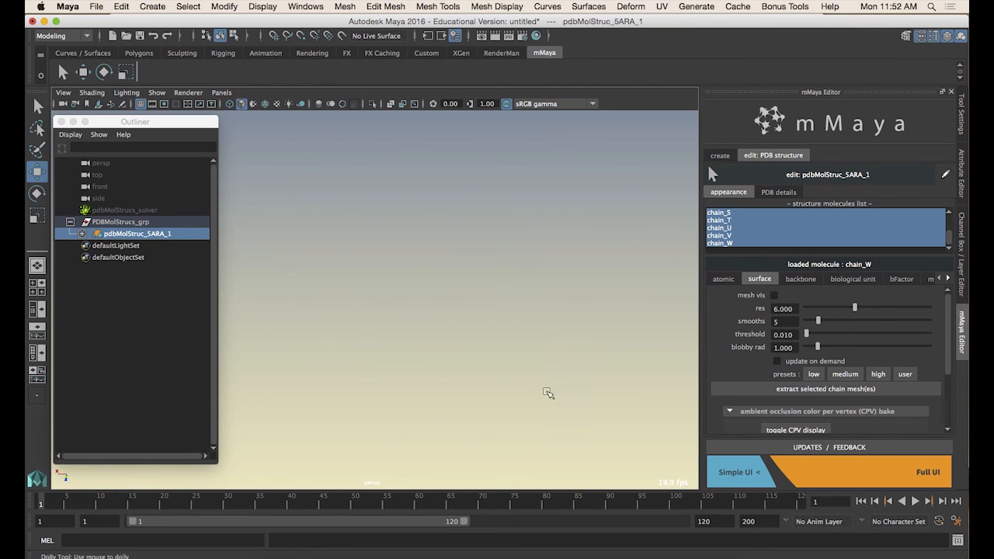
pyautogui.keyDown('alt'); pyautogui.moveTo(442, 434); pyautogui.dragTo(392, 262, button='middle'); pyautogui.keyUp('alt')
pyautogui.keyDown('alt'); pyautogui.moveTo(392, 263); pyautogui.dragTo(541, 346, button='right'); pyautogui.keyUp('alt')
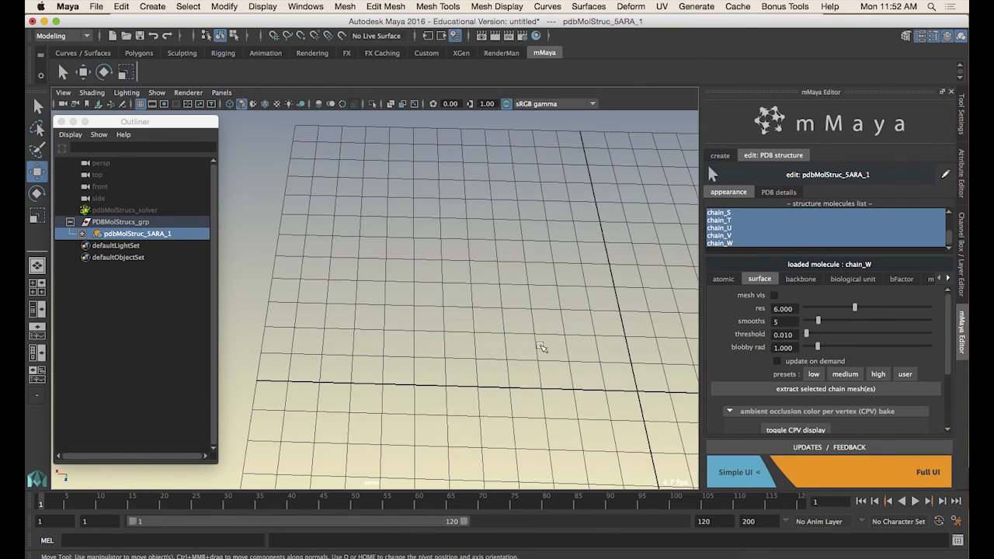
pyautogui.keyDown('alt'); pyautogui.moveTo(541, 346); pyautogui.dragTo(461, 308, button='middle'); pyautogui.keyUp('alt')
pyautogui.press('x')
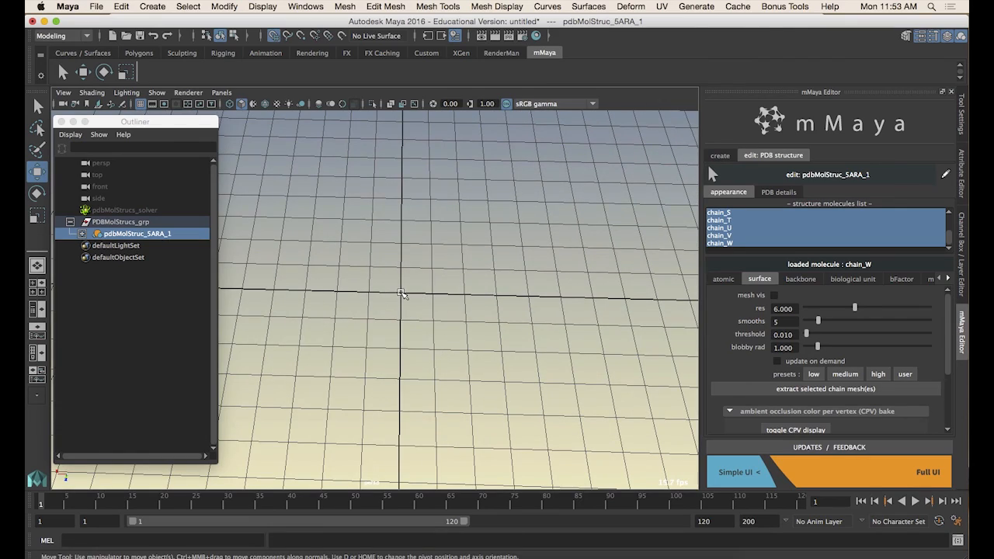
pyautogui.middleClick(402, 294)
pyautogui.keyDown('alt'); pyautogui.moveTo(512, 342); pyautogui.dragTo(163, 318, button='right'); pyautogui.keyUp('alt')
pyautogui.keyDown('alt'); pyautogui.moveTo(310, 334); pyautogui.dragTo(480, 376); pyautogui.keyUp('alt')
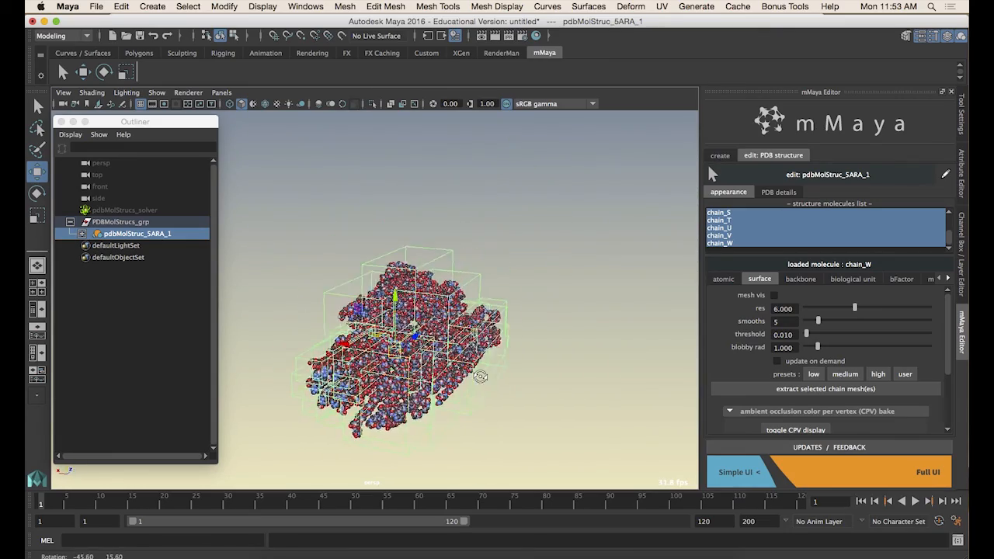
# Rotate the 5ARA structure 90 degrees about X so it stands upright
pyautogui.scroll(3, 480, 377)
pyautogui.press('e')
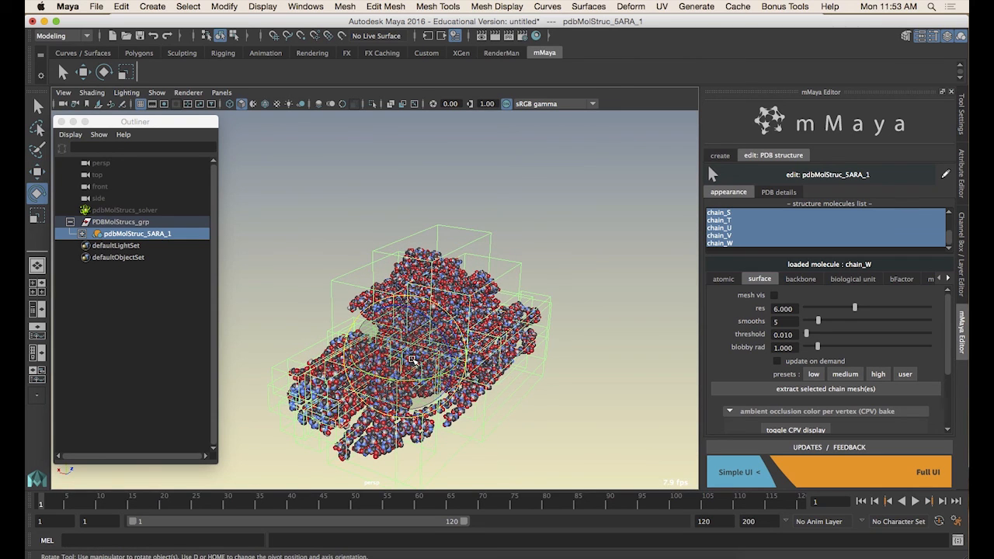
pyautogui.moveTo(384, 342); pyautogui.dragTo(419, 343)
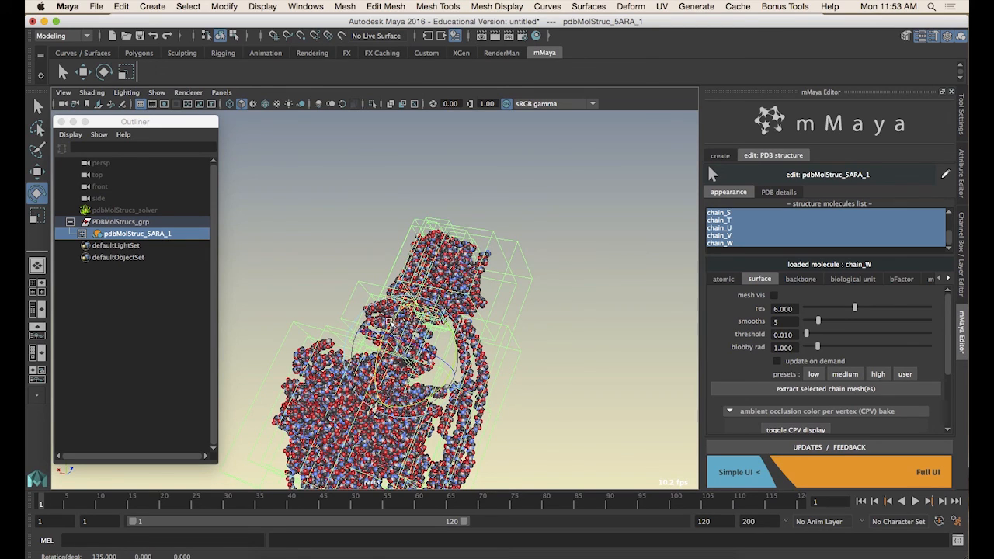
pyautogui.moveTo(378, 335); pyautogui.dragTo(379, 341)
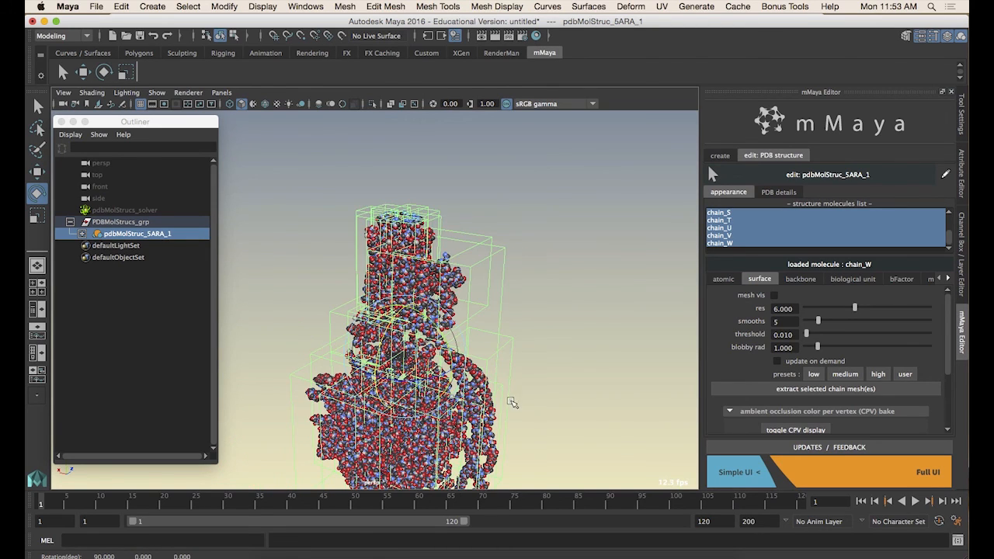
# Select chain J of the structure directly in the viewport
pyautogui.keyDown('alt'); pyautogui.moveTo(511, 402); pyautogui.dragTo(501, 349, button='middle'); pyautogui.keyUp('alt')
pyautogui.keyDown('alt'); pyautogui.moveTo(501, 348); pyautogui.dragTo(532, 347); pyautogui.keyUp('alt')
pyautogui.click(533, 346)
pyautogui.keyDown('alt'); pyautogui.moveTo(533, 346); pyautogui.dragTo(512, 381, button='right'); pyautogui.keyUp('alt')
pyautogui.moveTo(512, 382)
pyautogui.keyDown('alt'); pyautogui.mouseDown()
pyautogui.moveTo(455, 388)
pyautogui.moveTo(568, 384)
pyautogui.moveTo(294, 377)
pyautogui.moveTo(509, 381)
pyautogui.mouseUp(); pyautogui.keyUp('alt')
pyautogui.click(508, 380)
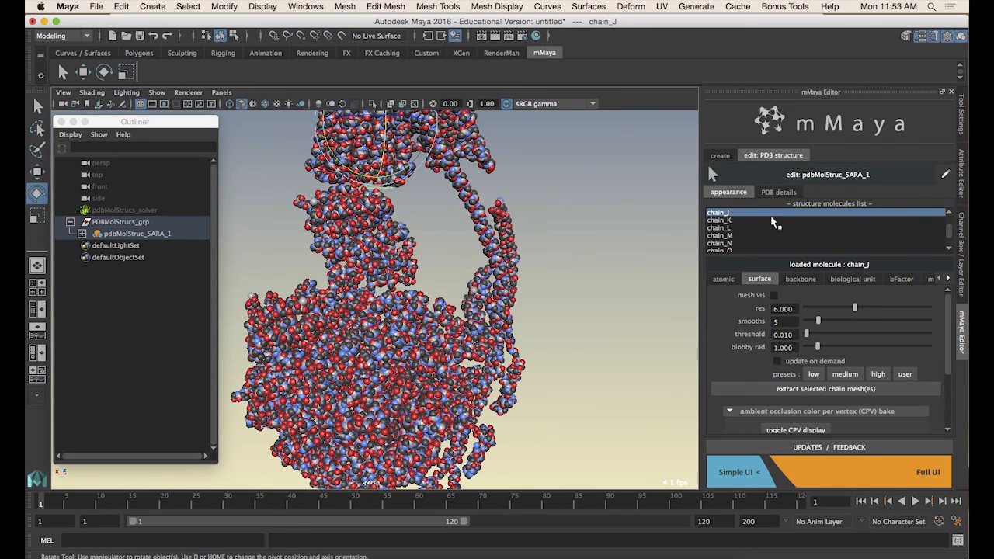
# Select chains B, C, D, E and A one at a time in the structure molecules list
pyautogui.scroll(-3, 947, 237)
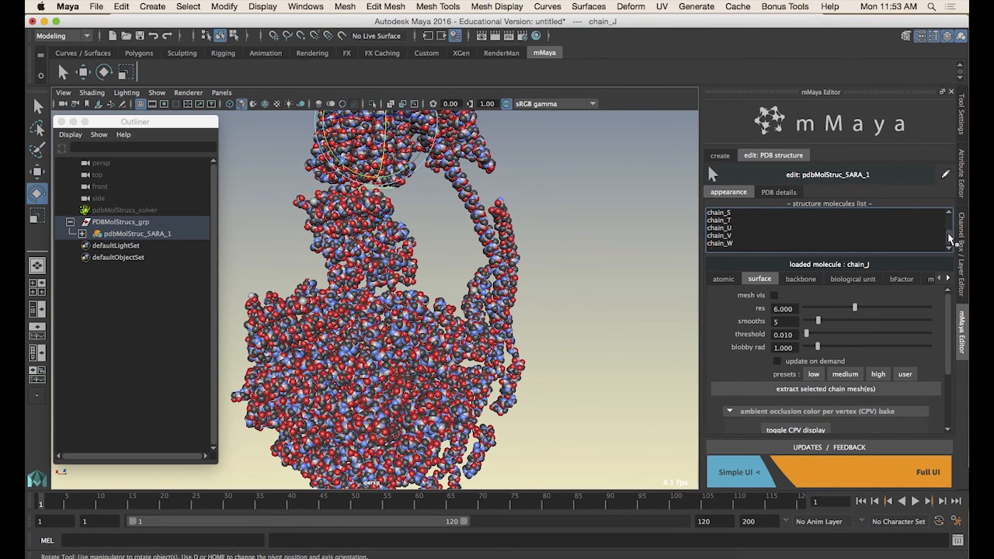
pyautogui.scroll(6, 952, 233)
pyautogui.click(730, 221)
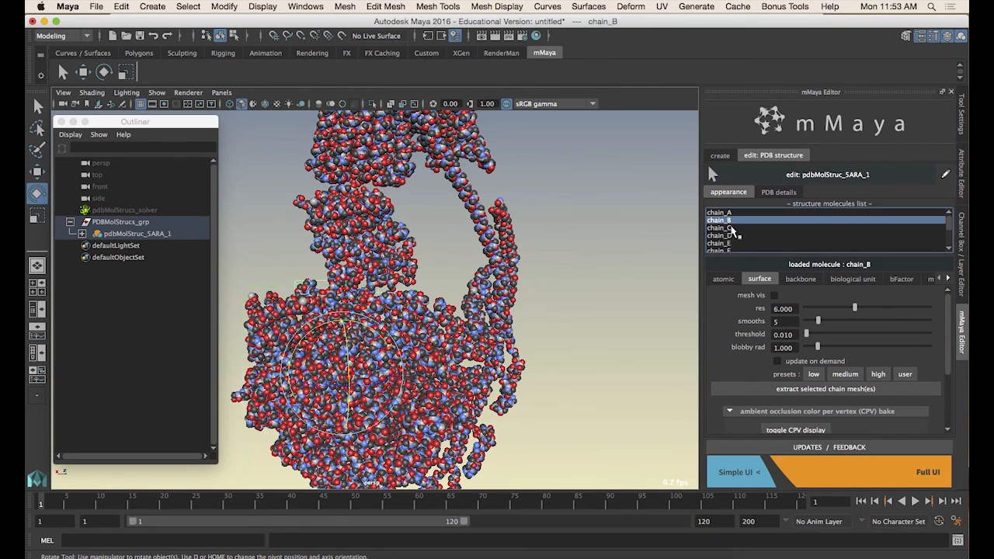
pyautogui.click(731, 228)
pyautogui.click(730, 236)
pyautogui.click(729, 244)
pyautogui.click(724, 214)
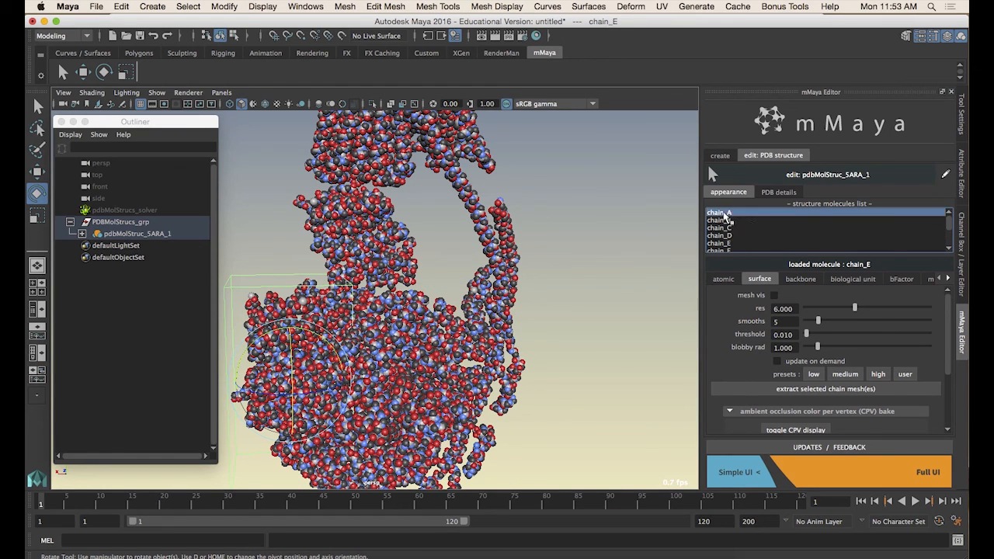
# Open the PDB details and read the molecule descriptions for each chain
pyautogui.click(778, 192)
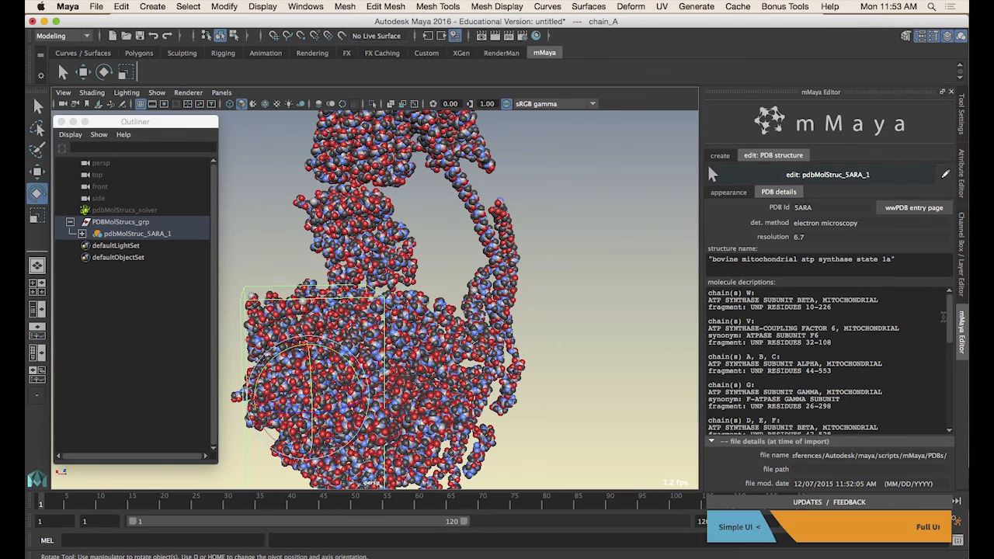
pyautogui.scroll(-4, 954, 323)
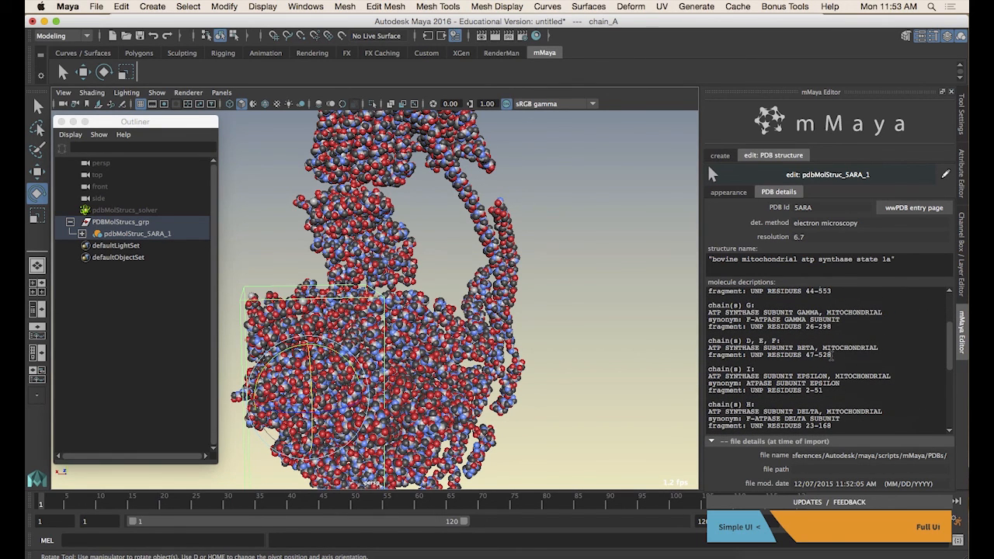
pyautogui.rightClick(748, 340)
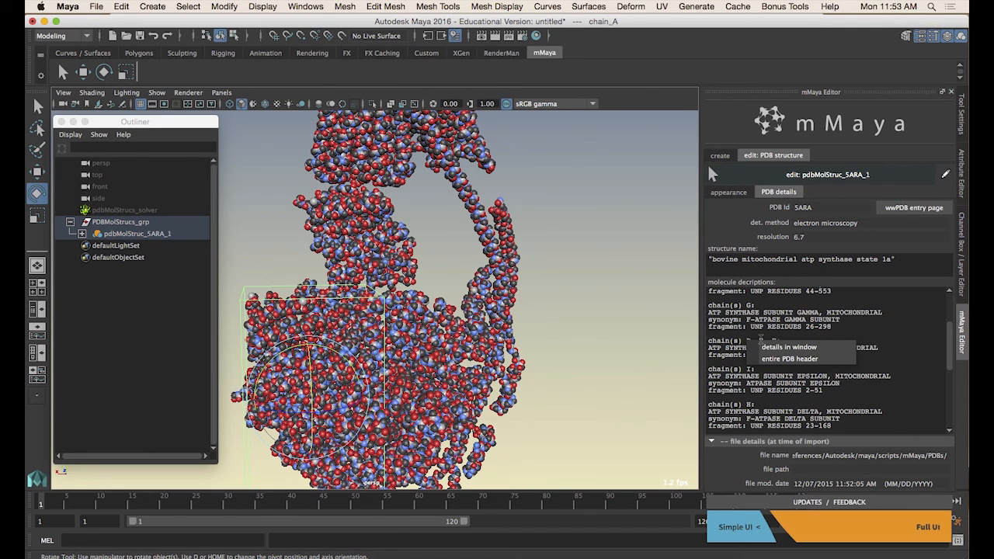
pyautogui.click(779, 326)
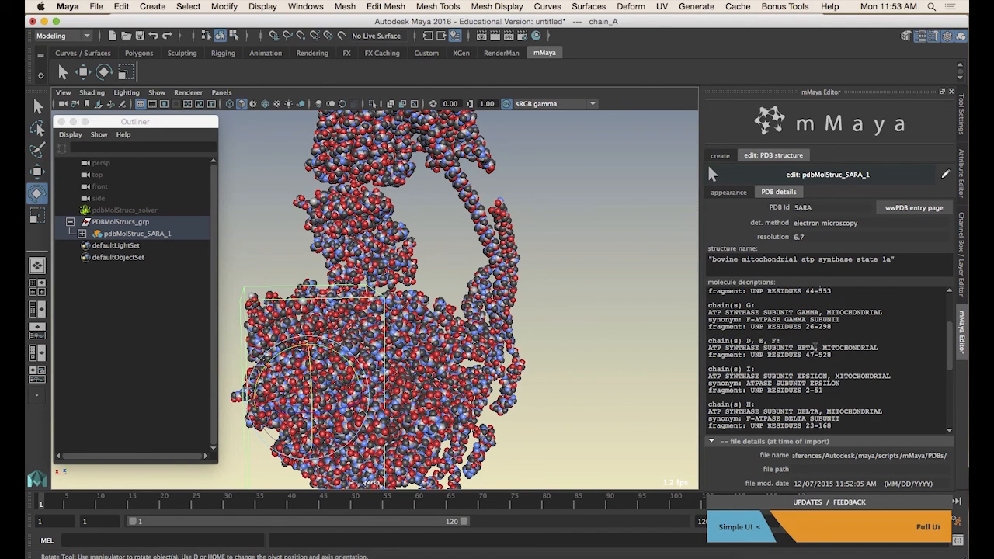
# Return to the appearance settings and select chains D through F together
pyautogui.click(733, 193)
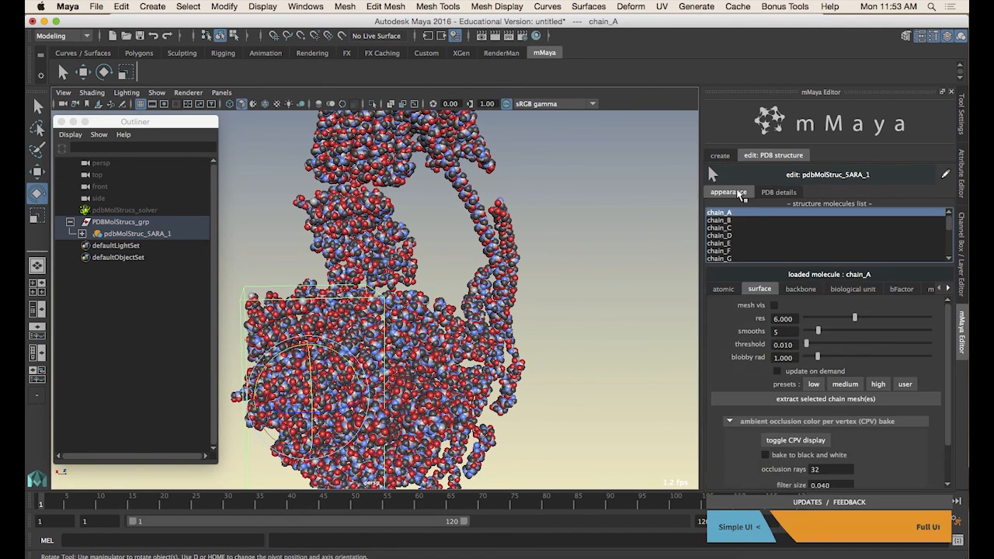
pyautogui.click(734, 235)
pyautogui.keyDown('shift'); pyautogui.click(734, 251); pyautogui.keyUp('shift')
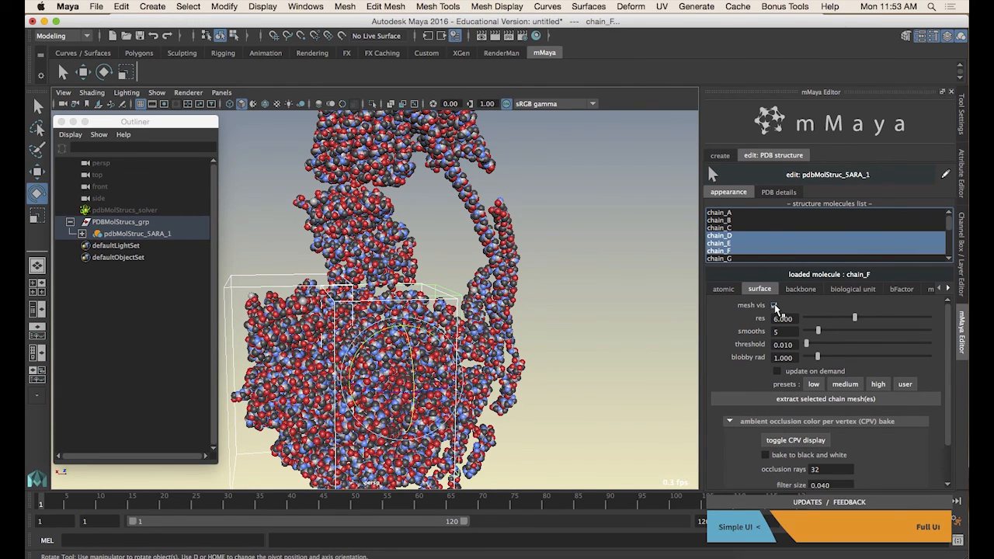
# Select chains A through C in the structure molecules list and turn on their surface mesh display
pyautogui.keyDown('alt'); pyautogui.moveTo(621, 416); pyautogui.dragTo(572, 428); pyautogui.keyUp('alt')
pyautogui.click(567, 396)
pyautogui.keyDown('alt'); pyautogui.moveTo(562, 377); pyautogui.dragTo(558, 361, button='middle'); pyautogui.keyUp('alt')
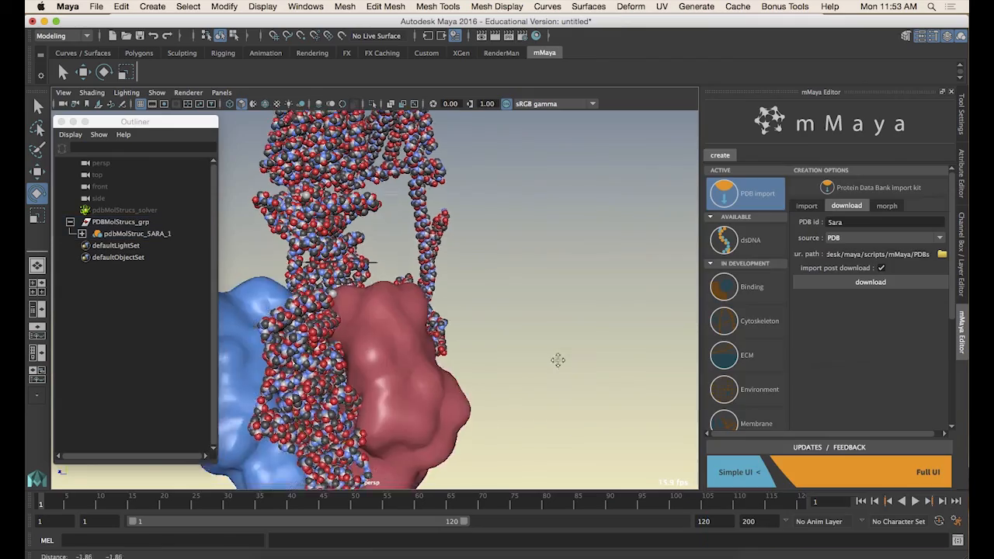
pyautogui.keyDown('alt'); pyautogui.moveTo(558, 361); pyautogui.dragTo(399, 344); pyautogui.keyUp('alt')
pyautogui.click(399, 344)
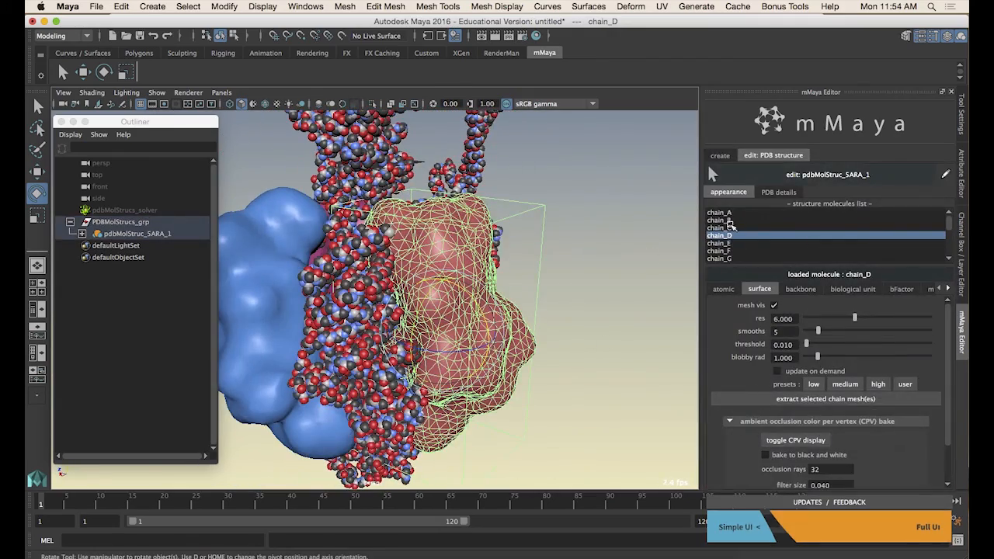
pyautogui.click(718, 212)
pyautogui.keyDown('shift'); pyautogui.click(719, 228); pyautogui.keyUp('shift')
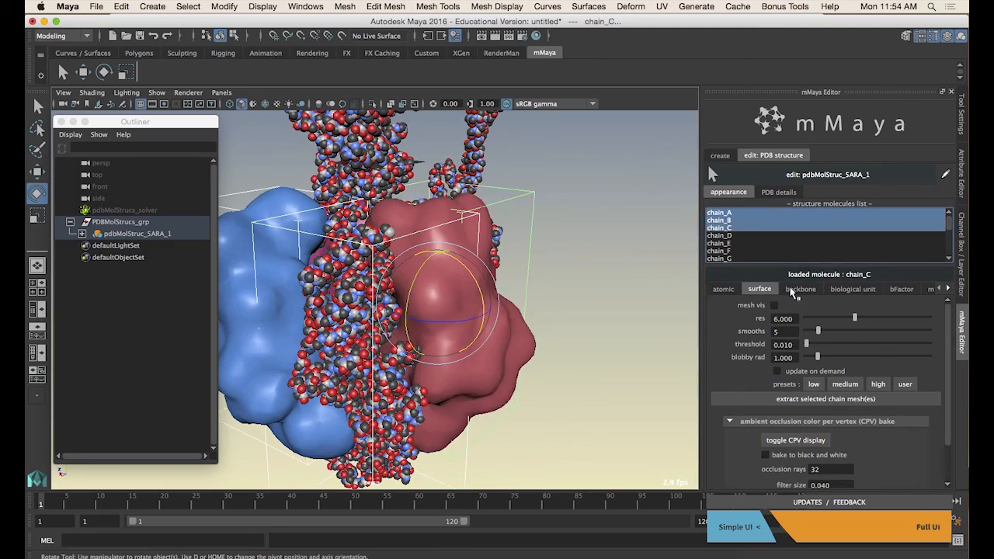
pyautogui.click(773, 305)
# Select the whole 5ARA structure and display surface meshes for all of its chains
pyautogui.keyDown('alt'); pyautogui.moveTo(520, 342); pyautogui.dragTo(260, 330); pyautogui.keyUp('alt')
pyautogui.click(580, 339)
pyautogui.scroll(-3, 588, 337)
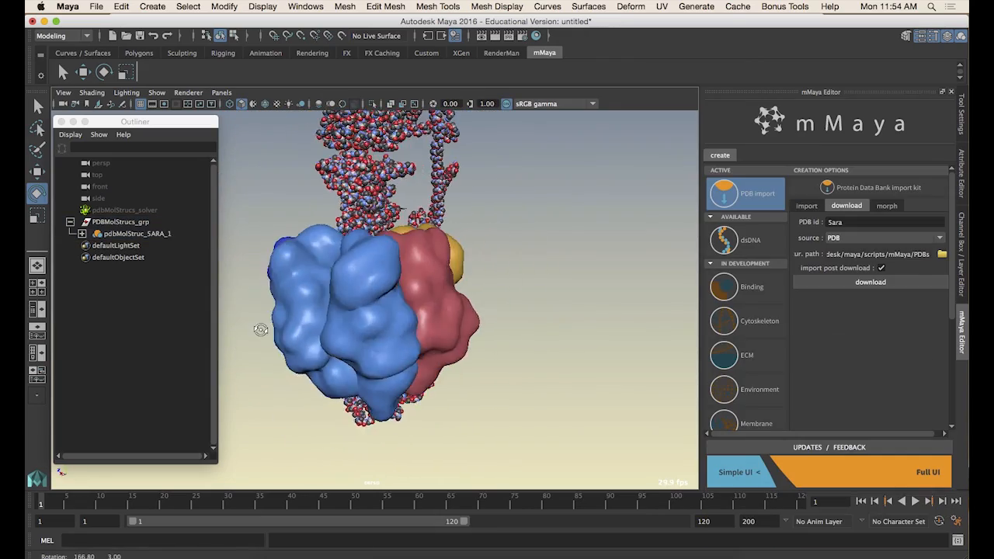
pyautogui.keyDown('alt'); pyautogui.moveTo(261, 330); pyautogui.dragTo(412, 333, button='right'); pyautogui.keyUp('alt')
pyautogui.keyDown('alt'); pyautogui.moveTo(411, 333); pyautogui.dragTo(519, 263); pyautogui.keyUp('alt')
pyautogui.click(155, 234)
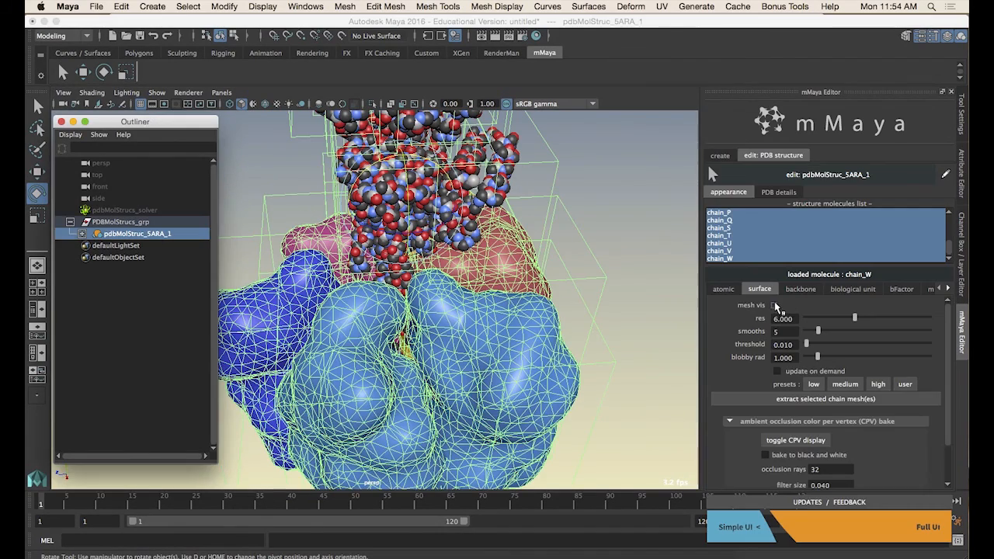
pyautogui.keyDown('alt'); pyautogui.moveTo(570, 319); pyautogui.dragTo(428, 267, button='right'); pyautogui.keyUp('alt')
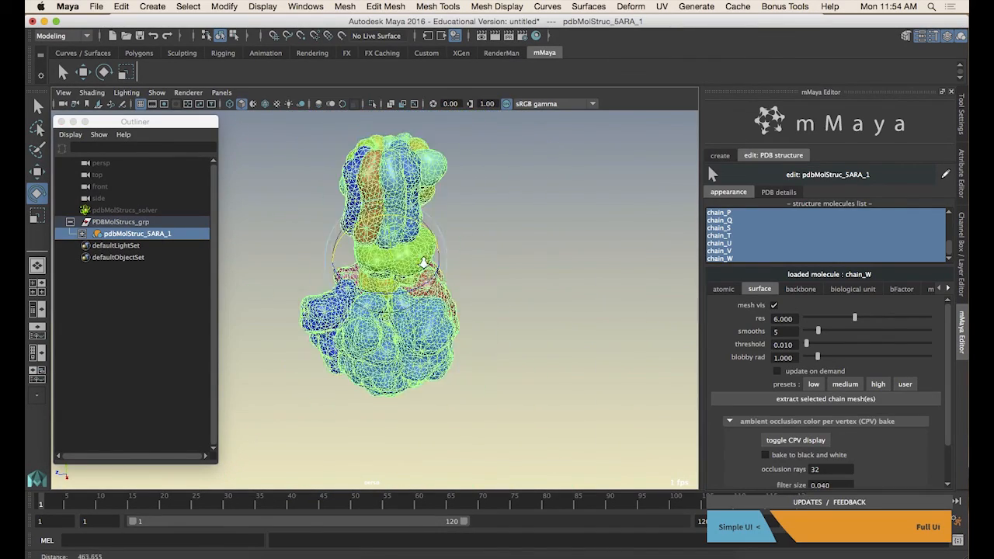
pyautogui.keyDown('alt'); pyautogui.moveTo(428, 266); pyautogui.dragTo(476, 265); pyautogui.keyUp('alt')
pyautogui.click(521, 237)
pyautogui.keyDown('alt'); pyautogui.moveTo(475, 265); pyautogui.dragTo(528, 263, button='right'); pyautogui.keyUp('alt')
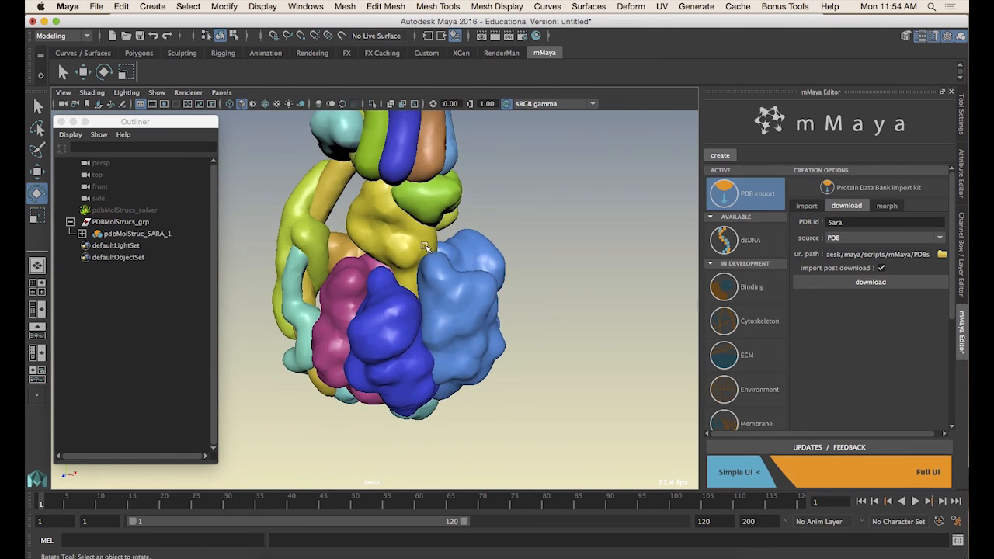
# Enable update on demand for the whole structure's surface settings
pyautogui.keyDown('alt'); pyautogui.moveTo(378, 229); pyautogui.dragTo(386, 297, button='middle'); pyautogui.keyUp('alt')
pyautogui.keyDown('alt'); pyautogui.moveTo(386, 298); pyautogui.dragTo(431, 295, button='right'); pyautogui.keyUp('alt')
pyautogui.click(124, 234)
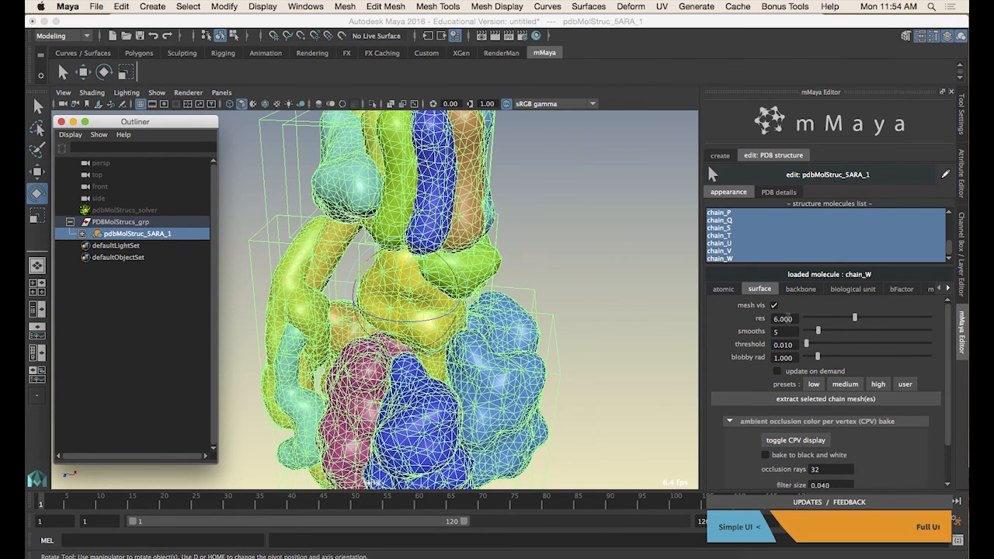
pyautogui.click(777, 371)
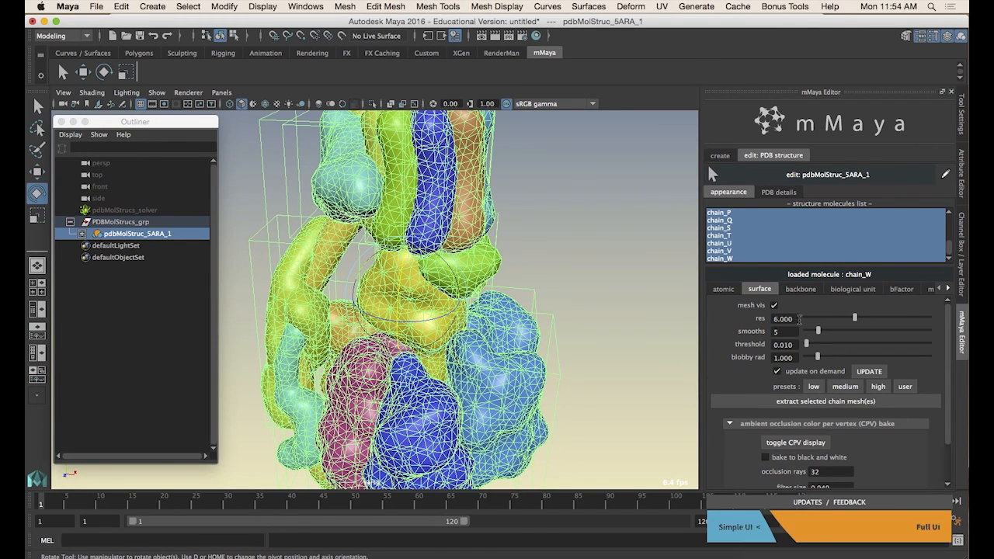
# Set the surface resolution to 4 and smooths to 30, then update the meshes
pyautogui.doubleClick(793, 319)
pyautogui.write('4')
pyautogui.press('Tab')
pyautogui.write('30')
pyautogui.press('Tab')
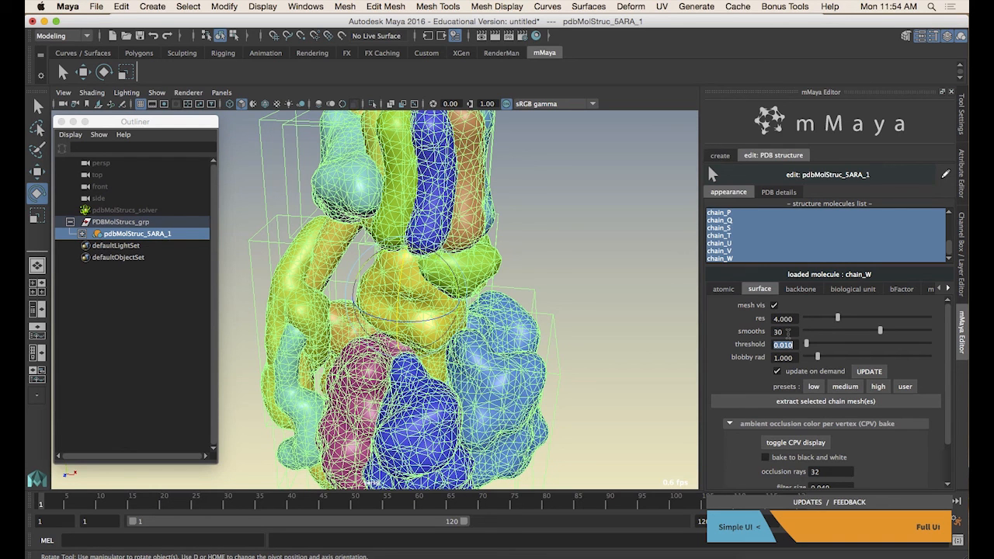
pyautogui.click(873, 372)
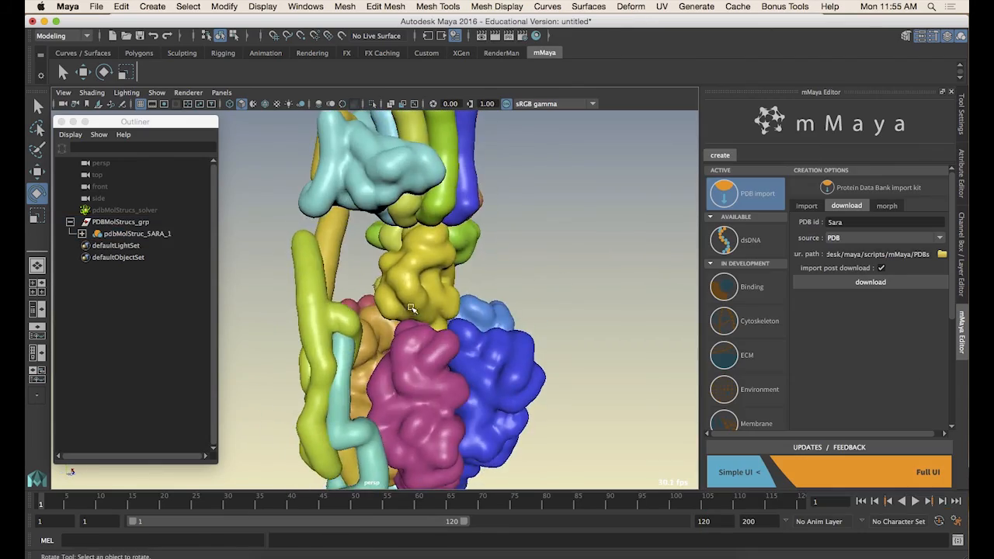
# Orbit and zoom around the smoothed surface model to inspect it from different angles
pyautogui.keyDown('alt'); pyautogui.moveTo(411, 308); pyautogui.dragTo(513, 312); pyautogui.keyUp('alt')
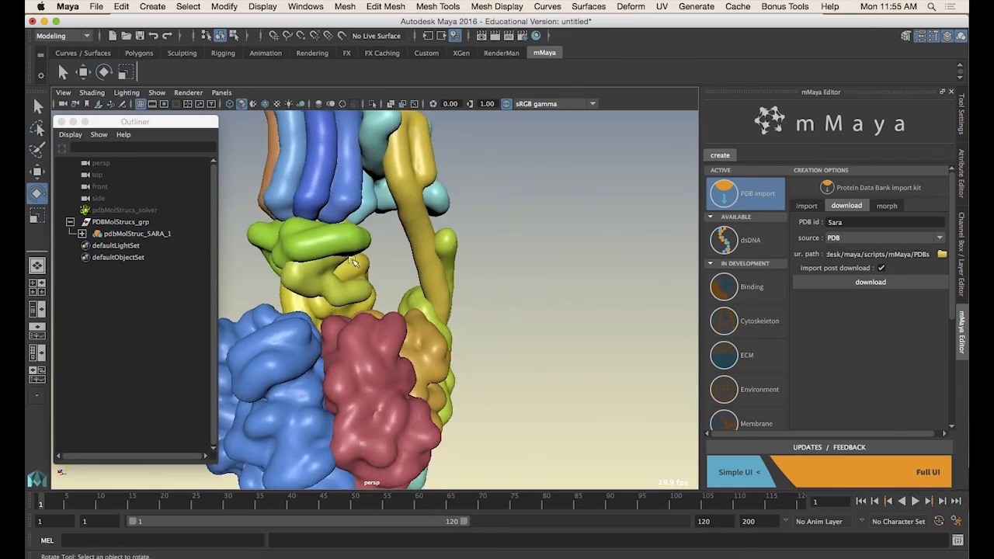
pyautogui.keyDown('alt'); pyautogui.moveTo(373, 248); pyautogui.dragTo(373, 340, button='middle'); pyautogui.keyUp('alt')
pyautogui.keyDown('alt'); pyautogui.moveTo(373, 339); pyautogui.dragTo(341, 241); pyautogui.keyUp('alt')
pyautogui.scroll(3, 447, 385)
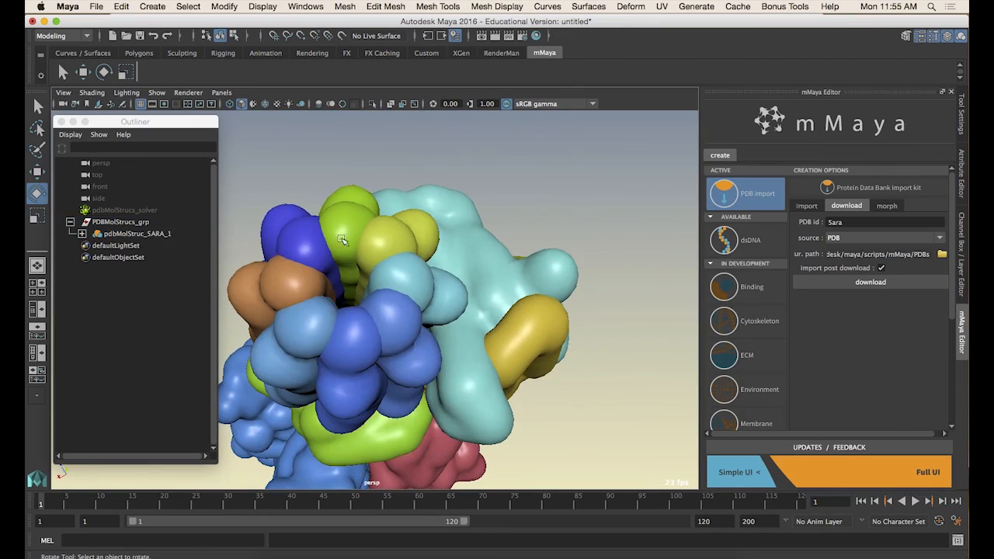
pyautogui.keyDown('alt'); pyautogui.moveTo(323, 301); pyautogui.dragTo(551, 346); pyautogui.keyUp('alt')
pyautogui.keyDown('alt'); pyautogui.moveTo(551, 345); pyautogui.dragTo(337, 355, button='right'); pyautogui.keyUp('alt')
pyautogui.keyDown('alt'); pyautogui.moveTo(337, 350); pyautogui.dragTo(300, 327); pyautogui.keyUp('alt')
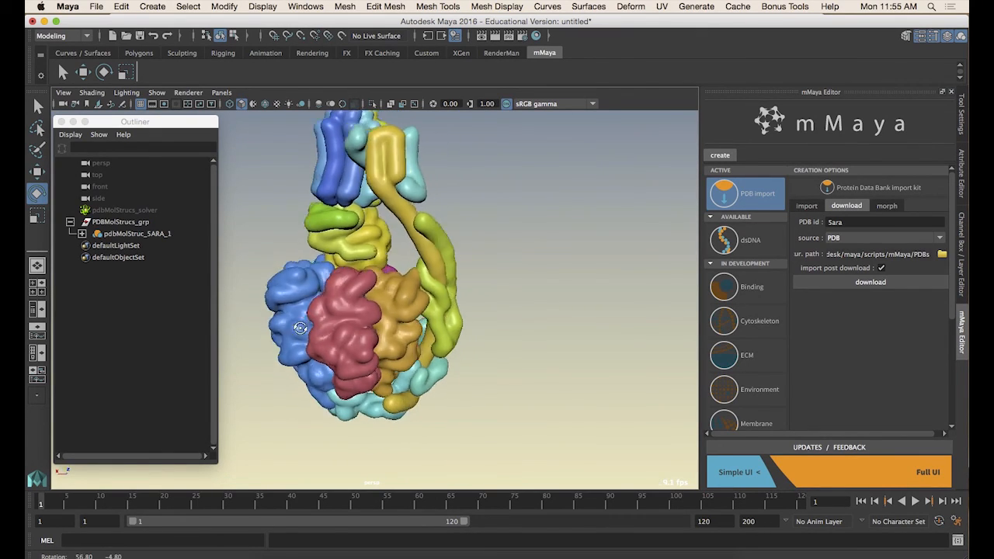
pyautogui.scroll(5, 377, 350)
pyautogui.moveTo(377, 352)
pyautogui.keyDown('alt'); pyautogui.mouseDown()
pyautogui.moveTo(361, 328)
pyautogui.moveTo(373, 357)
pyautogui.mouseUp(); pyautogui.keyUp('alt')
pyautogui.keyDown('alt'); pyautogui.moveTo(373, 357); pyautogui.dragTo(402, 379, button='middle'); pyautogui.keyUp('alt')
pyautogui.scroll(-3, 487, 357)
pyautogui.scroll(-3, 486, 357)
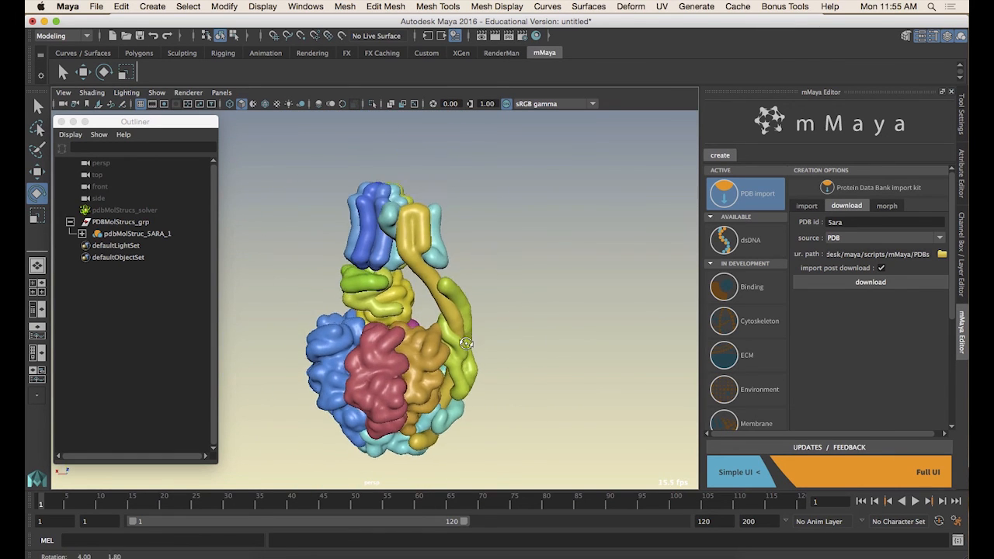
pyautogui.keyDown('alt'); pyautogui.moveTo(440, 331); pyautogui.dragTo(448, 314); pyautogui.keyUp('alt')
pyautogui.scroll(3, 445, 328)
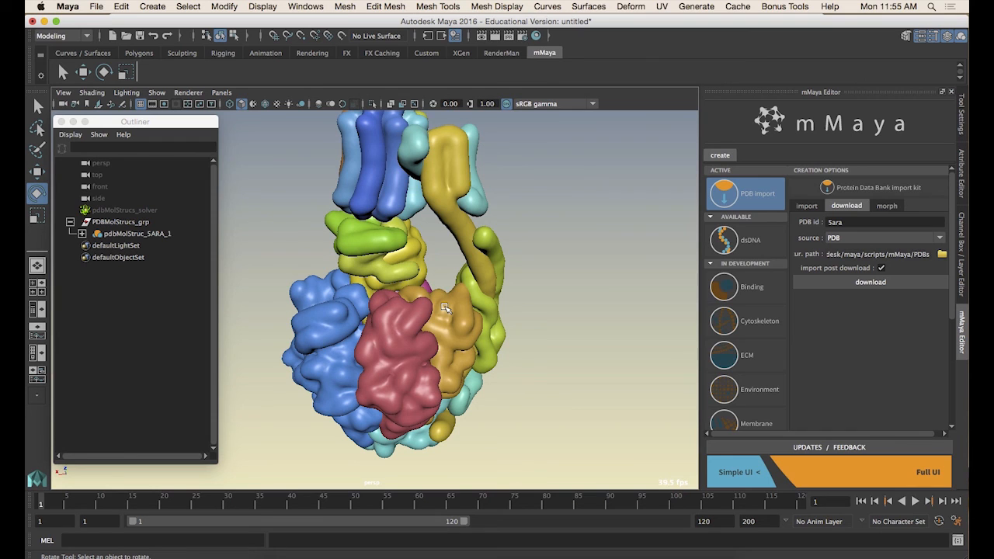
pyautogui.keyDown('alt'); pyautogui.moveTo(445, 308); pyautogui.dragTo(229, 280); pyautogui.keyUp('alt')
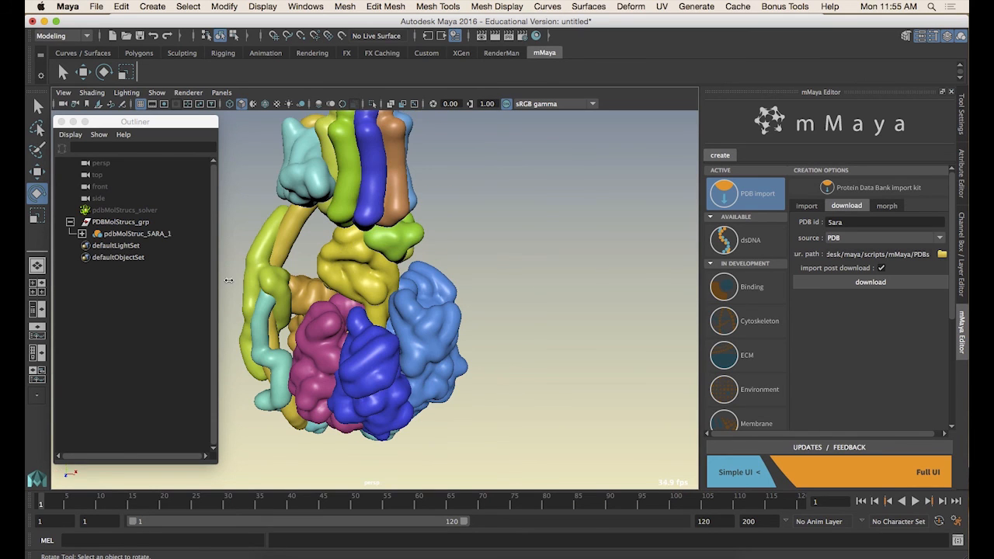
# Extract the selected chains' surfaces as separate chain mesh objects
pyautogui.click(130, 235)
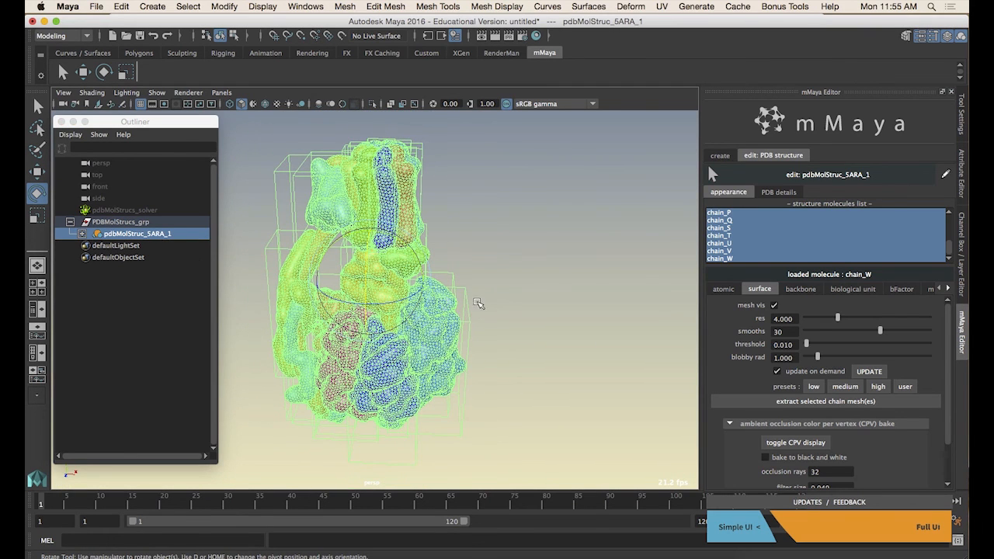
pyautogui.click(730, 292)
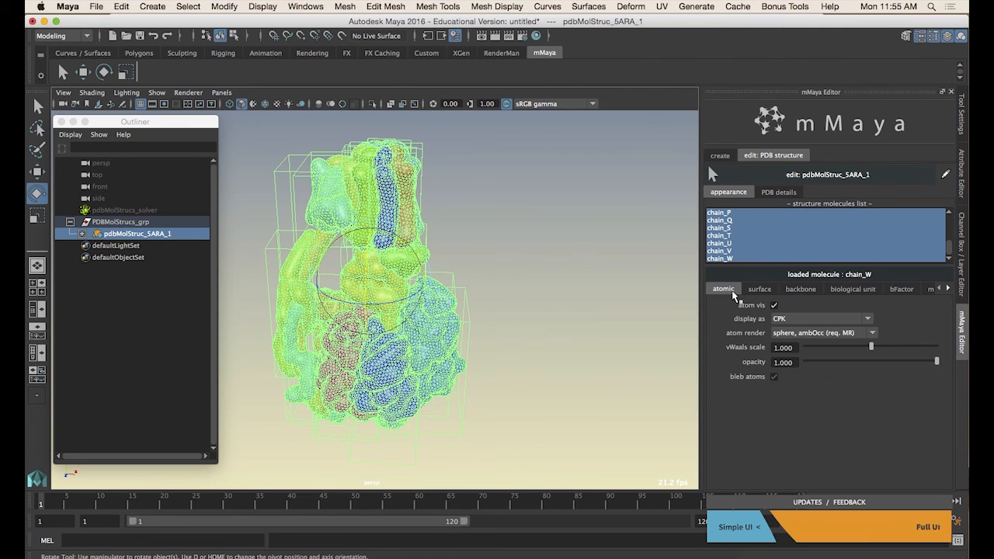
pyautogui.click(757, 290)
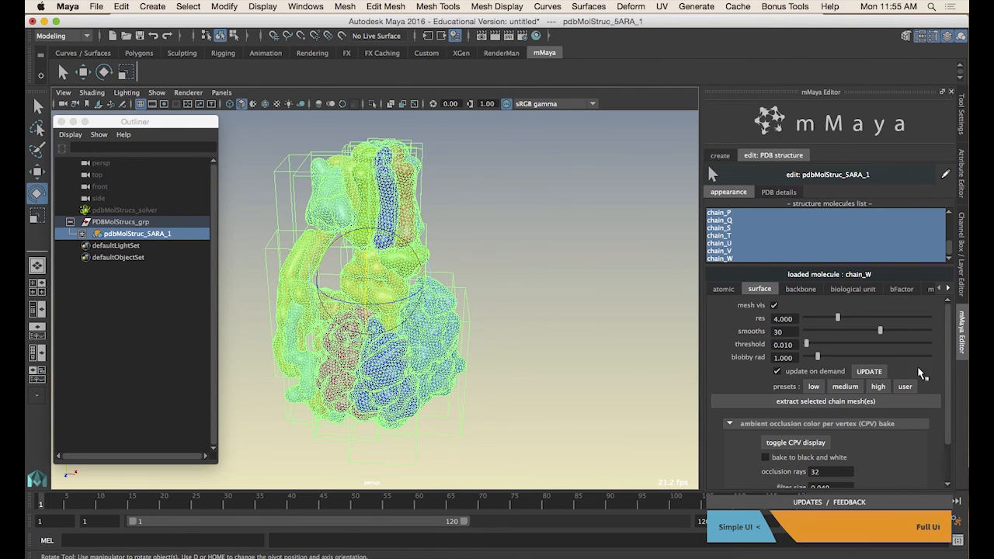
pyautogui.moveTo(948, 365); pyautogui.dragTo(941, 405)
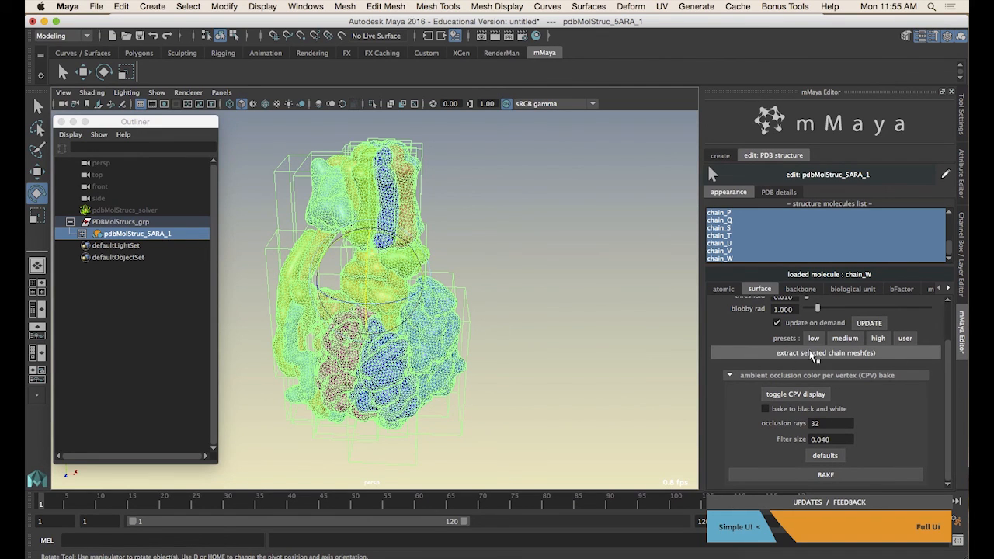
pyautogui.moveTo(952, 378); pyautogui.dragTo(953, 340)
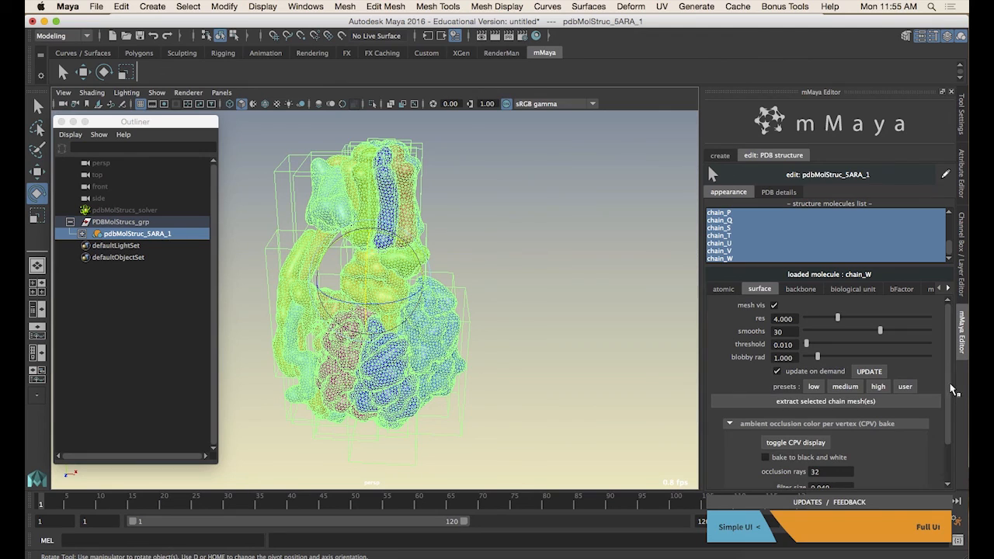
pyautogui.moveTo(953, 390); pyautogui.dragTo(951, 422)
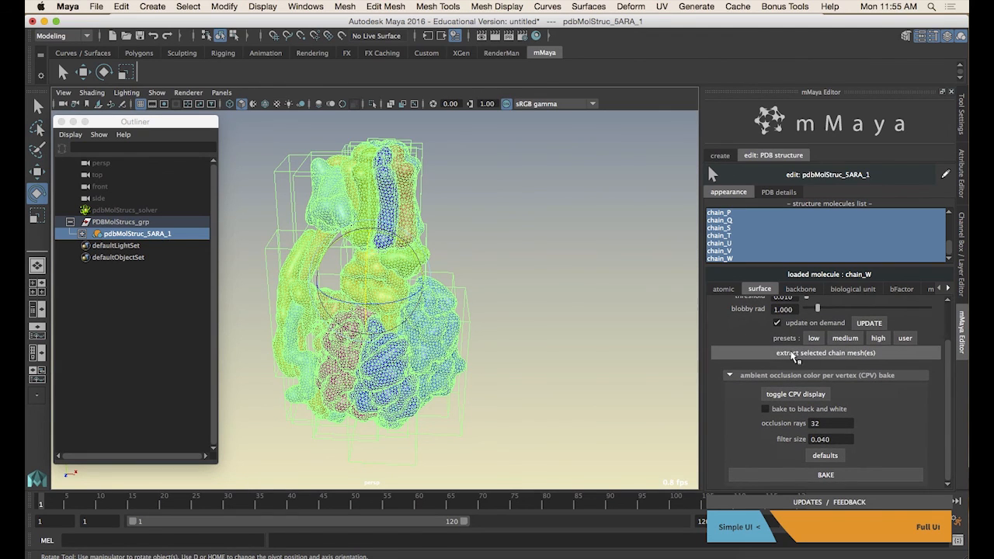
pyautogui.click(846, 356)
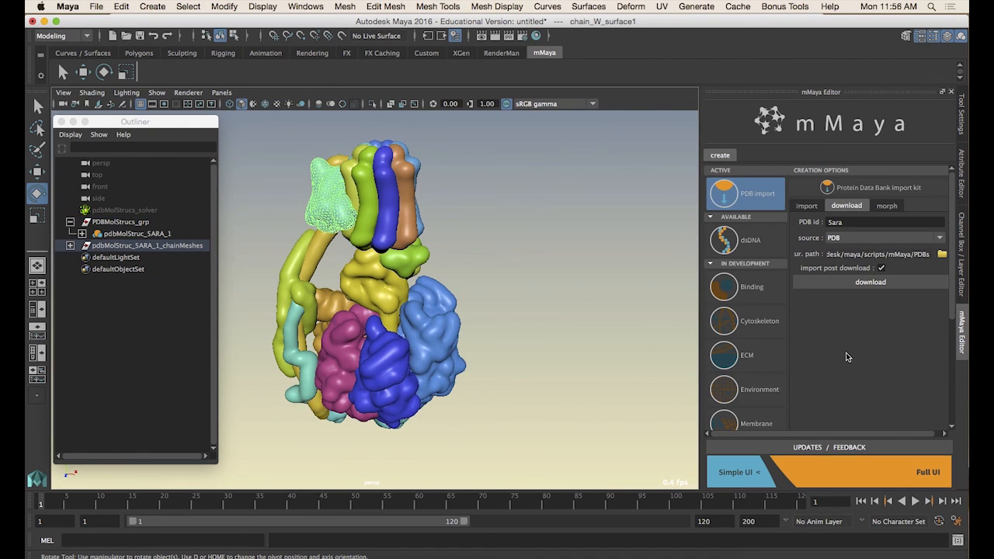
# Expand the extracted chain meshes group in the outliner and collapse the original structure group
pyautogui.click(71, 245)
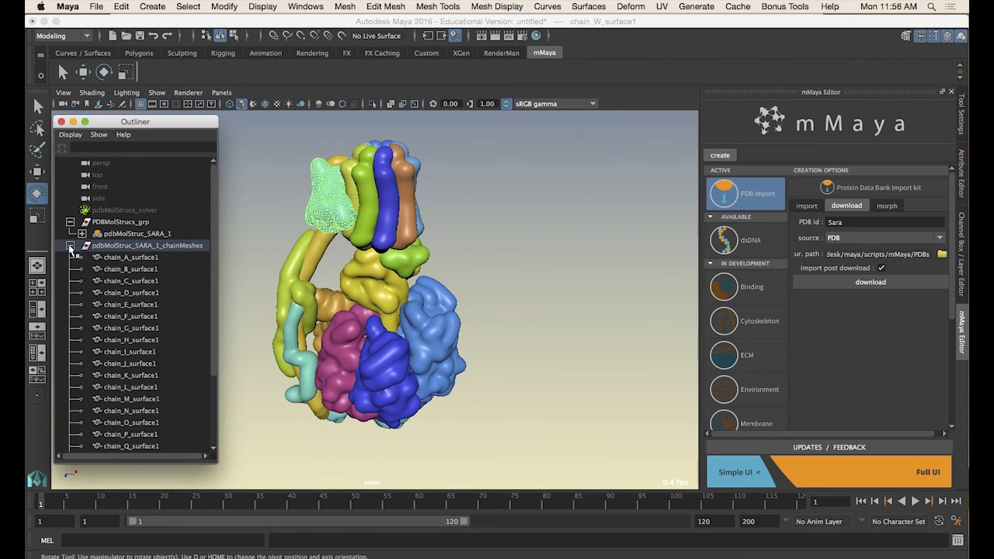
pyautogui.click(121, 246)
pyautogui.scroll(-3, 155, 264)
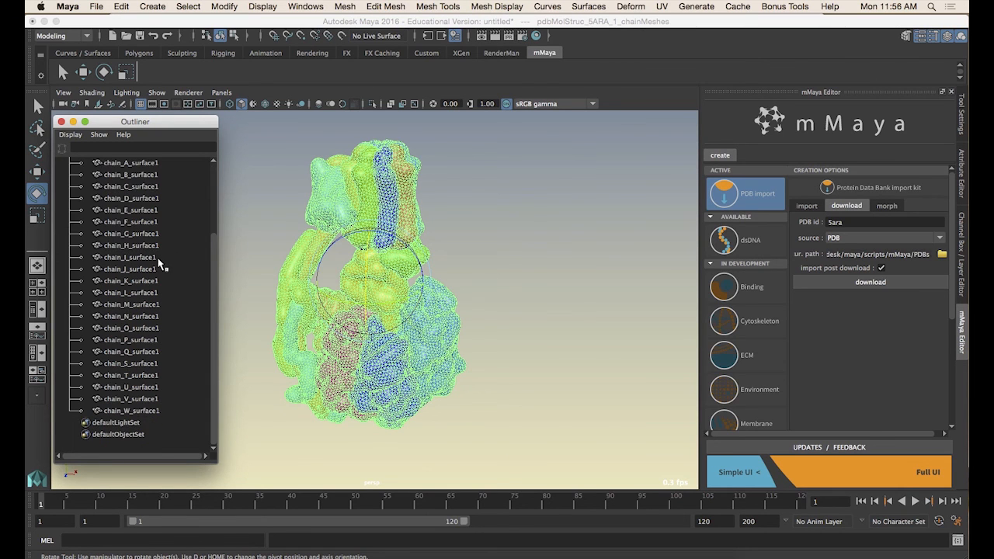
pyautogui.scroll(3, 156, 266)
pyautogui.click(70, 222)
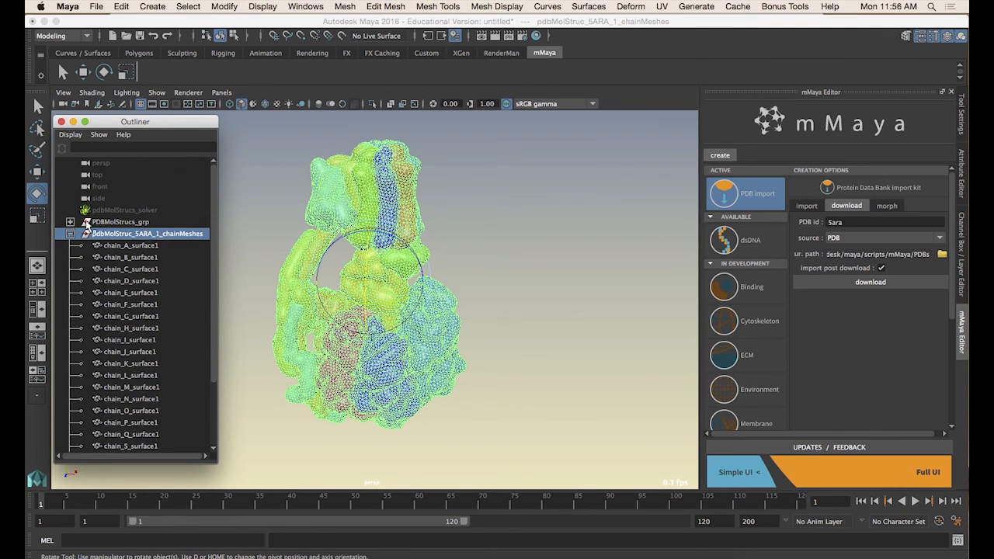
pyautogui.click(151, 223)
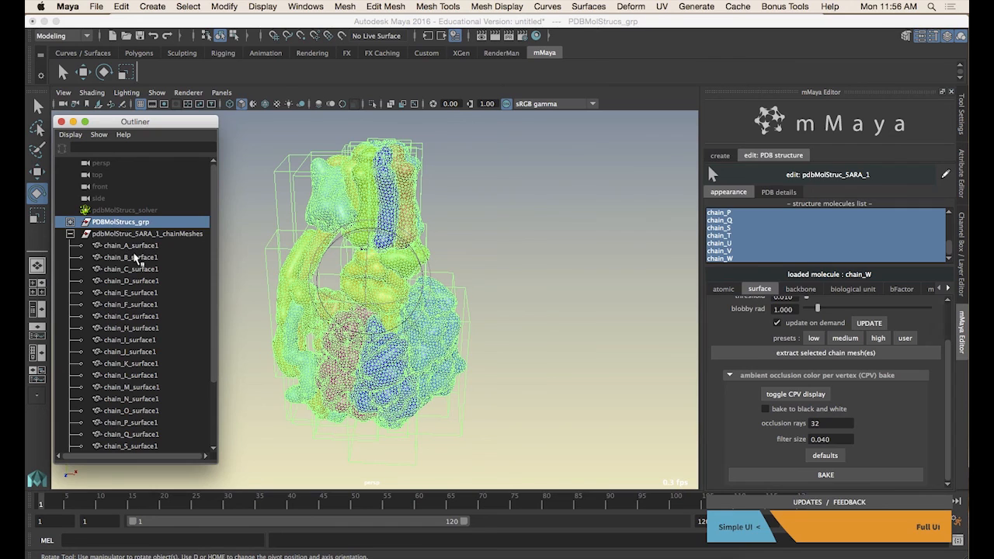
# Select the chain C, F and J surface meshes one at a time, then the whole chain meshes group
pyautogui.click(132, 267)
pyautogui.click(132, 304)
pyautogui.click(145, 352)
pyautogui.scroll(-3, 143, 356)
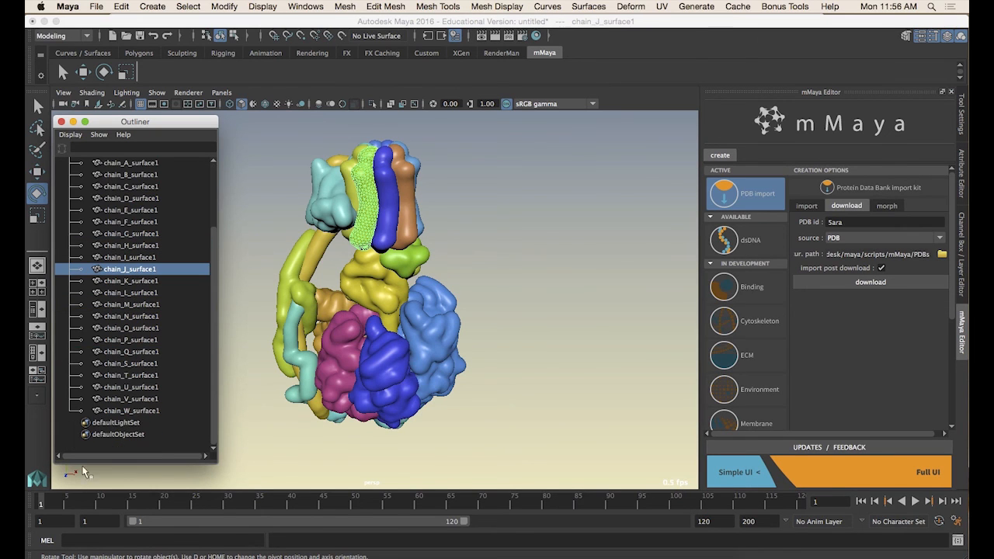
pyautogui.scroll(3, 112, 415)
pyautogui.click(133, 234)
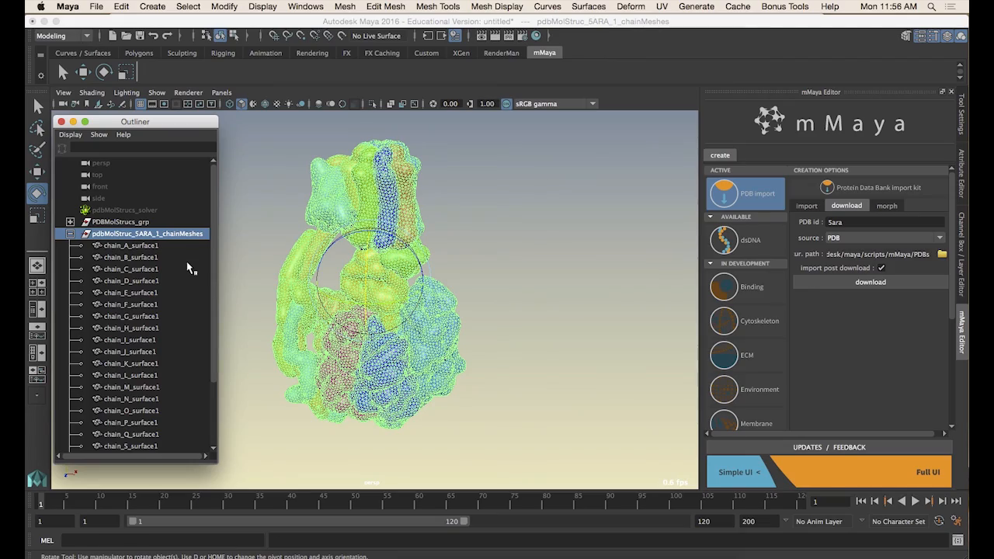
# Hide the original PDB structure group so only the extracted chain meshes remain visible
pyautogui.keyDown('alt'); pyautogui.moveTo(270, 296); pyautogui.dragTo(364, 297); pyautogui.keyUp('alt')
pyautogui.scroll(5, 373, 333)
pyautogui.keyDown('alt'); pyautogui.moveTo(373, 333); pyautogui.dragTo(399, 393); pyautogui.keyUp('alt')
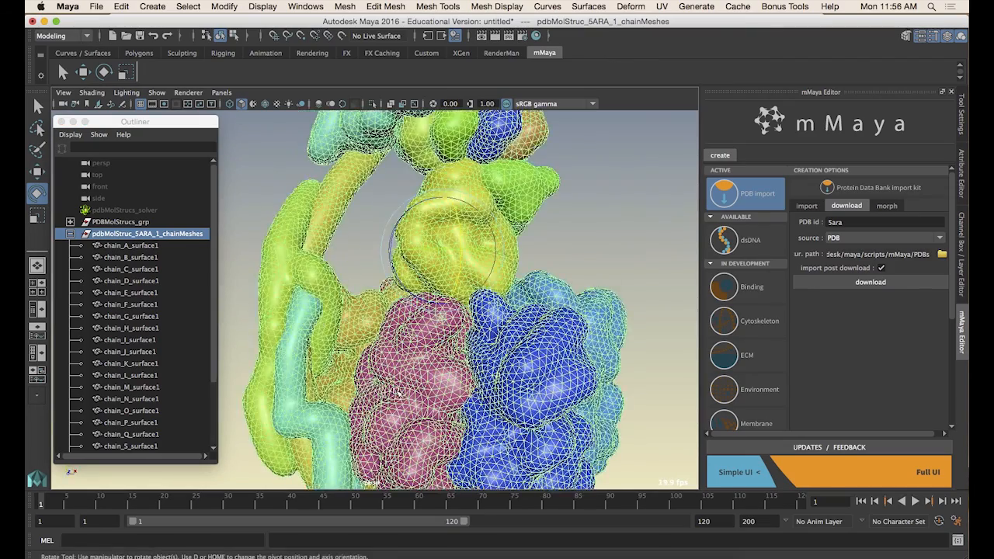
pyautogui.keyDown('alt'); pyautogui.moveTo(456, 347); pyautogui.dragTo(417, 336); pyautogui.keyUp('alt')
pyautogui.scroll(-4, 427, 330)
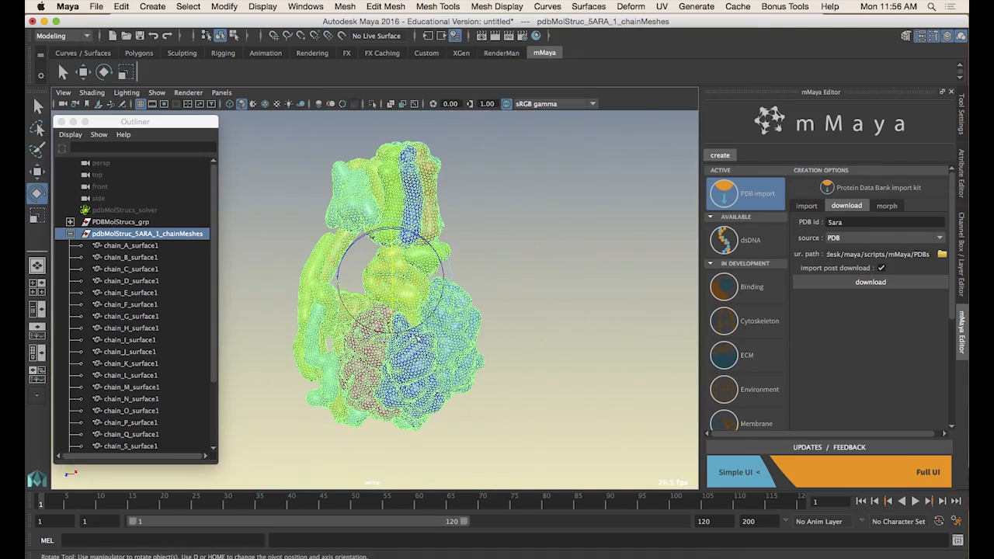
pyautogui.click(136, 222)
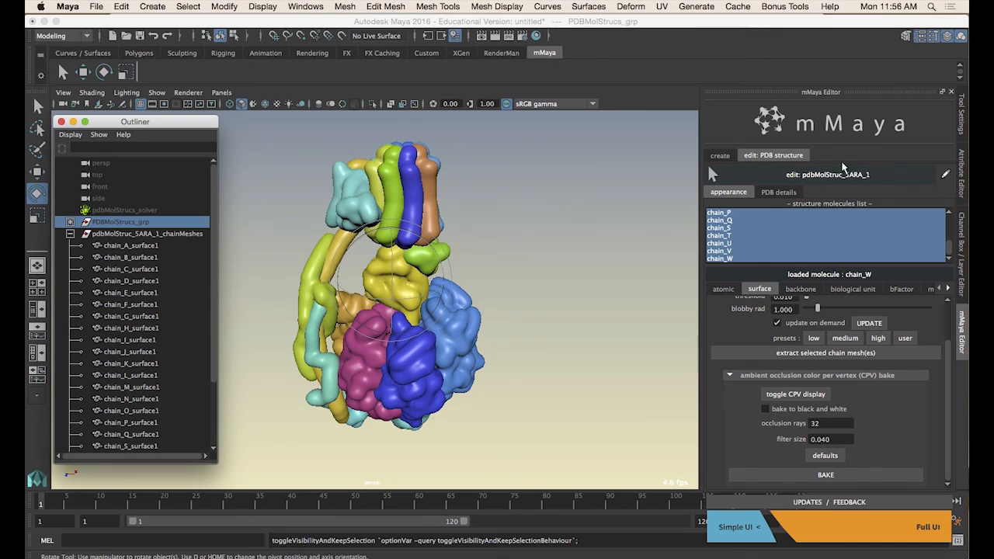
# Assign the lambert1 material to the whole chain meshes group
pyautogui.click(151, 233)
pyautogui.rightClick(503, 266)
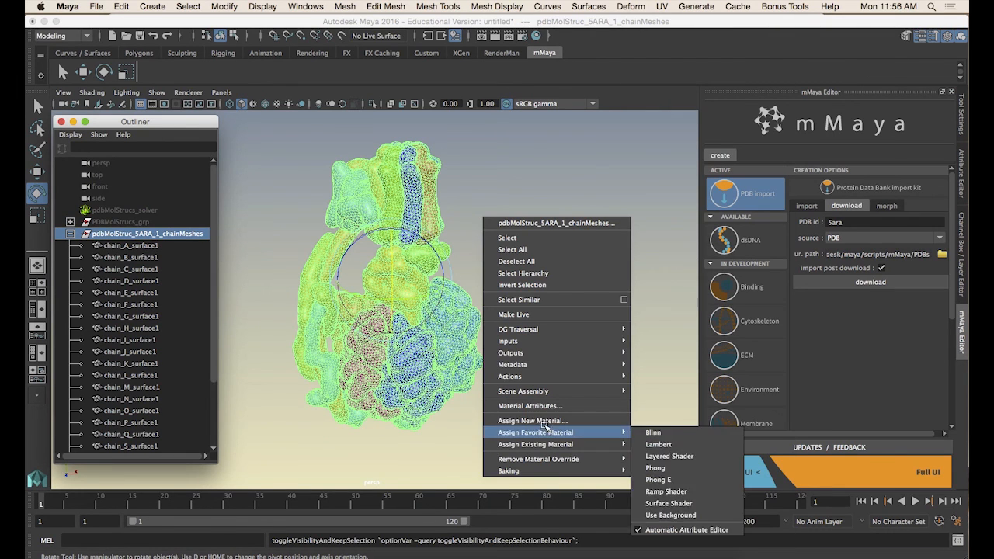
pyautogui.moveTo(555, 447)
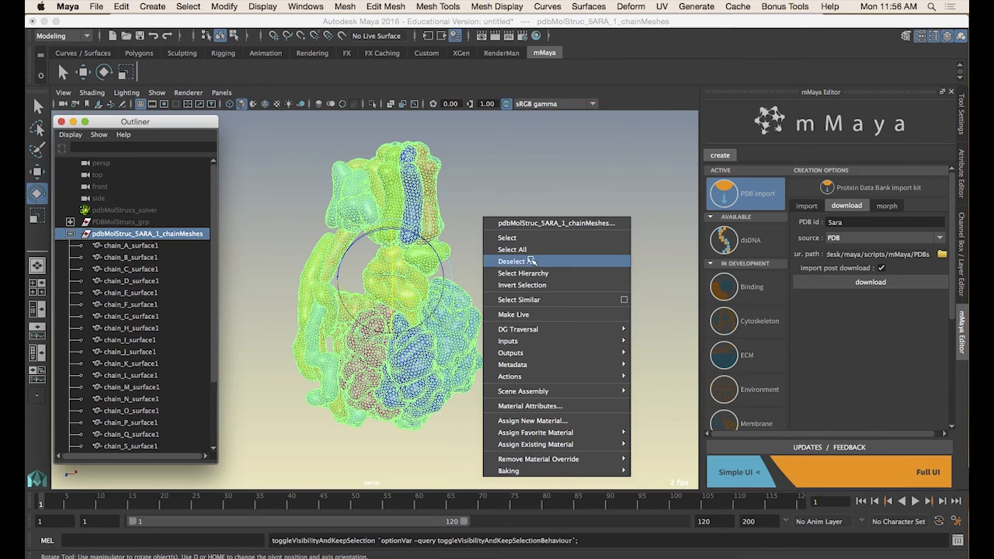
pyautogui.click(464, 246)
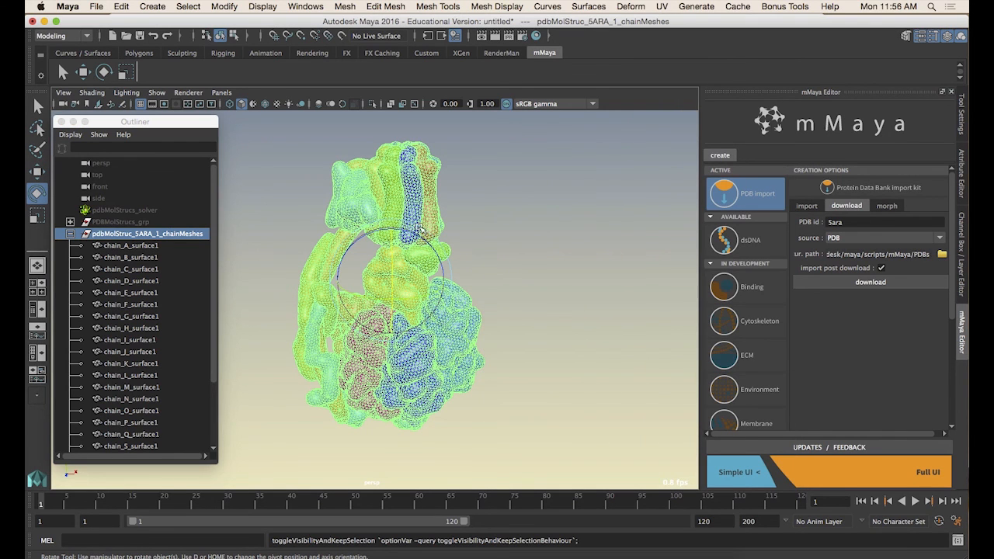
pyautogui.click(535, 36)
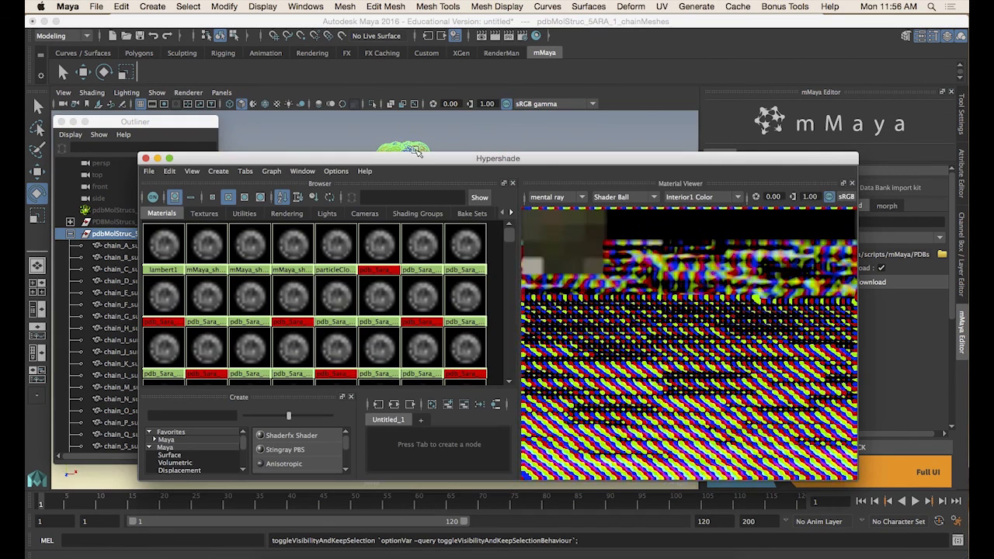
pyautogui.moveTo(417, 158); pyautogui.dragTo(661, 144)
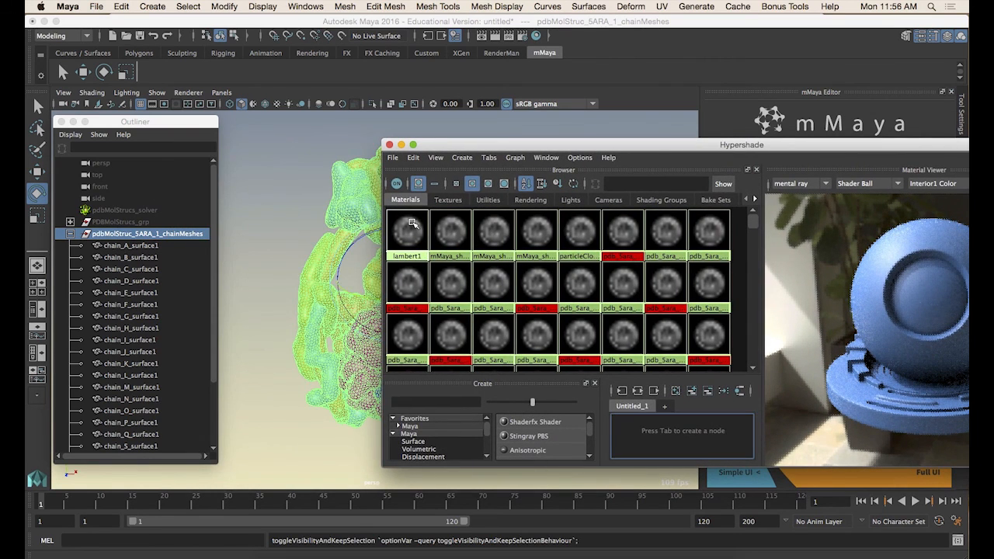
pyautogui.moveTo(412, 226); pyautogui.dragTo(415, 194, button='right')
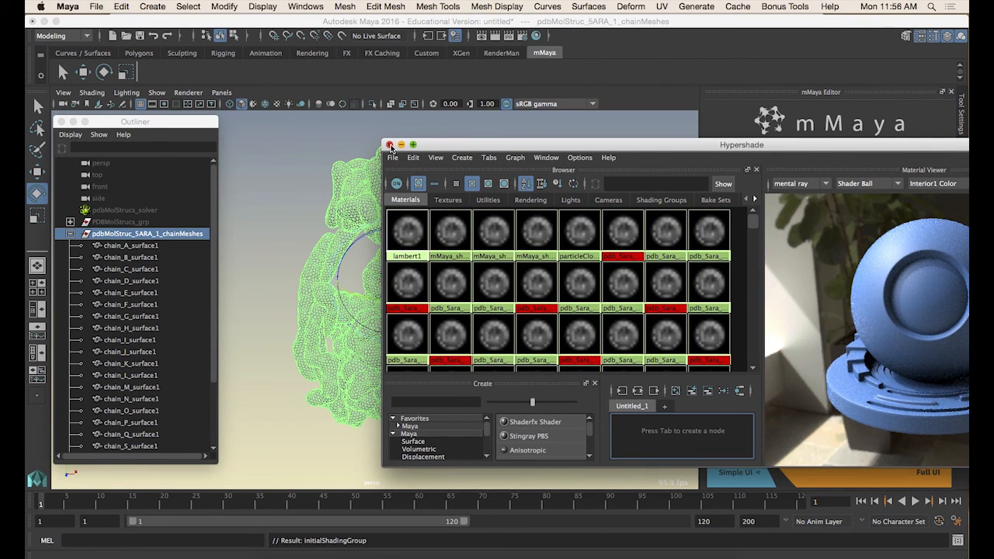
pyautogui.click(390, 145)
# Select chain B's surface mesh and zoom in to examine its wireframe at a sharp crease
pyautogui.click(519, 256)
pyautogui.moveTo(447, 310)
pyautogui.keyDown('alt'); pyautogui.mouseDown()
pyautogui.moveTo(421, 295)
pyautogui.moveTo(381, 326)
pyautogui.moveTo(479, 320)
pyautogui.moveTo(433, 329)
pyautogui.moveTo(449, 355)
pyautogui.moveTo(428, 311)
pyautogui.moveTo(419, 326)
pyautogui.moveTo(486, 311)
pyautogui.moveTo(456, 352)
pyautogui.moveTo(469, 344)
pyautogui.moveTo(419, 326)
pyautogui.moveTo(418, 311)
pyautogui.moveTo(451, 326)
pyautogui.mouseUp(); pyautogui.keyUp('alt')
pyautogui.scroll(5, 378, 326)
pyautogui.scroll(5, 437, 328)
pyautogui.click(486, 311)
pyautogui.scroll(3, 461, 347)
pyautogui.scroll(3, 404, 320)
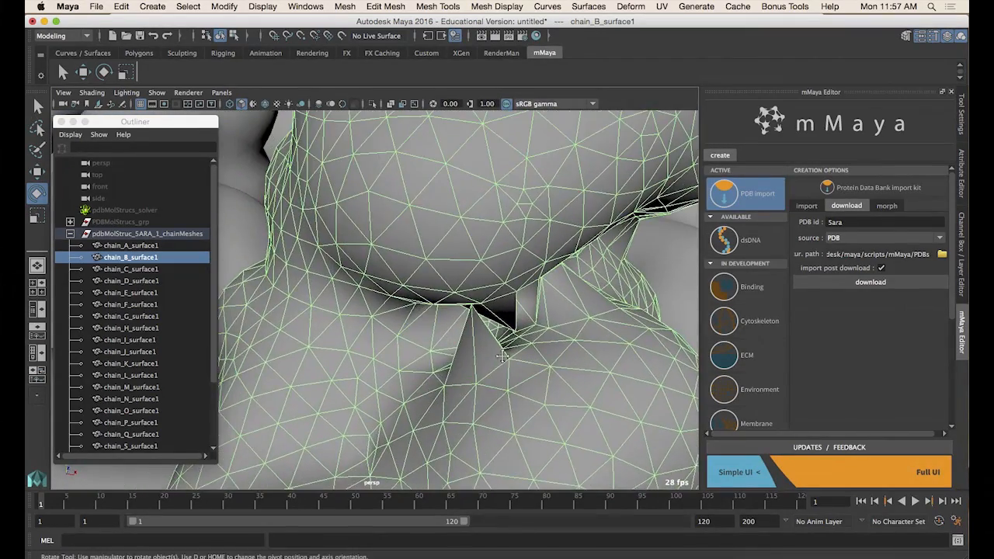
pyautogui.scroll(3, 482, 339)
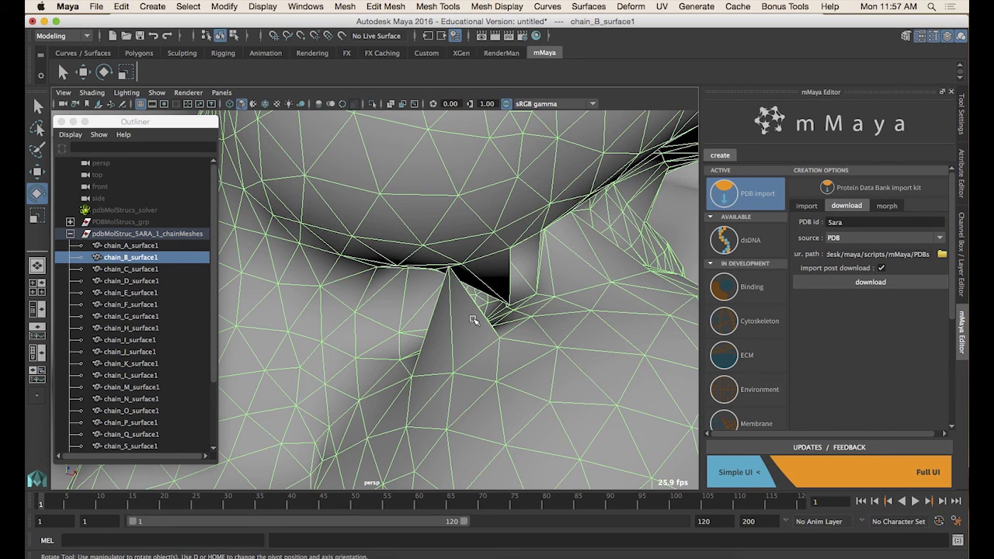
pyautogui.keyDown('alt'); pyautogui.moveTo(472, 333); pyautogui.dragTo(349, 310, button='right'); pyautogui.keyUp('alt')
pyautogui.keyDown('alt'); pyautogui.moveTo(350, 311); pyautogui.dragTo(395, 334); pyautogui.keyUp('alt')
pyautogui.keyDown('alt'); pyautogui.moveTo(395, 334); pyautogui.dragTo(412, 266, button='right'); pyautogui.keyUp('alt')
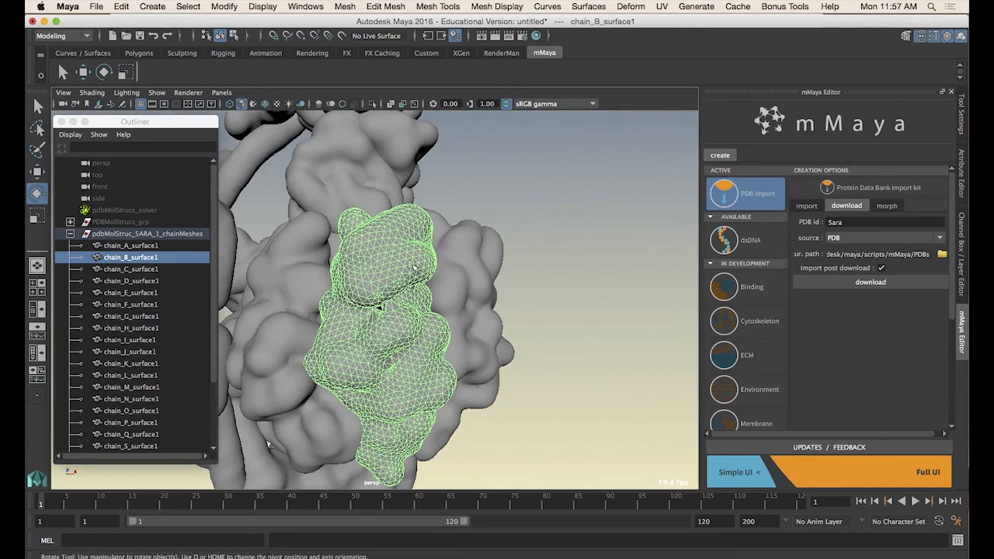
pyautogui.keyDown('alt'); pyautogui.moveTo(382, 326); pyautogui.dragTo(482, 329); pyautogui.keyUp('alt')
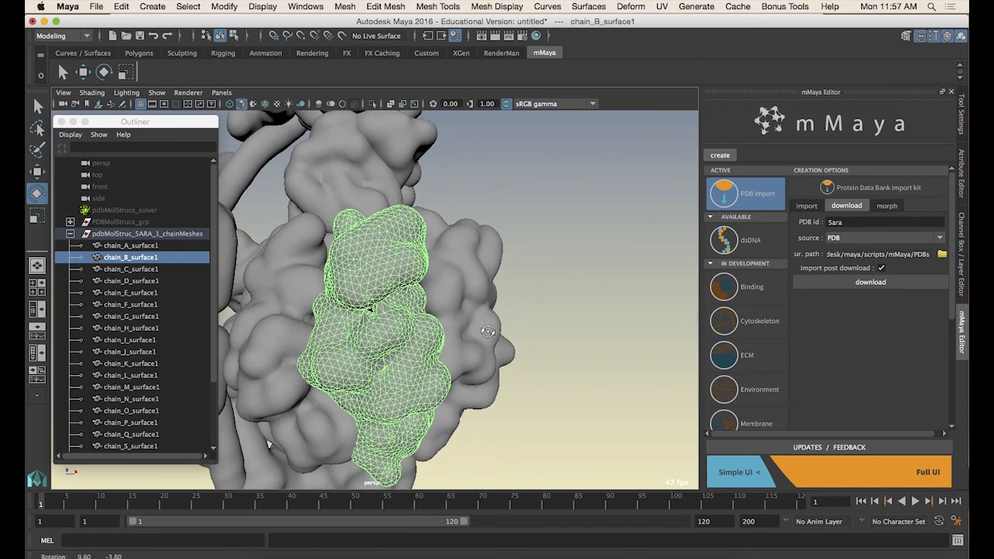
# Try to retopologize chain B's surface by making it live and drawing Quad Draw points, then undo it all
pyautogui.click(340, 37)
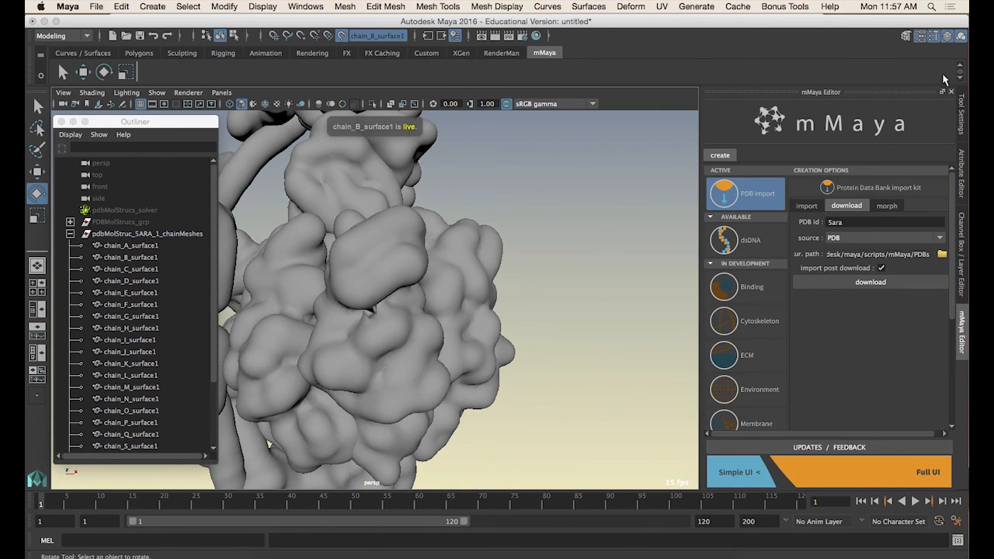
pyautogui.click(906, 35)
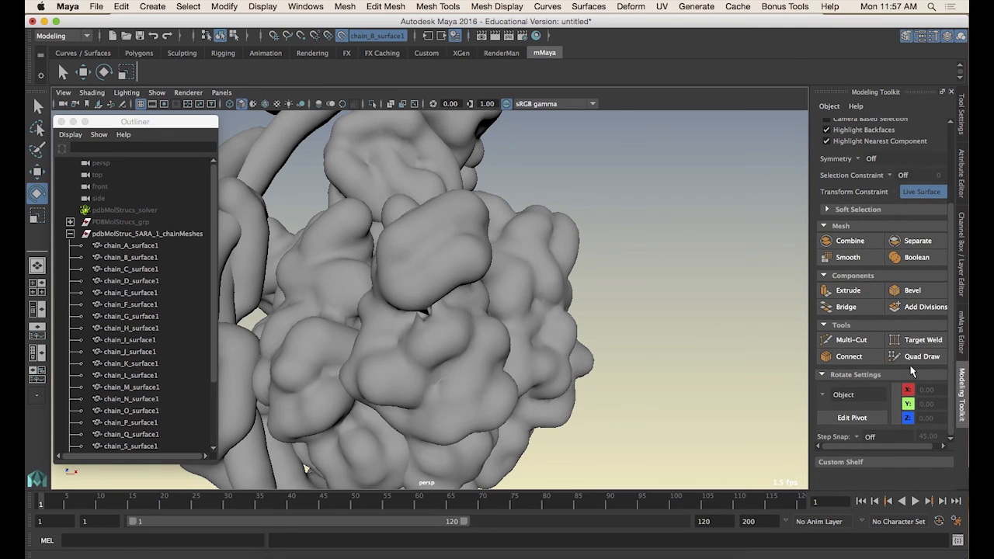
pyautogui.click(917, 357)
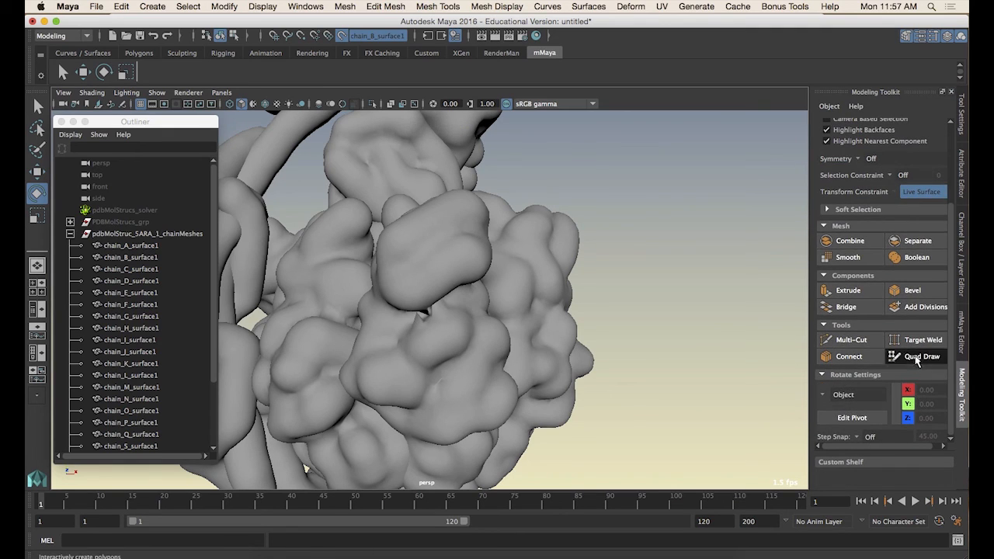
pyautogui.keyDown('shift'); pyautogui.click(421, 244); pyautogui.keyUp('shift')
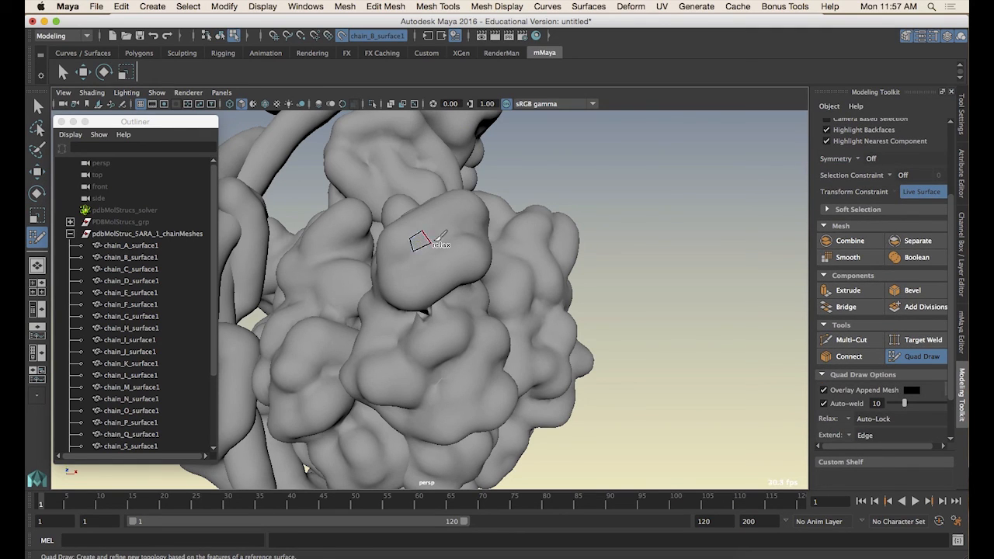
pyautogui.keyDown('ctrl'); pyautogui.moveTo(436, 243); pyautogui.dragTo(453, 259); pyautogui.keyUp('ctrl')
pyautogui.press('super+z')
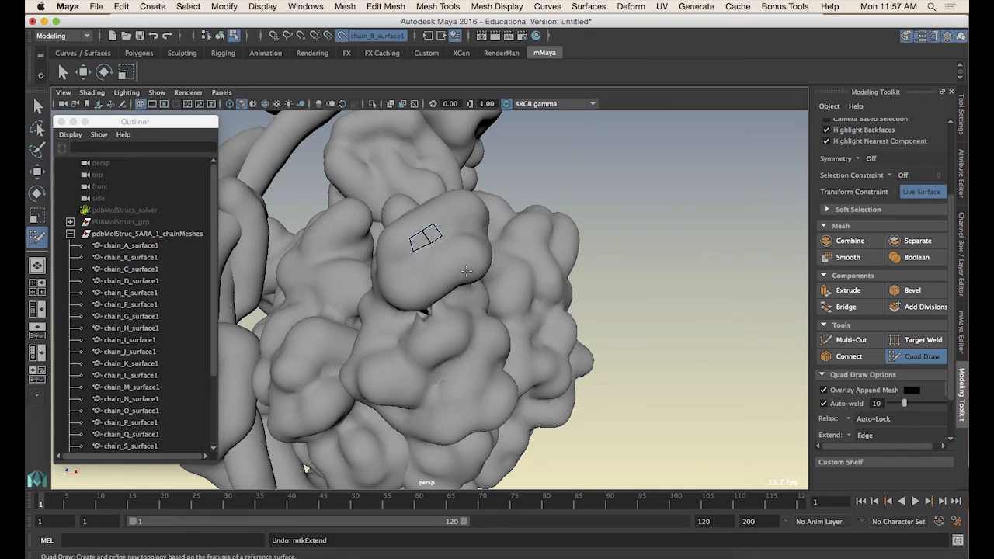
pyautogui.press('super+z')
pyautogui.press('super+z')
pyautogui.press('super+z')
pyautogui.press('super+z')
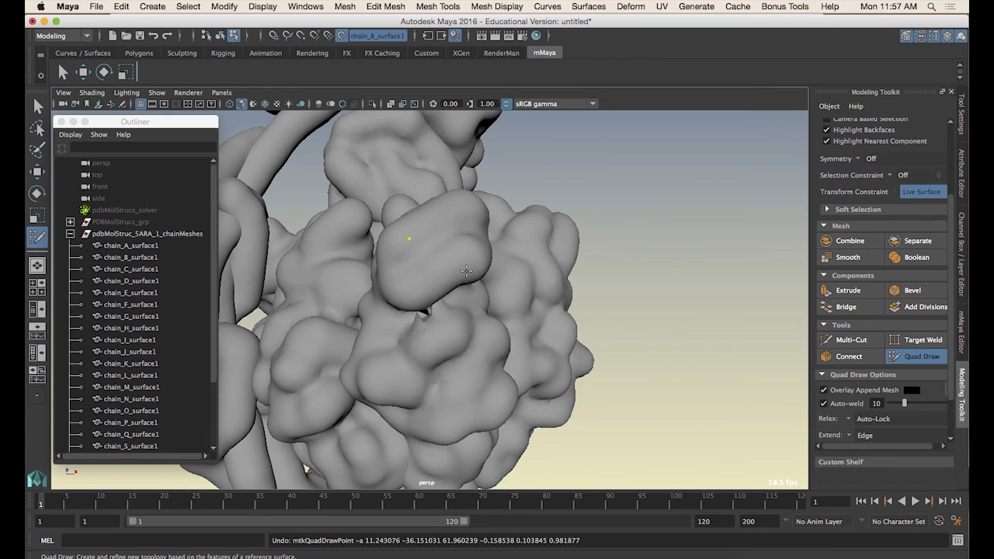
pyautogui.press('super+z')
pyautogui.press('super+z')
pyautogui.press('super+z')
pyautogui.press('q')
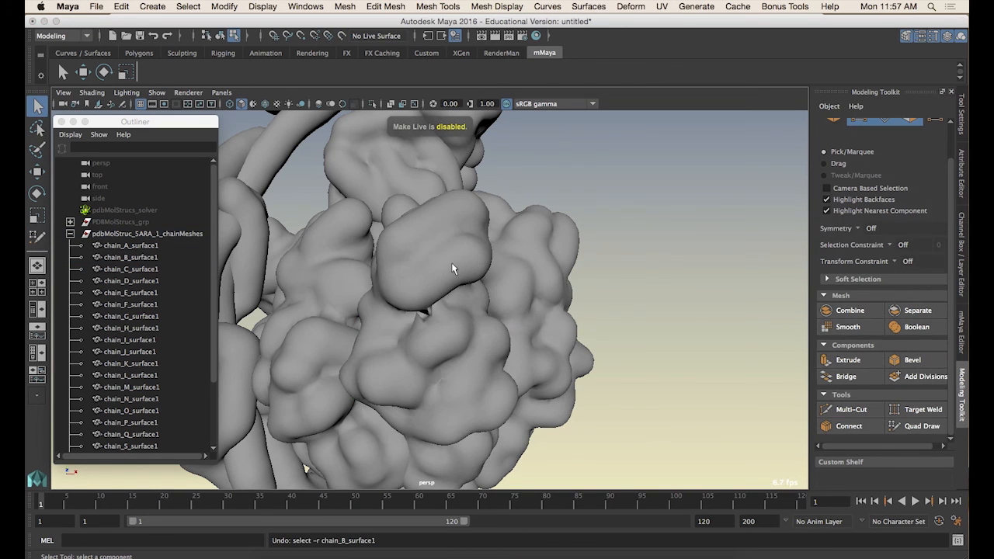
# Select chain B's surface again and zoom in on the pinched crease between its lobes
pyautogui.click(452, 264)
pyautogui.moveTo(434, 266); pyautogui.dragTo(471, 271, button='right')
pyautogui.click(470, 228)
pyautogui.keyDown('alt'); pyautogui.moveTo(463, 289); pyautogui.dragTo(462, 298); pyautogui.keyUp('alt')
pyautogui.keyDown('alt'); pyautogui.moveTo(443, 268); pyautogui.dragTo(466, 279, button='right'); pyautogui.keyUp('alt')
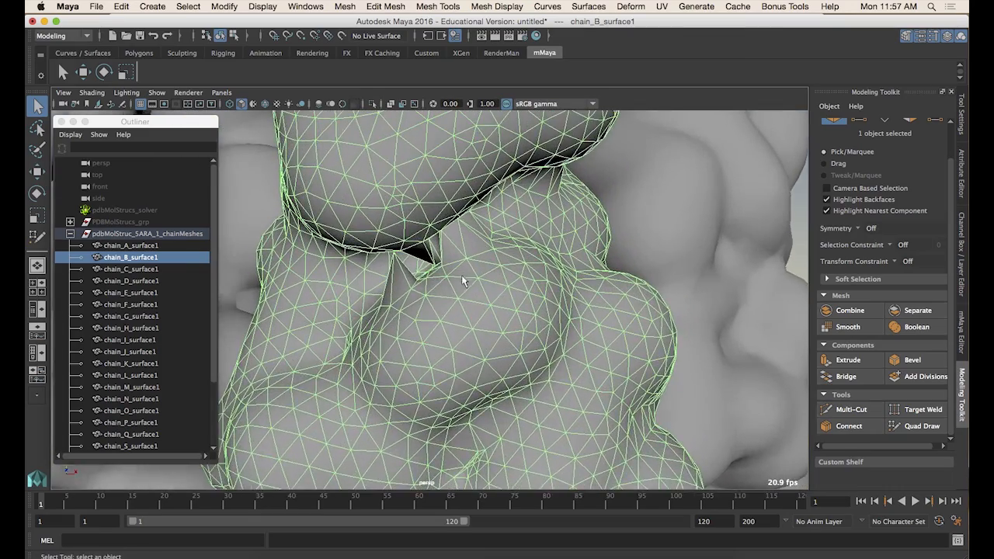
pyautogui.keyDown('alt'); pyautogui.moveTo(466, 280); pyautogui.dragTo(475, 297); pyautogui.keyUp('alt')
pyautogui.keyDown('alt'); pyautogui.moveTo(475, 297); pyautogui.dragTo(504, 304, button='right'); pyautogui.keyUp('alt')
pyautogui.keyDown('alt'); pyautogui.moveTo(500, 298); pyautogui.dragTo(516, 323); pyautogui.keyUp('alt')
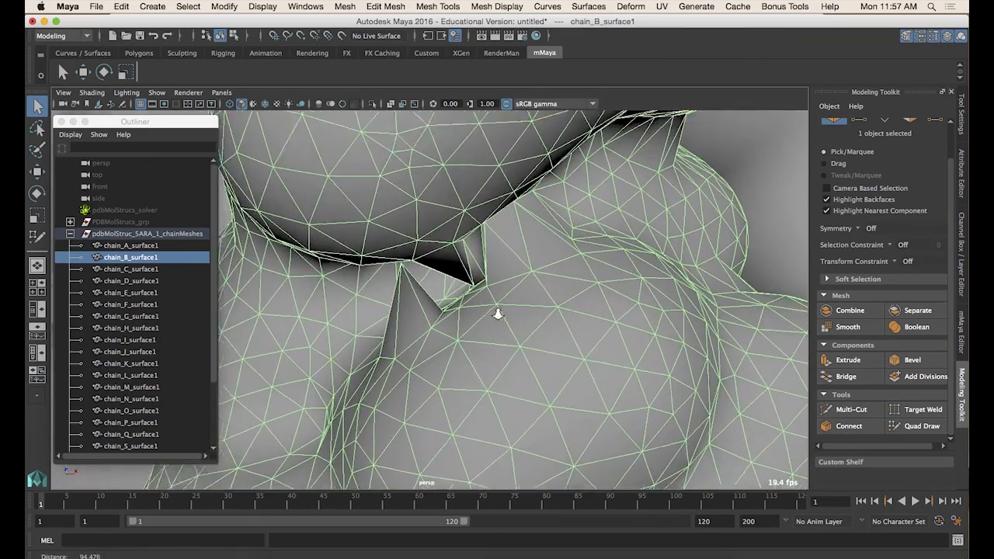
pyautogui.press('f')
pyautogui.keyDown('alt'); pyautogui.moveTo(448, 300); pyautogui.dragTo(654, 314, button='right'); pyautogui.keyUp('alt')
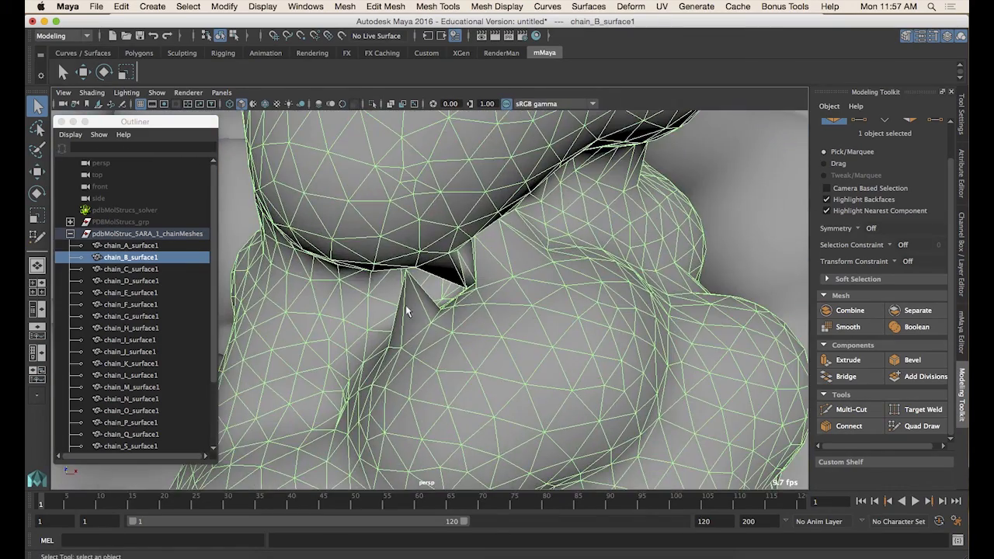
pyautogui.keyDown('alt'); pyautogui.moveTo(434, 307); pyautogui.dragTo(482, 265, button='right'); pyautogui.keyUp('alt')
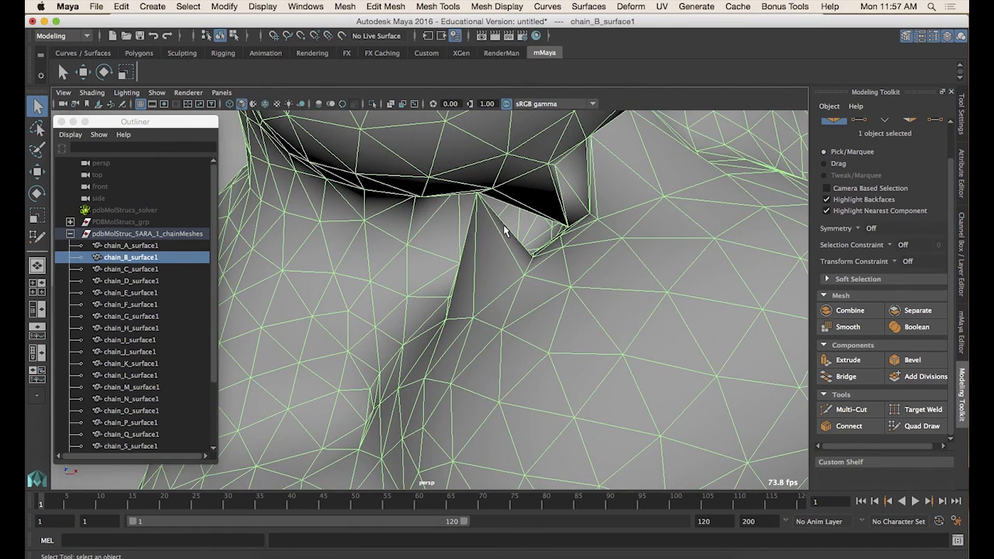
pyautogui.keyDown('alt'); pyautogui.moveTo(503, 224); pyautogui.dragTo(419, 237, button='right'); pyautogui.keyUp('alt')
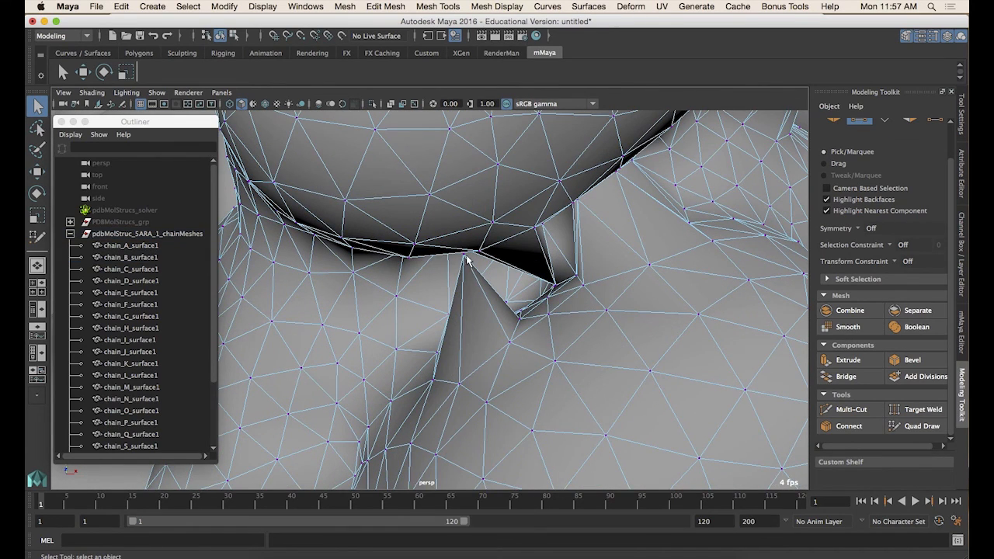
# Select the two vertices at chain B's crease and apply Average Vertices with 10 iterations, repeating it four more times
pyautogui.click(466, 260)
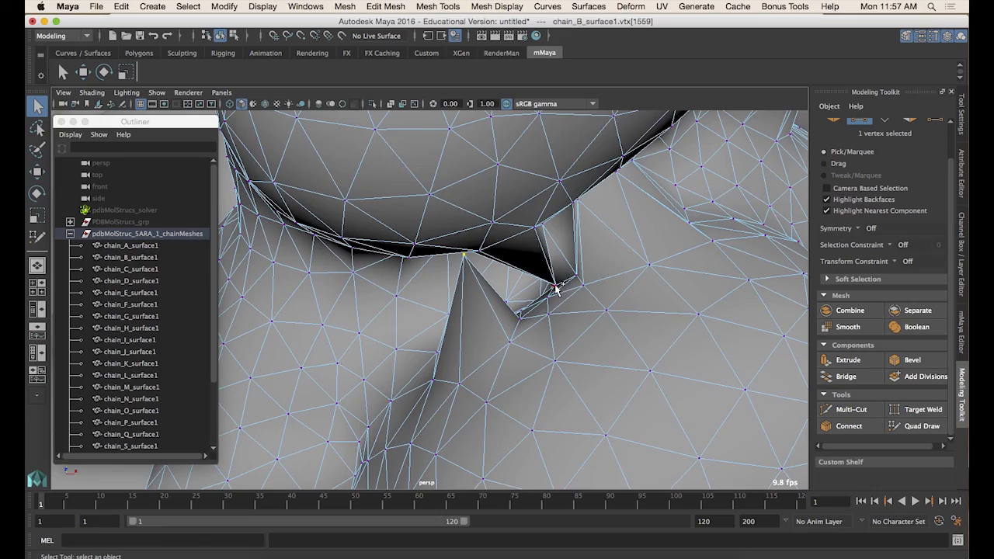
pyautogui.keyDown('alt'); pyautogui.moveTo(558, 295); pyautogui.dragTo(614, 299); pyautogui.keyUp('alt')
pyautogui.keyDown('alt'); pyautogui.moveTo(574, 307); pyautogui.dragTo(614, 295, button='right'); pyautogui.keyUp('alt')
pyautogui.keyDown('alt'); pyautogui.moveTo(621, 294); pyautogui.dragTo(593, 293, button='middle'); pyautogui.keyUp('alt')
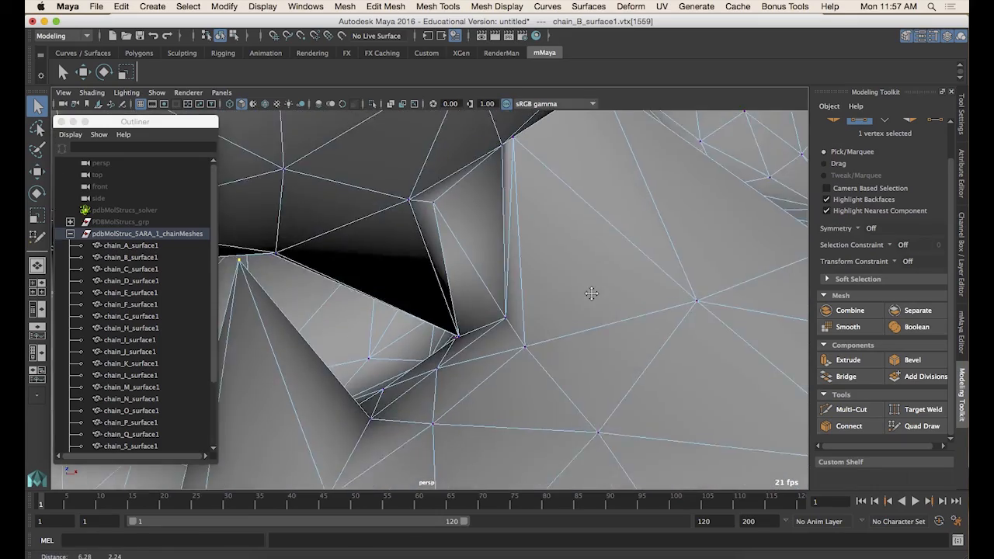
pyautogui.keyDown('alt'); pyautogui.moveTo(592, 292); pyautogui.dragTo(595, 349, button='right'); pyautogui.keyUp('alt')
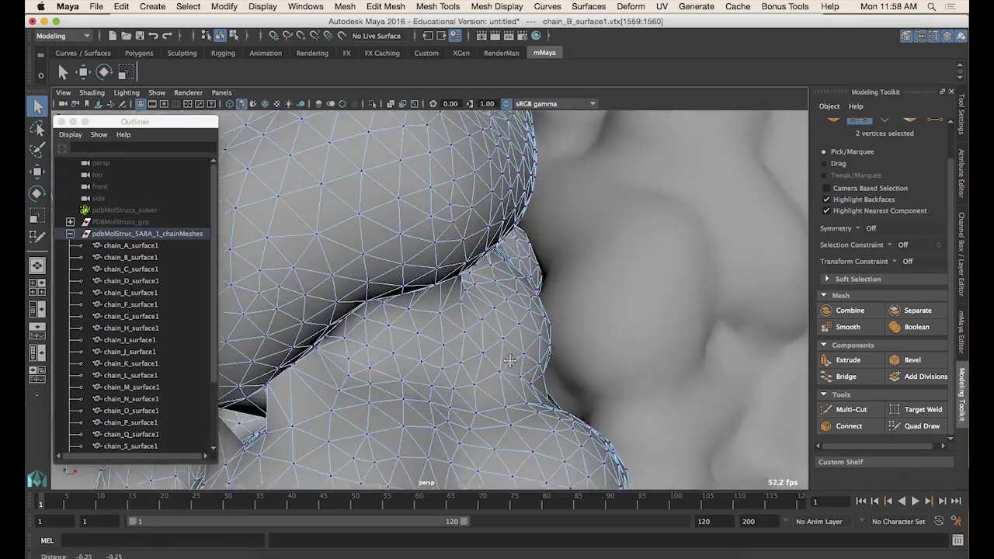
pyautogui.keyDown('alt'); pyautogui.moveTo(458, 361); pyautogui.dragTo(570, 264); pyautogui.keyUp('alt')
pyautogui.keyDown('shift'); pyautogui.moveTo(570, 264); pyautogui.dragTo(612, 247, button='right'); pyautogui.keyUp('shift')
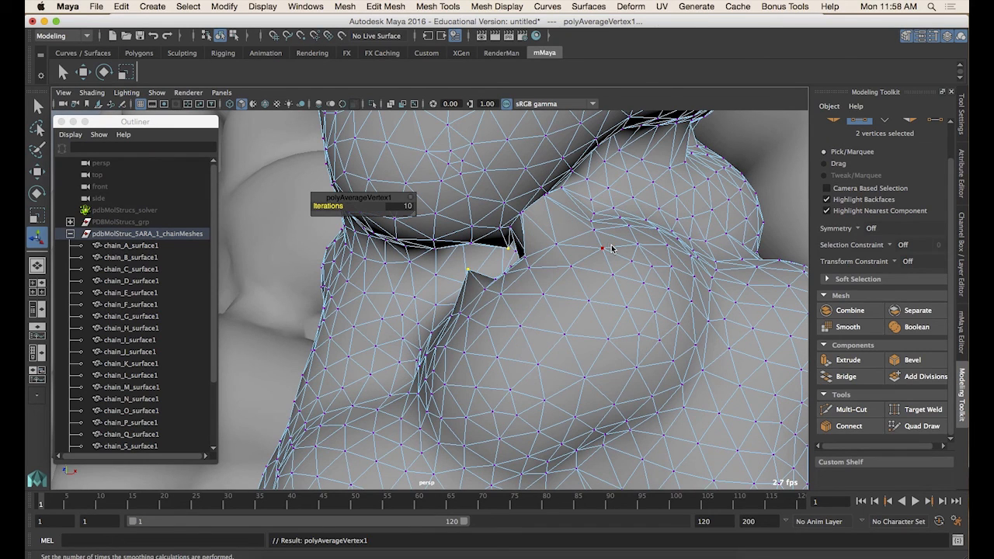
pyautogui.press('g')
pyautogui.press('g')
pyautogui.press('g')
pyautogui.press('g')
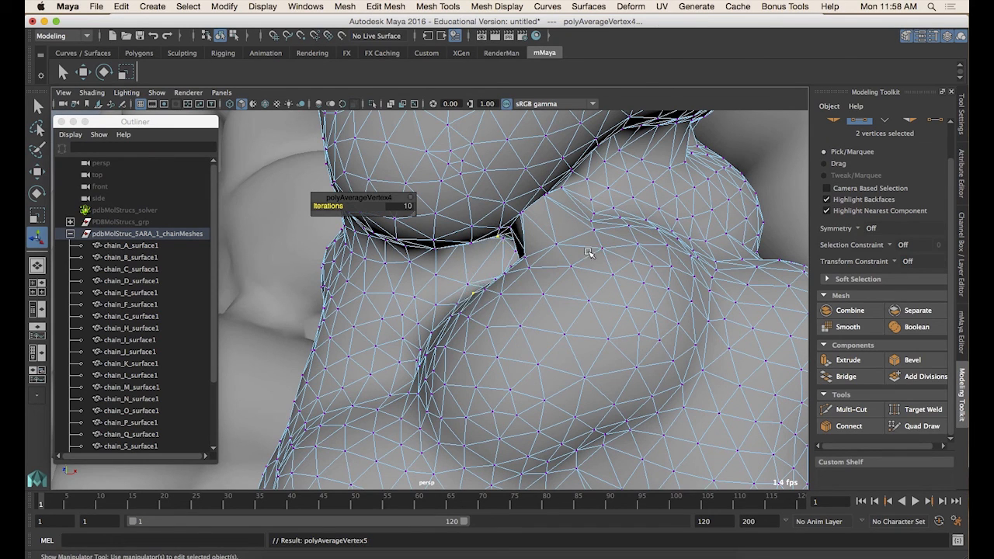
# Orbit around chain B to examine the smoothed crease region
pyautogui.keyDown('alt'); pyautogui.moveTo(587, 252); pyautogui.dragTo(676, 324); pyautogui.keyUp('alt')
pyautogui.moveTo(676, 324); pyautogui.dragTo(571, 317, button='right')
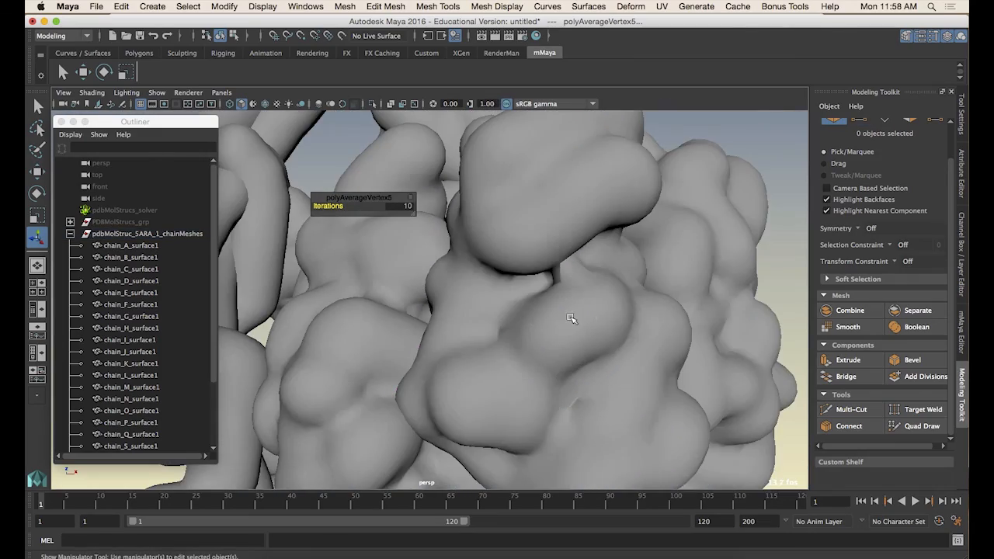
pyautogui.keyDown('alt'); pyautogui.moveTo(571, 317); pyautogui.dragTo(622, 329); pyautogui.keyUp('alt')
pyautogui.click(623, 328)
pyautogui.keyDown('alt'); pyautogui.moveTo(622, 328); pyautogui.dragTo(412, 328, button='right'); pyautogui.keyUp('alt')
pyautogui.keyDown('alt'); pyautogui.moveTo(412, 329); pyautogui.dragTo(459, 328); pyautogui.keyUp('alt')
pyautogui.keyDown('alt'); pyautogui.moveTo(459, 328); pyautogui.dragTo(539, 326, button='right'); pyautogui.keyUp('alt')
pyautogui.keyDown('alt'); pyautogui.moveTo(539, 326); pyautogui.dragTo(444, 240); pyautogui.keyUp('alt')
# Open chain B's shape attributes and expand the Mesh Component Display and Mesh Controls sections
pyautogui.click(962, 175)
pyautogui.keyDown('alt'); pyautogui.moveTo(475, 292); pyautogui.dragTo(410, 330); pyautogui.keyUp('alt')
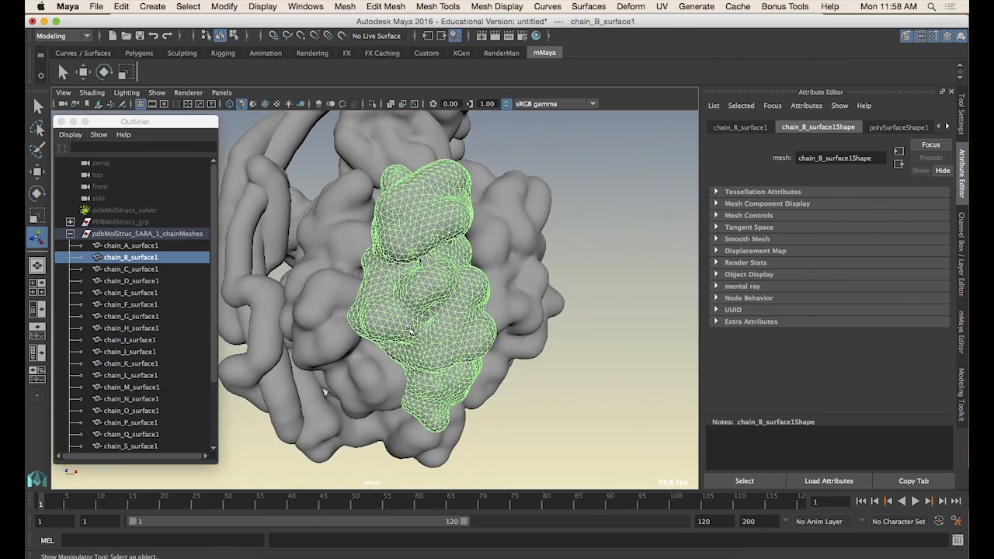
pyautogui.keyDown('alt'); pyautogui.moveTo(404, 312); pyautogui.dragTo(503, 324, button='right'); pyautogui.keyUp('alt')
pyautogui.keyDown('alt'); pyautogui.moveTo(503, 324); pyautogui.dragTo(445, 309); pyautogui.keyUp('alt')
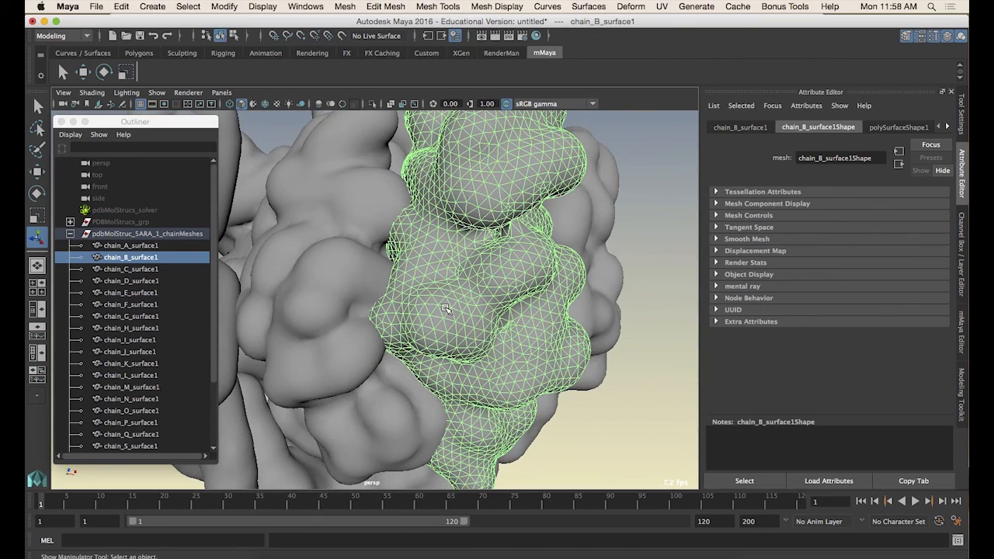
pyautogui.click(715, 203)
pyautogui.click(716, 203)
pyautogui.click(716, 215)
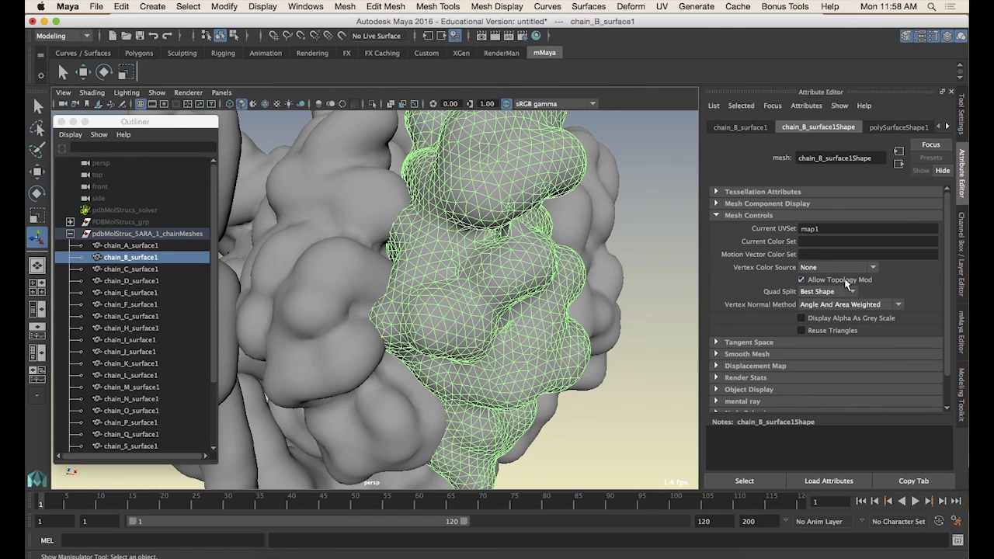
# Deselect everything and zoom out to view the whole assembly of chain meshes
pyautogui.keyDown('alt'); pyautogui.moveTo(467, 233); pyautogui.dragTo(585, 412); pyautogui.keyUp('alt')
pyautogui.click(586, 412)
pyautogui.keyDown('alt'); pyautogui.moveTo(582, 412); pyautogui.dragTo(377, 355, button='right'); pyautogui.keyUp('alt')
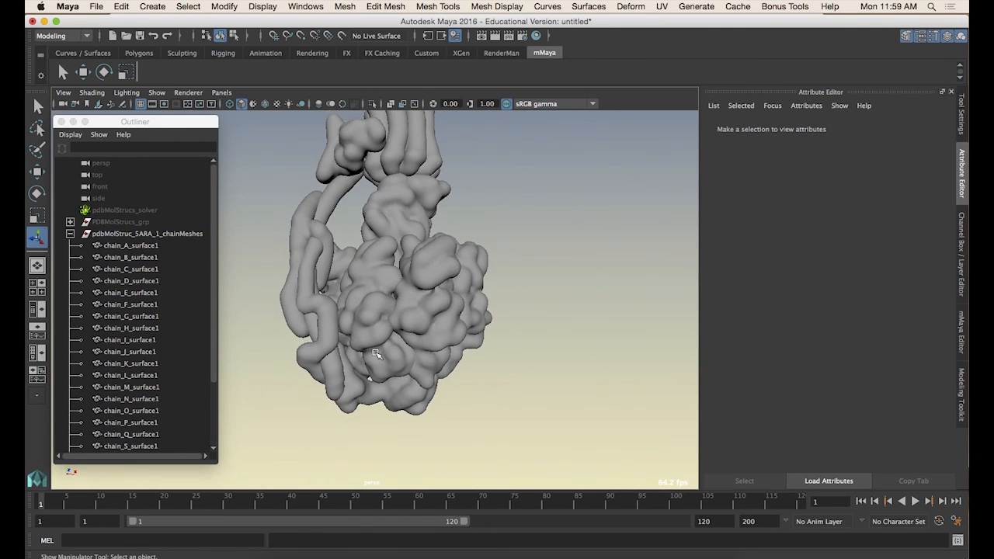
pyautogui.keyDown('alt'); pyautogui.moveTo(377, 355); pyautogui.dragTo(510, 297); pyautogui.keyUp('alt')
pyautogui.keyDown('alt'); pyautogui.moveTo(510, 297); pyautogui.dragTo(447, 303, button='right'); pyautogui.keyUp('alt')
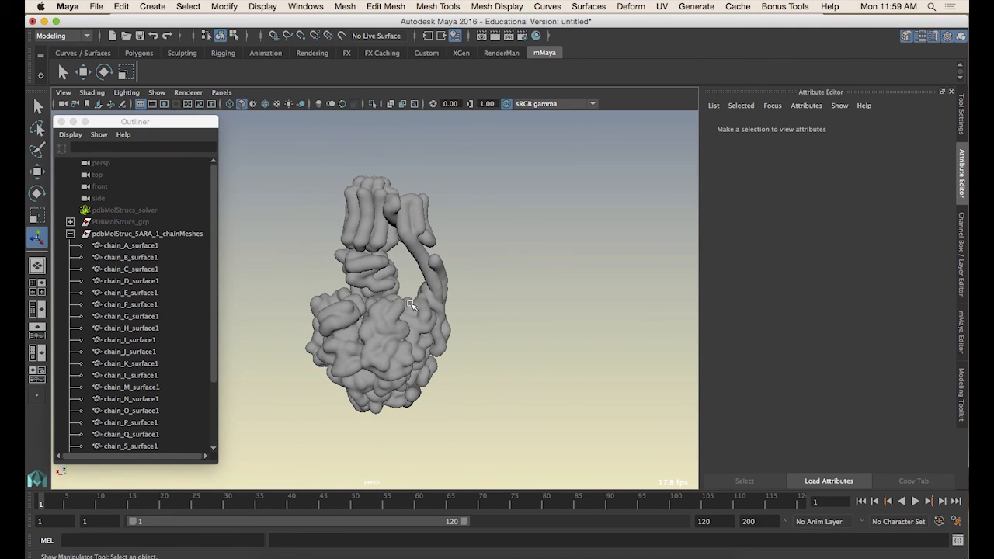